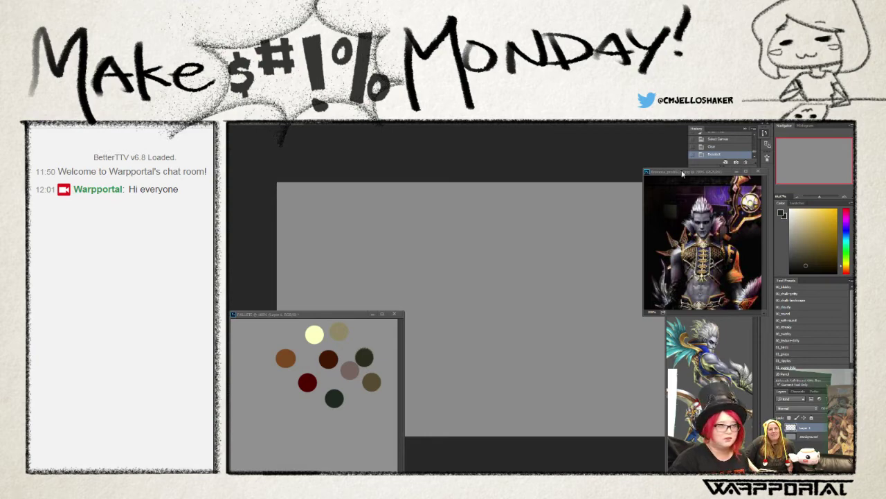
- Zoom the profile reference to 200% on the face and chest, then bring the second reference forward
click(643, 169)
key(ctrl+plus)
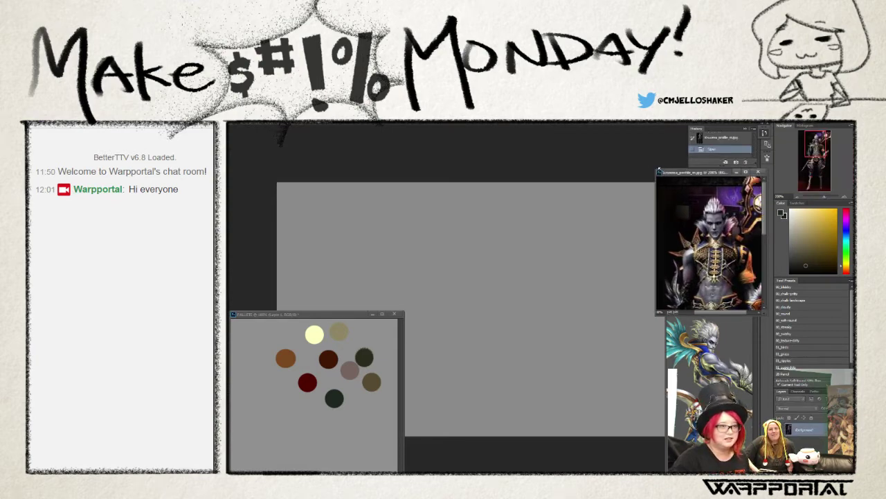
drag(725, 316, 707, 320)
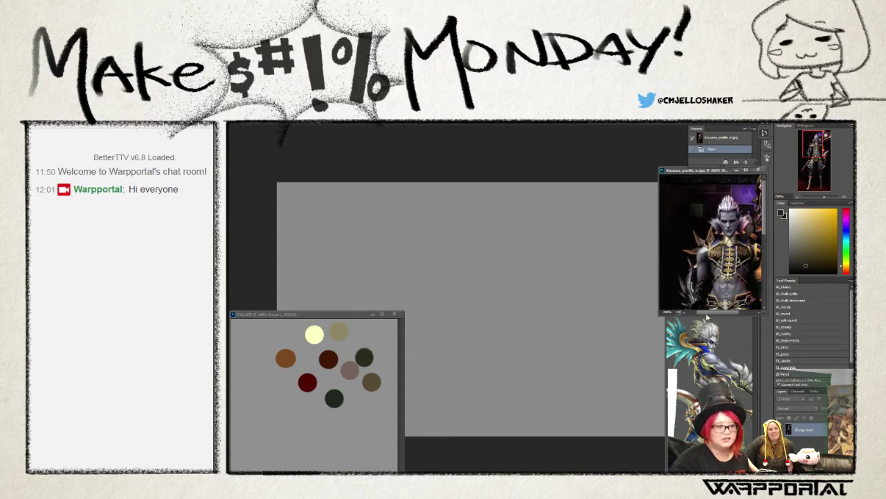
drag(707, 320, 718, 315)
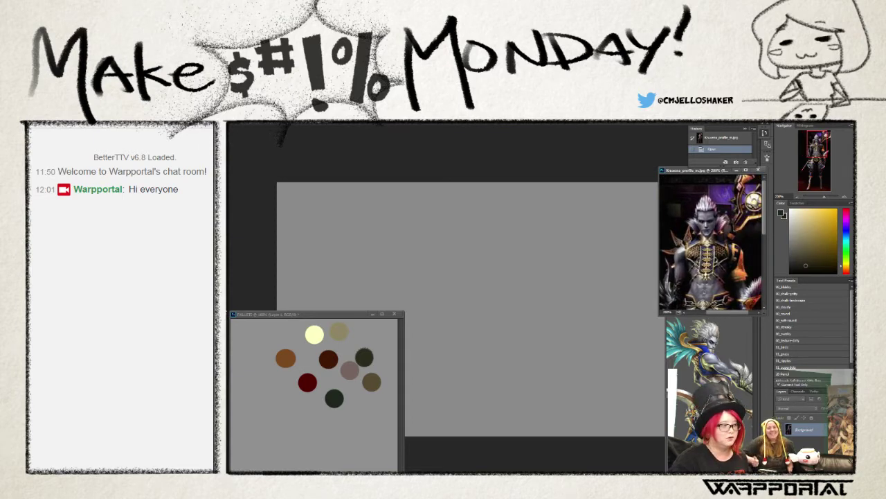
key(i)
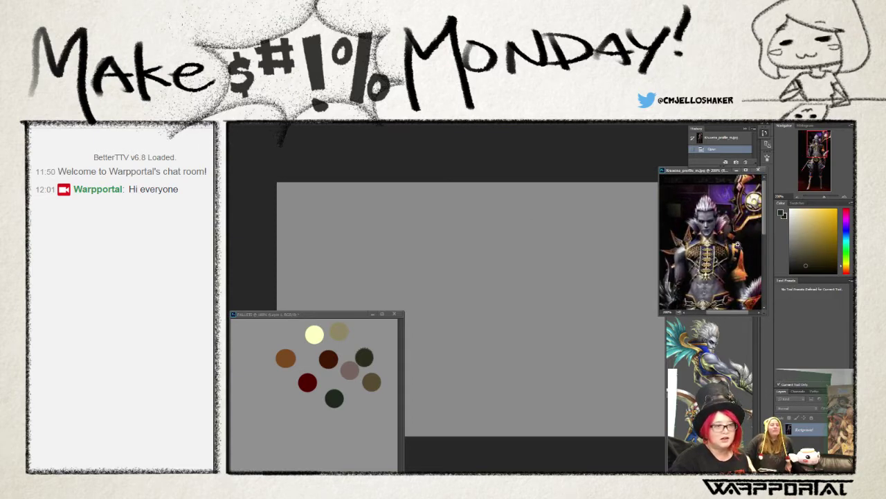
click(739, 246)
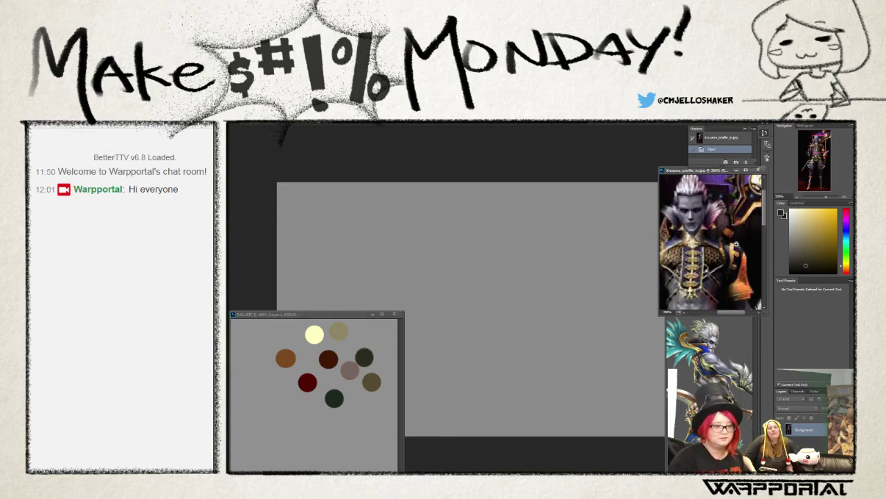
click(722, 373)
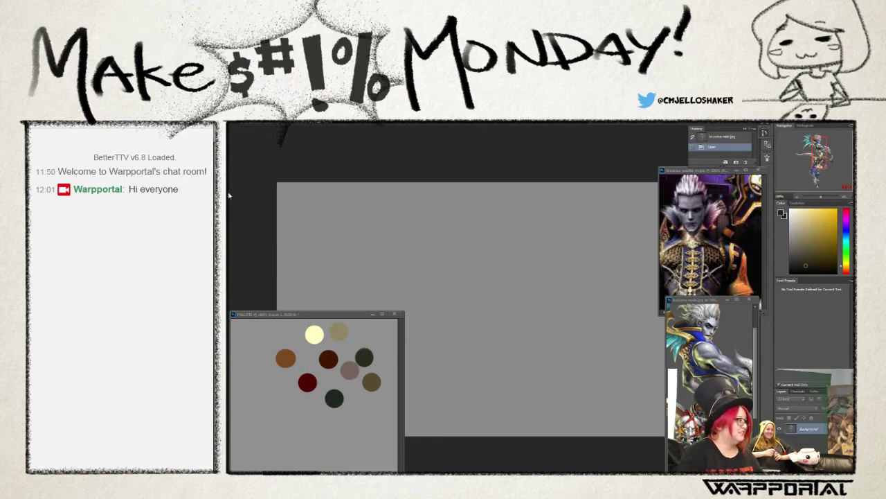
- Sample the palette's dark brown as the brush colour and nudge the second reference window lower
key(b)
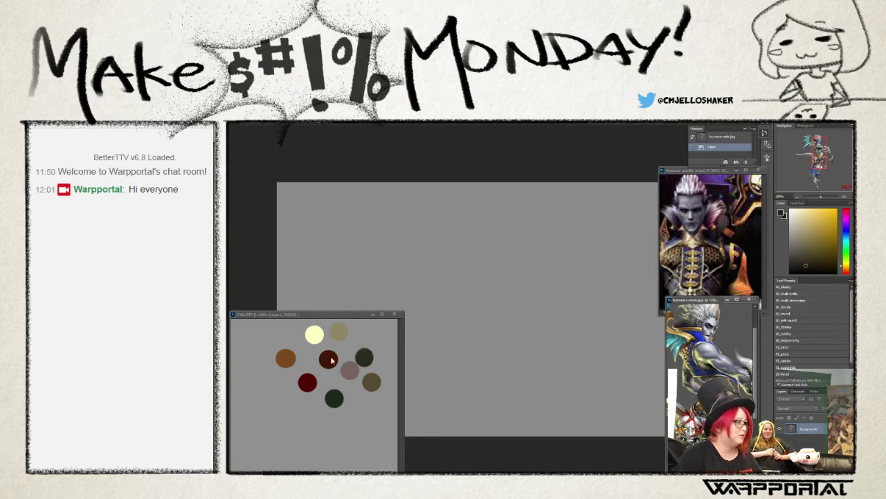
click(333, 361)
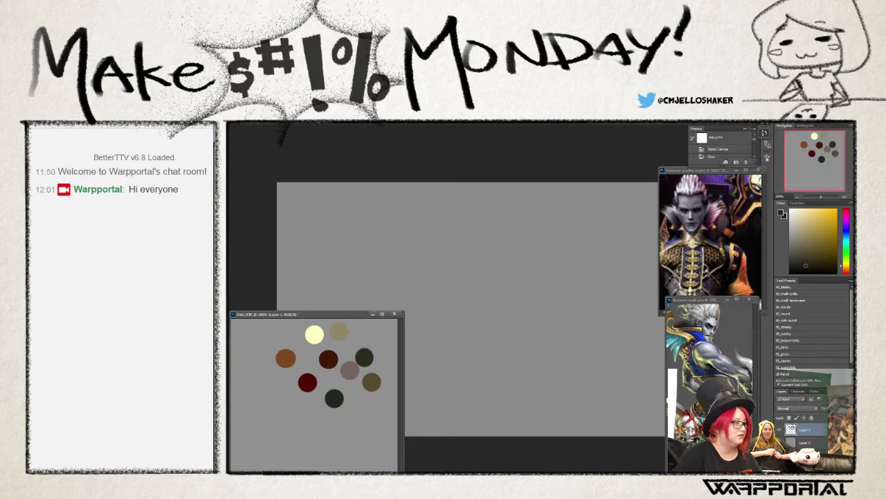
click(476, 252)
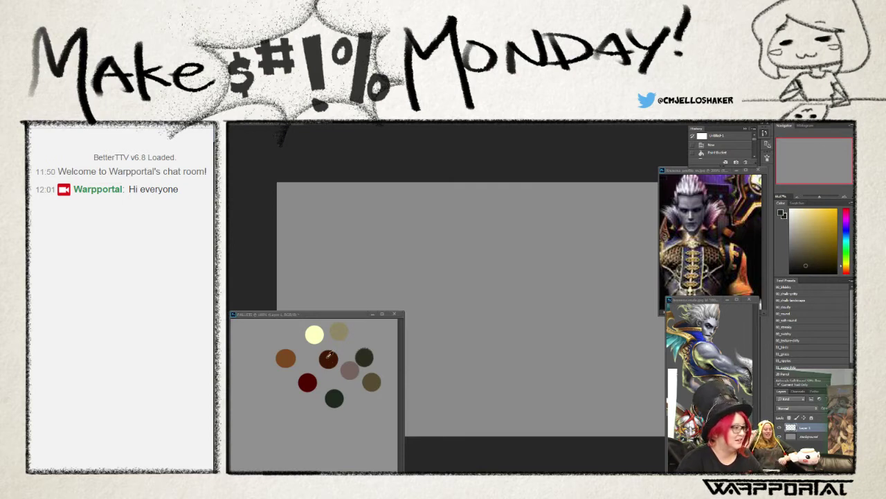
click(329, 359)
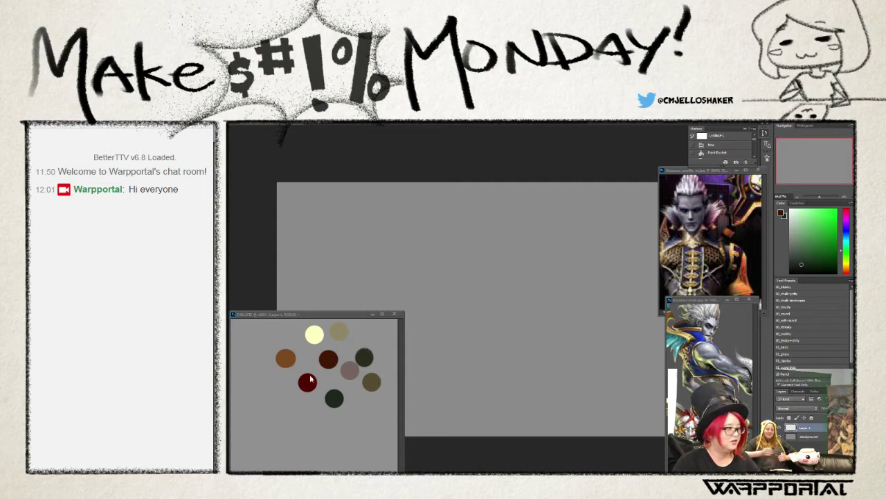
click(340, 363)
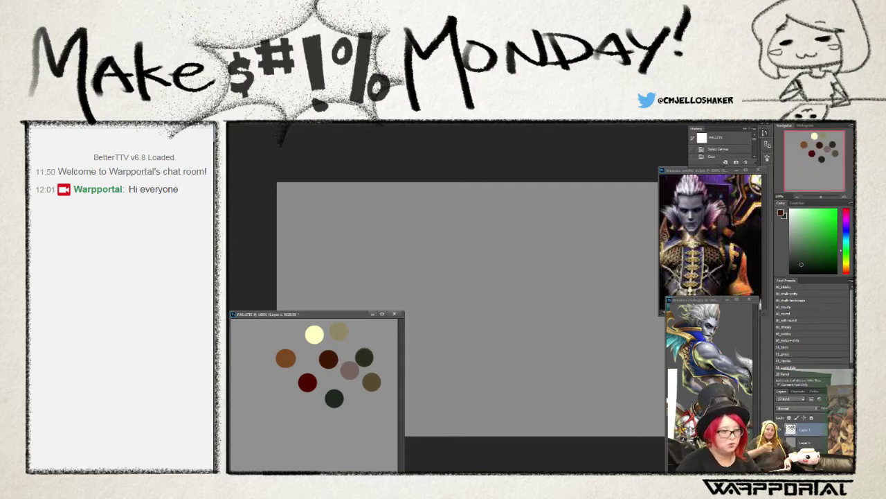
drag(717, 302, 718, 313)
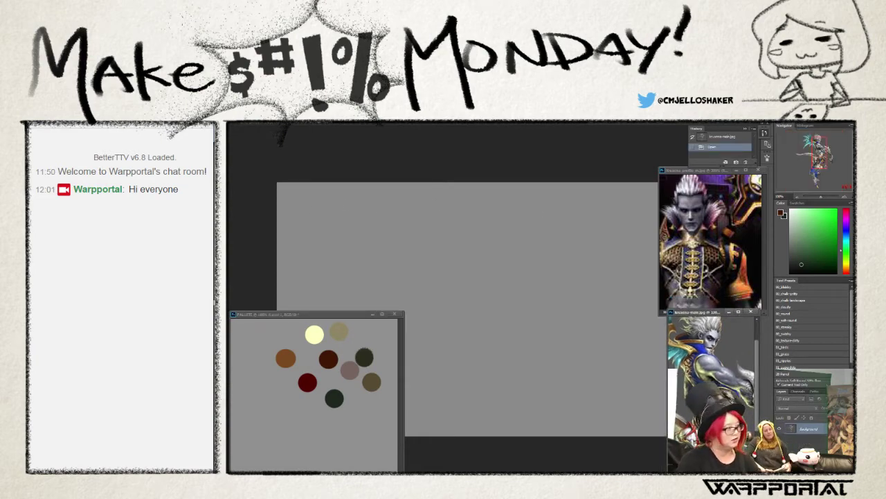
- Scroll-zoom and pan the profile reference to show the top of the character
key(v)
scroll(724, 271, down, 2)
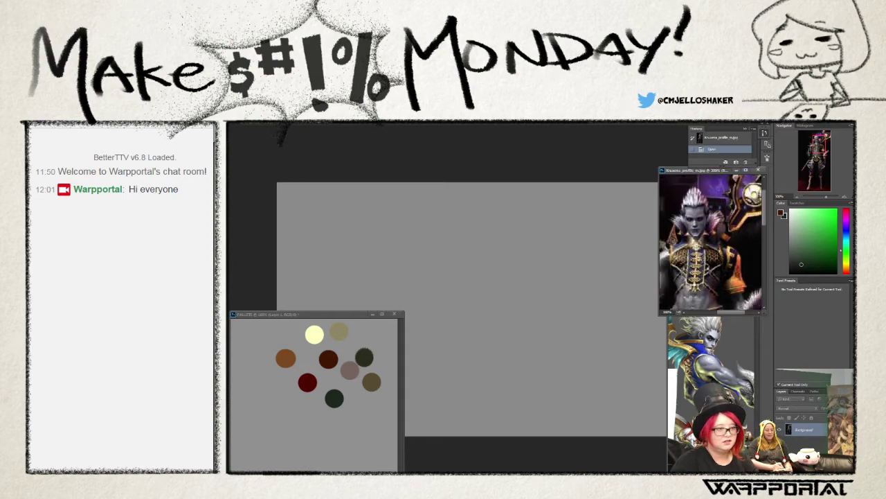
scroll(726, 267, down, 2)
scroll(728, 265, down, 2)
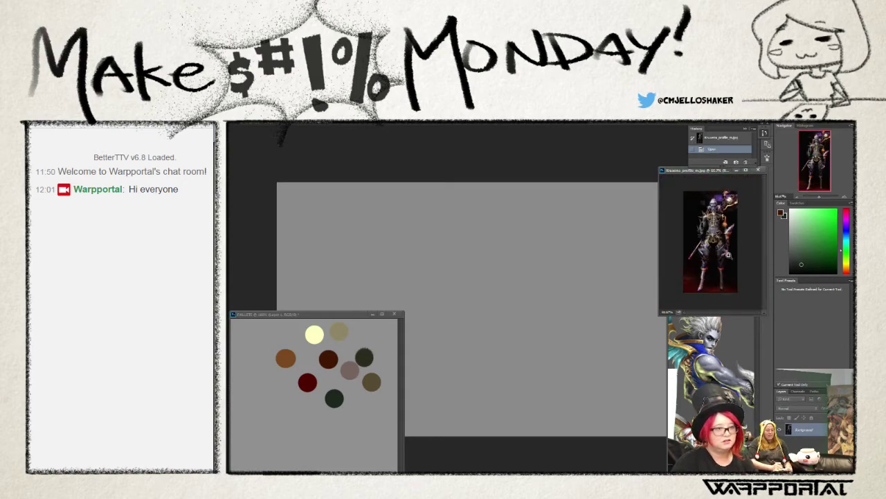
scroll(730, 252, up, 1)
mouse_move(762, 232)
mouse_down()
mouse_move(768, 223)
mouse_move(757, 273)
mouse_up()
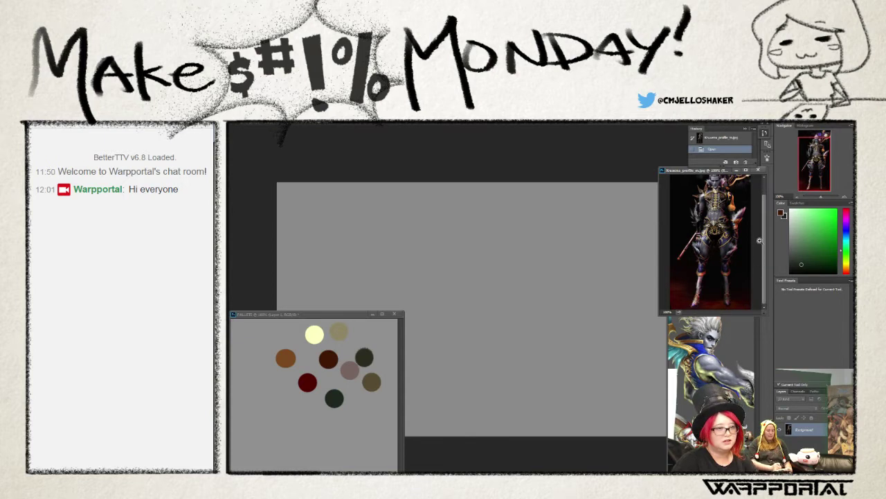
scroll(720, 235, up, 1)
scroll(721, 235, up, 1)
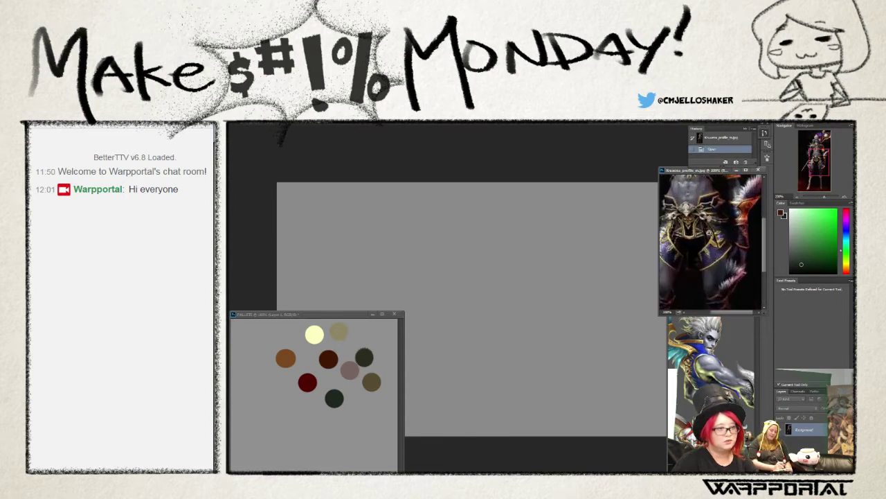
click(654, 317)
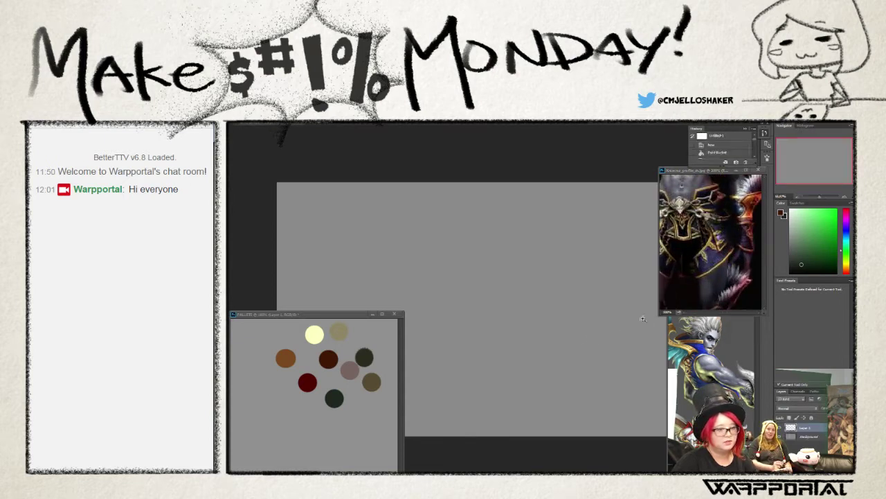
- Resize both reference windows so the profile shows the face and torso, then return to the grey canvas with the Brush
drag(661, 317, 577, 342)
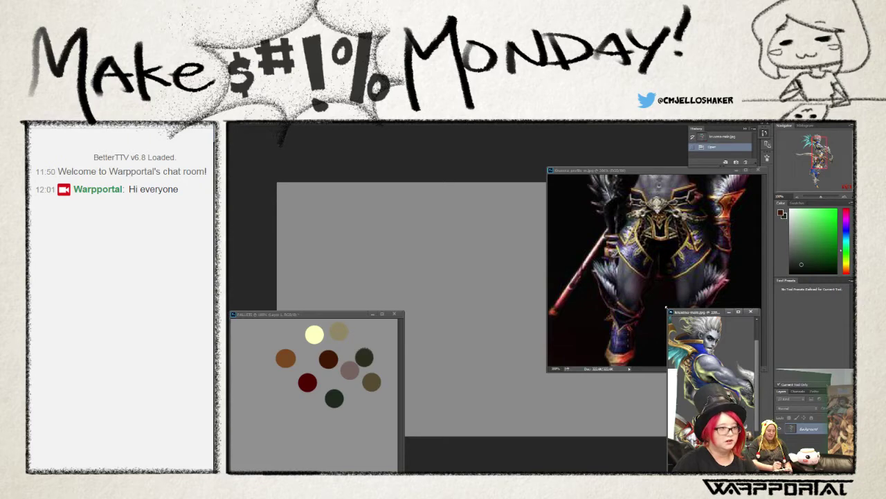
drag(668, 311, 471, 220)
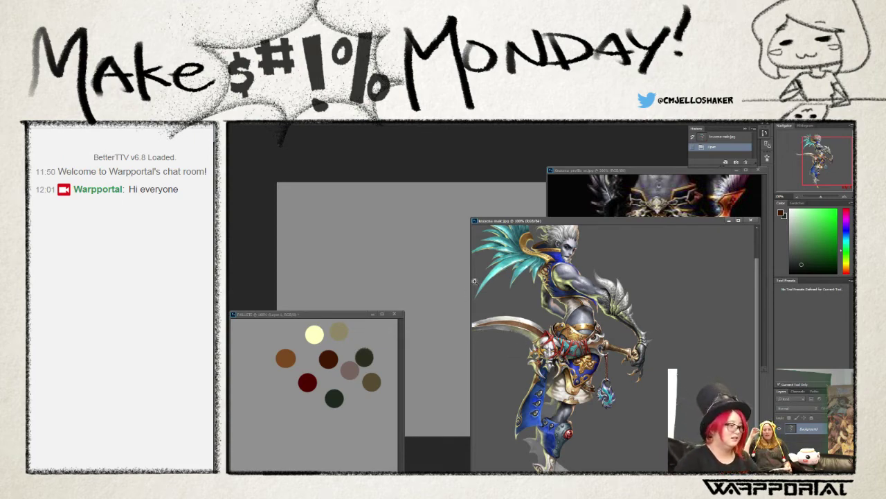
mouse_move(470, 215)
mouse_down()
mouse_move(621, 316)
mouse_move(646, 318)
mouse_up()
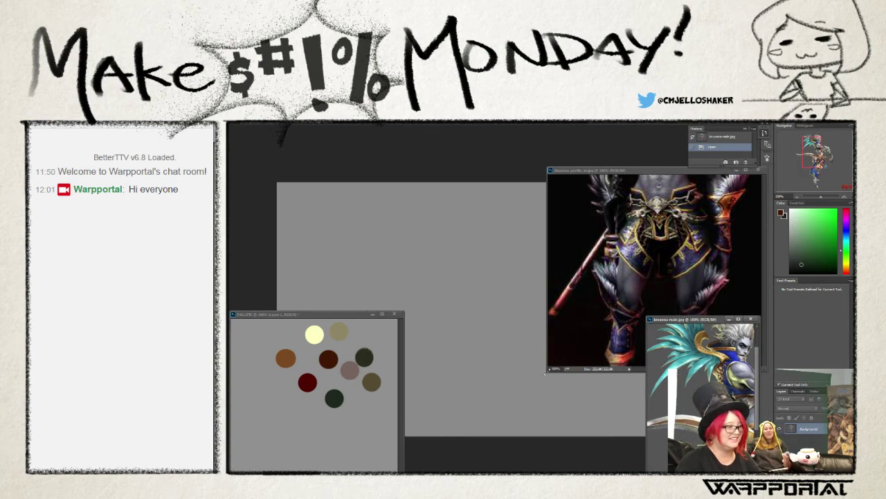
drag(547, 376, 636, 355)
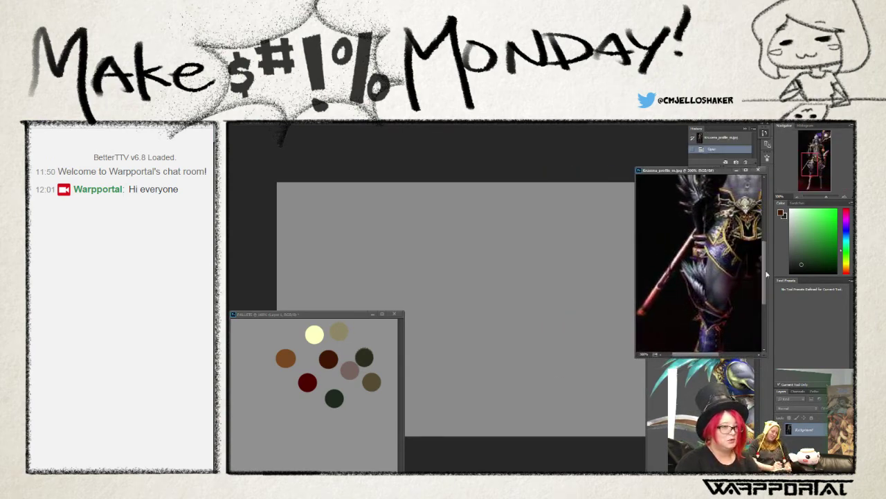
scroll(766, 264, up, 5)
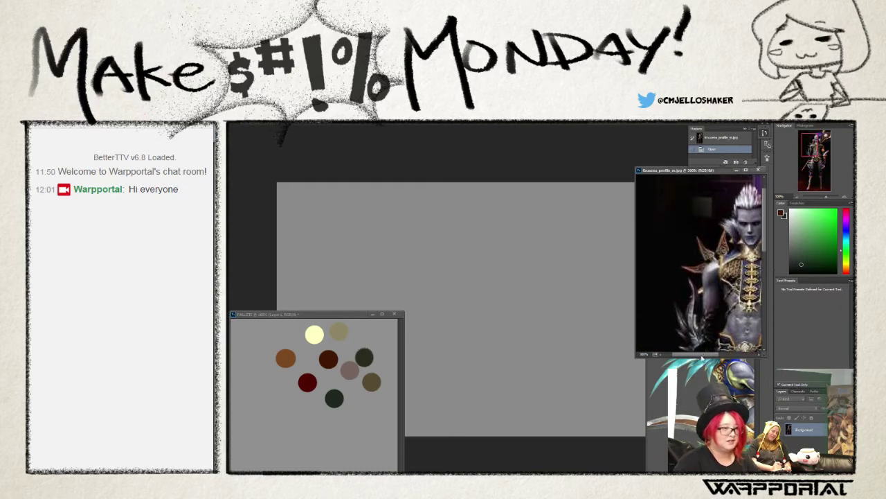
drag(709, 359, 672, 338)
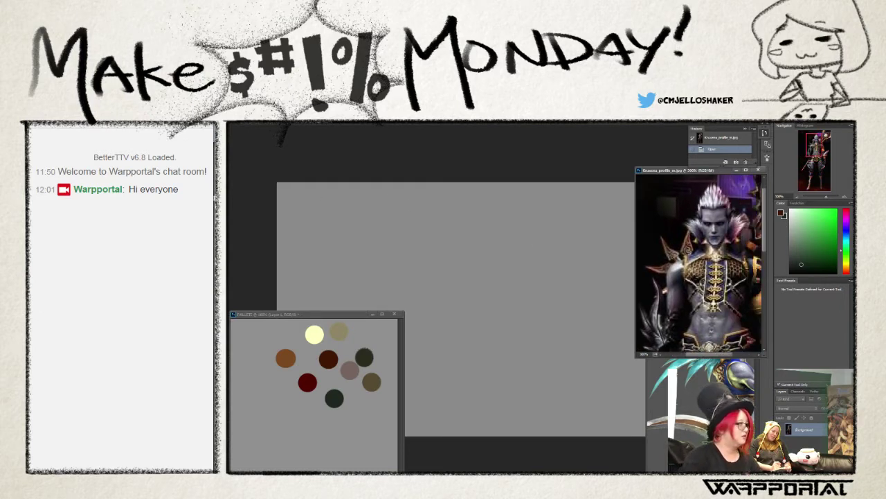
key(b)
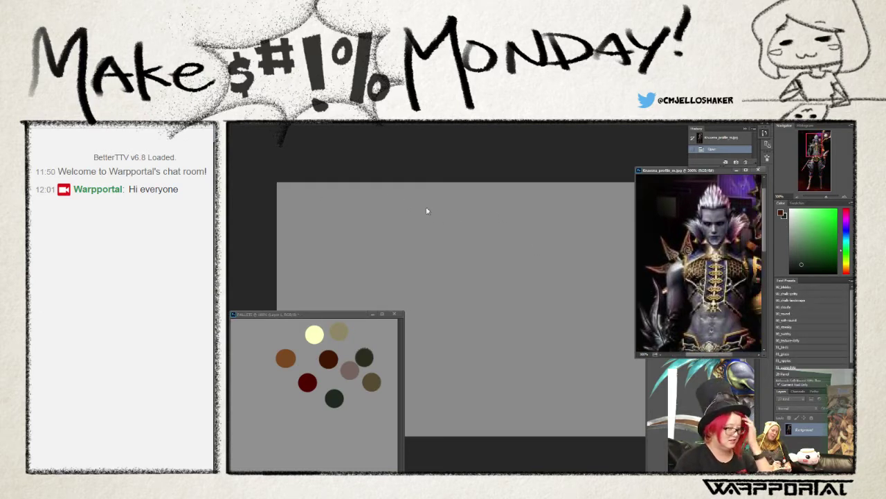
click(461, 250)
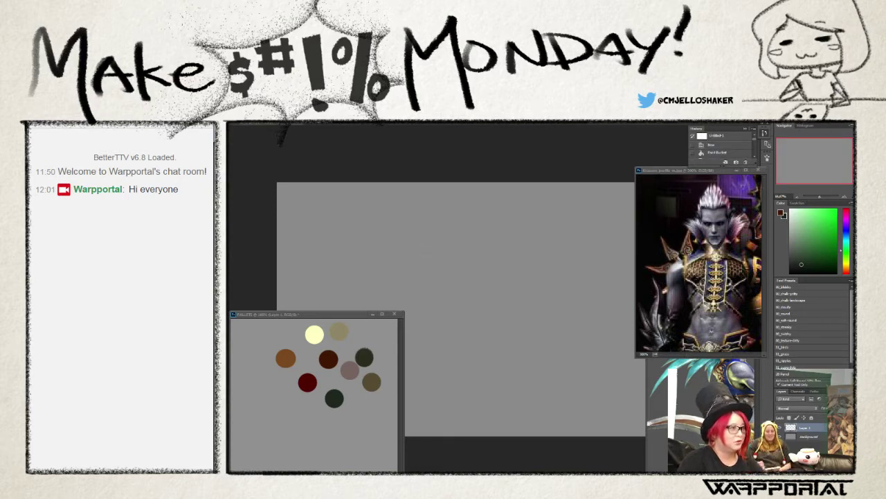
- Sketch the profile face line, an eye stroke and the chin
mouse_move(490, 244)
mouse_down()
mouse_move(486, 301)
mouse_move(472, 324)
mouse_up()
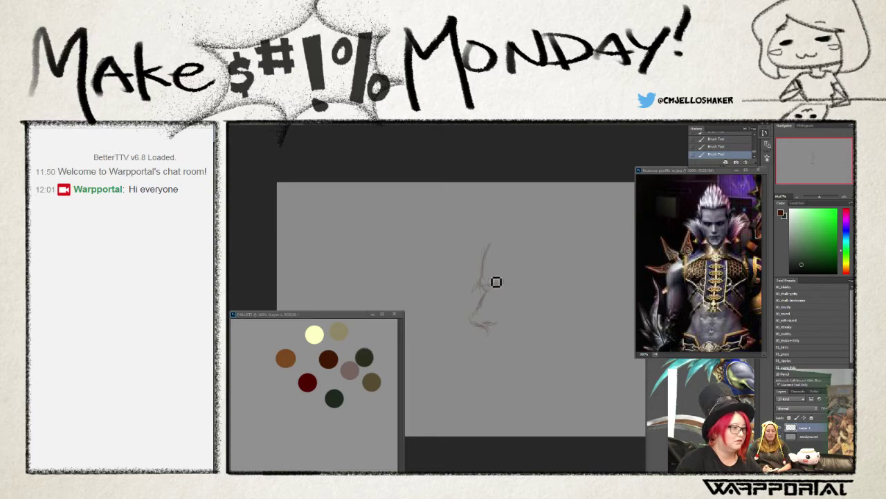
drag(496, 282, 505, 280)
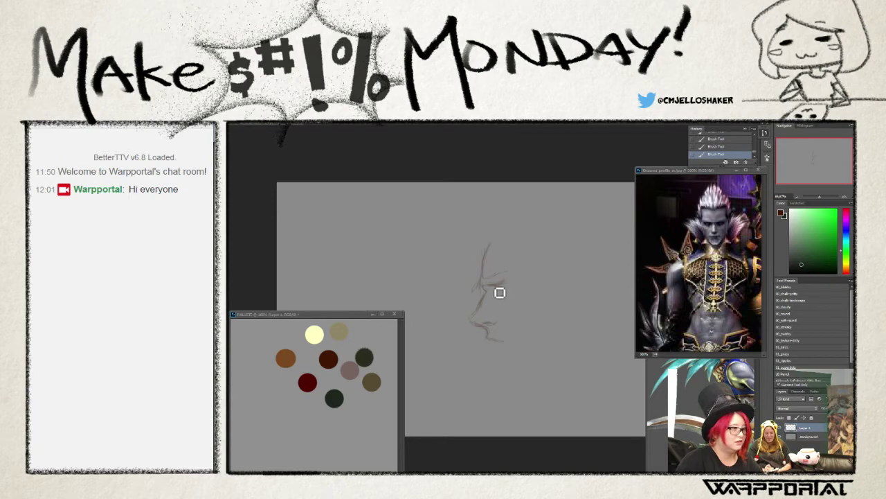
drag(500, 291, 513, 289)
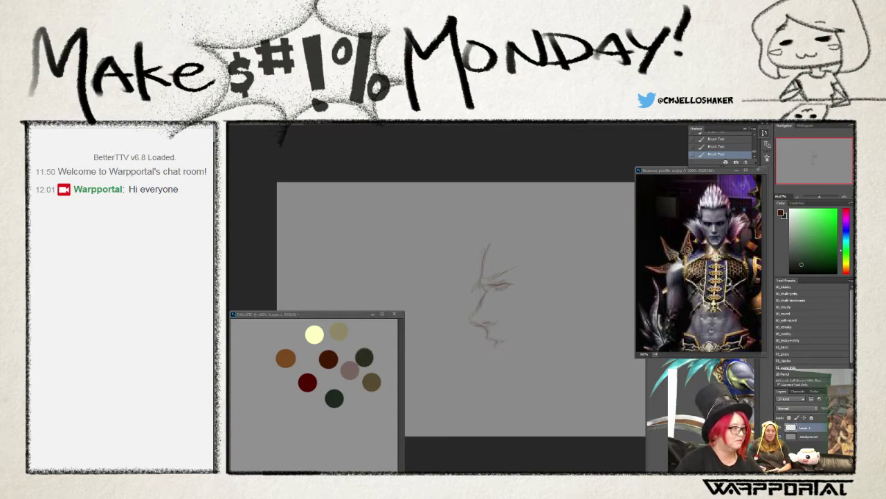
drag(491, 342, 496, 336)
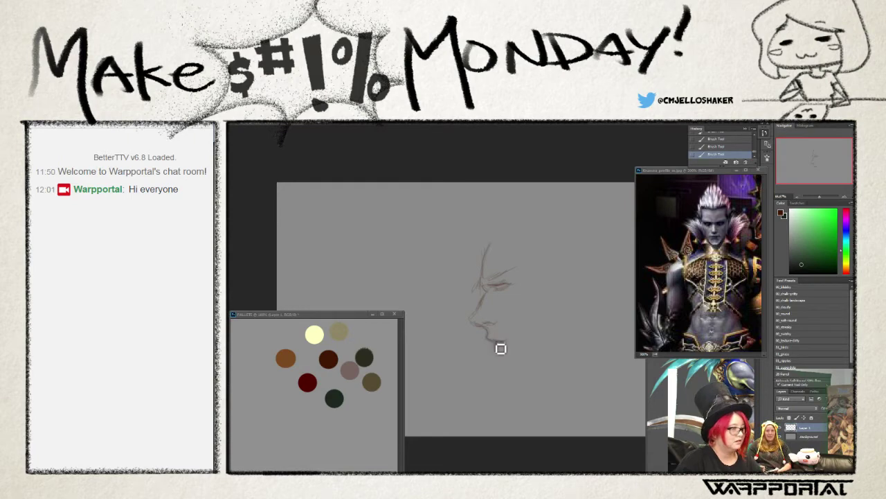
- Carry the chin line down toward the neck, then right and up into the jaw
drag(501, 348, 501, 356)
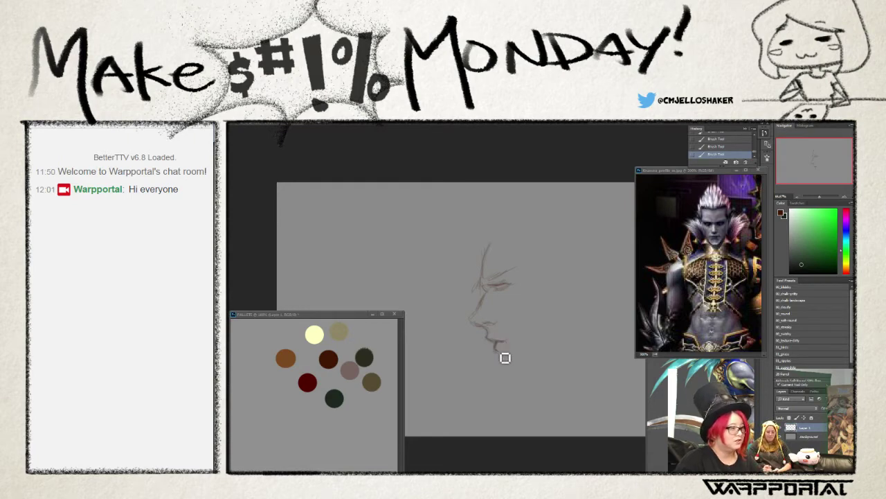
drag(500, 353, 505, 372)
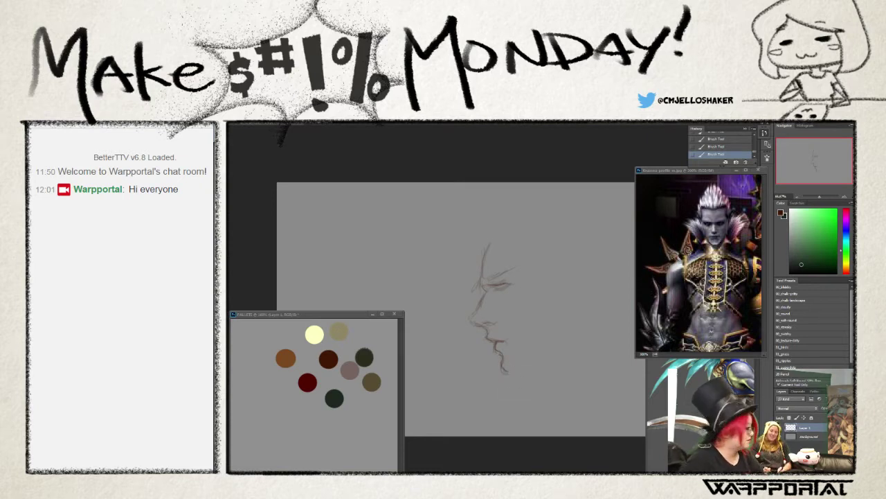
drag(511, 373, 526, 372)
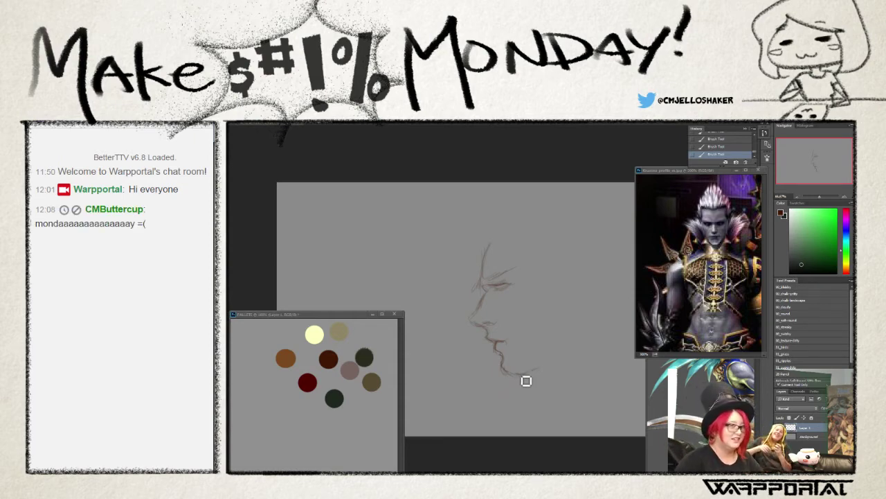
drag(528, 376, 550, 358)
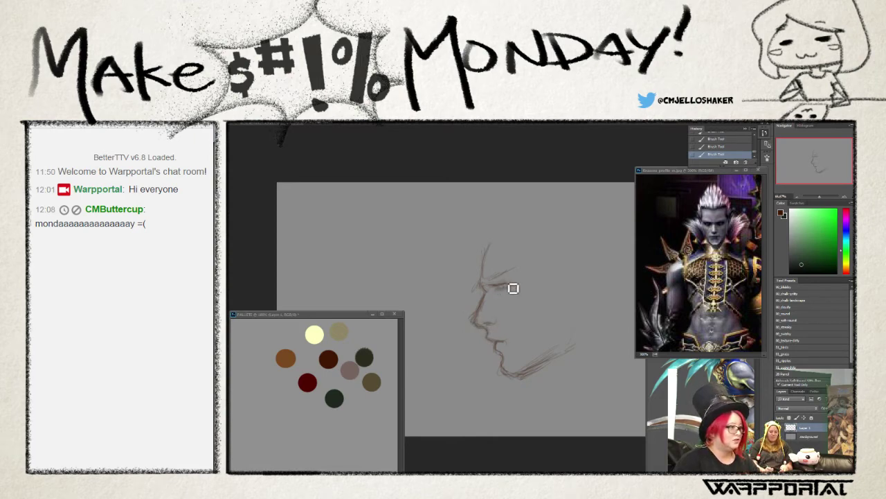
- Sketch the top of the head, an ear and neck lines, refine the eye and brow, and add under-chin strokes
drag(493, 283, 511, 289)
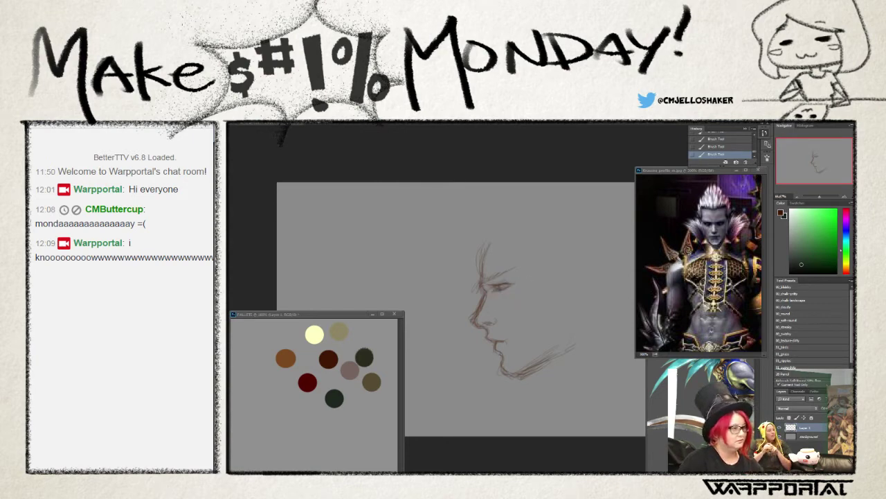
drag(488, 251, 510, 234)
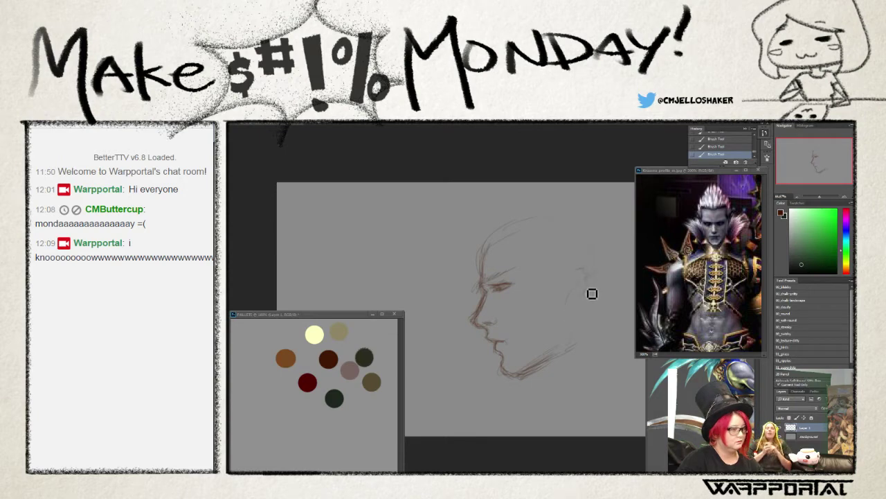
mouse_move(574, 279)
mouse_down()
mouse_move(588, 307)
mouse_move(574, 303)
mouse_move(580, 288)
mouse_up()
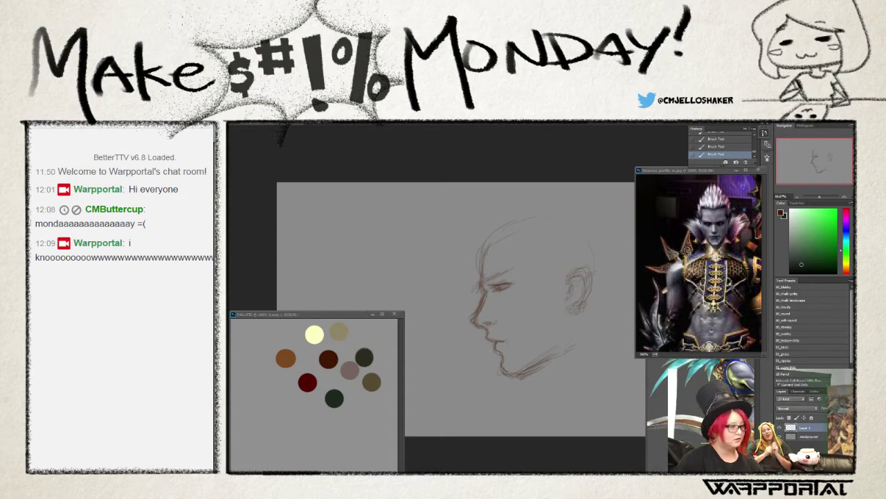
mouse_move(574, 333)
mouse_down()
mouse_move(570, 352)
mouse_move(522, 376)
mouse_move(568, 349)
mouse_up()
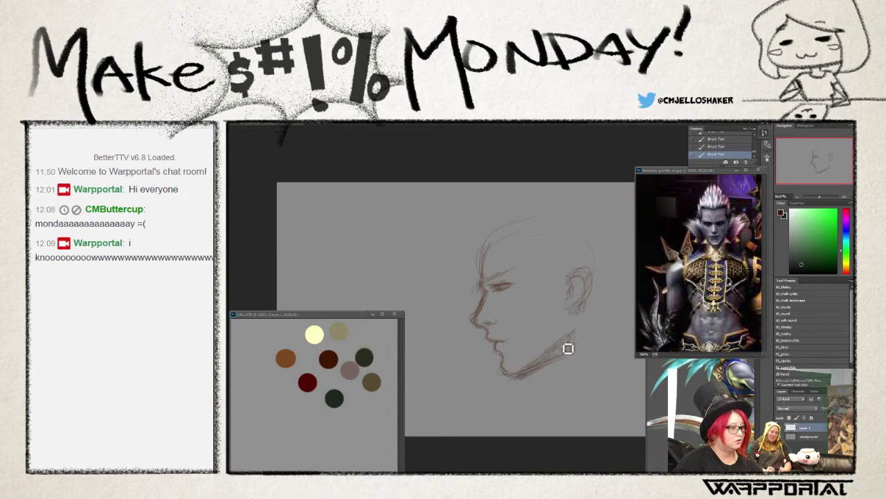
drag(510, 294, 514, 289)
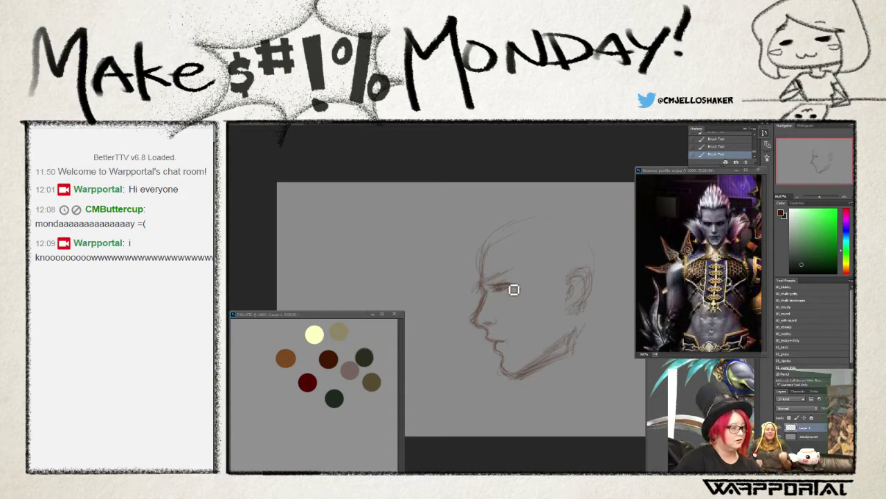
drag(537, 370, 542, 386)
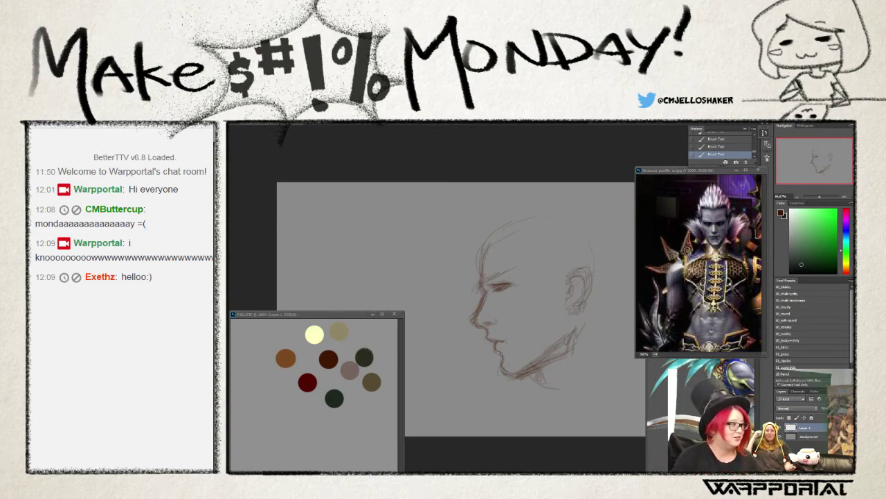
key(z)
alt+click(547, 321)
alt+click(520, 320)
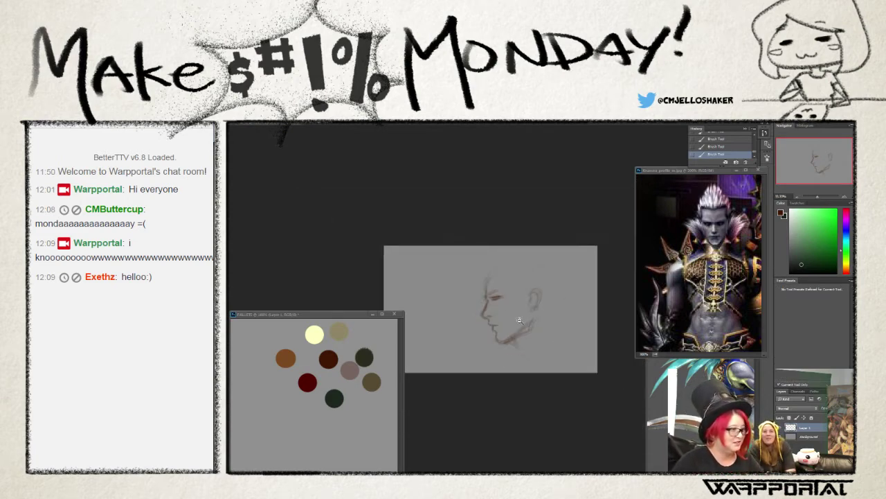
click(516, 307)
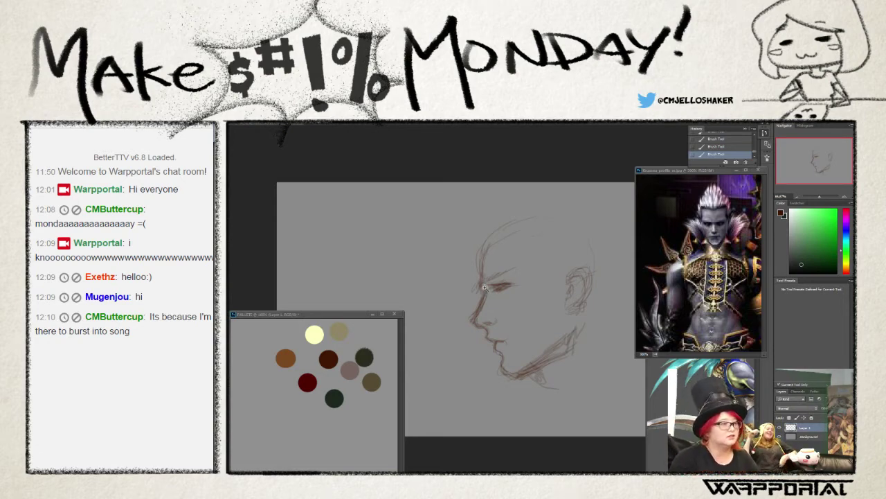
- Add lines down the front and back of the neck and erase stray strokes under the chin
key(b)
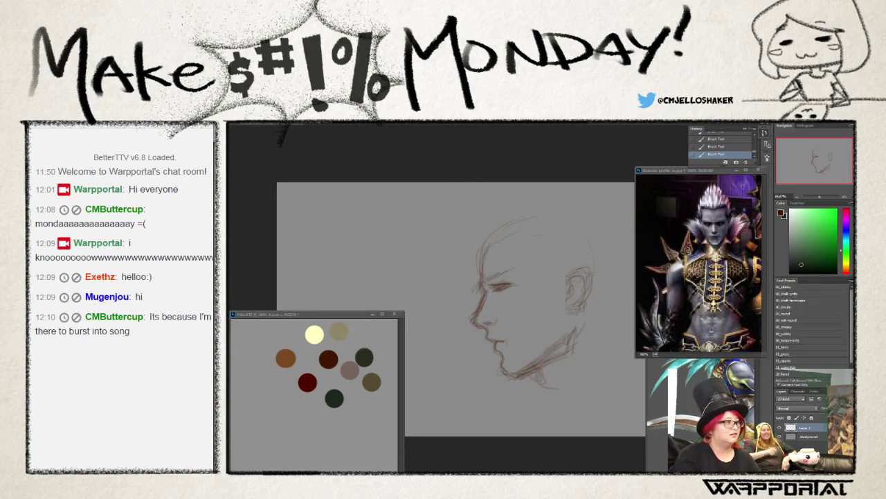
drag(547, 374, 537, 413)
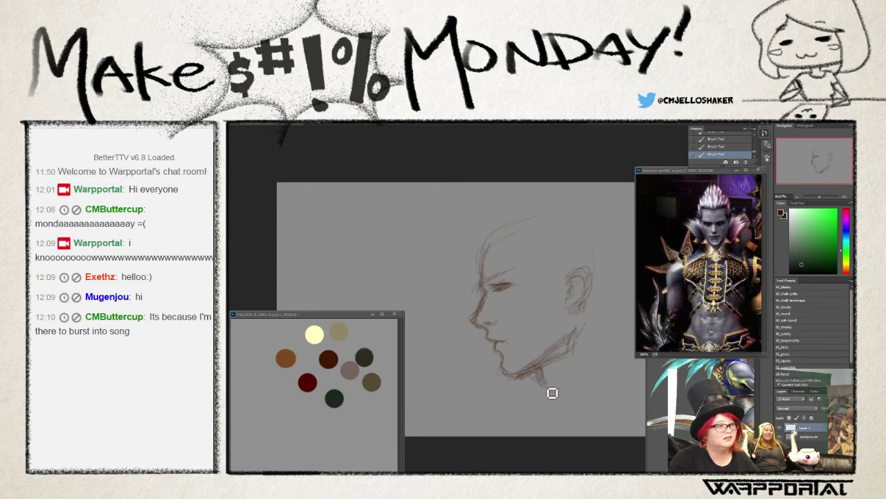
mouse_move(622, 333)
mouse_down()
mouse_move(596, 314)
mouse_move(604, 357)
mouse_up()
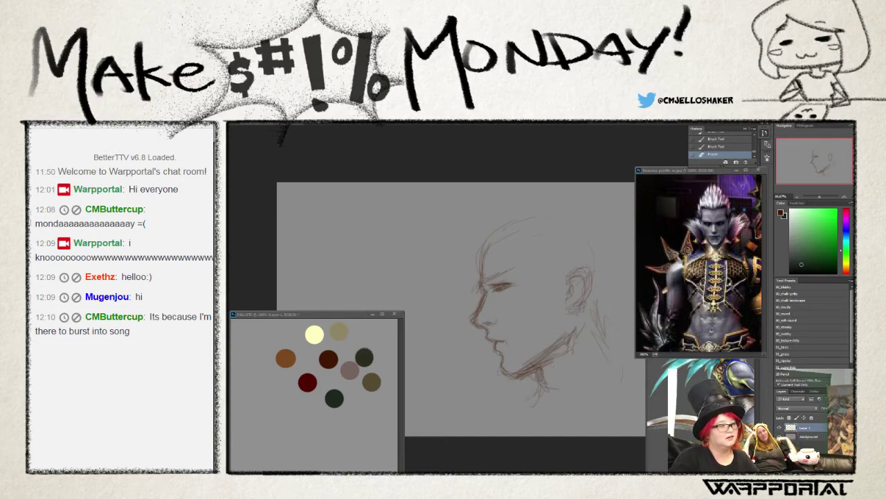
drag(518, 385, 544, 374)
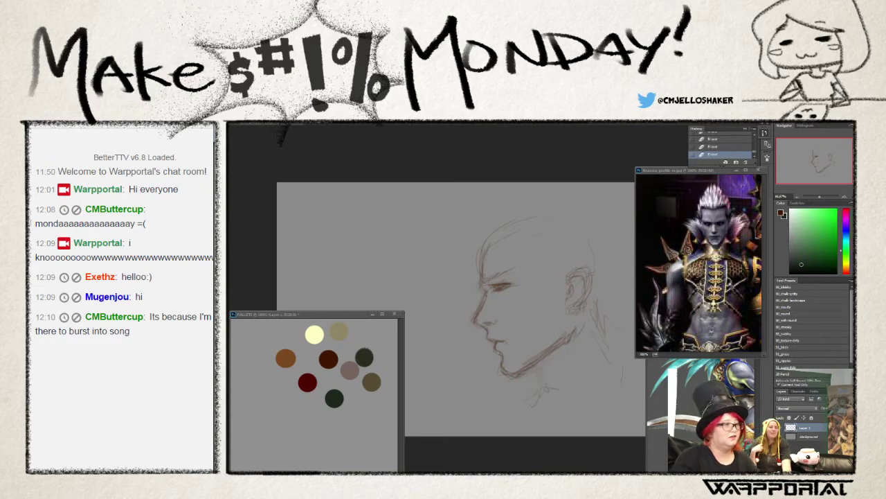
- Darken the eye, brow, nose bridge and lips with heavier strokes
key(b)
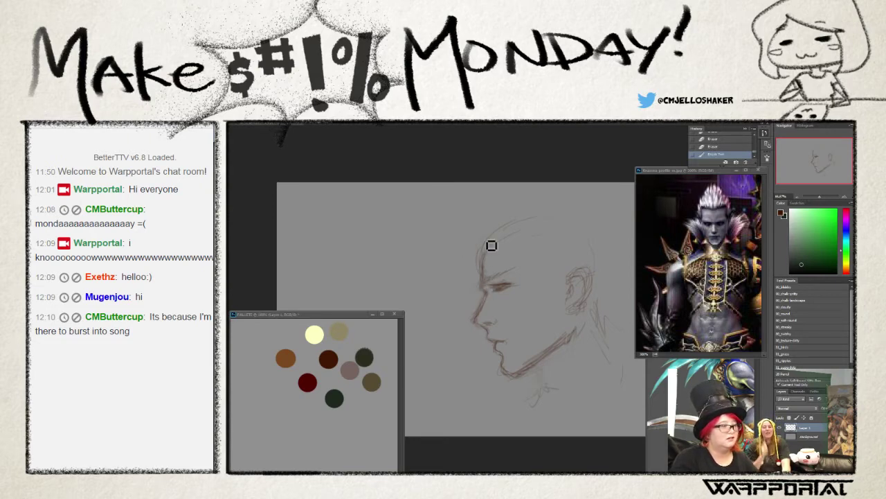
drag(490, 289, 501, 283)
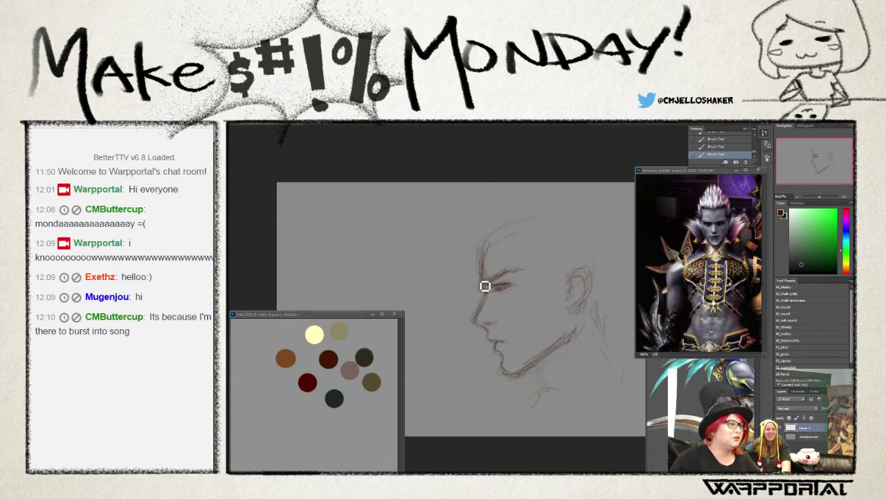
drag(507, 290, 483, 275)
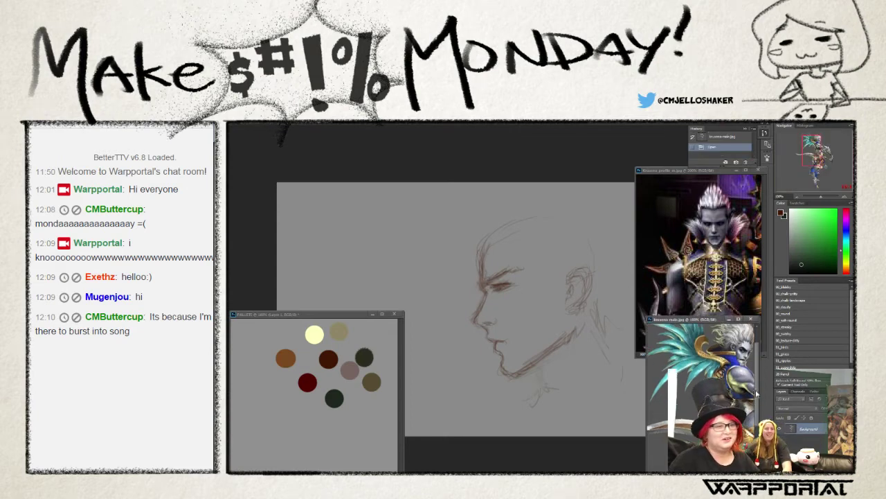
click(497, 275)
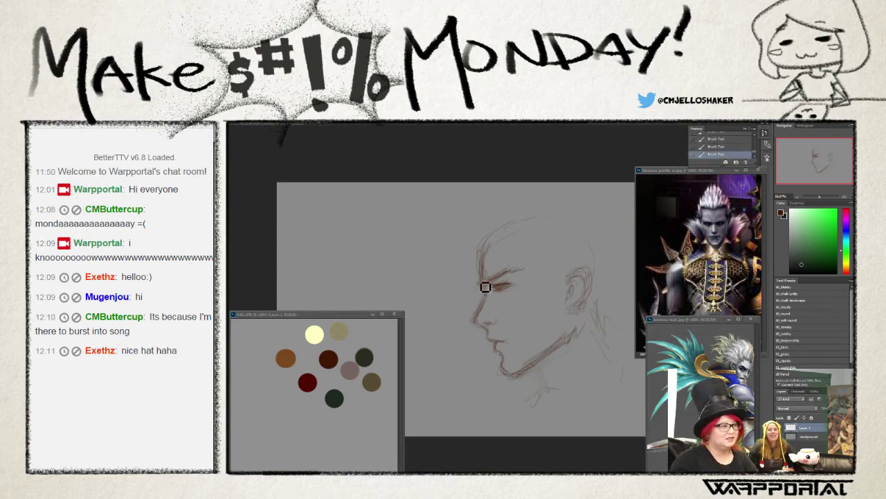
mouse_move(473, 323)
mouse_down()
mouse_move(491, 299)
mouse_move(483, 328)
mouse_up()
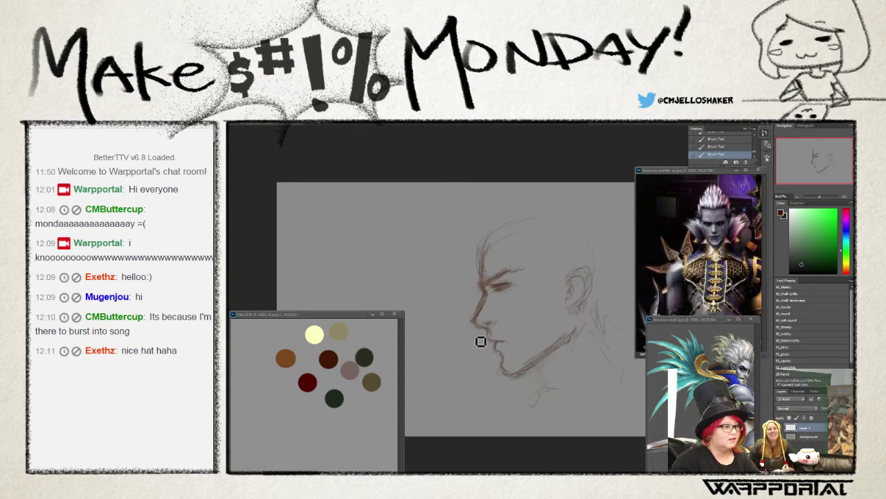
drag(496, 341, 487, 331)
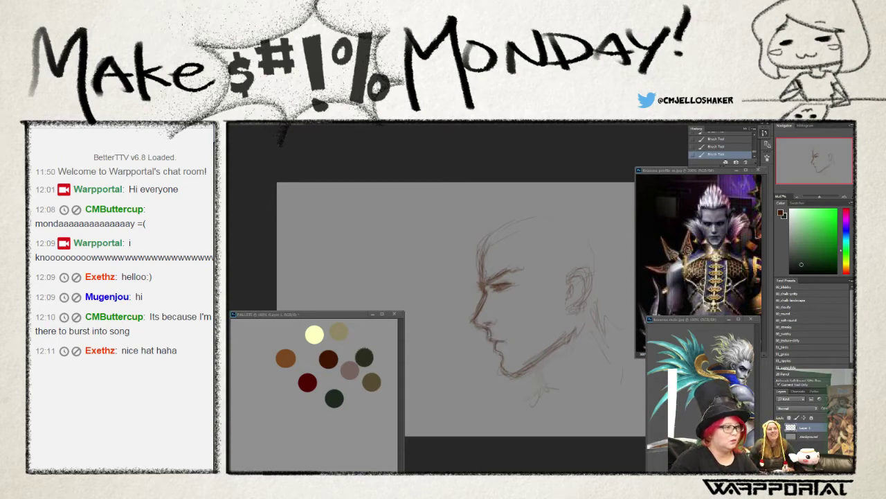
- Zoom out, adjust the second reference window, and return to the sketch
alt+click(525, 342)
click(708, 320)
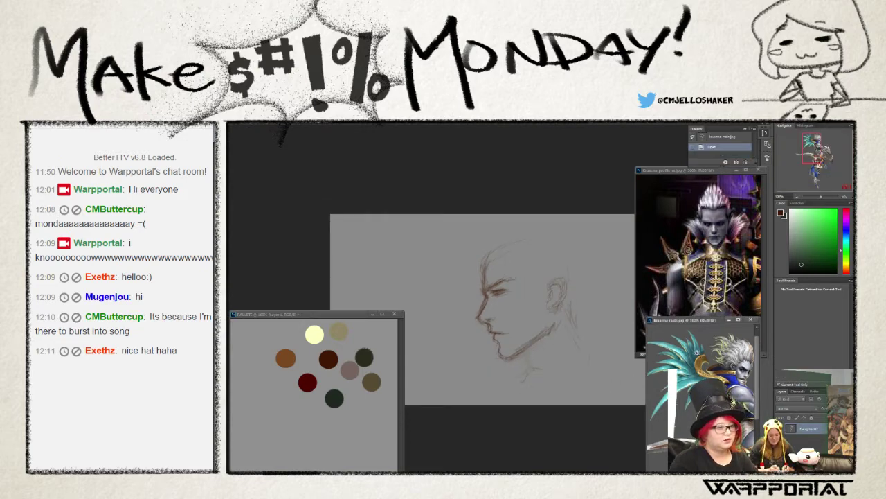
right_click(650, 321)
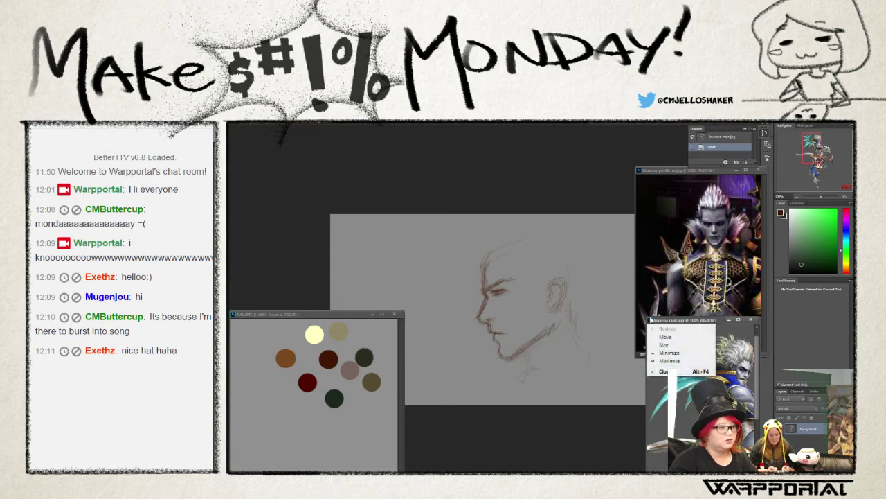
drag(659, 321, 661, 320)
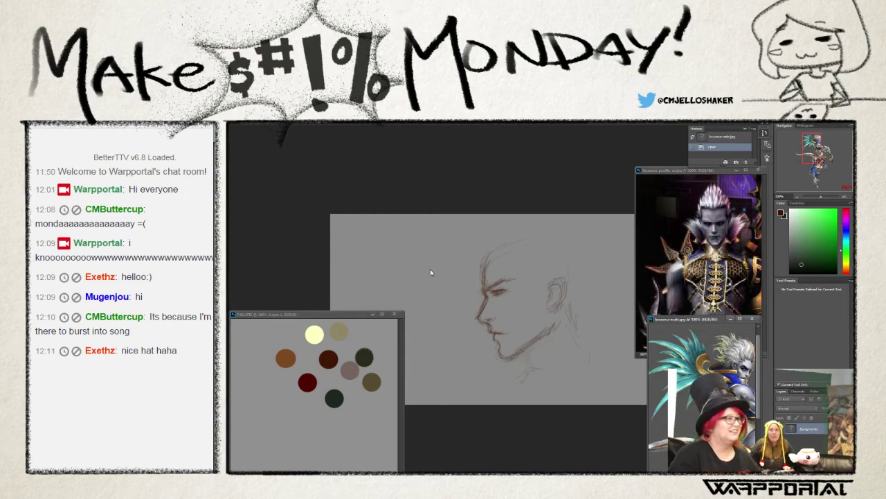
click(586, 281)
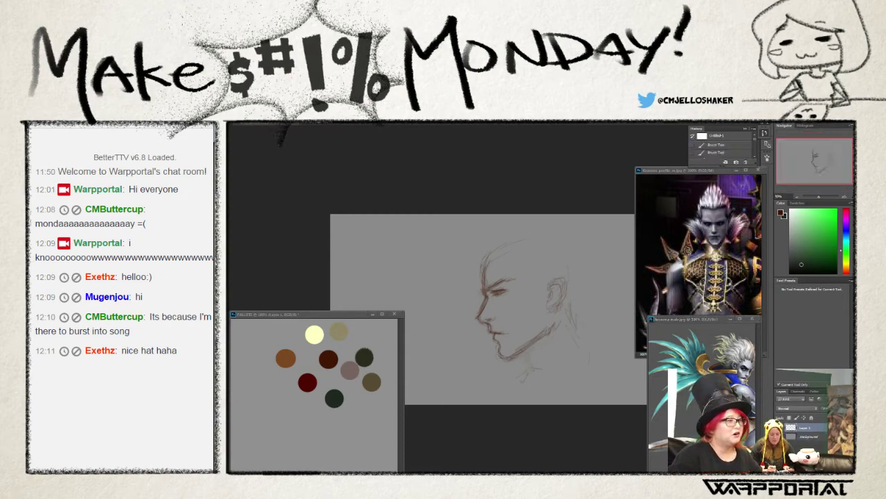
- Erase lines around the lips, chin and eye, then redraw the eye line
drag(511, 333, 498, 336)
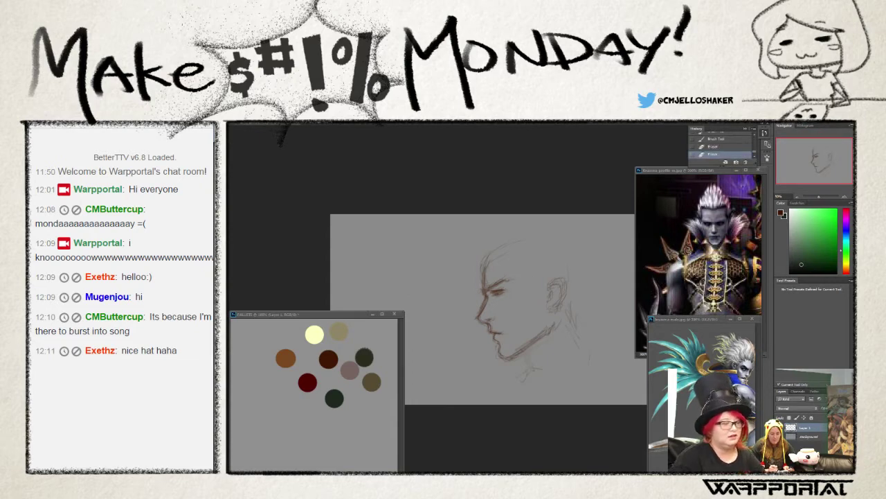
drag(509, 289, 516, 290)
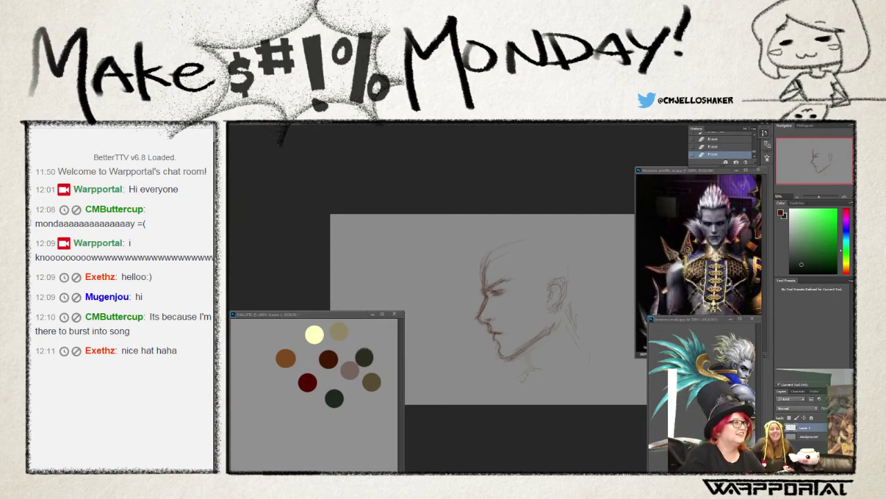
key(b)
drag(504, 292, 489, 294)
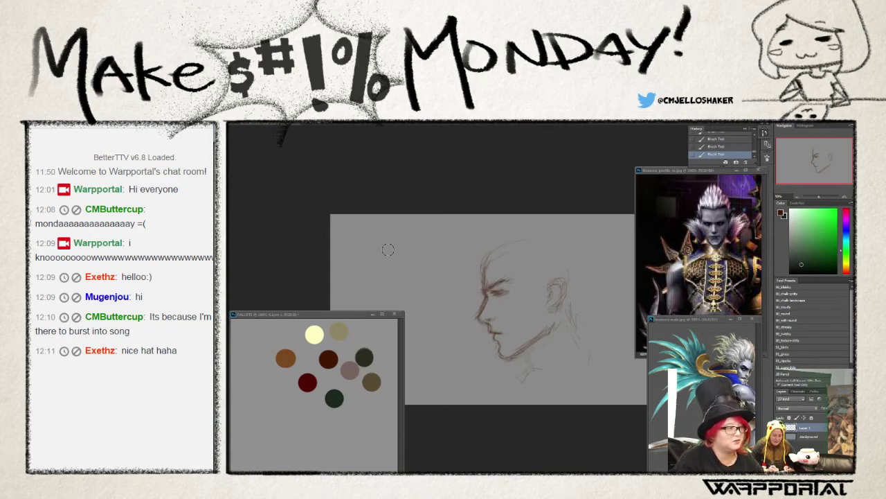
- Erase across the nose, touch up the eye, add a neck line below the ear, and start Free Transform
drag(490, 307, 469, 328)
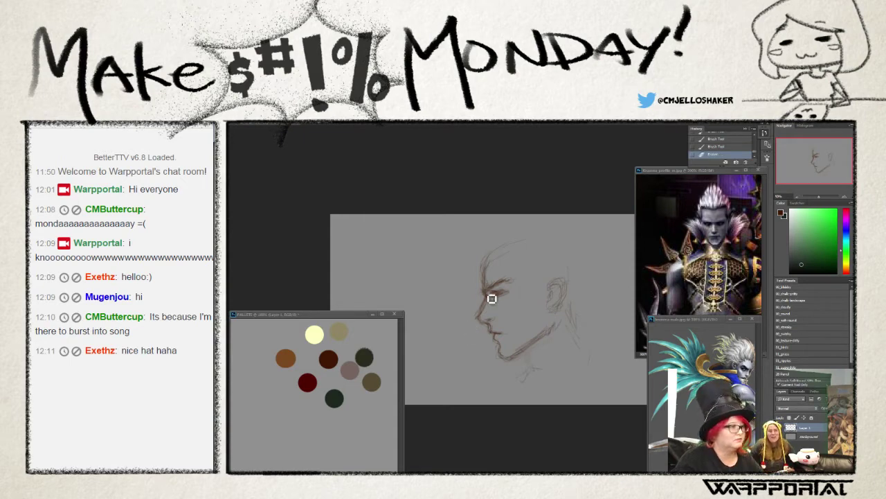
drag(488, 296, 489, 307)
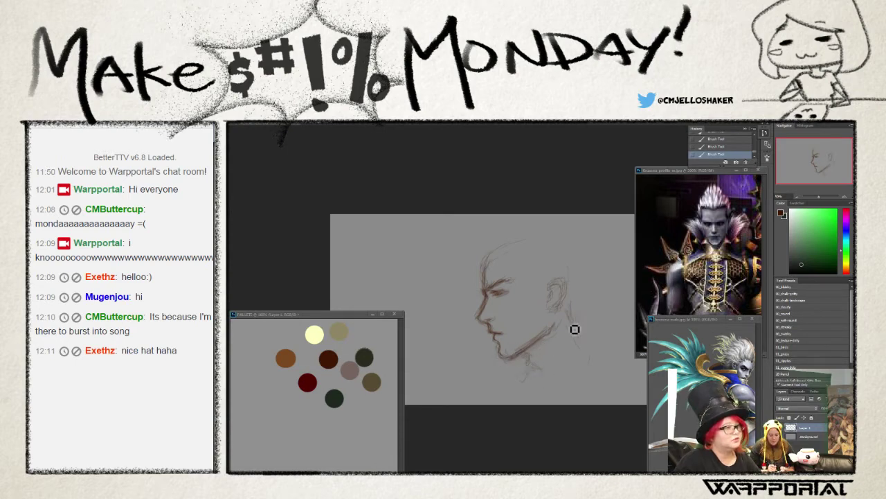
drag(574, 328, 590, 340)
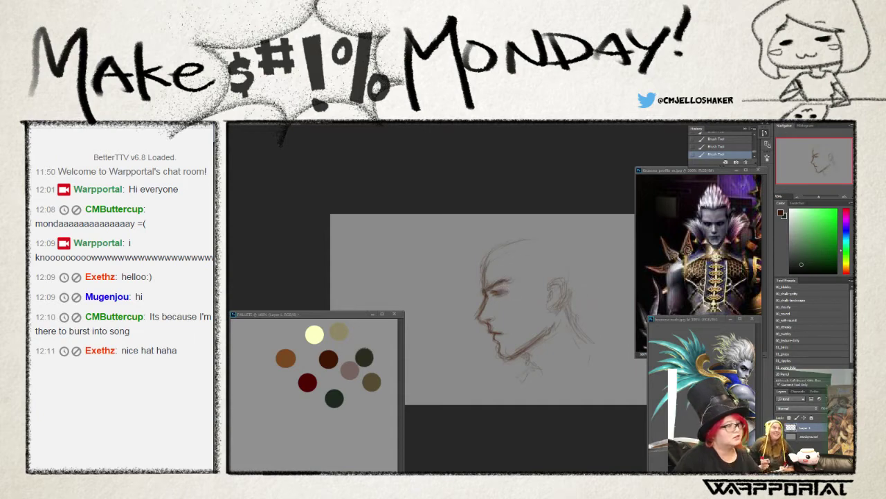
key(e)
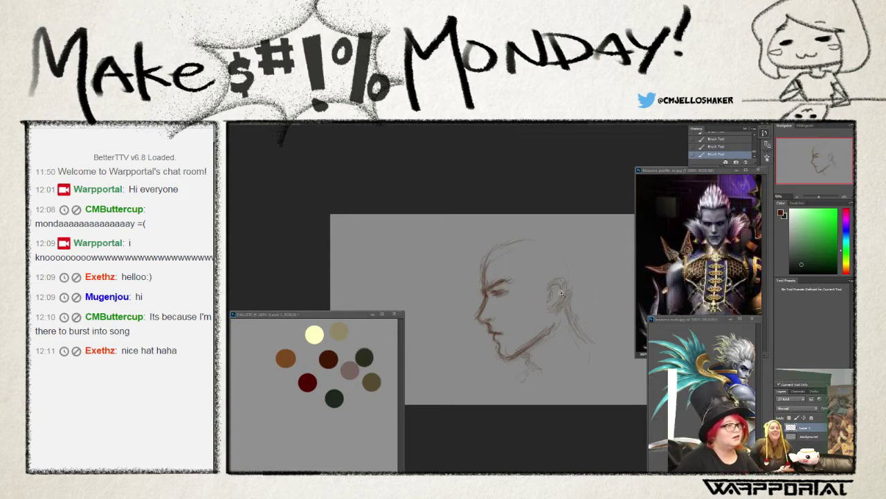
key(ctrl+t)
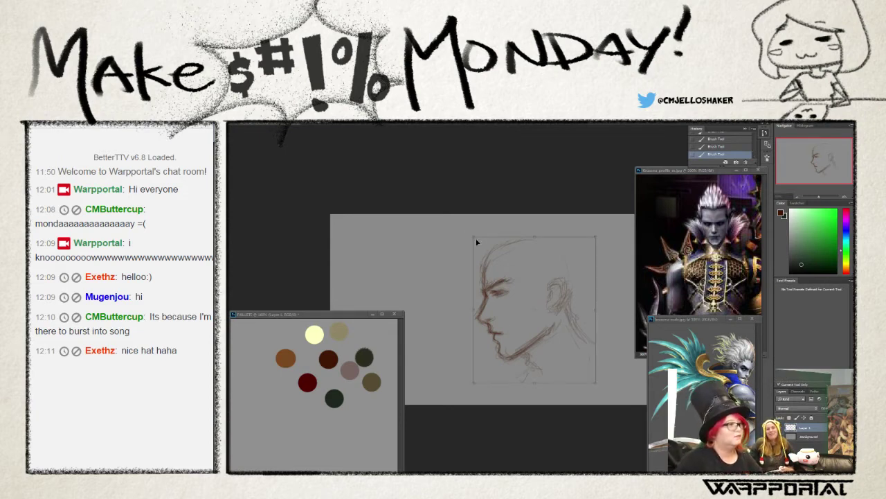
- Scale the head sketch down, shift it up and left, and apply the transformation
drag(475, 237, 517, 291)
mouse_move(541, 320)
mouse_down()
mouse_move(540, 283)
mouse_move(507, 264)
mouse_up()
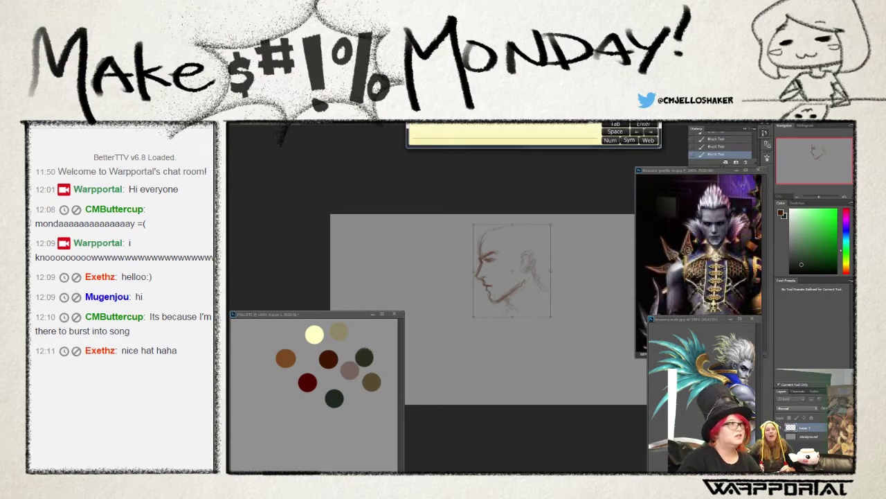
click(450, 124)
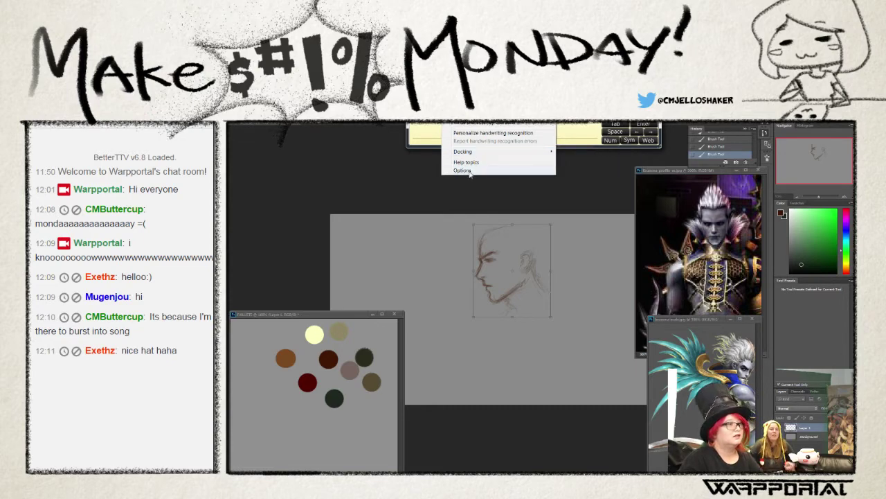
click(462, 171)
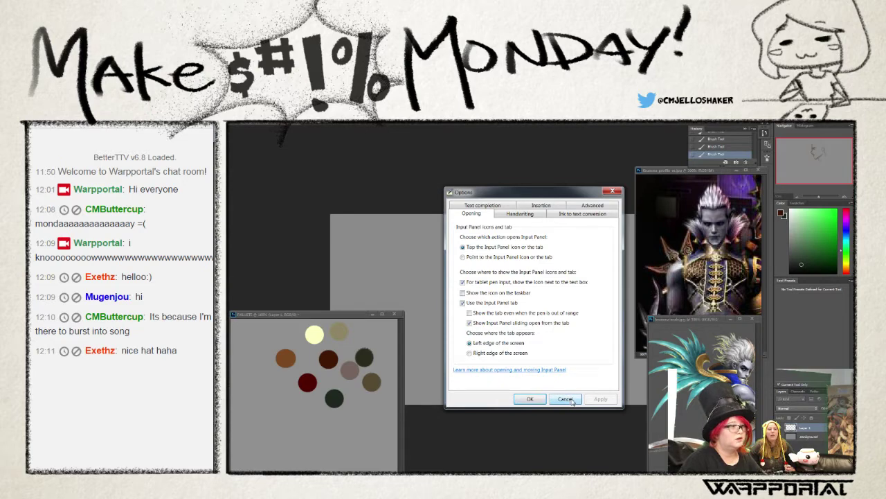
click(570, 401)
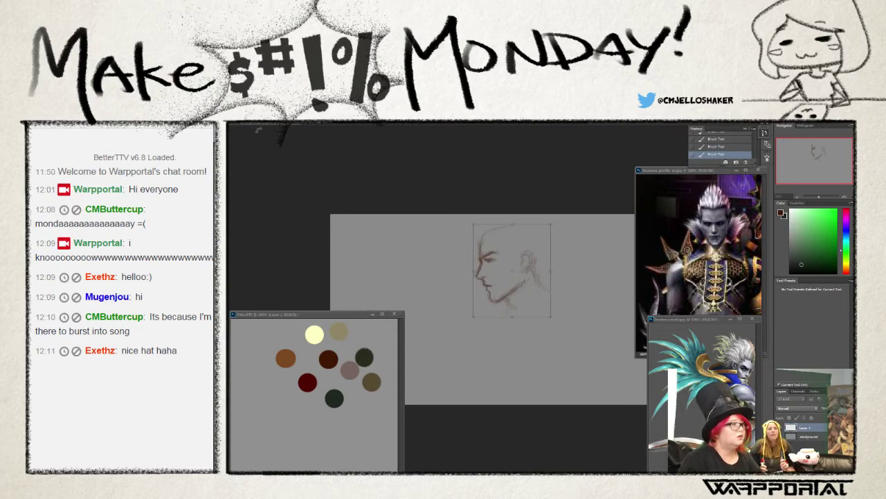
key(b)
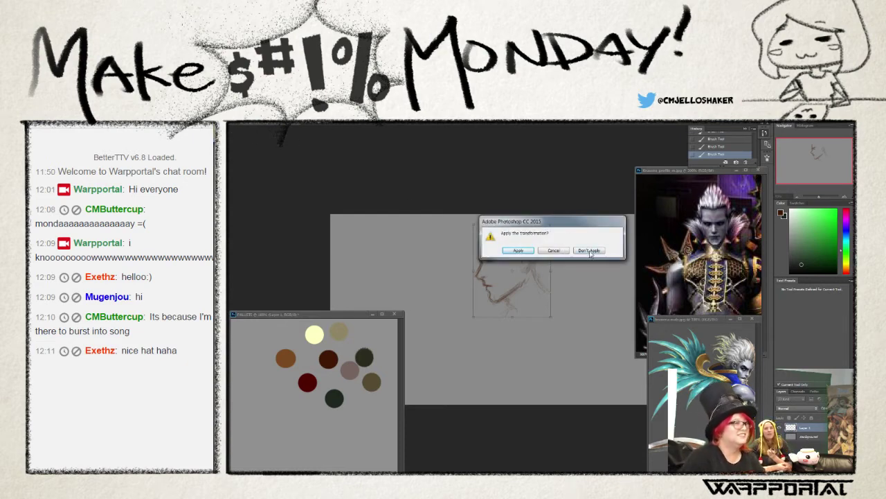
click(531, 251)
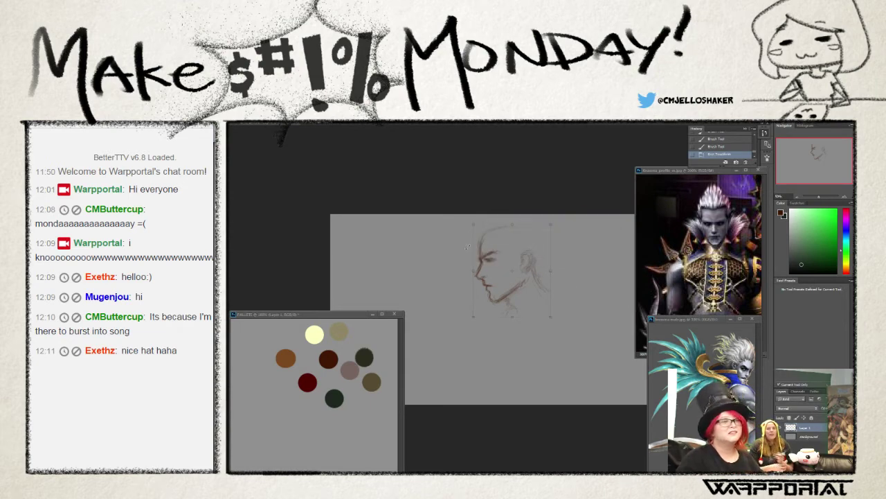
- Nudge the head sketch slightly right, close the Tablet Input Panel, and commit the transform
drag(486, 253, 504, 255)
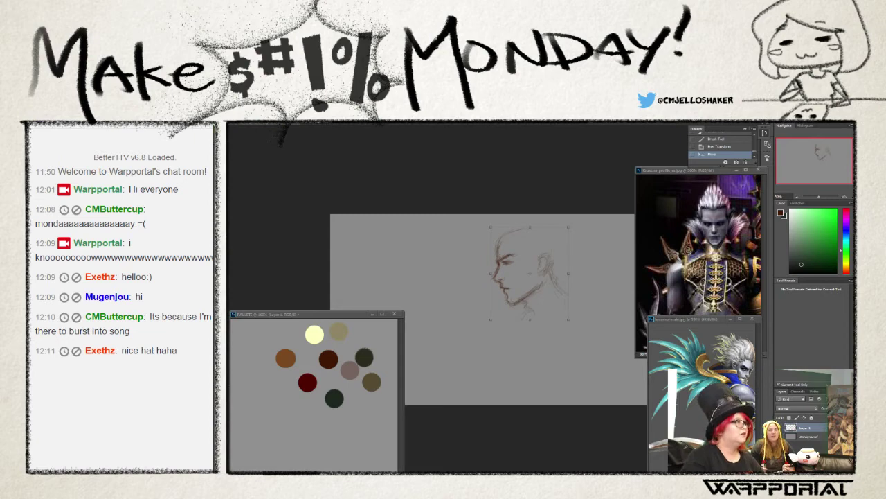
mouse_move(691, 215)
mouse_down()
mouse_move(691, 263)
mouse_move(426, 402)
mouse_up()
click(461, 408)
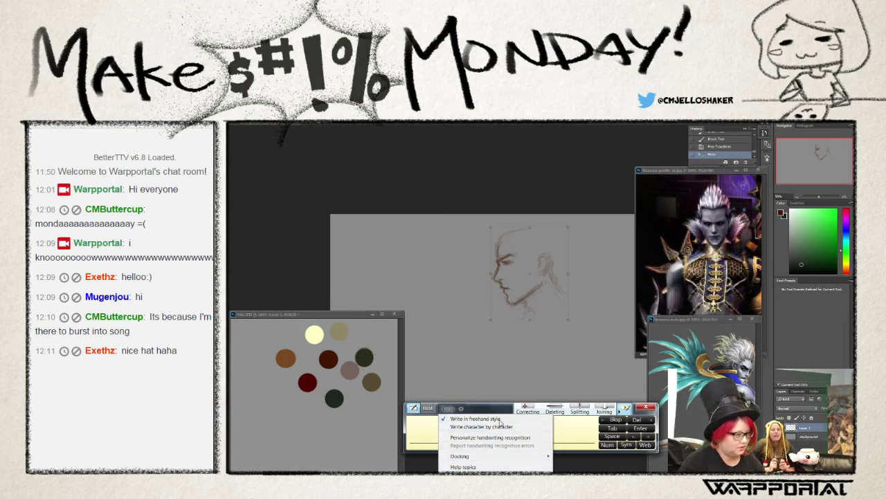
click(478, 420)
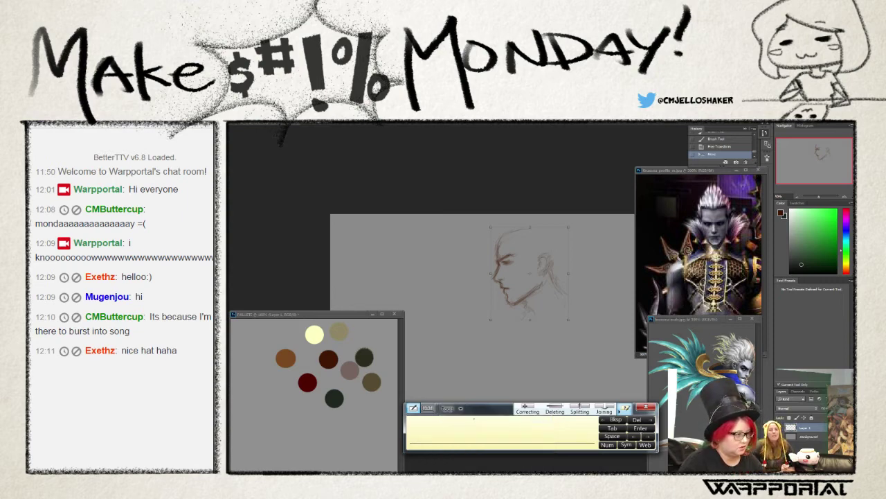
click(427, 408)
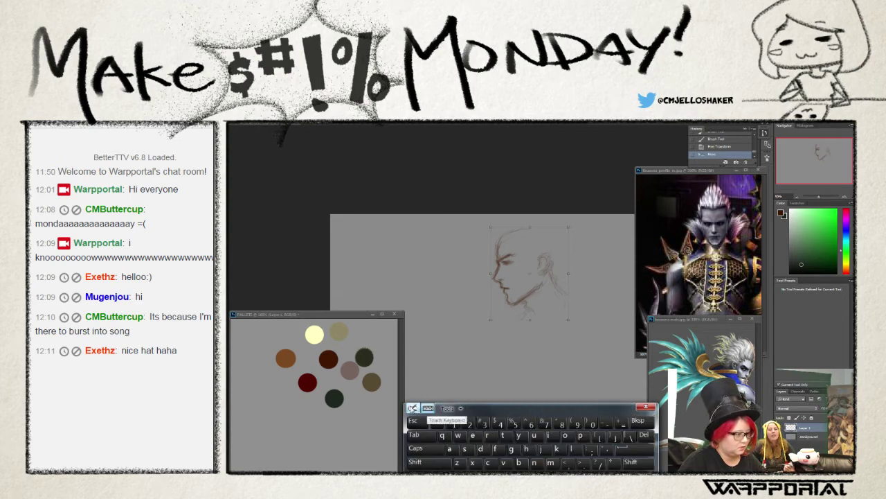
click(412, 408)
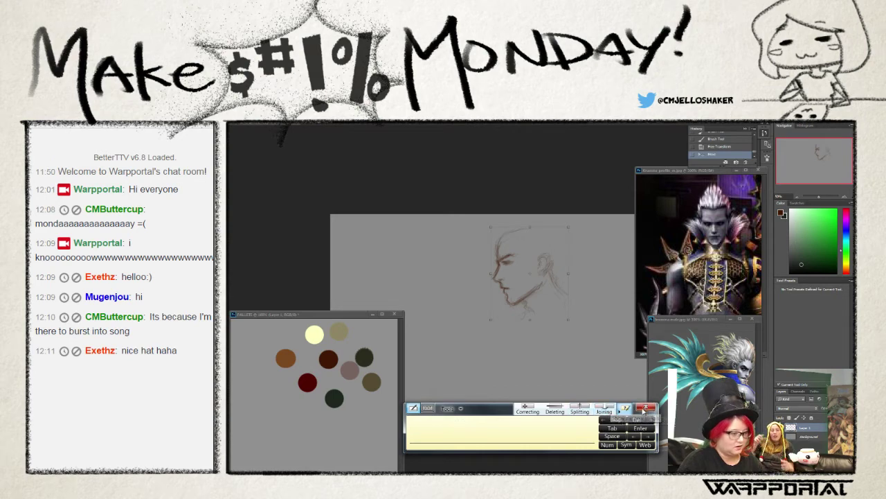
click(641, 407)
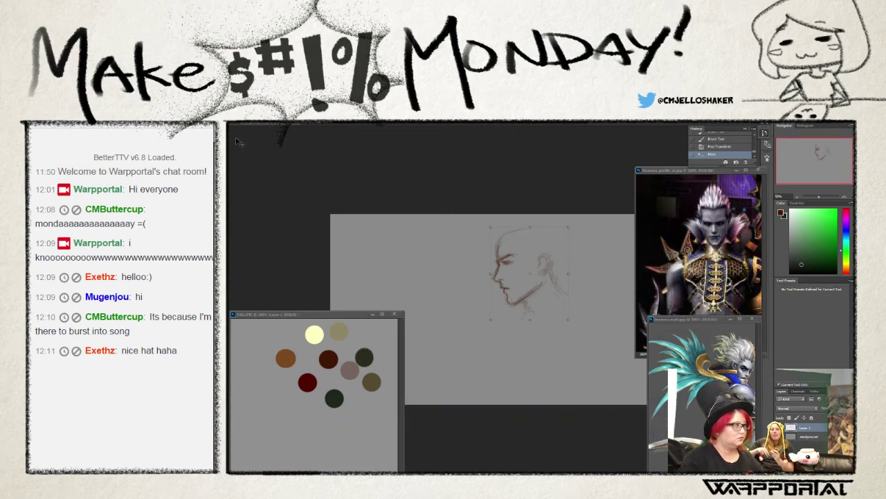
key(Return)
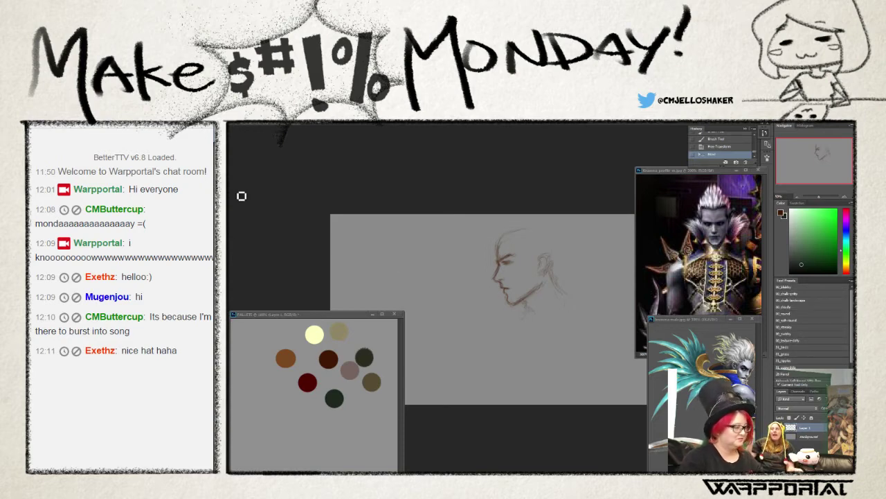
- Sketch the jaw line and under-chin neck strokes, erase stray chin marks, and add a short dark stroke beneath
mouse_move(529, 309)
mouse_down()
mouse_move(537, 315)
mouse_move(527, 305)
mouse_move(563, 284)
mouse_up()
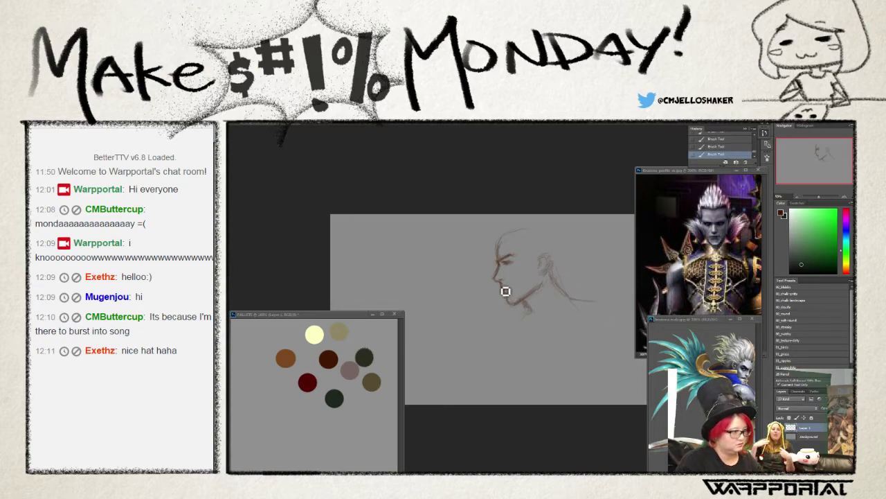
drag(515, 308, 545, 287)
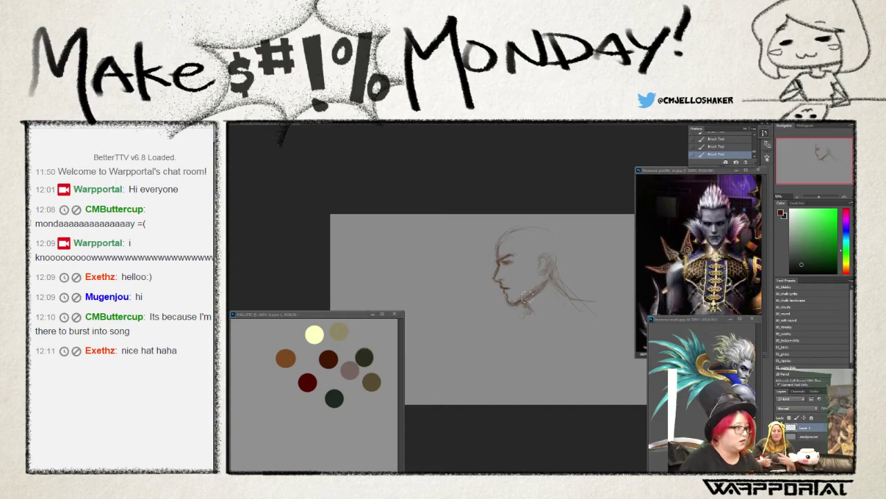
drag(524, 299, 512, 306)
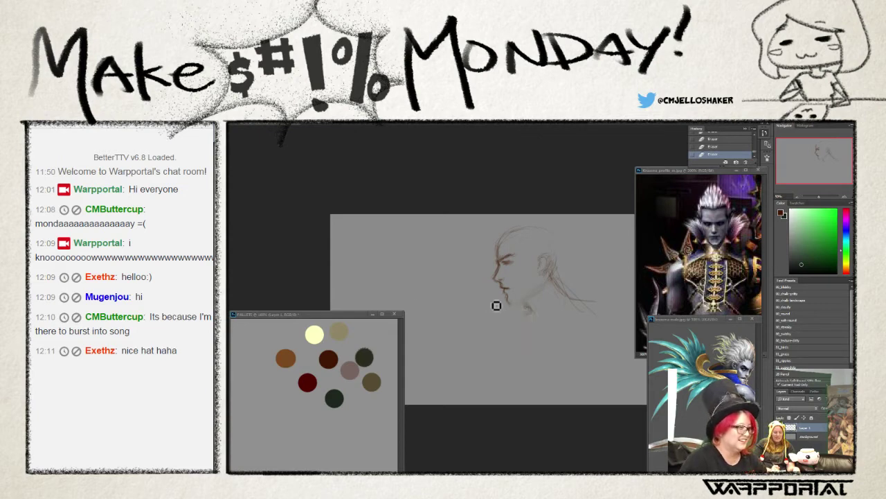
drag(510, 298, 515, 313)
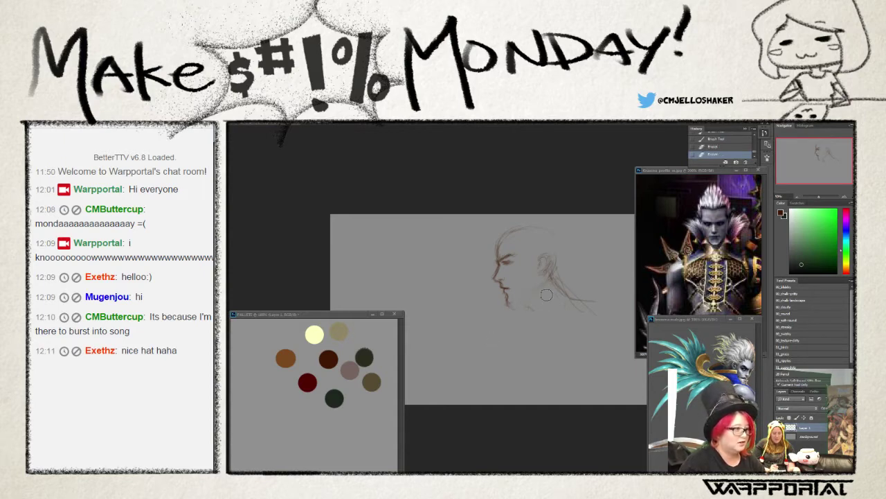
drag(509, 303, 508, 313)
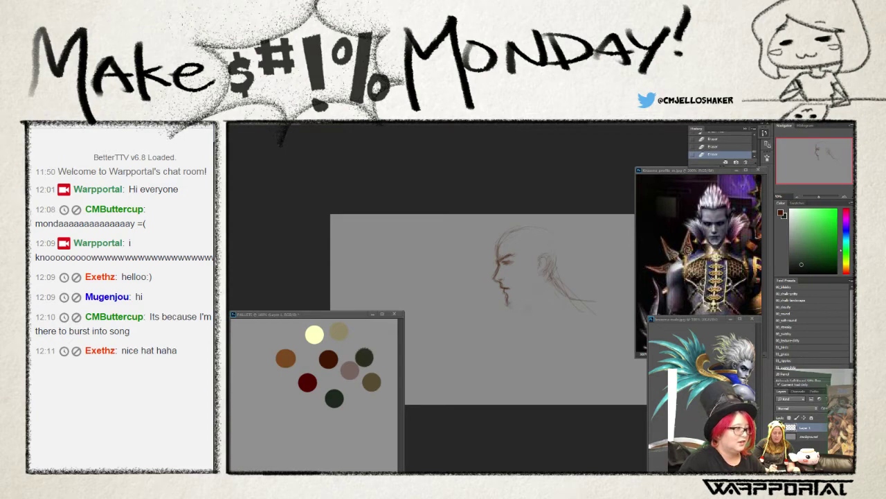
drag(513, 307, 519, 313)
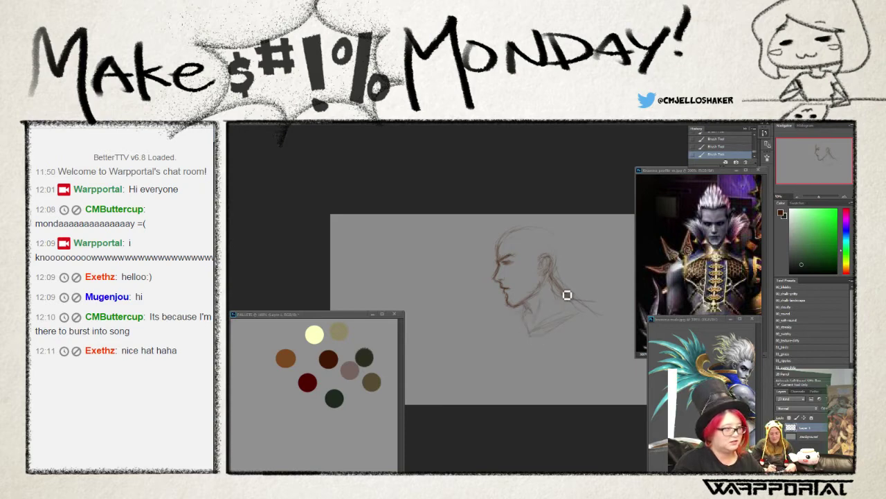
- Draw the curved neck-to-shoulder line and a faint stroke lower on the body
drag(611, 327, 606, 359)
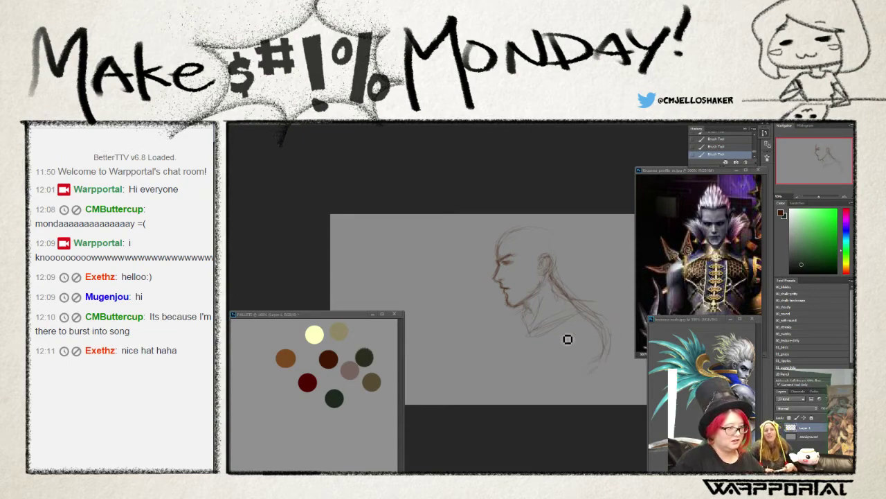
drag(614, 368, 604, 380)
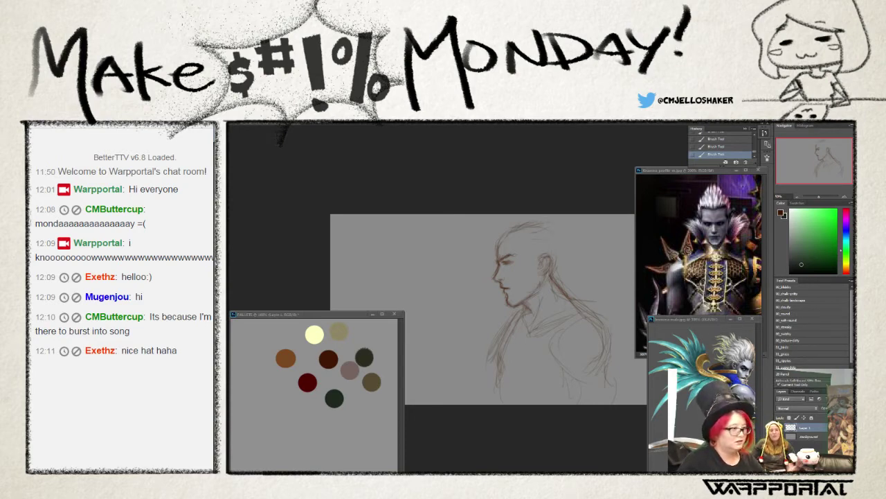
- Draw the back-of-head curve with a pointed ear and darker reddish hair strokes around it
drag(544, 275, 547, 263)
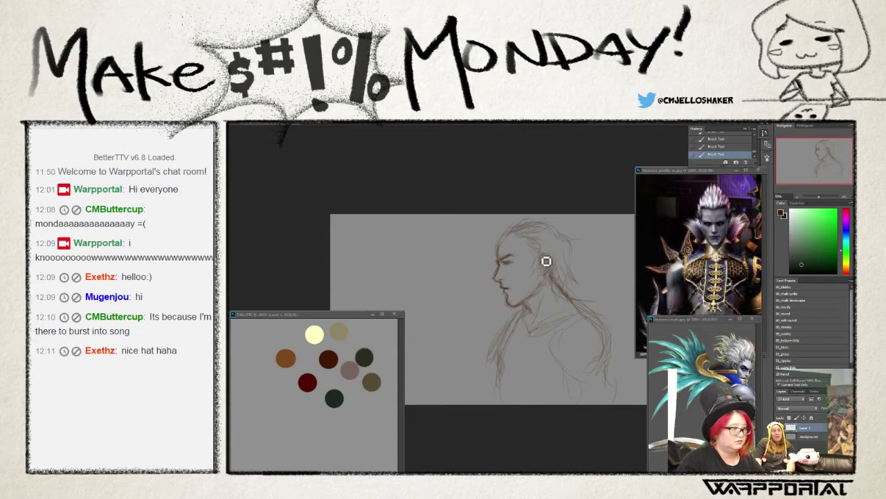
drag(547, 261, 543, 276)
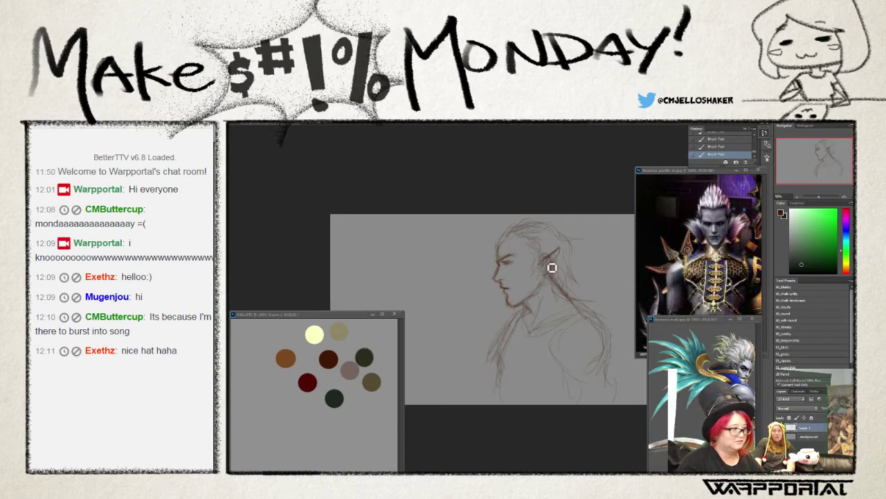
drag(550, 260, 544, 278)
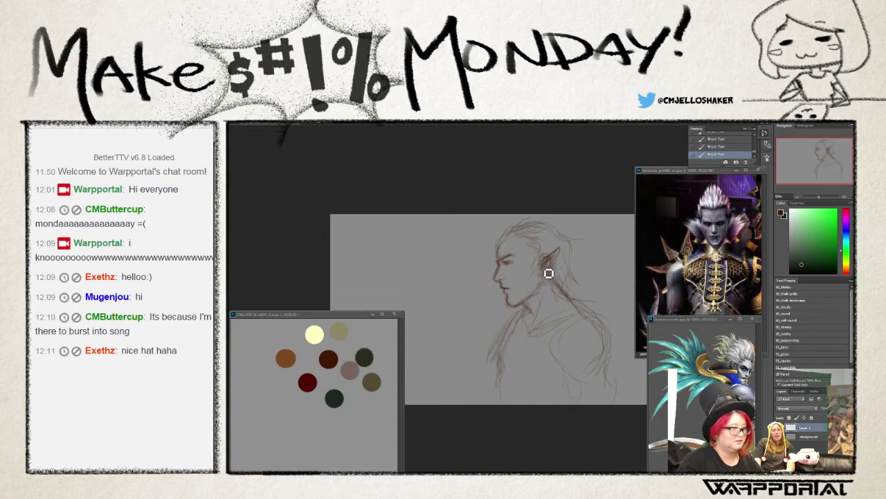
drag(549, 273, 569, 251)
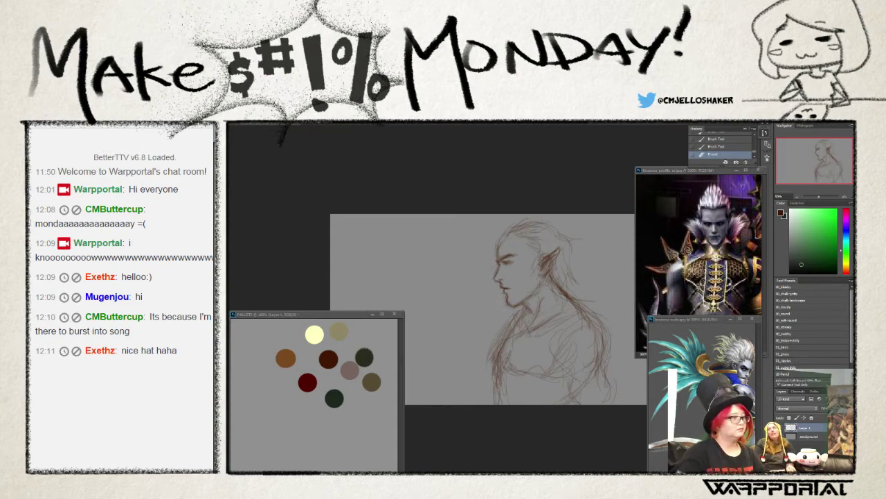
- Free-transform the sketch about 60° counter-clockwise and move it left and up
key(ctrl+t)
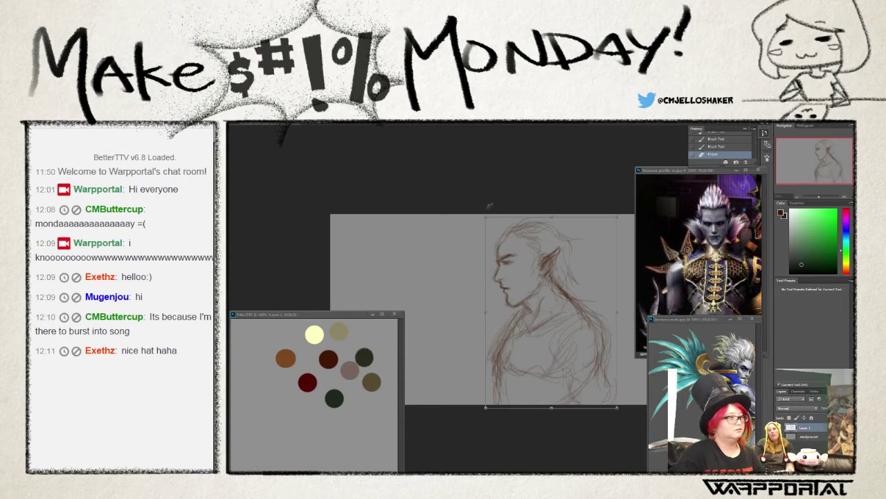
mouse_move(482, 206)
mouse_down()
mouse_move(431, 392)
mouse_move(440, 378)
mouse_up()
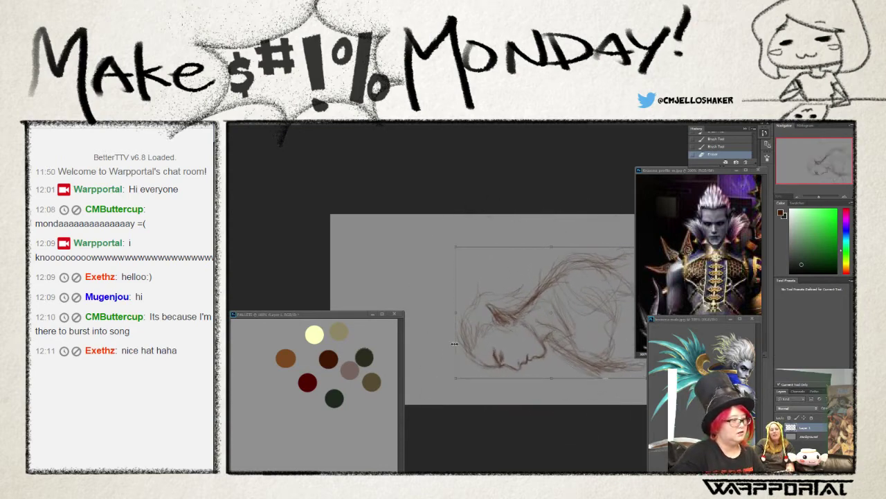
key(Return)
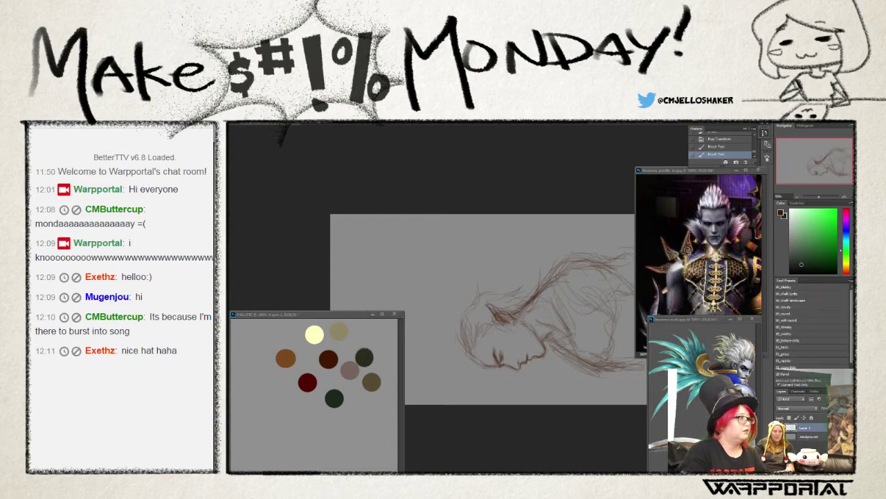
key(v)
drag(524, 333, 431, 312)
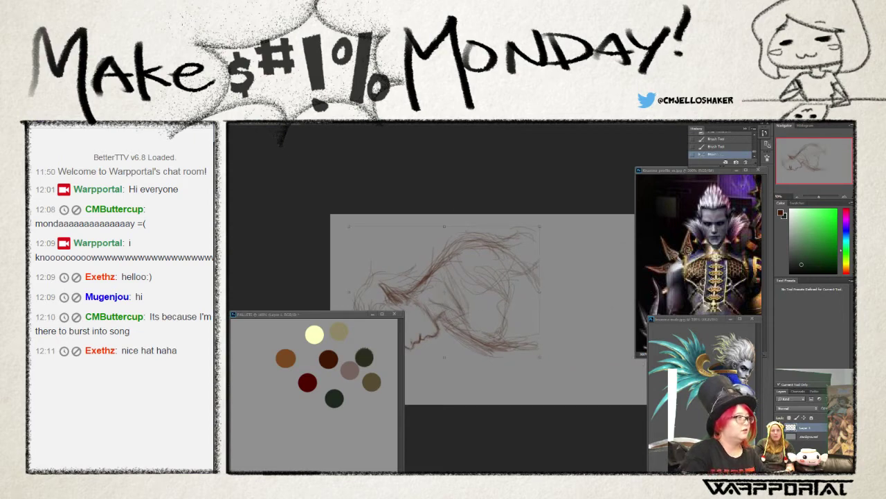
- After undoing a 180° rotation and a horizontal flip, rotate the canvas 90° clockwise into portrait
click(243, 121)
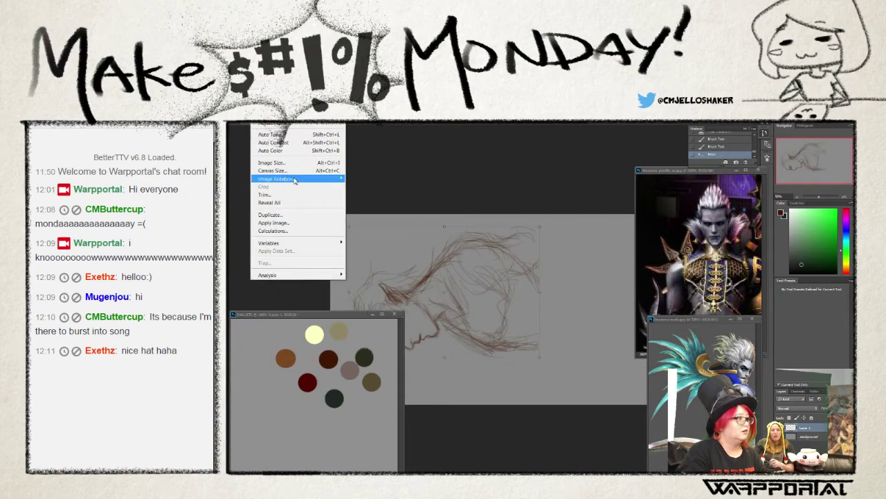
mouse_move(277, 178)
click(386, 182)
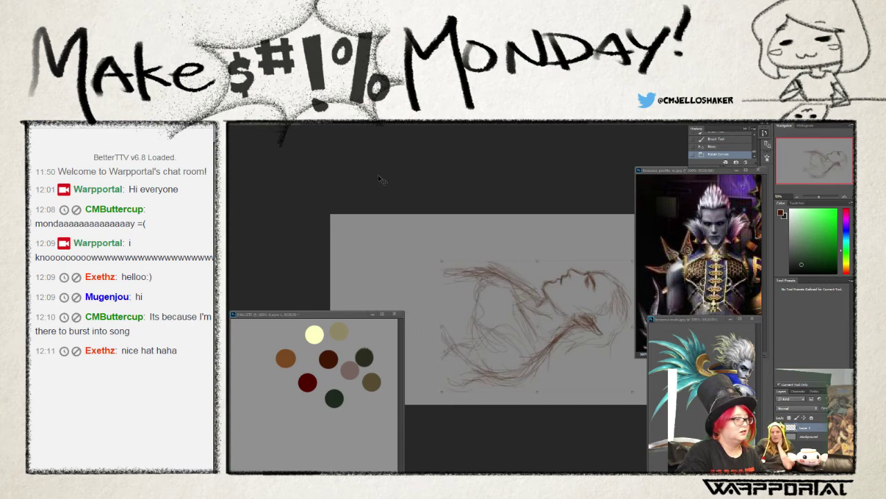
key(ctrl+z)
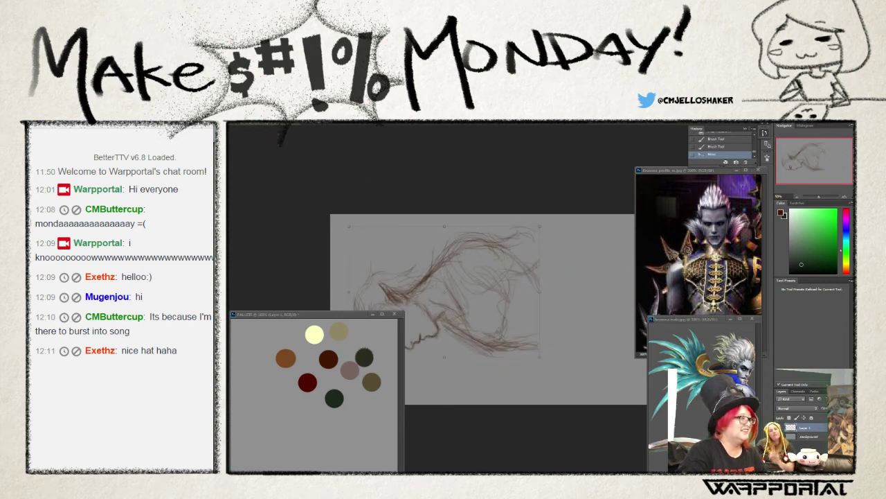
click(252, 124)
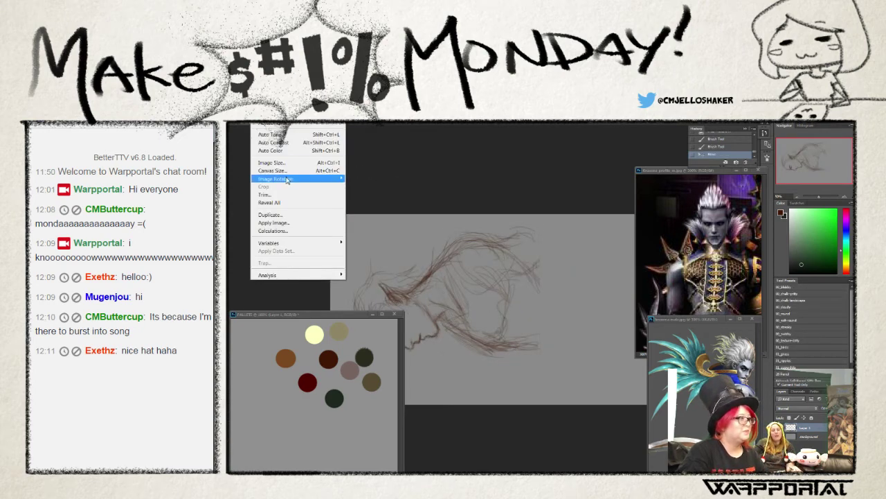
mouse_move(276, 179)
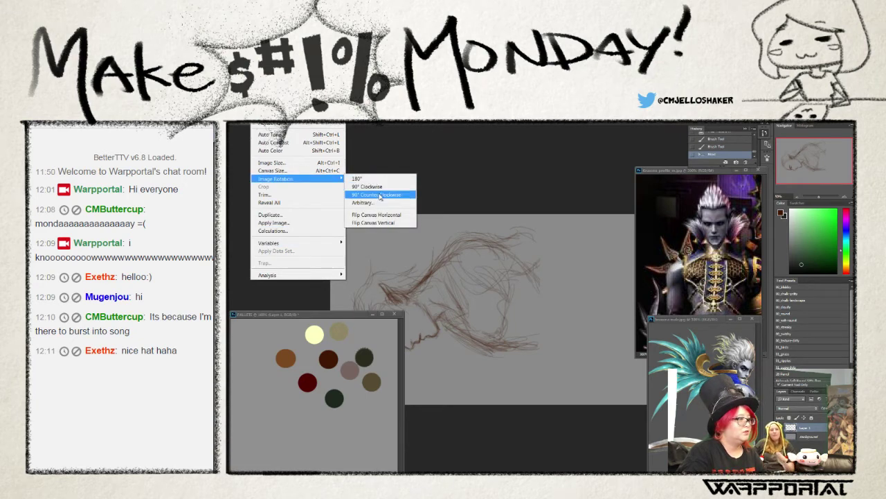
click(378, 217)
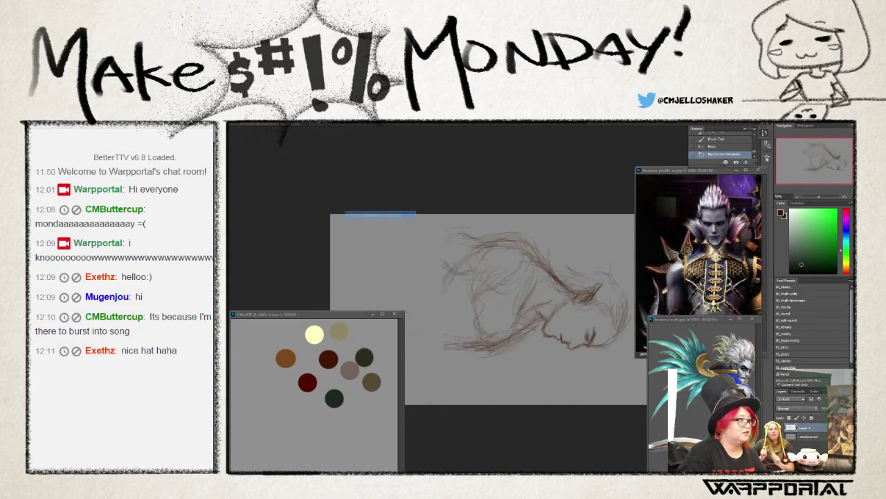
key(ctrl+z)
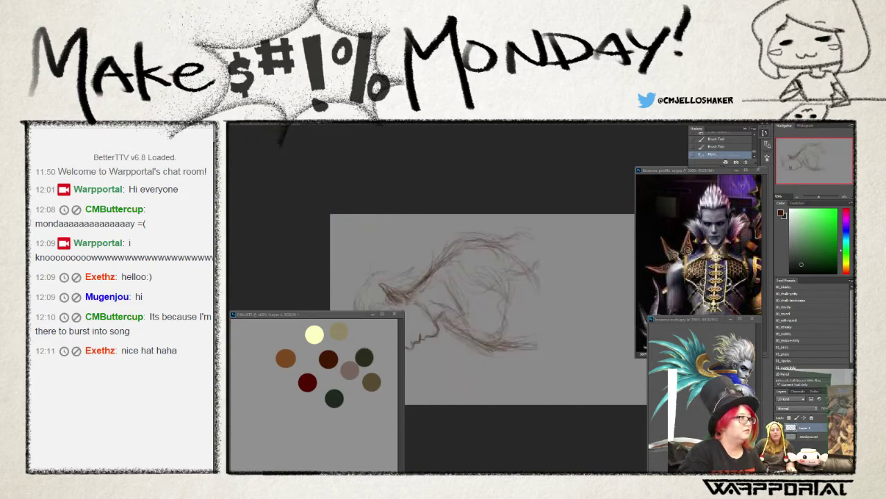
key(alt+e)
click(280, 127)
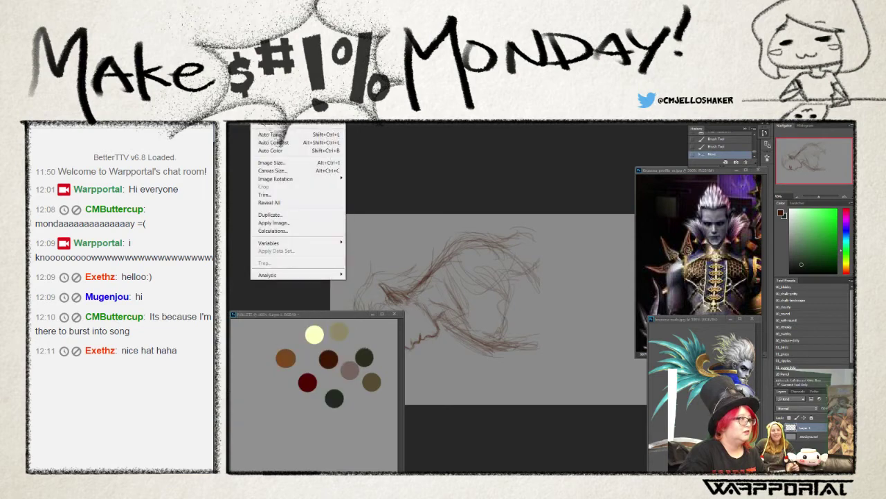
key(Escape)
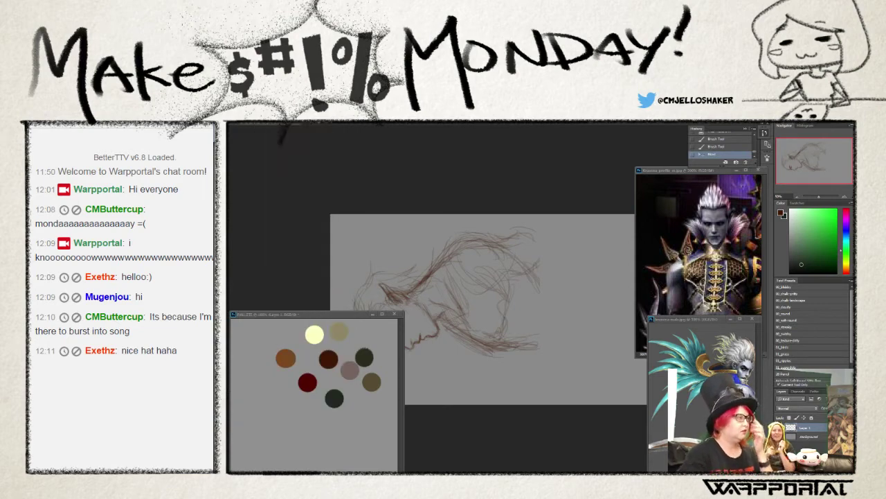
key(alt+e)
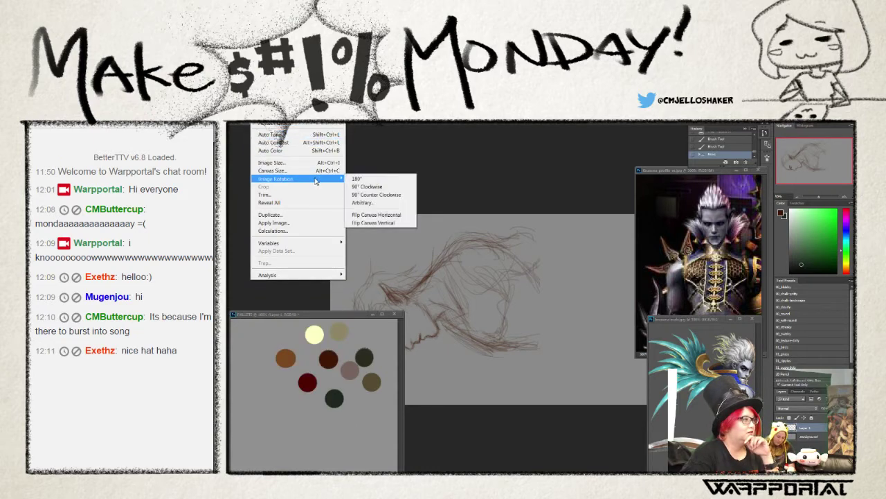
click(359, 187)
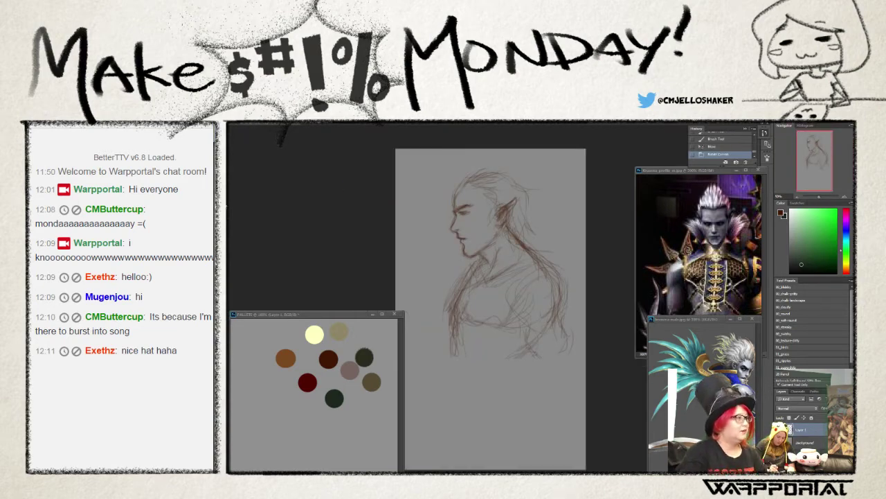
- Add loose brown strokes near the ear and down the chest, torso and lower figure
drag(495, 180, 524, 192)
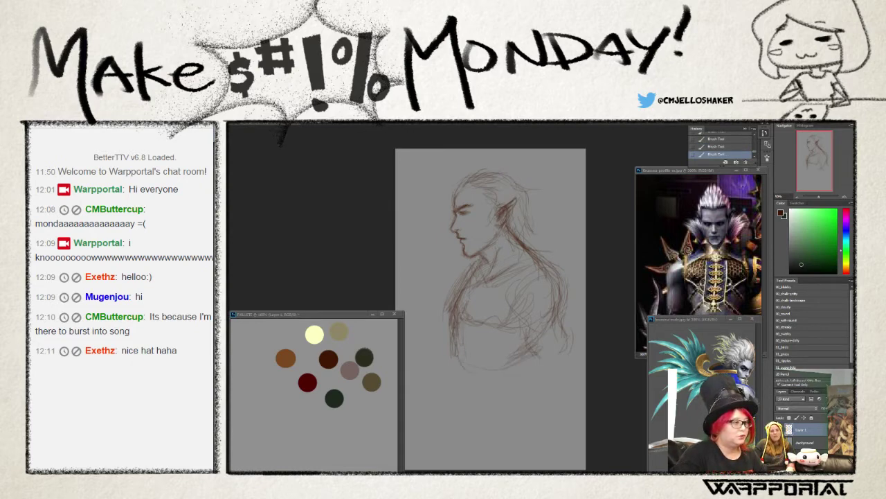
drag(520, 376, 523, 405)
drag(464, 390, 455, 419)
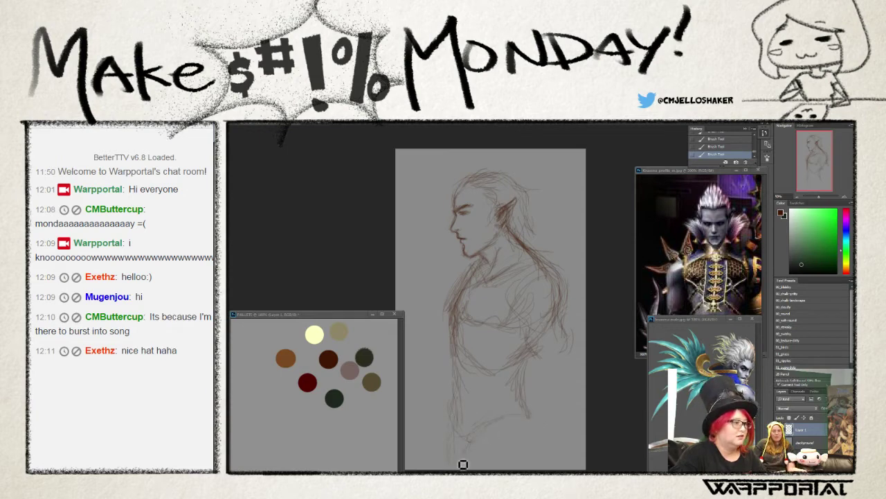
drag(457, 417, 465, 469)
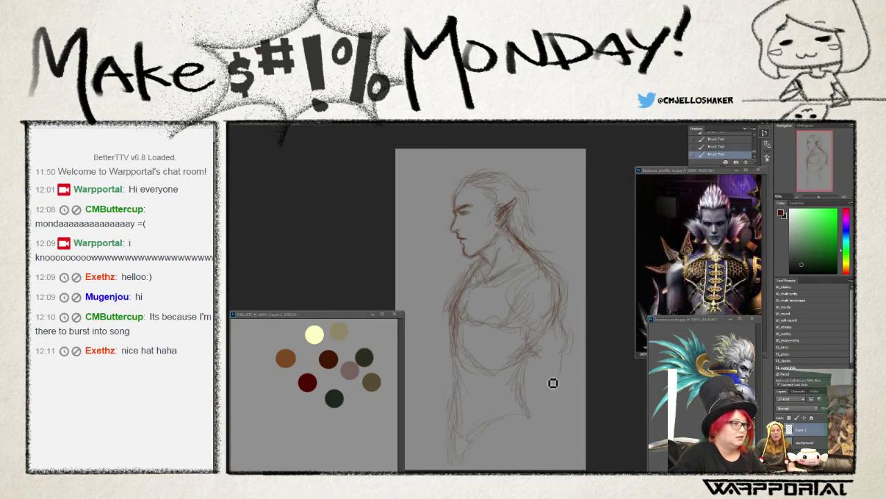
mouse_move(553, 383)
mouse_down()
mouse_move(528, 348)
mouse_move(534, 368)
mouse_up()
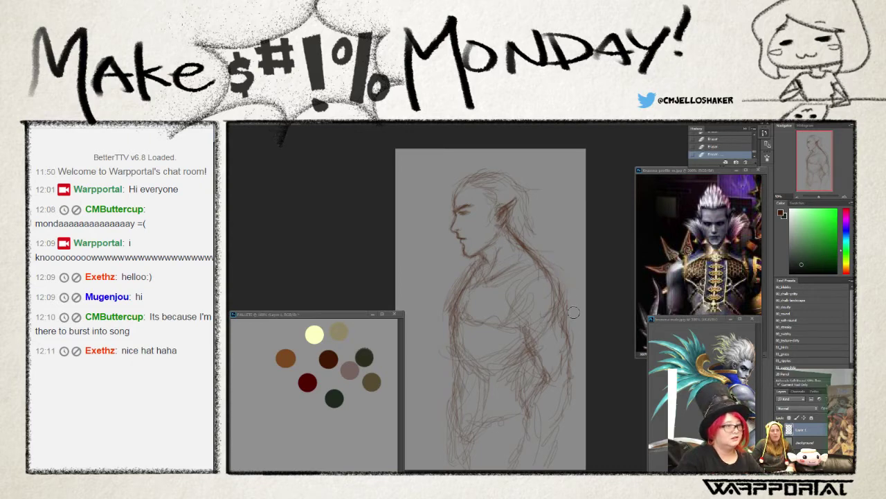
- Erase a thin strip, undo a neck stroke, create empty Layer 2, then reselect Layer 1
drag(565, 329, 566, 292)
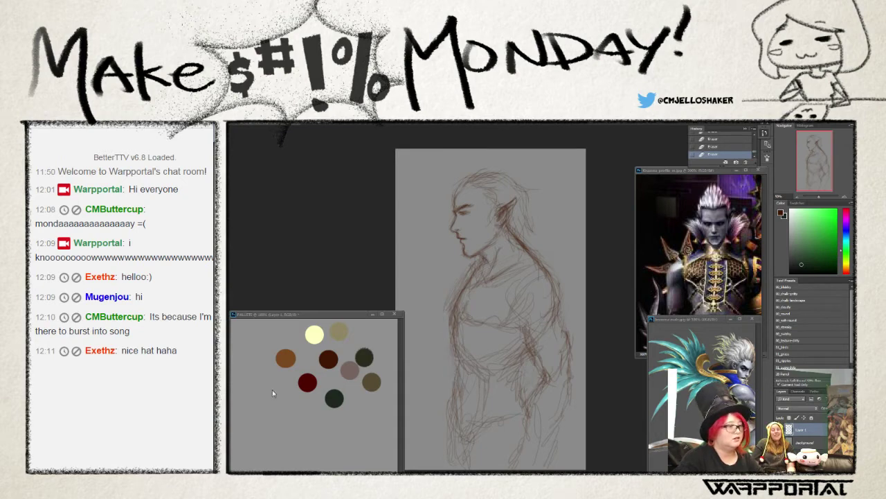
mouse_move(487, 266)
mouse_down()
mouse_move(493, 272)
mouse_move(478, 280)
mouse_up()
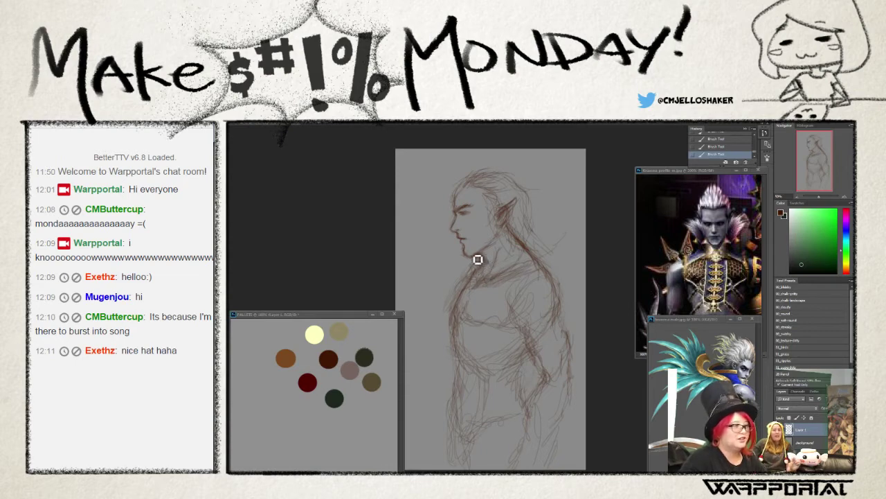
key(ctrl+z)
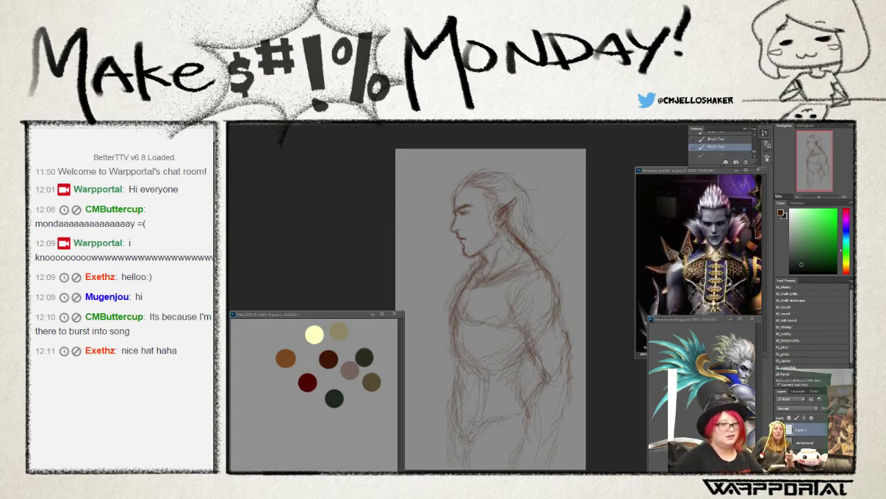
key(ctrl+shift+alt+n)
click(811, 444)
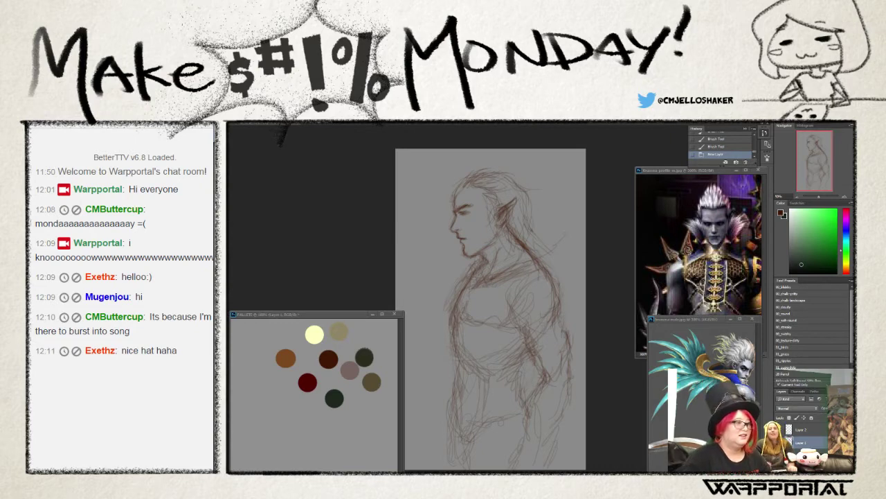
- Erase stray lines near the figure's left edge and lasso around its left side
drag(526, 361, 531, 365)
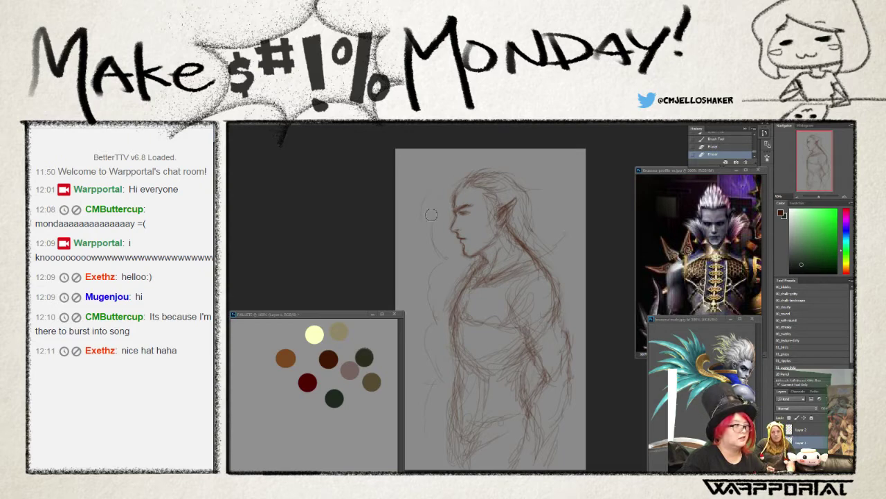
drag(431, 214, 428, 270)
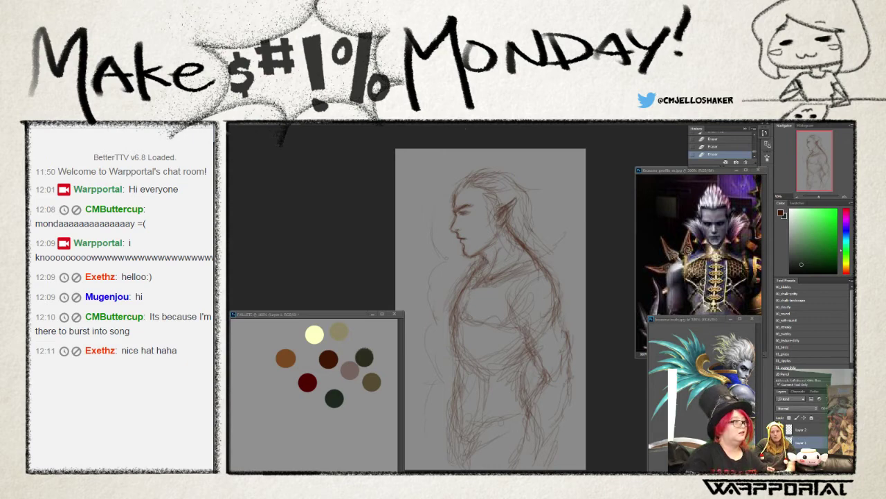
key(v)
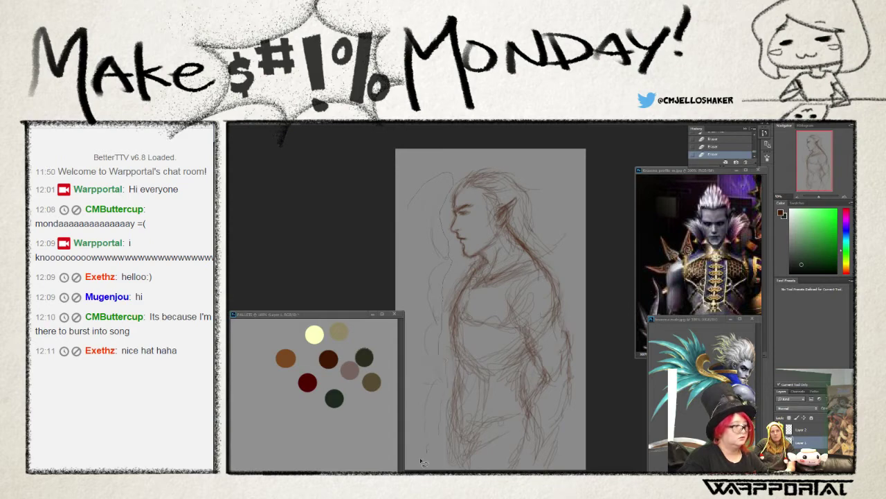
drag(413, 233, 414, 196)
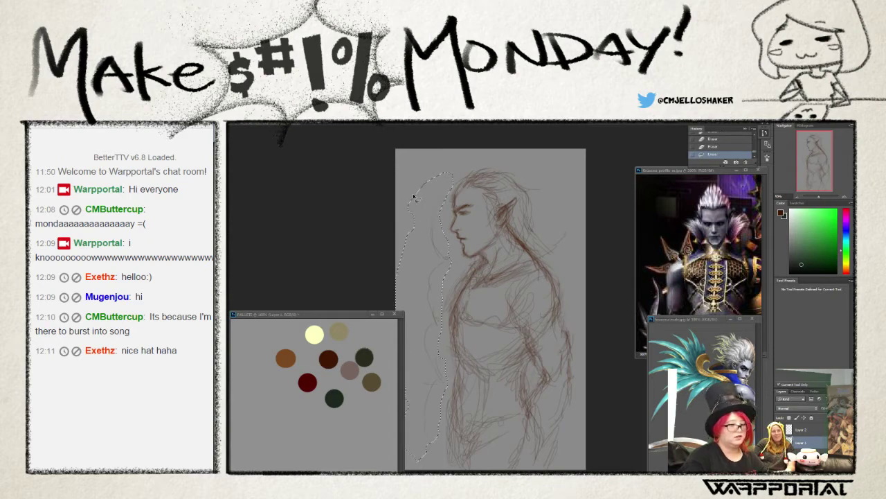
- Deselect, sample the orange palette swatch, swap colours with X, and return to the sketch with the Brush
key(ctrl+d)
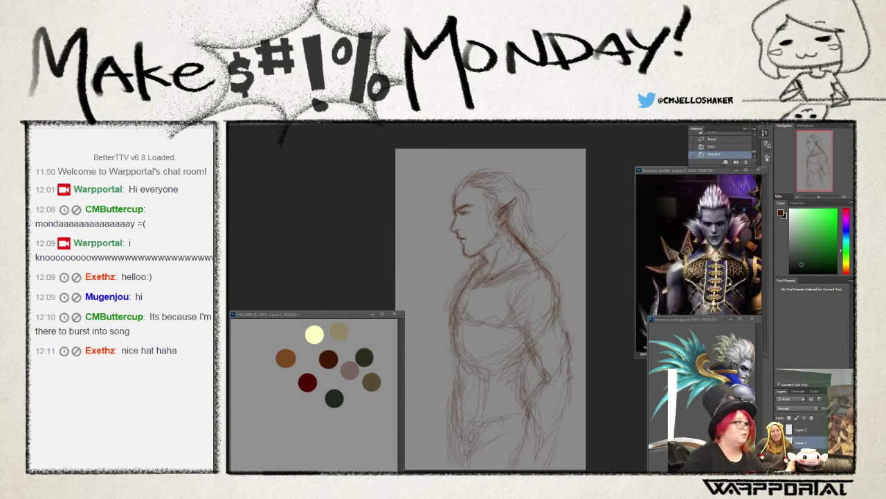
click(305, 357)
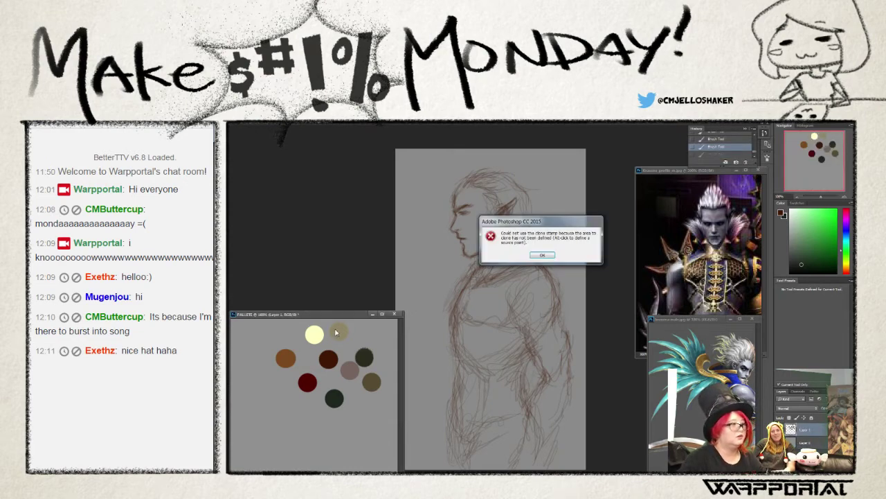
click(336, 340)
click(543, 255)
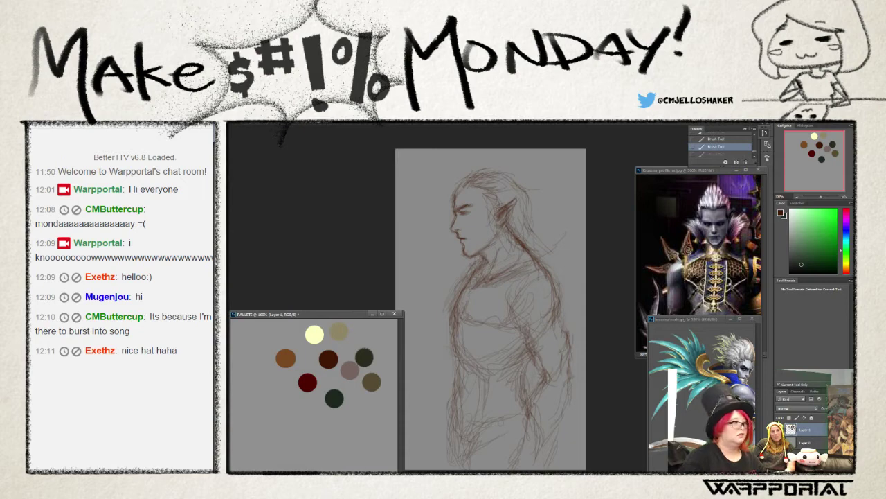
alt+click(285, 358)
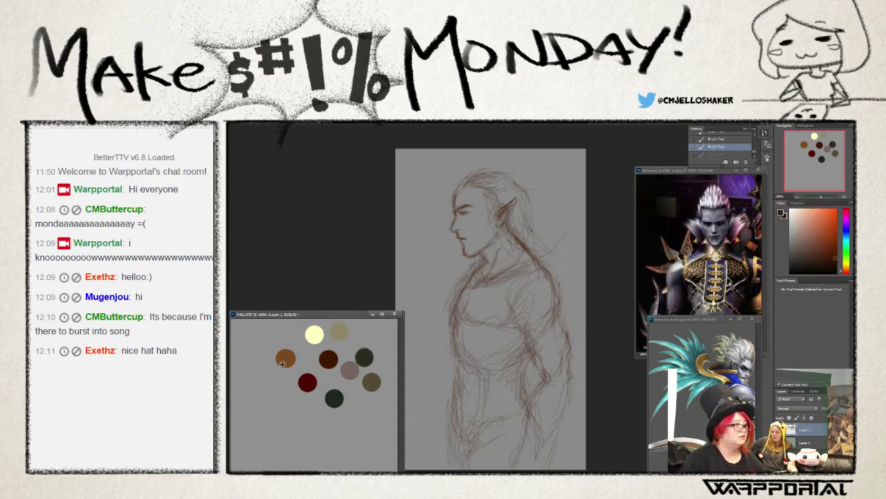
click(286, 361)
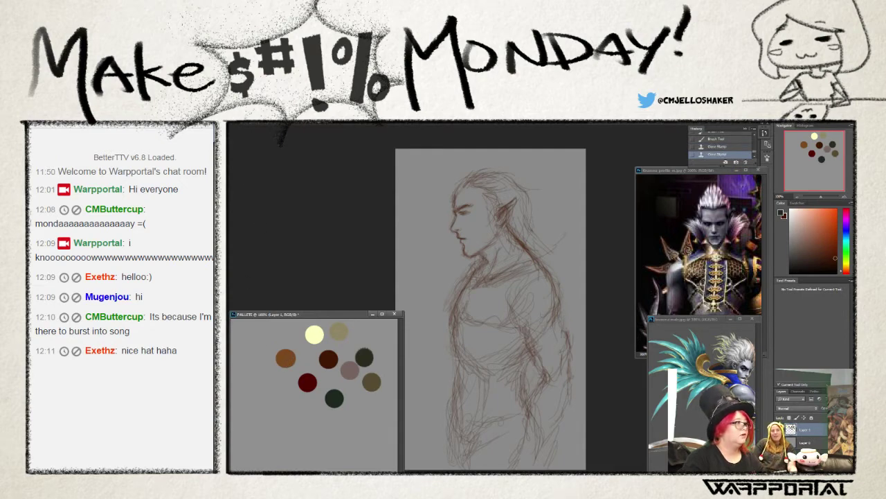
alt+click(285, 358)
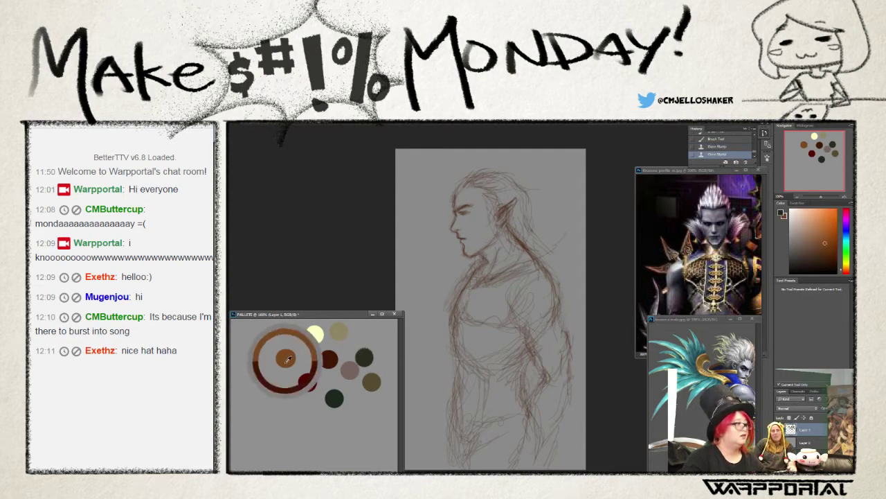
key(x)
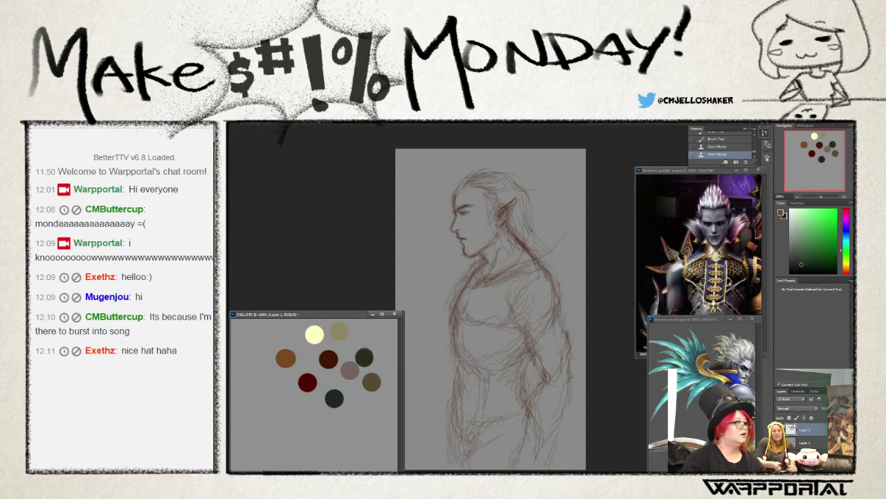
key(b)
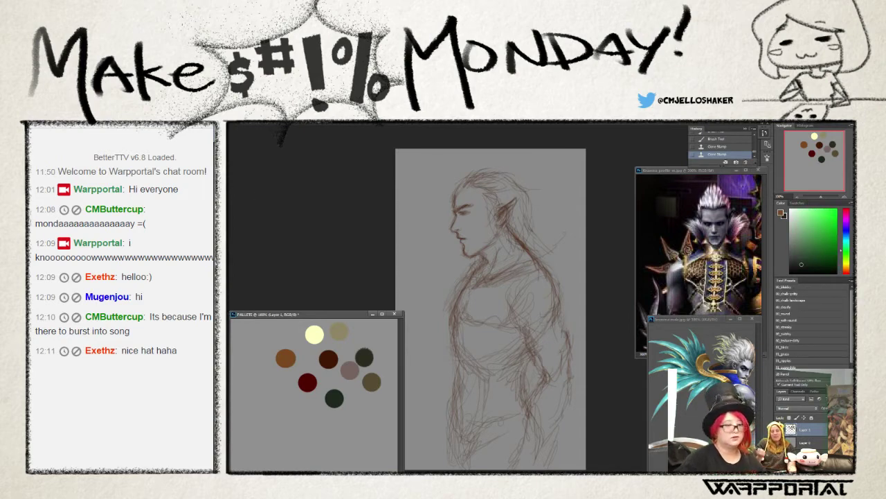
click(620, 382)
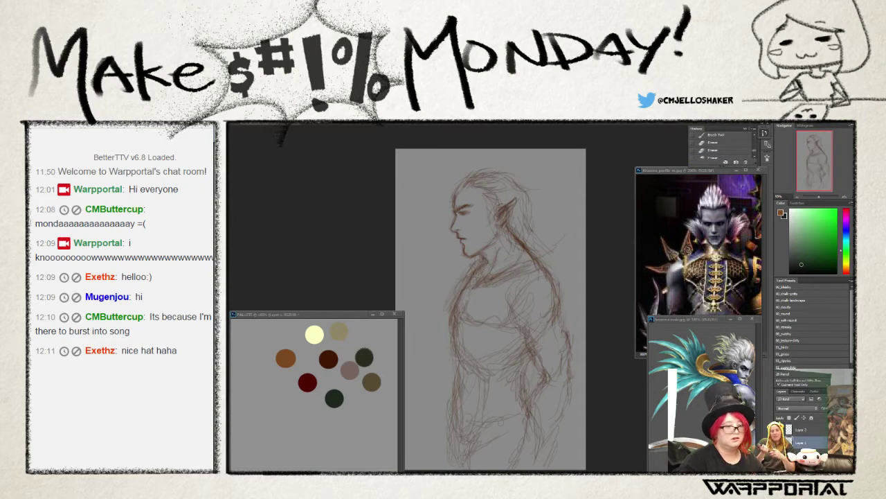
- Paint over the sketch on Layer 2, then sample the dark brown swatch and adjust it in the Color panel
click(799, 430)
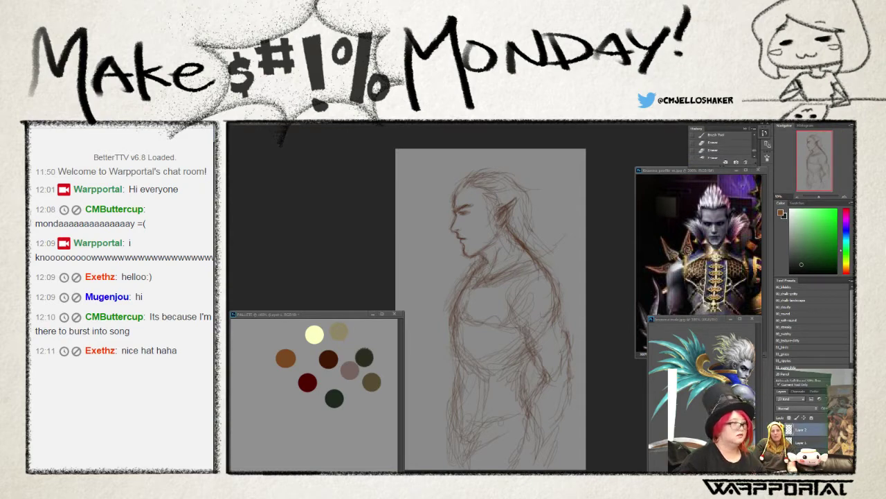
mouse_move(495, 251)
mouse_down()
mouse_move(511, 234)
mouse_move(486, 248)
mouse_move(483, 271)
mouse_up()
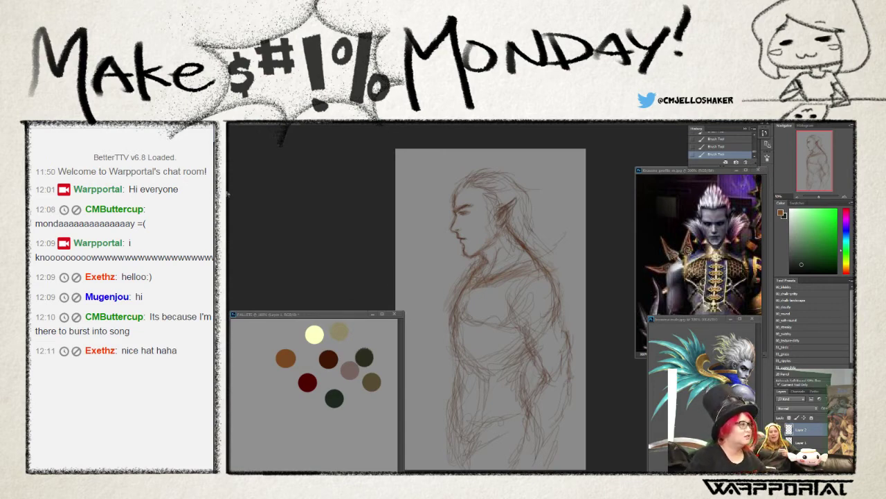
key(i)
click(327, 360)
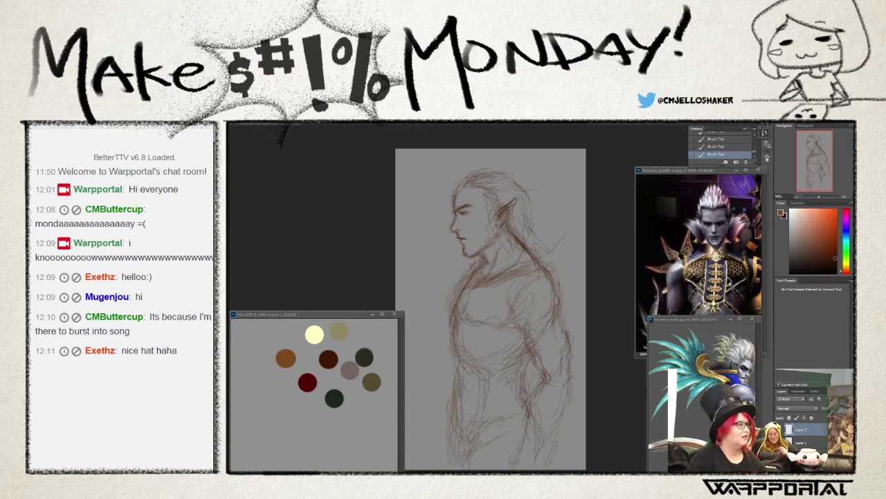
key(b)
click(825, 242)
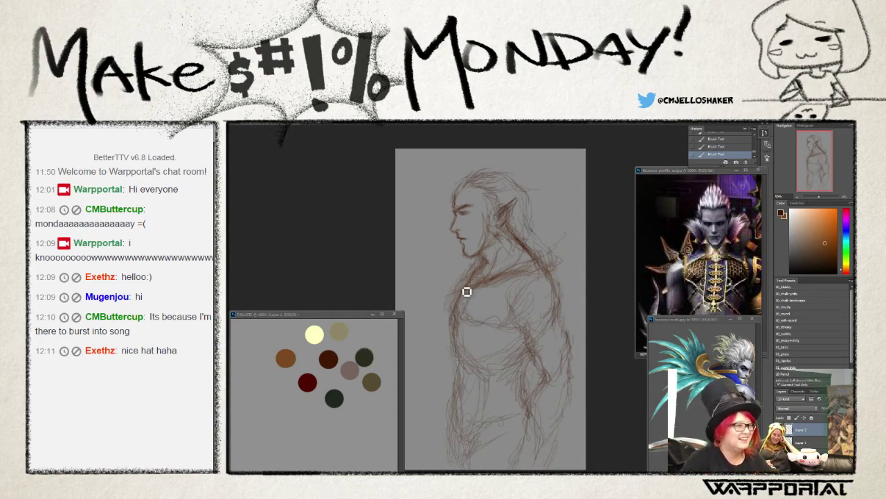
- Pan the character and profile references with the Hand tool, then go back to the sketch with the Brush
click(646, 319)
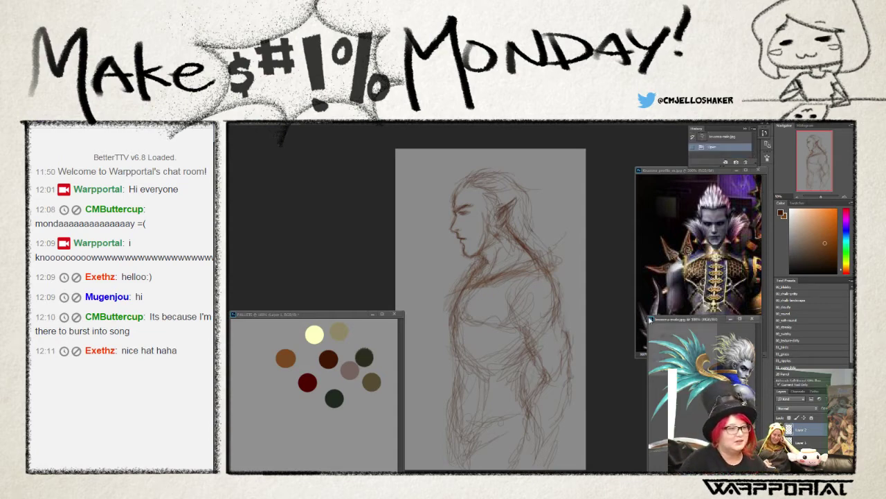
click(692, 367)
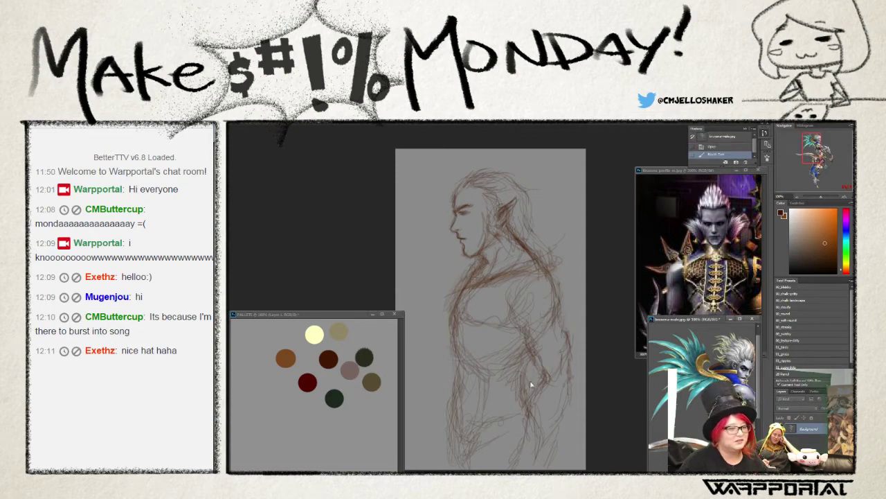
key(h)
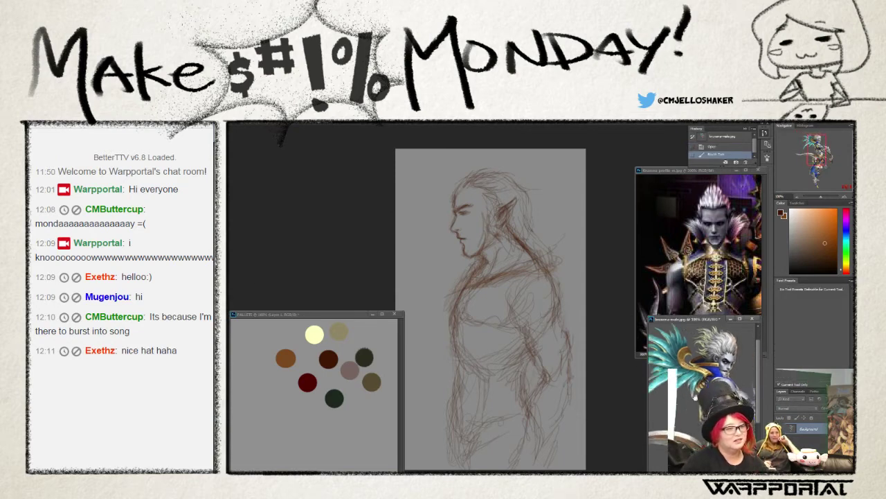
drag(663, 374, 615, 375)
drag(663, 388, 677, 404)
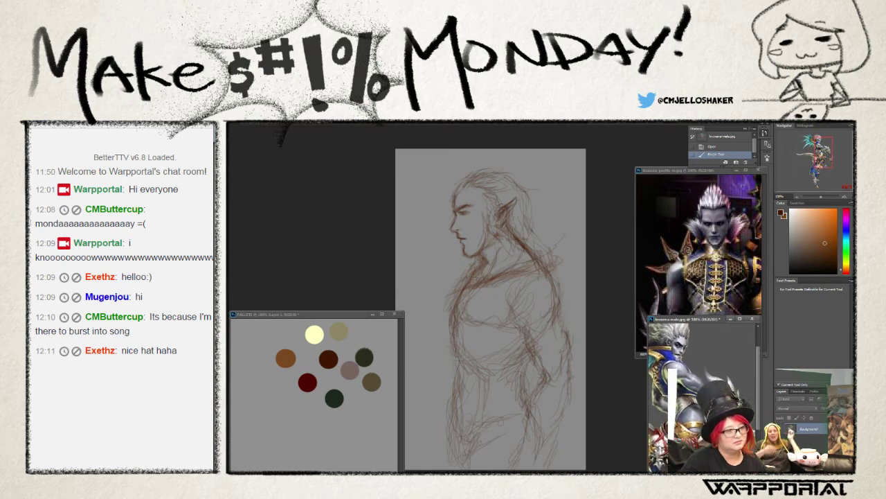
key(ctrl+w)
mouse_move(714, 288)
mouse_down()
mouse_move(693, 264)
mouse_move(706, 298)
mouse_up()
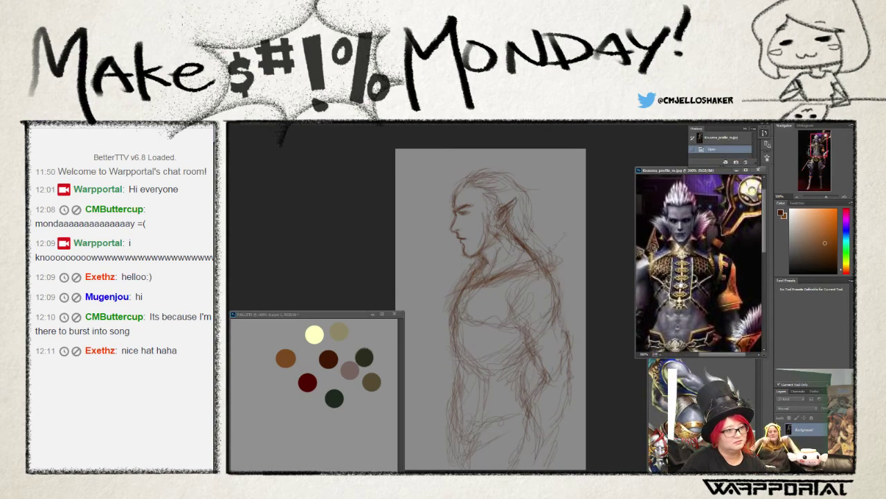
click(664, 367)
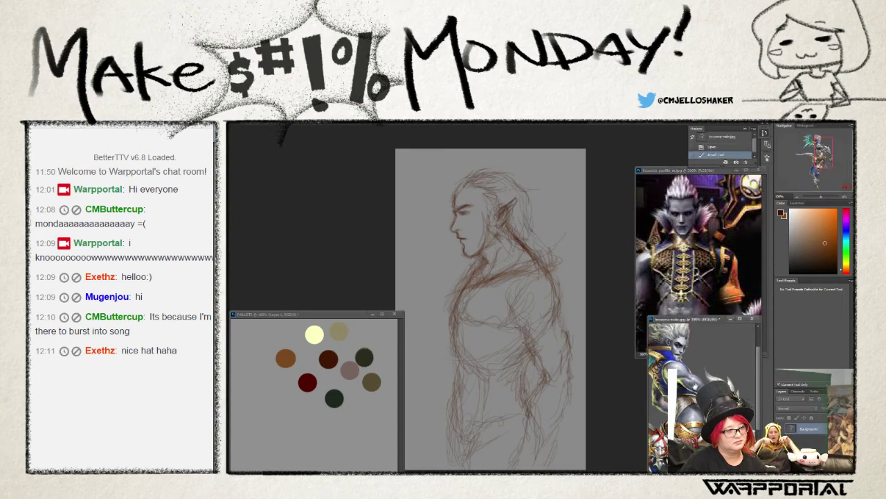
drag(665, 368, 669, 374)
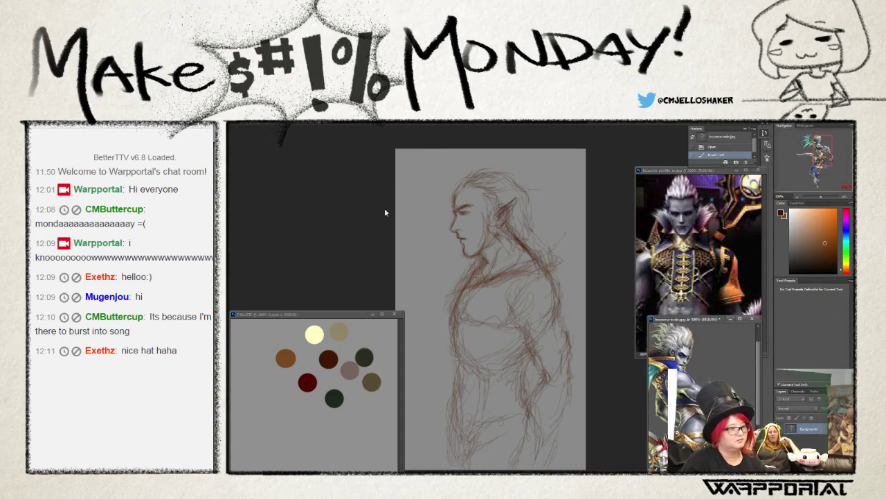
key(b)
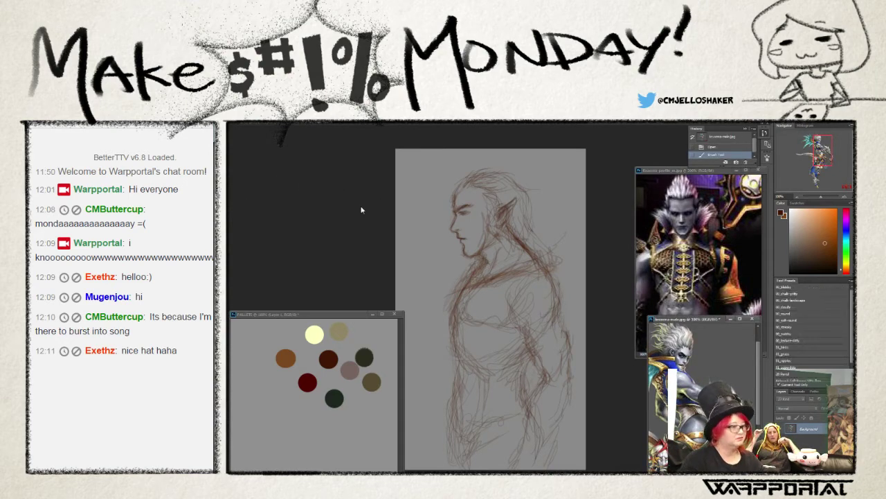
click(424, 268)
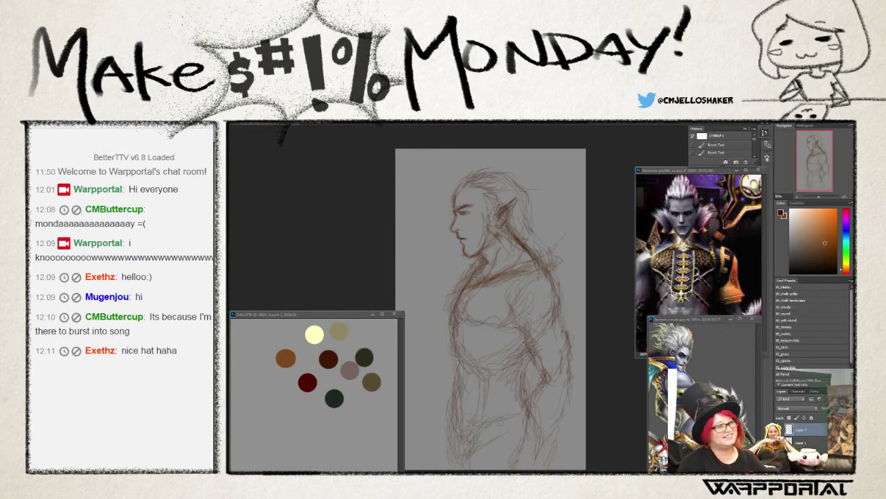
- Sketch four brown hair strokes over the elf's upper-right shoulder, then sample the darker brown swatch
drag(558, 253, 552, 275)
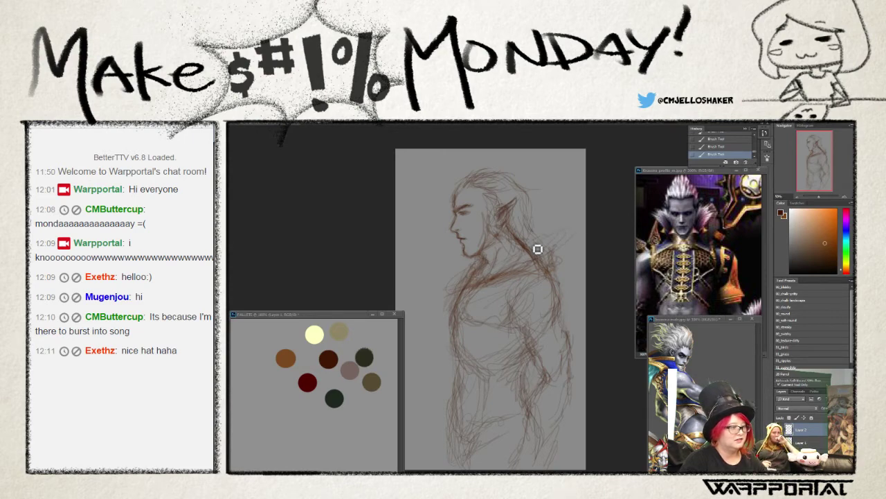
mouse_move(541, 244)
mouse_down()
mouse_move(577, 196)
mouse_move(574, 243)
mouse_up()
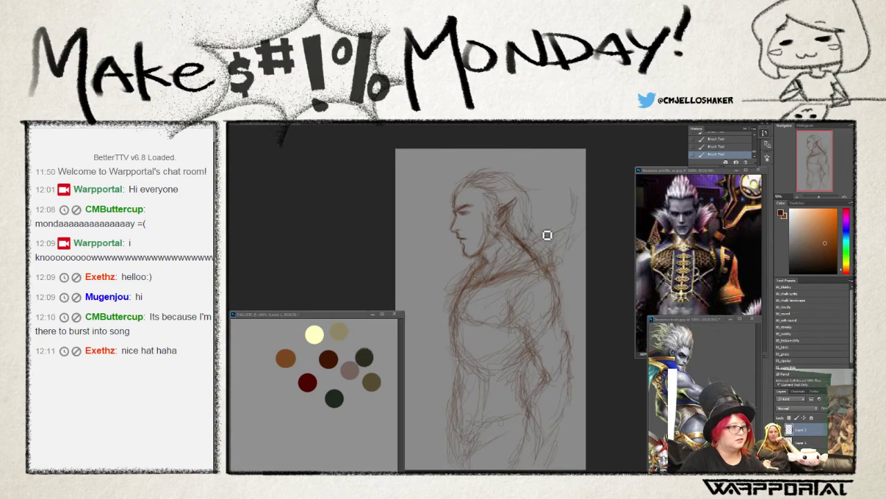
drag(586, 219, 548, 259)
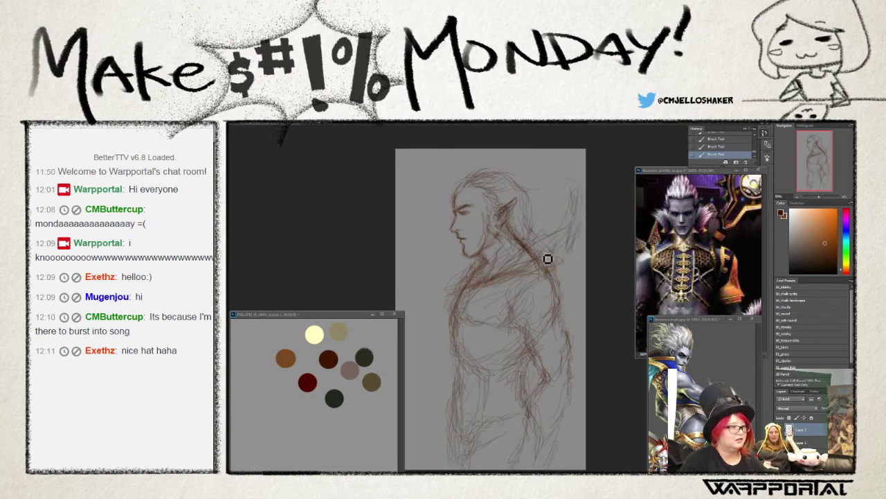
mouse_move(551, 203)
mouse_down()
mouse_move(533, 186)
mouse_move(550, 242)
mouse_up()
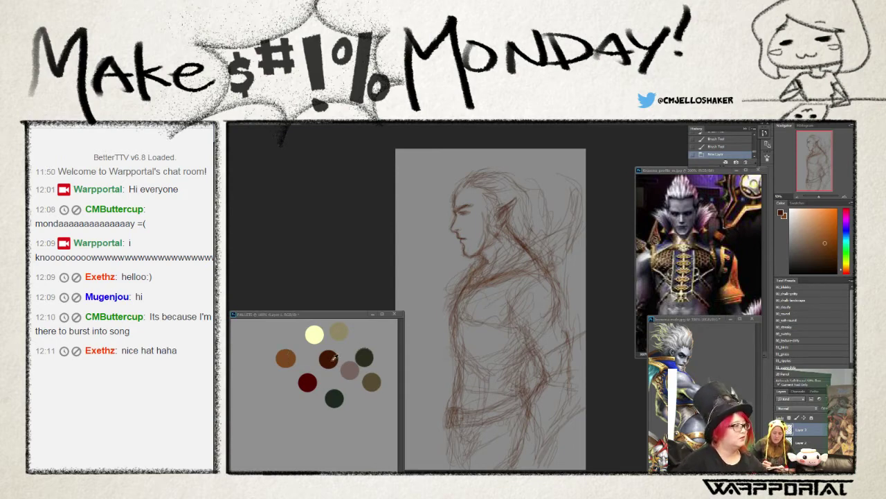
alt+click(333, 356)
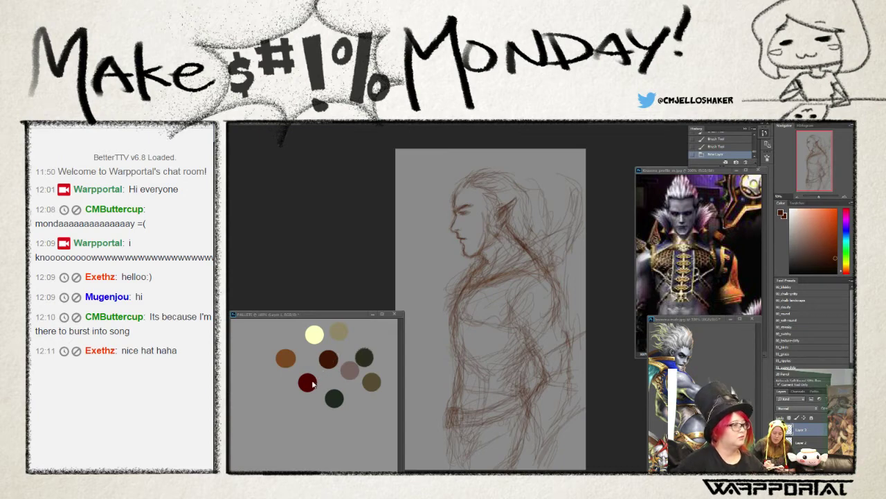
- Switch to a softer brush tip from the right-click brush picker
right_click(230, 127)
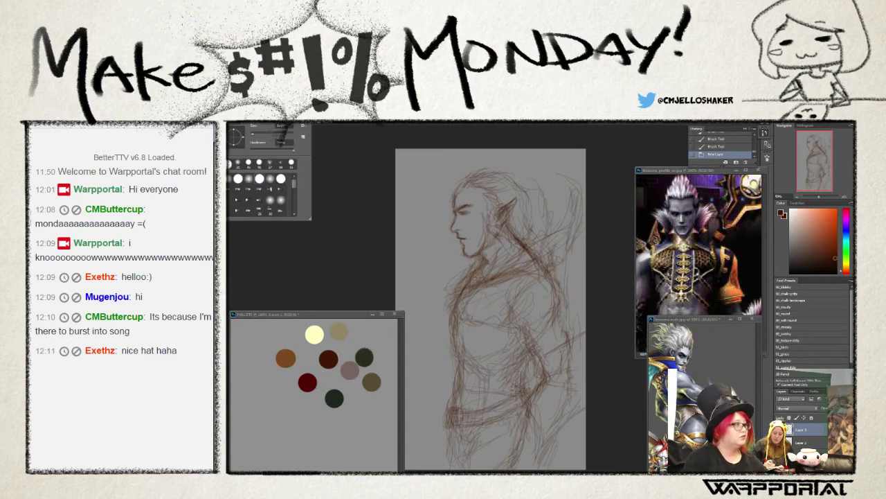
drag(293, 186, 298, 219)
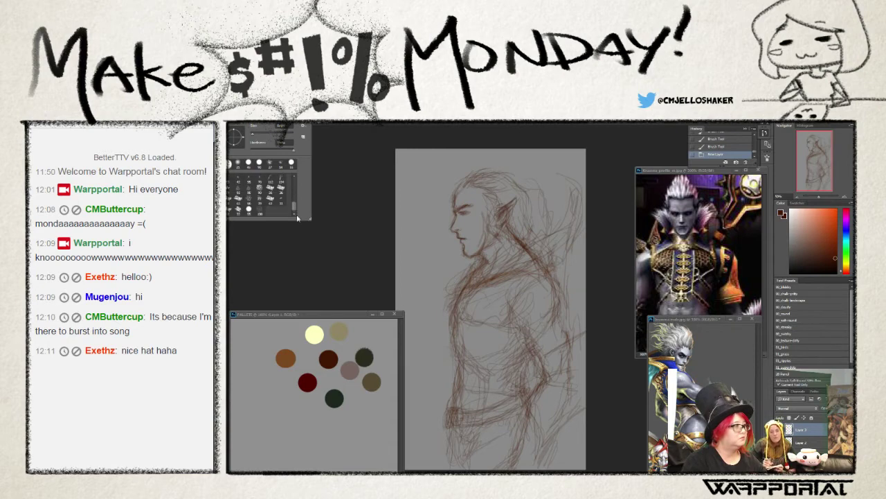
click(249, 199)
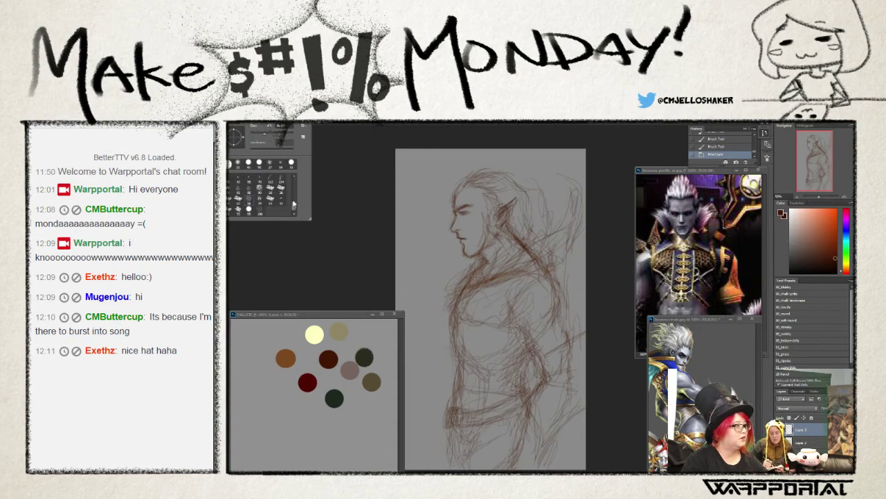
scroll(256, 187, up, 3)
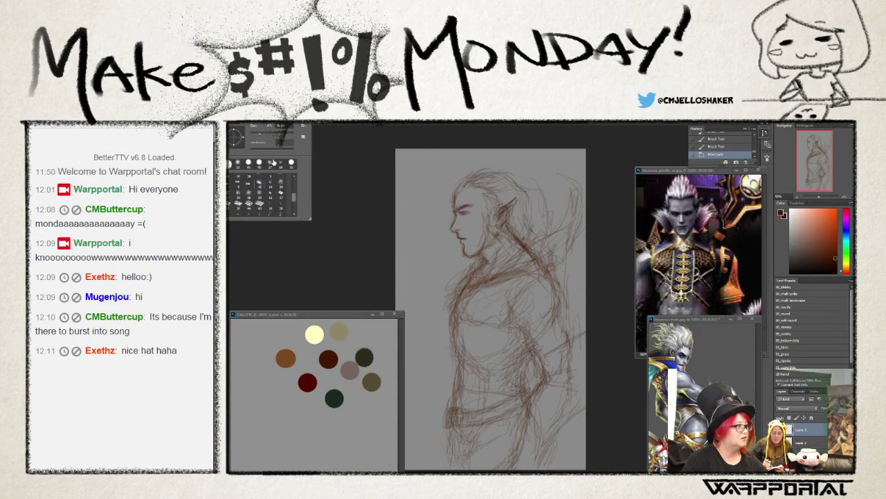
- Block in soft brown shading across the elf's chest, torso and lower hips
mouse_move(499, 298)
mouse_down()
mouse_move(485, 374)
mouse_move(492, 378)
mouse_up()
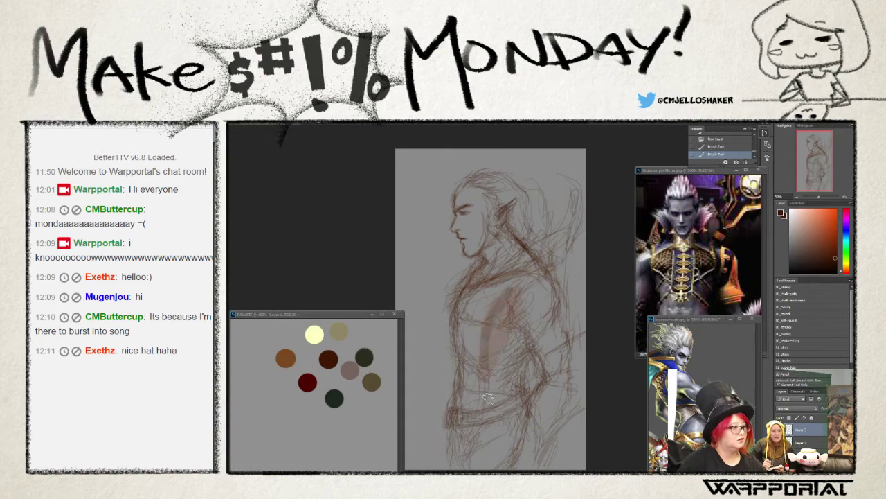
drag(520, 319, 533, 331)
mouse_move(481, 403)
mouse_down()
mouse_move(485, 304)
mouse_move(457, 350)
mouse_up()
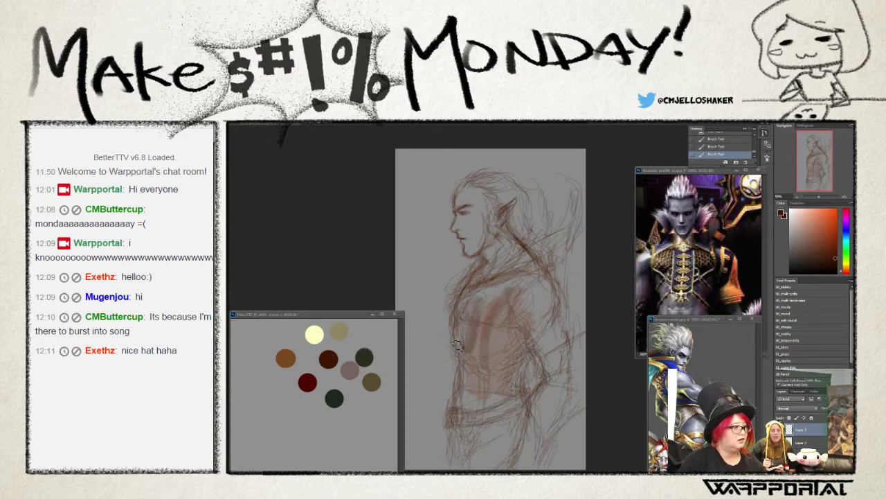
mouse_move(484, 295)
mouse_down()
mouse_move(471, 374)
mouse_move(488, 333)
mouse_up()
mouse_move(536, 276)
mouse_down()
mouse_move(516, 304)
mouse_move(465, 332)
mouse_up()
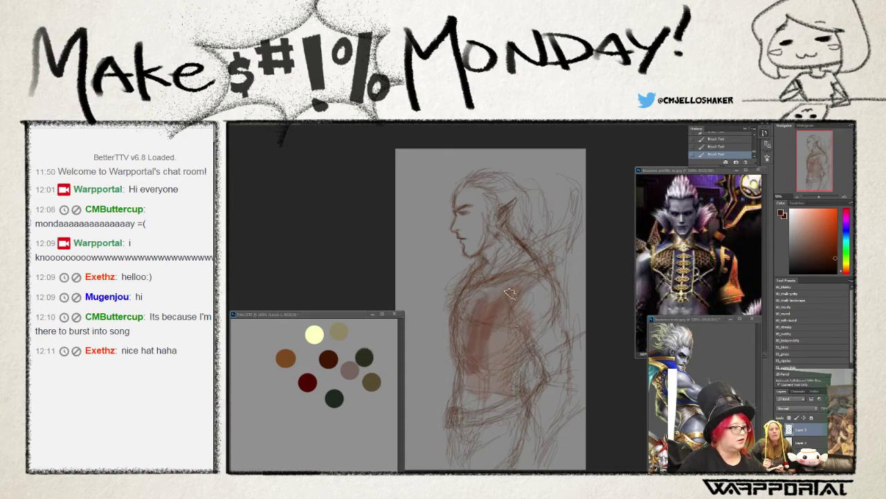
drag(516, 305, 488, 353)
mouse_move(526, 319)
mouse_down()
mouse_move(511, 363)
mouse_move(464, 405)
mouse_up()
mouse_move(478, 374)
mouse_down()
mouse_move(457, 436)
mouse_move(471, 466)
mouse_up()
mouse_move(485, 419)
mouse_down()
mouse_move(507, 463)
mouse_move(516, 440)
mouse_up()
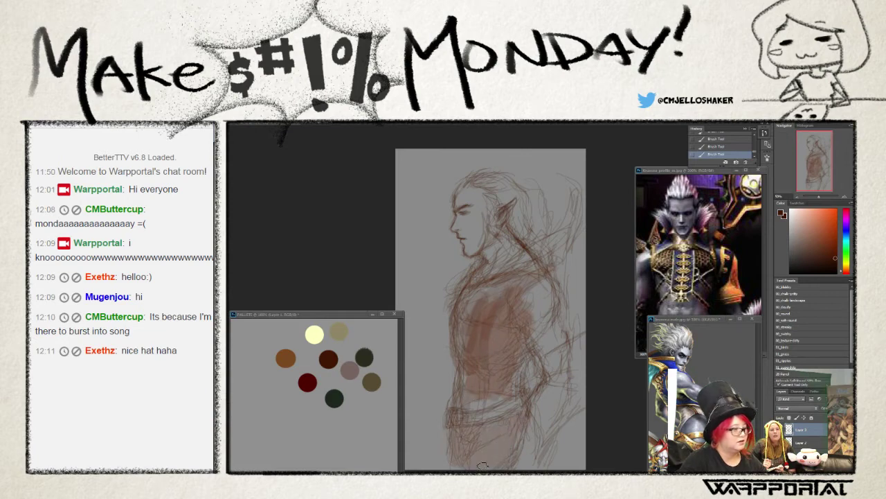
mouse_move(443, 429)
mouse_down()
mouse_move(458, 464)
mouse_move(478, 467)
mouse_up()
mouse_move(479, 421)
mouse_down()
mouse_move(506, 468)
mouse_move(504, 451)
mouse_up()
- Merge the painted layer down into Layer 2 and paint a dark reddish-brown mass over the hips
key(ctrl+e)
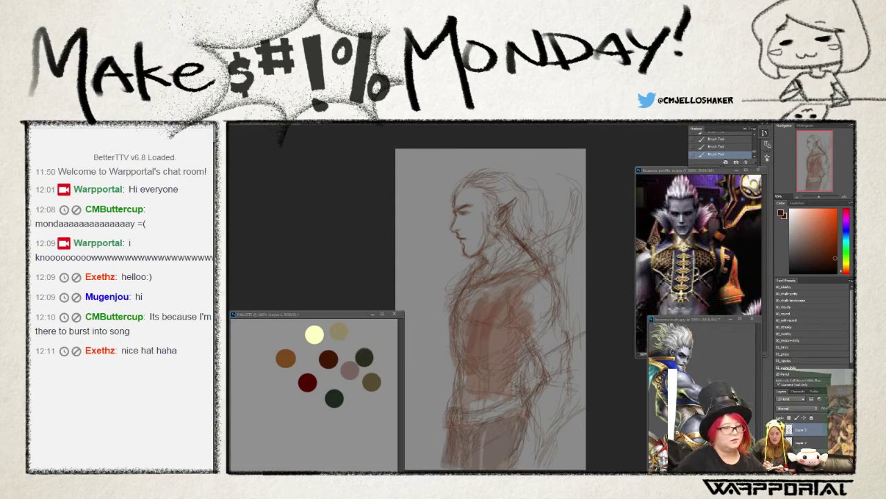
mouse_move(508, 416)
mouse_down()
mouse_move(499, 430)
mouse_move(512, 447)
mouse_move(488, 471)
mouse_move(523, 433)
mouse_move(470, 443)
mouse_move(512, 426)
mouse_up()
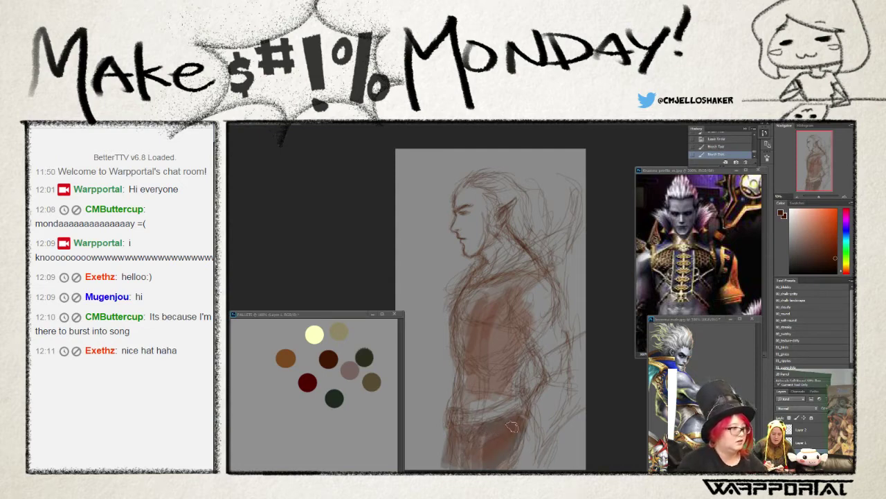
drag(489, 470, 519, 432)
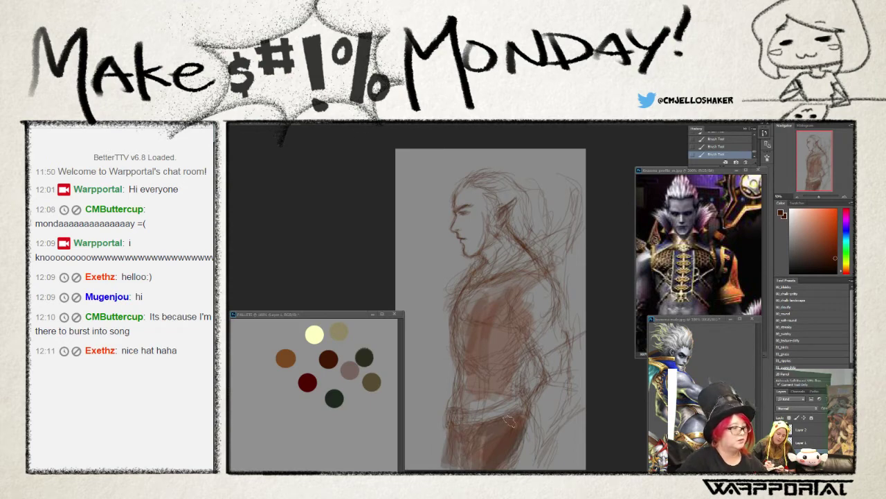
mouse_move(509, 420)
mouse_down()
mouse_move(450, 432)
mouse_move(522, 416)
mouse_up()
mouse_move(485, 466)
mouse_down()
mouse_move(526, 419)
mouse_move(472, 466)
mouse_move(492, 433)
mouse_move(450, 461)
mouse_move(447, 447)
mouse_move(480, 466)
mouse_move(457, 442)
mouse_move(447, 468)
mouse_up()
mouse_move(491, 435)
mouse_down()
mouse_move(443, 435)
mouse_move(444, 468)
mouse_up()
- Paint a darker brown patch on the chest extending down the torso
drag(457, 294, 488, 333)
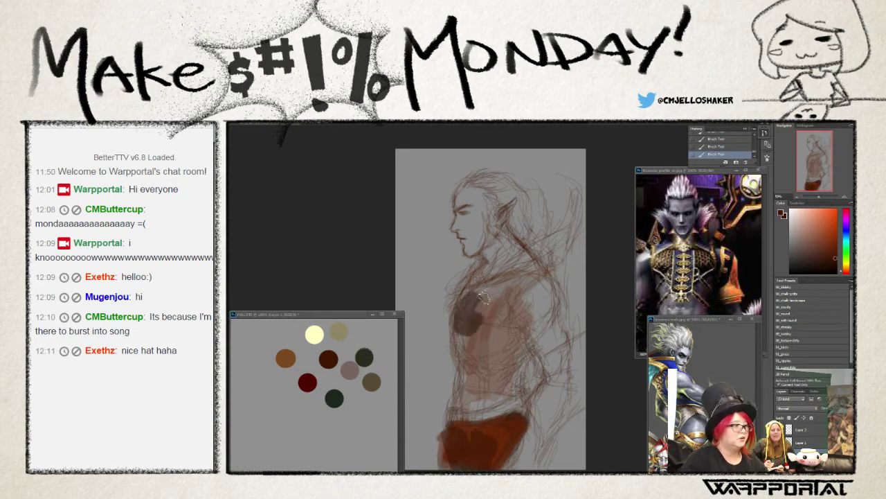
mouse_move(499, 291)
mouse_down()
mouse_move(485, 342)
mouse_move(516, 360)
mouse_move(513, 391)
mouse_up()
mouse_move(488, 346)
mouse_down()
mouse_move(474, 400)
mouse_move(460, 405)
mouse_move(496, 296)
mouse_move(513, 377)
mouse_move(478, 391)
mouse_move(481, 311)
mouse_move(519, 277)
mouse_up()
- Adjust the brush size and tip in the right-click brush picker
right_click(235, 128)
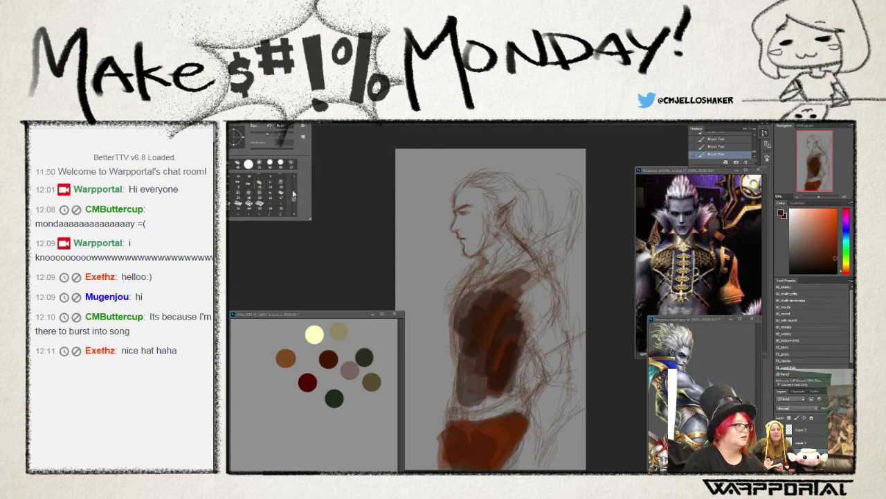
drag(293, 196, 298, 200)
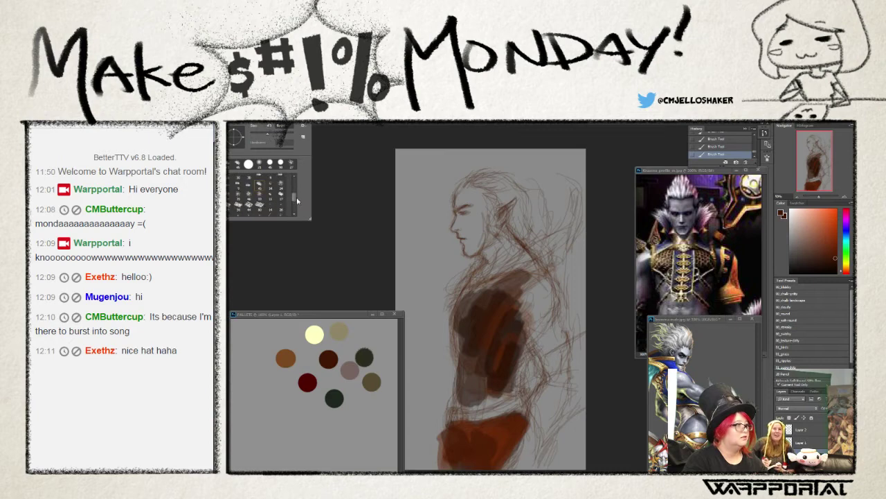
scroll(267, 199, down, 1)
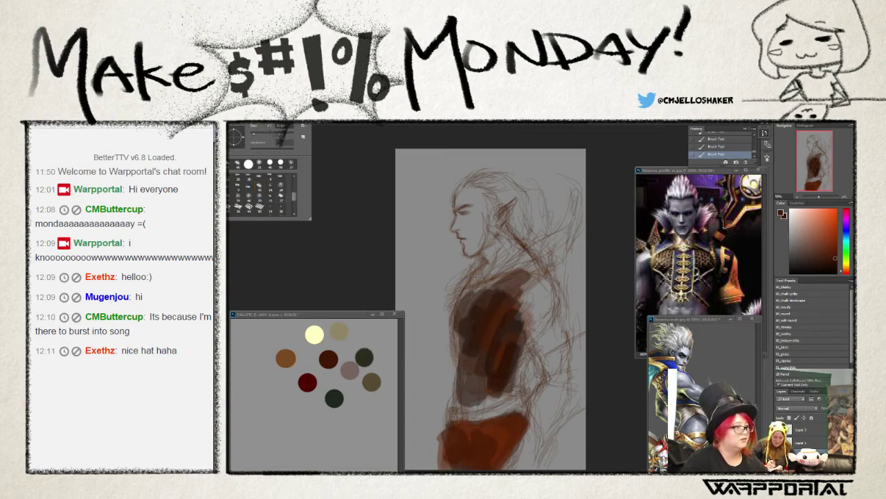
key(Return)
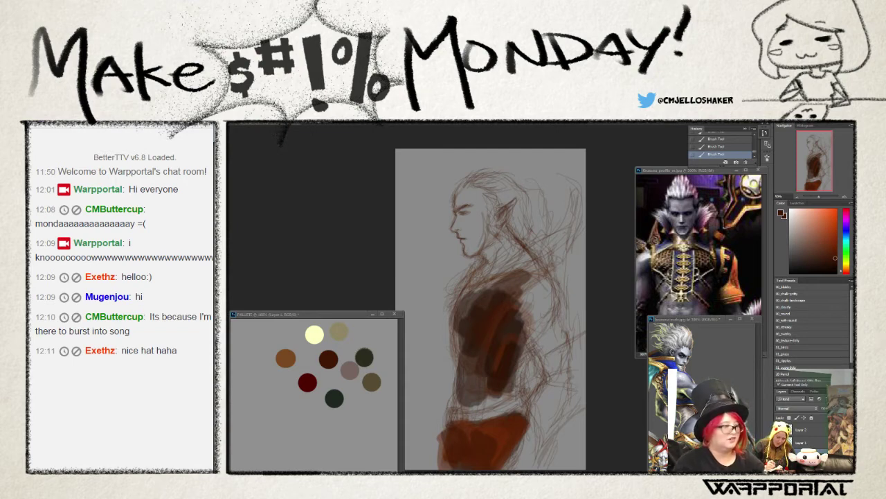
- Deepen the dark brown paint over the torso, its right side and the lower robe
drag(467, 303, 515, 293)
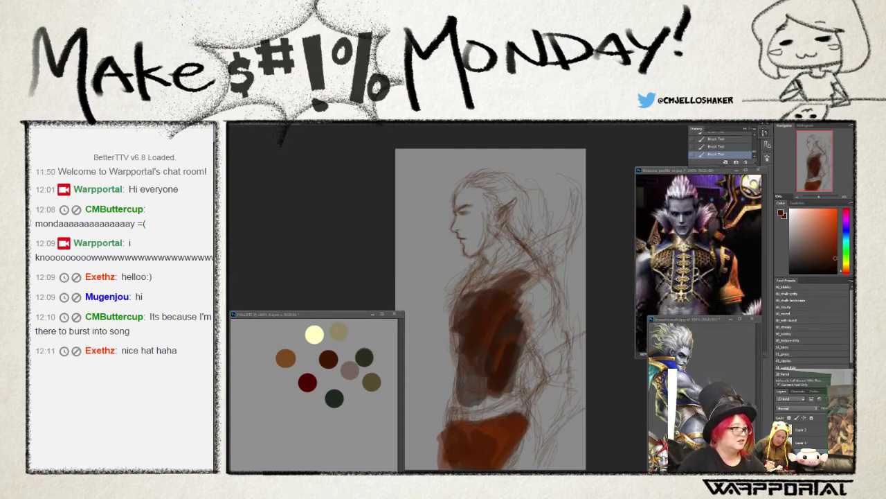
mouse_move(458, 305)
mouse_down()
mouse_move(459, 317)
mouse_move(480, 316)
mouse_move(484, 410)
mouse_move(512, 392)
mouse_move(498, 406)
mouse_move(508, 369)
mouse_up()
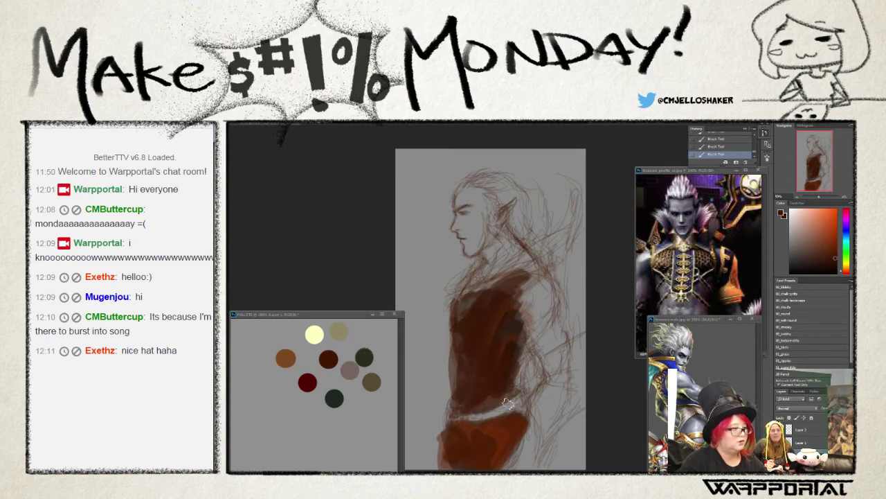
drag(508, 403, 526, 294)
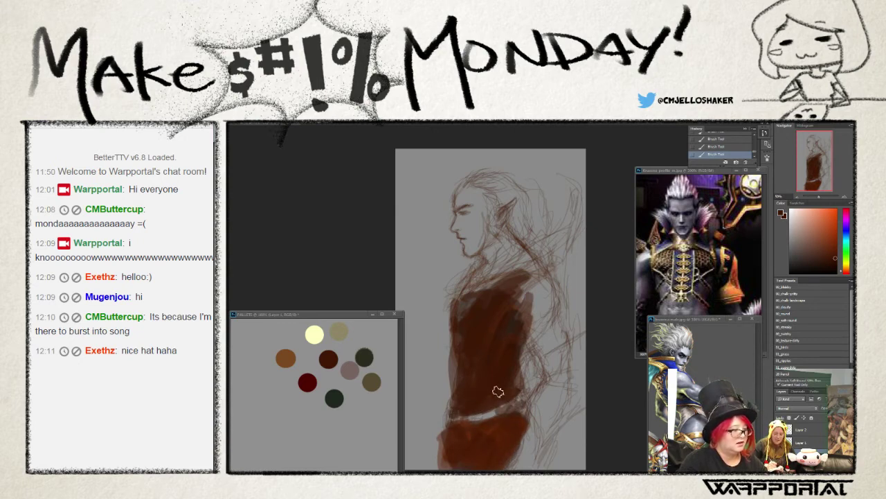
drag(440, 463, 497, 462)
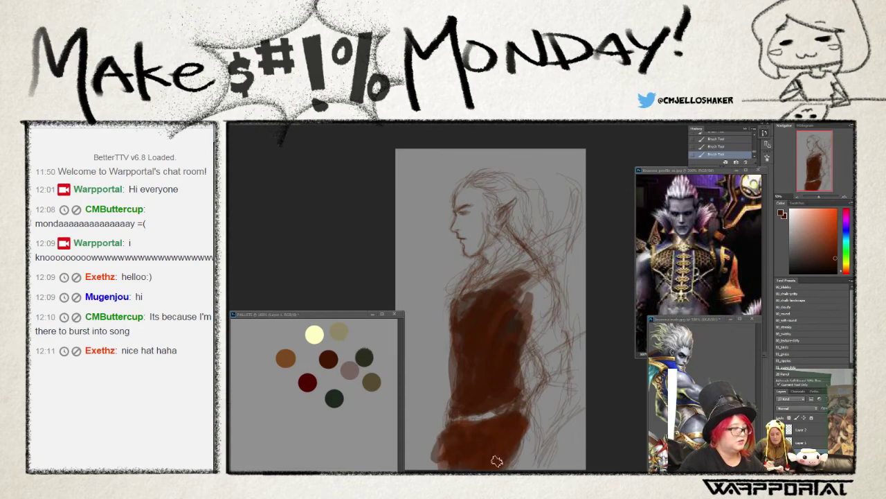
- Shade under the jaw and over the collar, then stroke an orange-brown belt across the waist
mouse_move(484, 248)
mouse_down()
mouse_move(501, 245)
mouse_move(493, 251)
mouse_move(506, 260)
mouse_move(521, 256)
mouse_move(484, 273)
mouse_move(496, 237)
mouse_move(509, 243)
mouse_move(480, 284)
mouse_move(502, 264)
mouse_move(485, 280)
mouse_move(509, 247)
mouse_move(478, 281)
mouse_up()
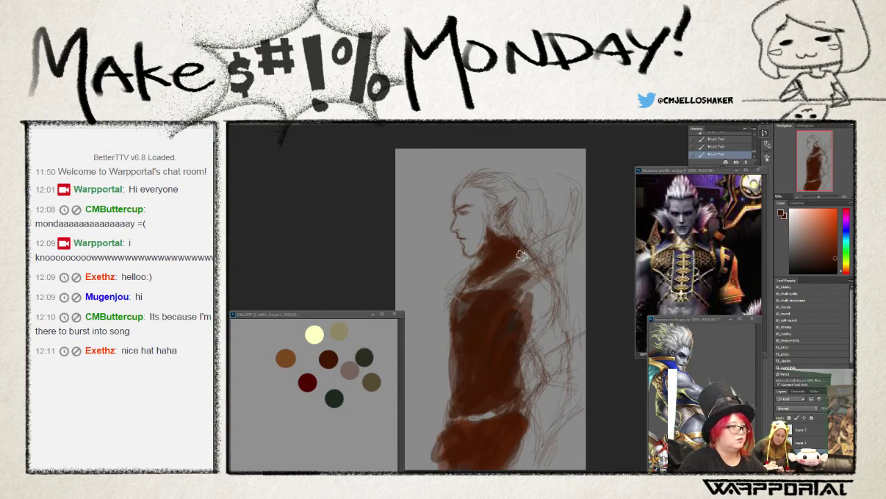
drag(521, 255, 537, 245)
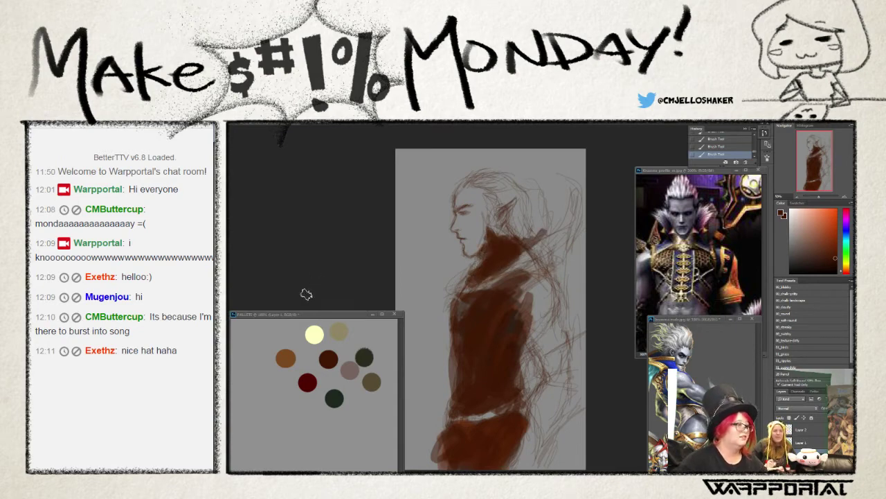
click(289, 360)
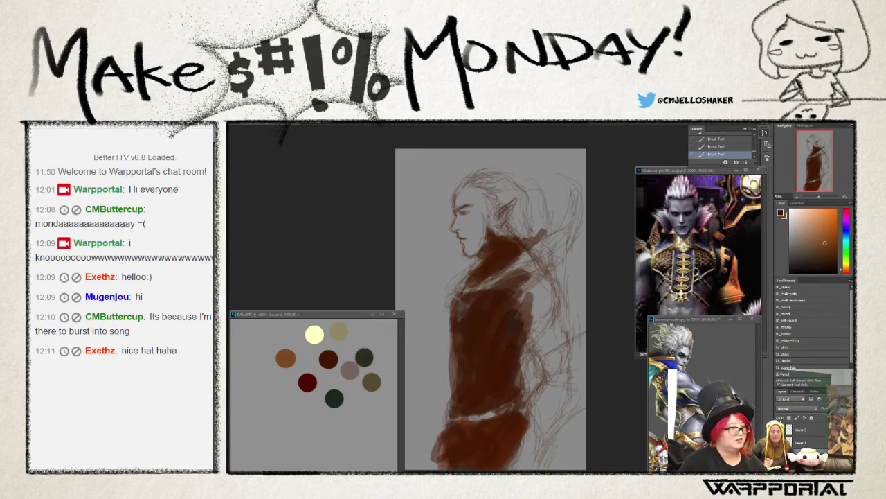
mouse_move(486, 419)
mouse_down()
mouse_move(511, 410)
mouse_move(462, 424)
mouse_move(511, 409)
mouse_up()
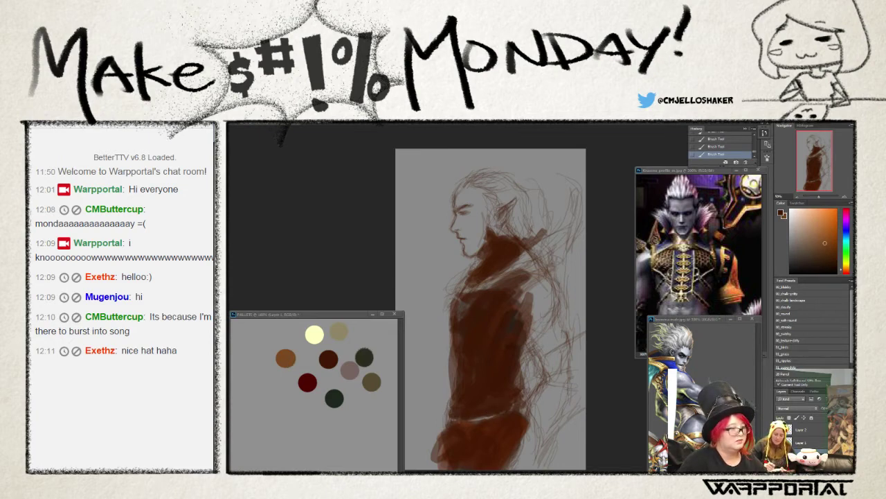
- Check the profile and second reference images, then return to the elf painting
click(752, 263)
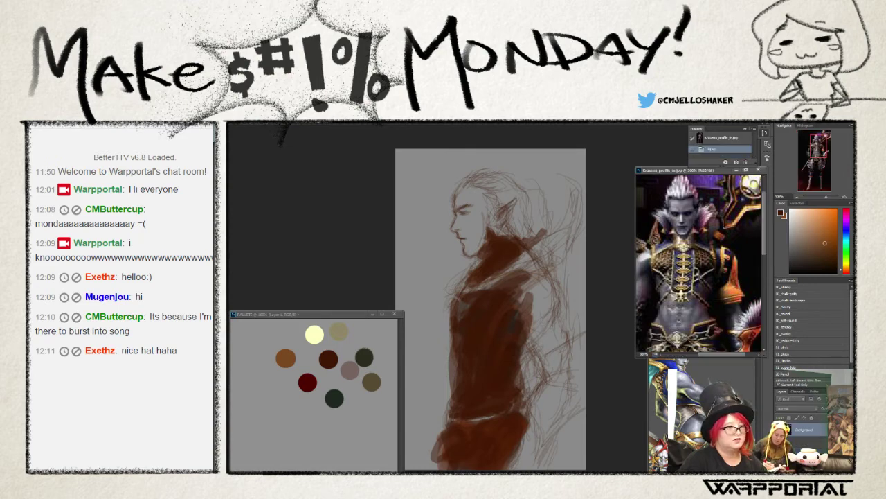
drag(766, 243, 767, 229)
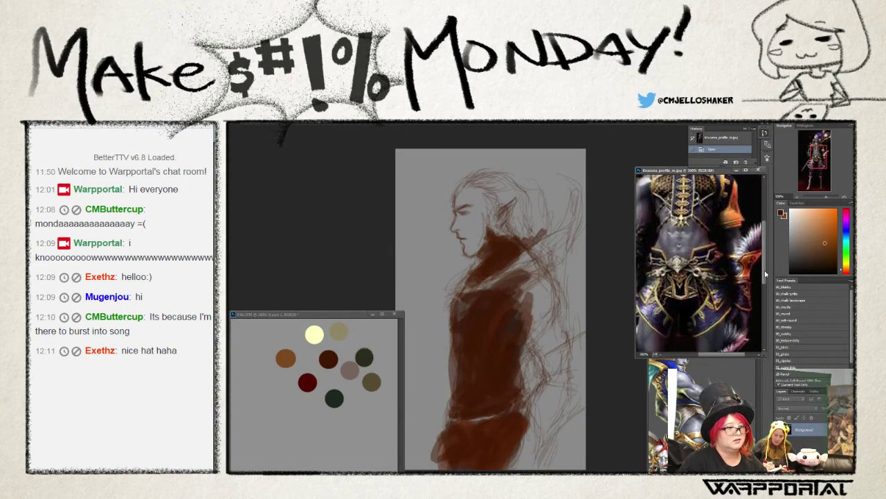
click(755, 419)
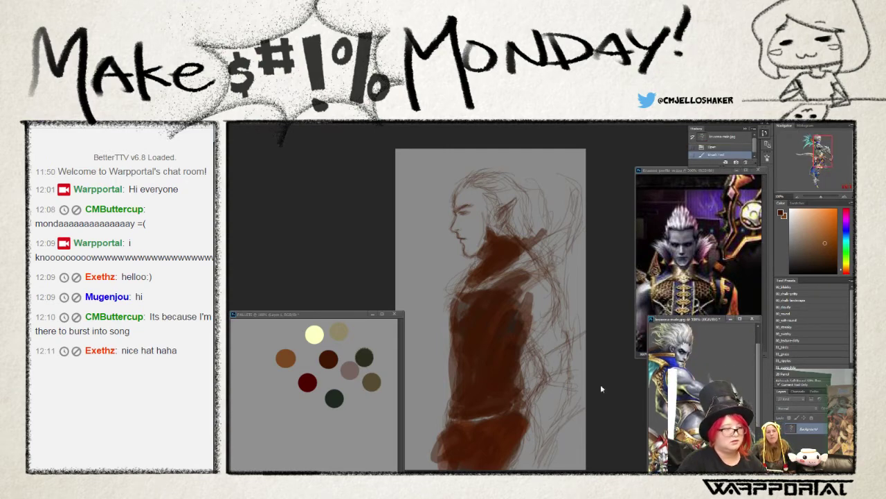
click(461, 385)
- Paint a lighter orange belt and sweep orange strands through the chest, shoulder and hair
drag(492, 418, 497, 416)
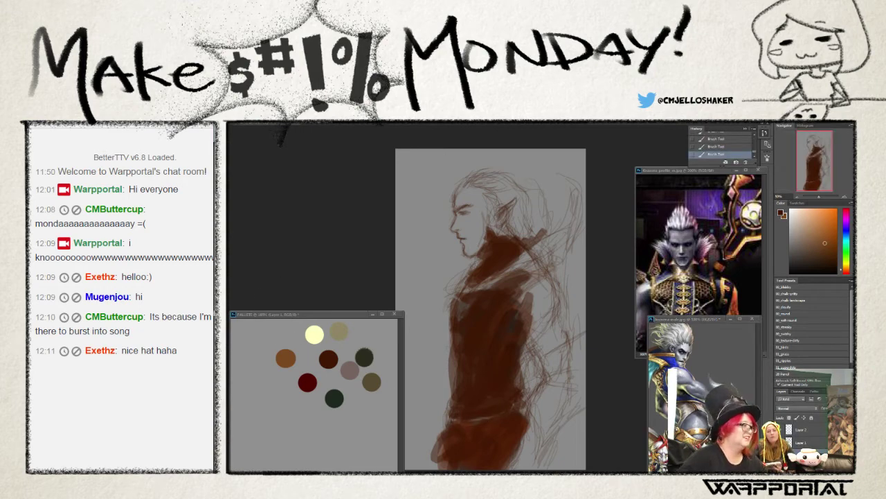
click(835, 258)
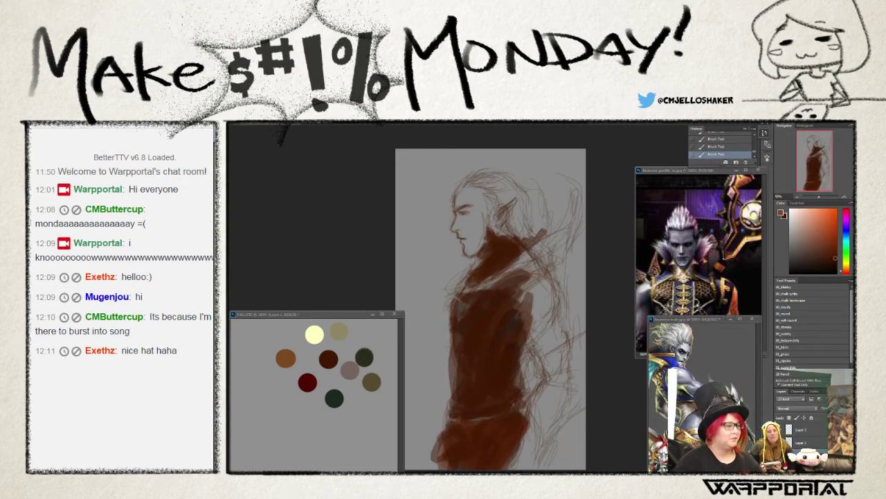
drag(511, 414, 518, 409)
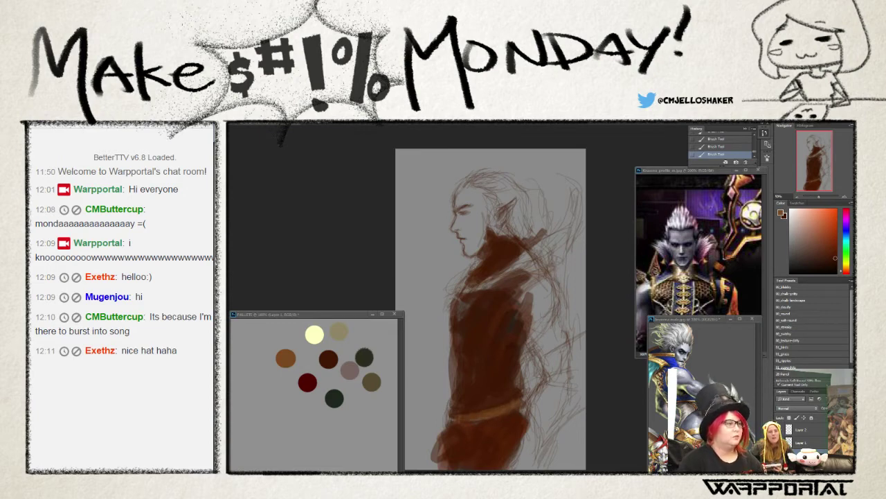
mouse_move(457, 281)
mouse_down()
mouse_move(500, 280)
mouse_move(554, 242)
mouse_move(578, 194)
mouse_move(529, 262)
mouse_move(578, 178)
mouse_up()
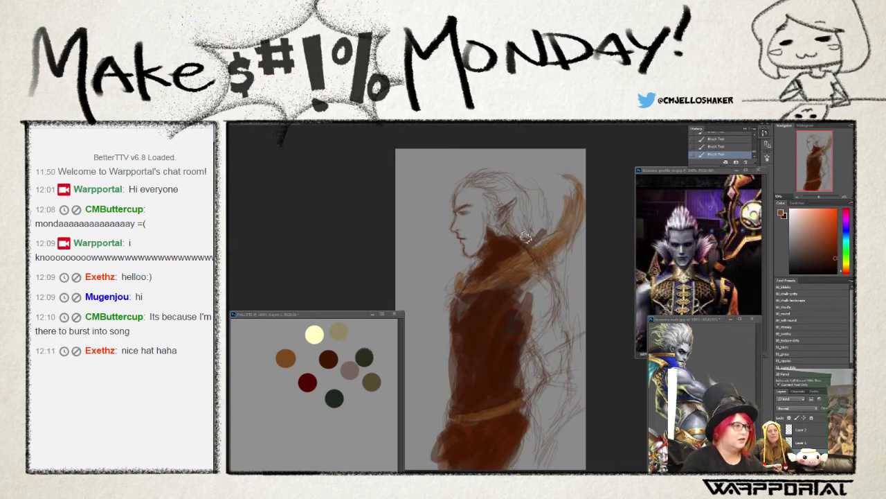
mouse_move(526, 237)
mouse_down()
mouse_move(544, 218)
mouse_move(540, 187)
mouse_up()
mouse_move(537, 253)
mouse_down()
mouse_move(540, 180)
mouse_move(516, 200)
mouse_up()
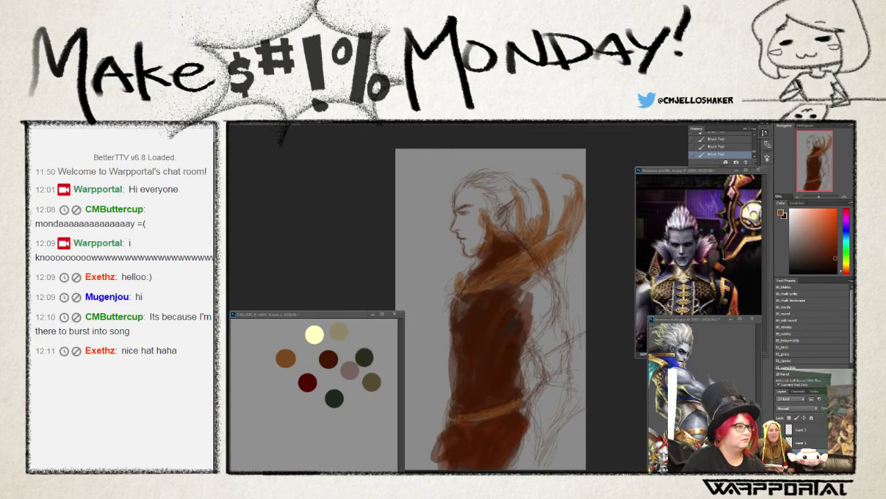
drag(493, 213, 504, 230)
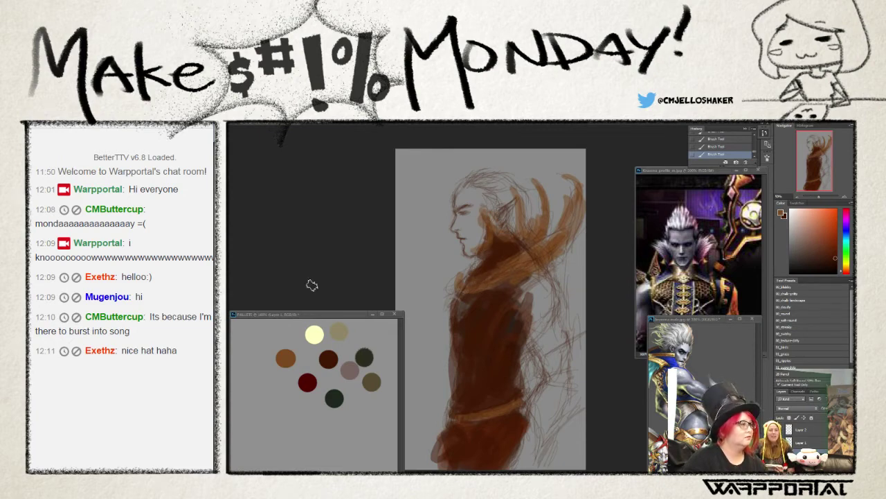
- Sample a warm tan skin tone and paint the elf's face and jaw
alt+click(339, 331)
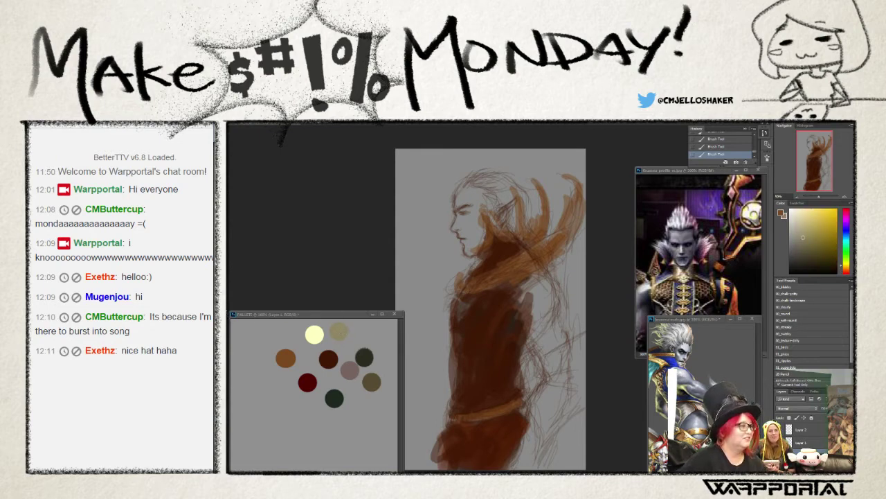
alt+click(285, 358)
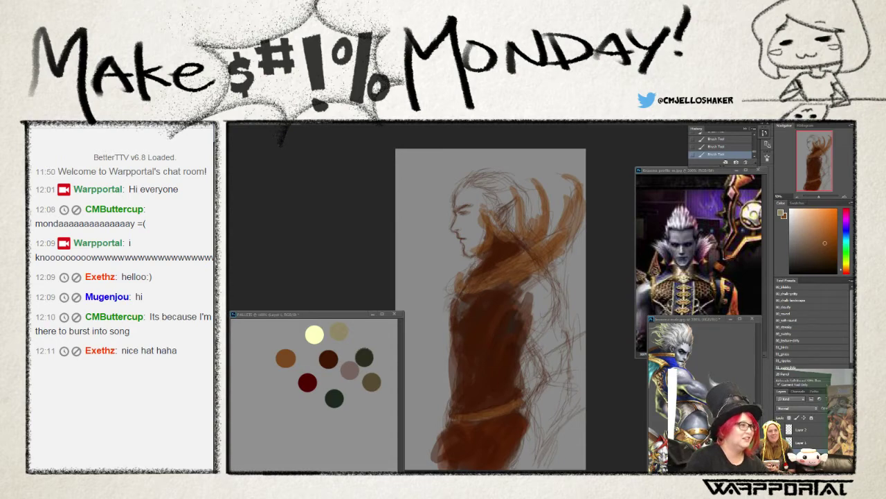
mouse_move(475, 214)
mouse_down()
mouse_move(467, 248)
mouse_move(485, 223)
mouse_up()
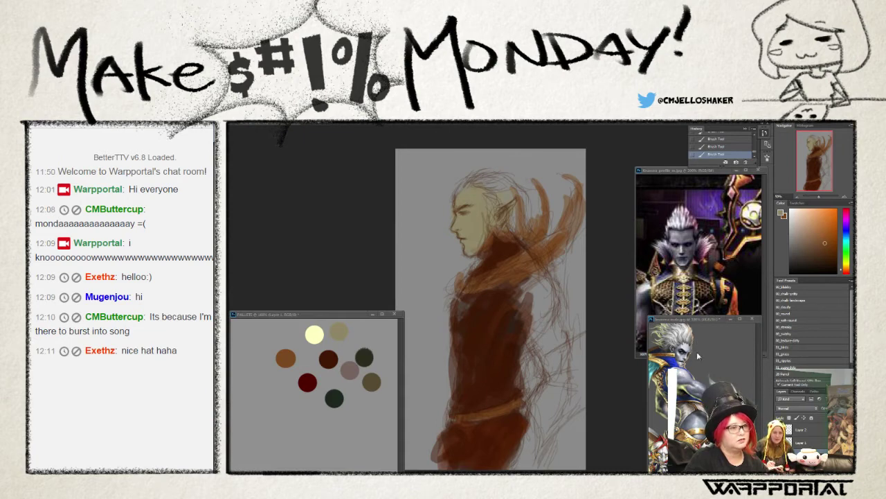
- Close one reference image and zoom the remaining one to 400%
key(ctrl+w)
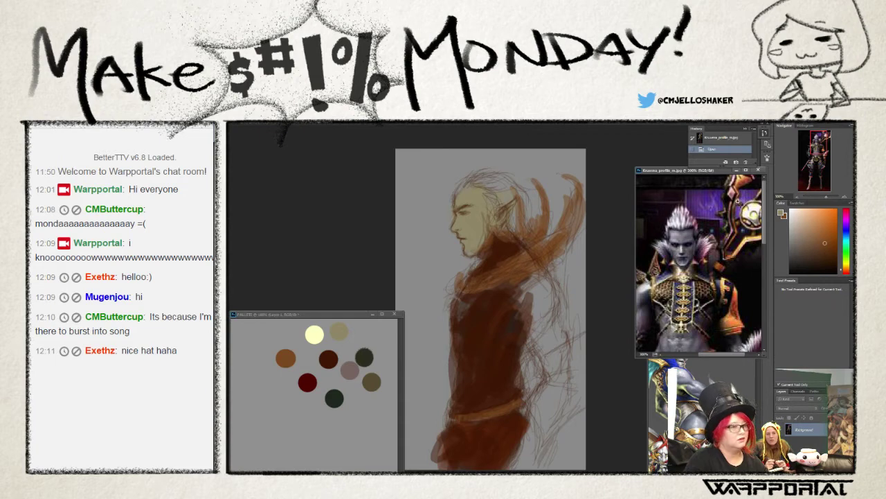
drag(680, 243, 711, 344)
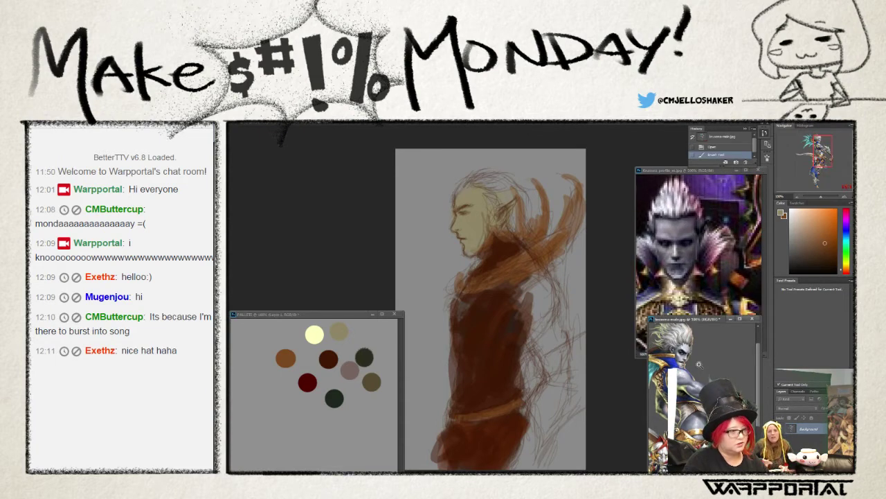
key(ctrl+w)
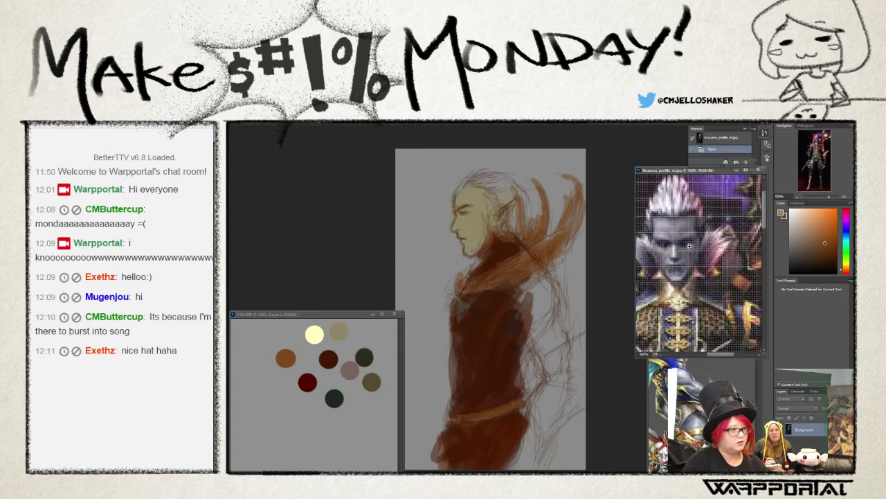
drag(708, 236, 699, 246)
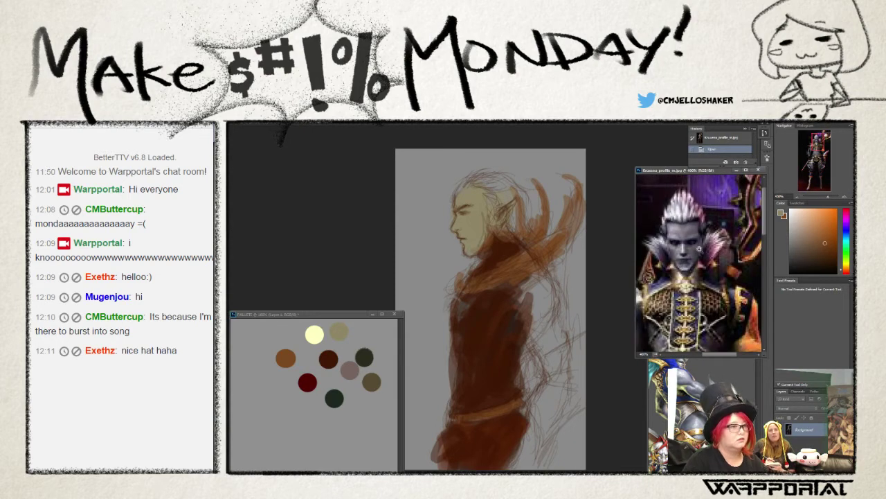
alt+click(663, 244)
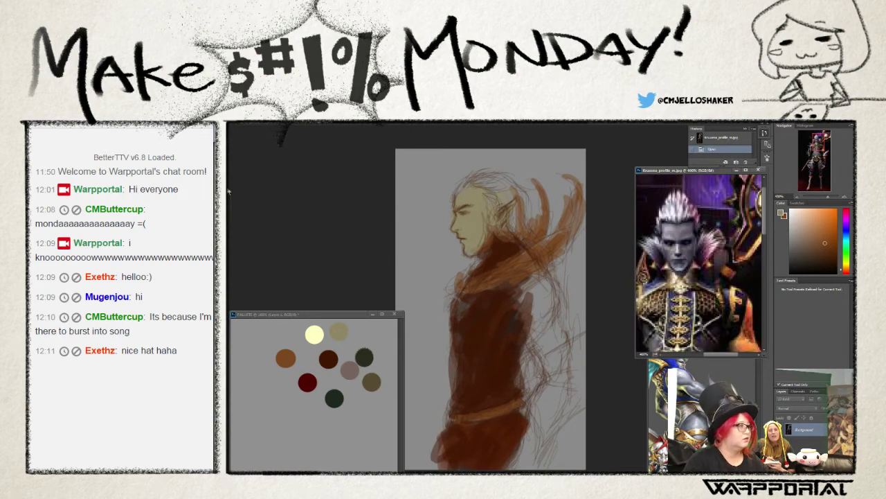
key(b)
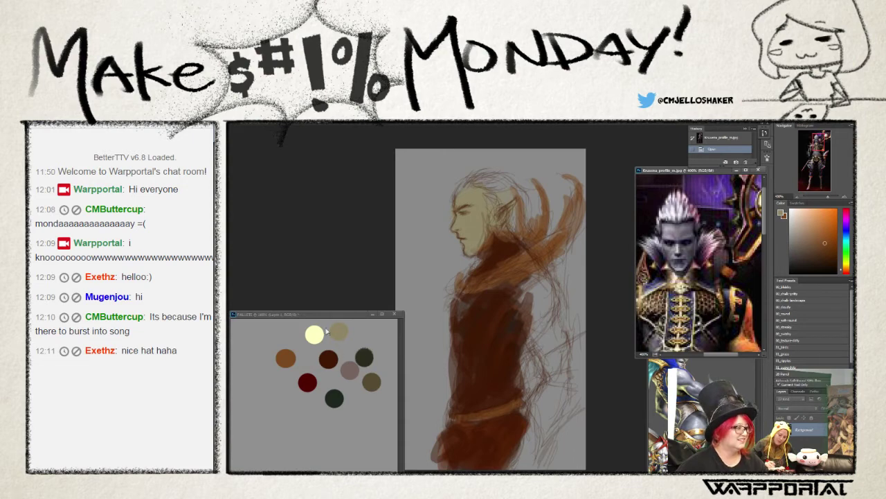
- Lay pale skin tone on the shoulder and upper arm, undo the stray palette mark, and sample dark red
click(539, 290)
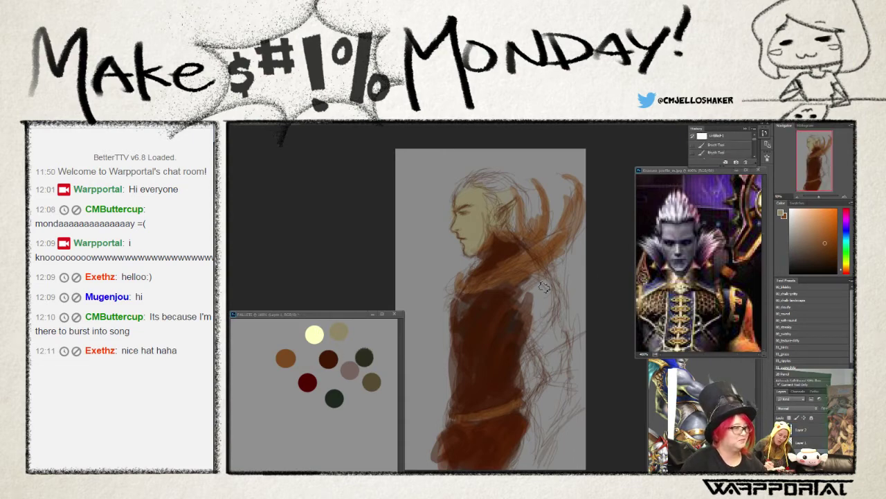
mouse_move(540, 285)
mouse_down()
mouse_move(522, 299)
mouse_move(532, 332)
mouse_up()
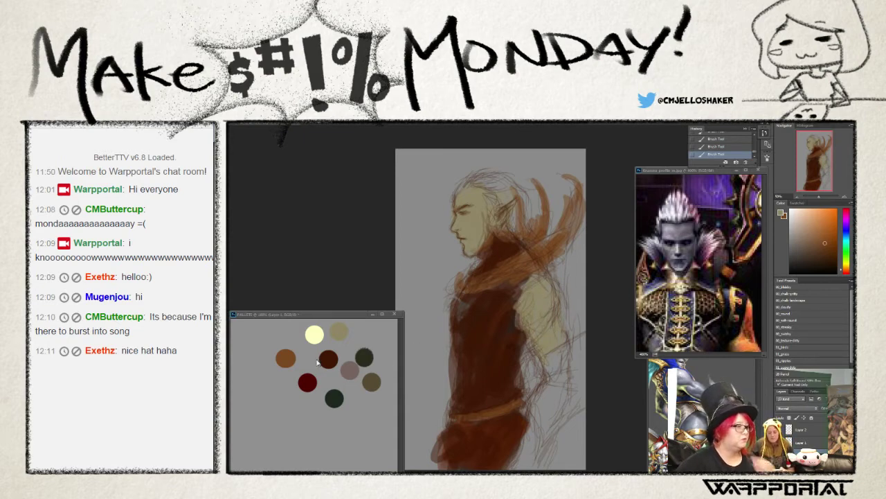
click(308, 383)
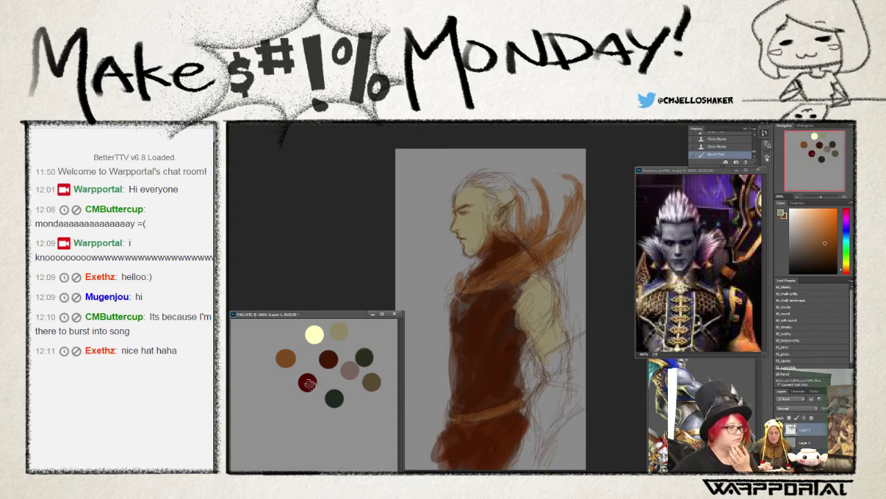
key(ctrl+z)
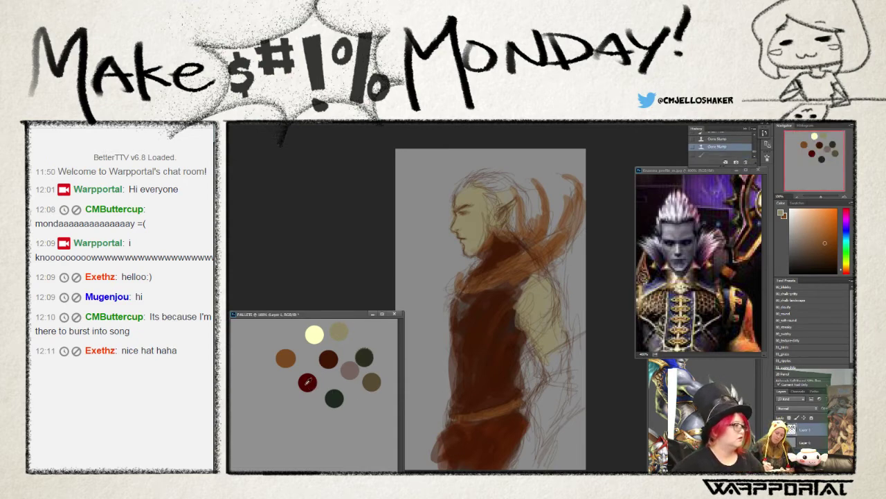
click(307, 382)
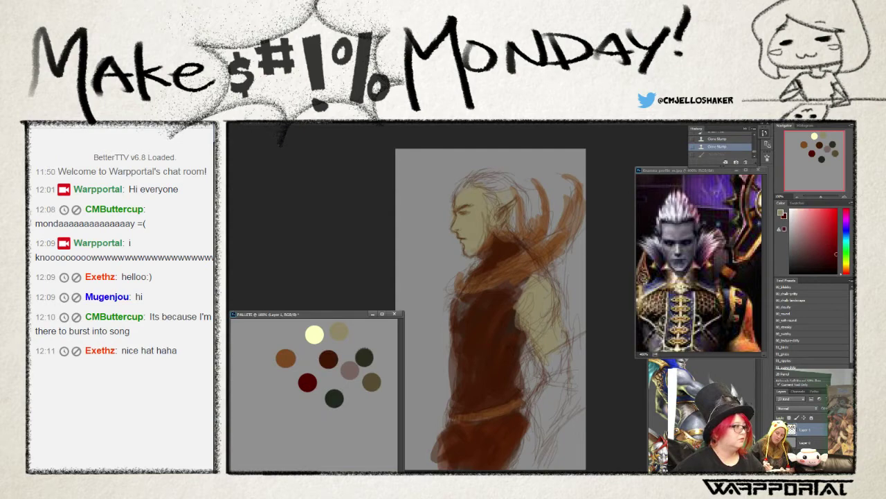
- Paint deep red cloth over the lower-right forearm and robe toward the canvas edge
click(372, 382)
click(549, 455)
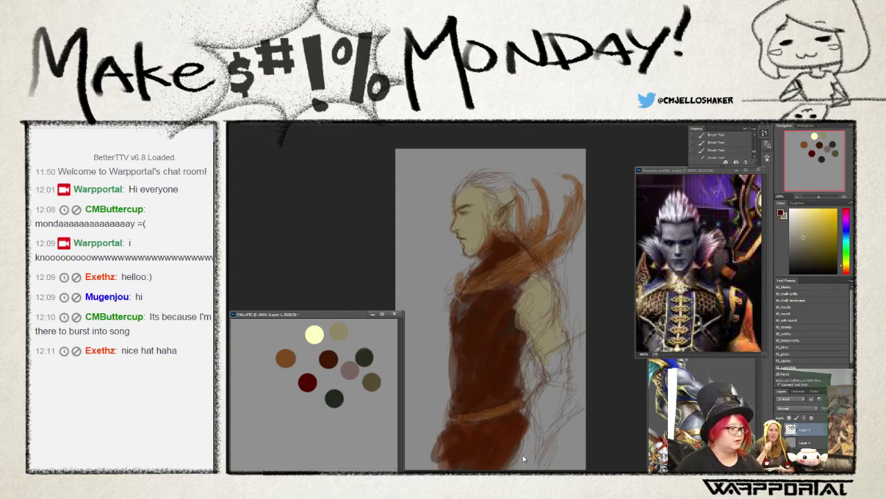
mouse_move(520, 465)
mouse_down()
mouse_move(556, 388)
mouse_move(532, 460)
mouse_move(569, 390)
mouse_up()
mouse_move(542, 440)
mouse_down()
mouse_move(579, 387)
mouse_move(536, 428)
mouse_move(568, 388)
mouse_up()
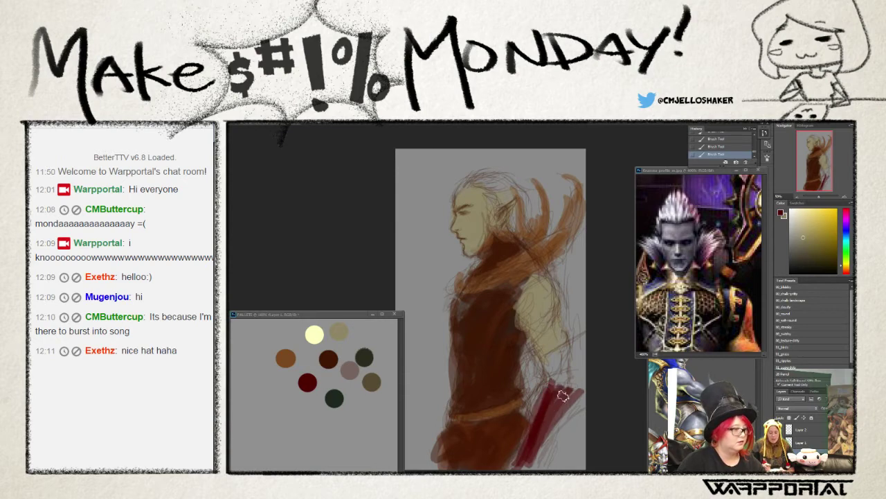
drag(524, 469, 575, 380)
drag(551, 429, 586, 381)
mouse_move(553, 414)
mouse_down()
mouse_move(582, 371)
mouse_move(536, 460)
mouse_move(563, 382)
mouse_move(585, 364)
mouse_up()
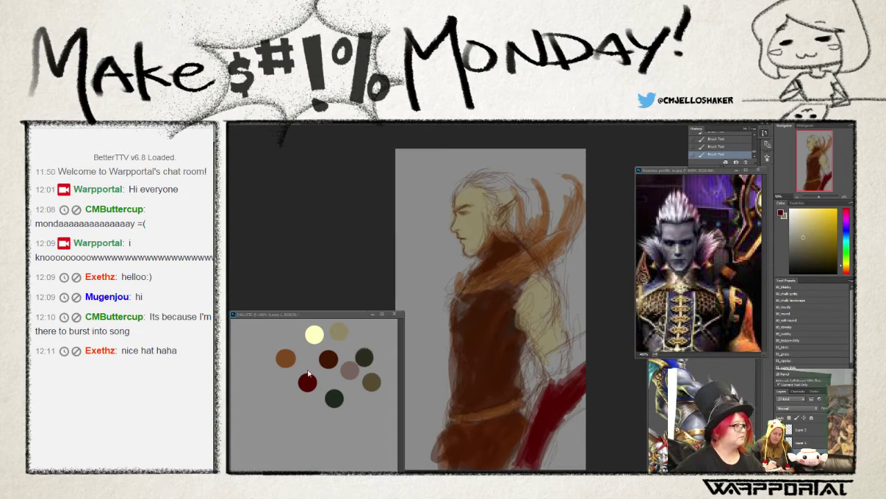
- Sample dark brown, orange-brown and then a darker red-brown from the palette
alt+click(330, 358)
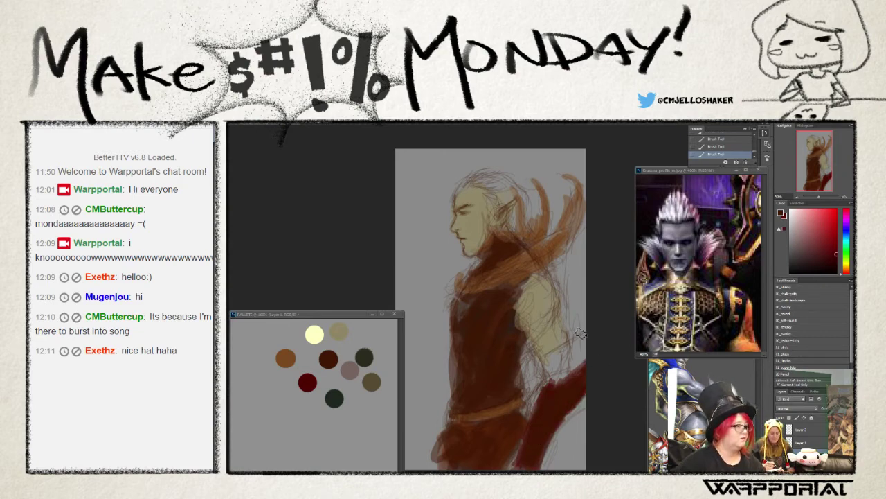
alt+click(285, 358)
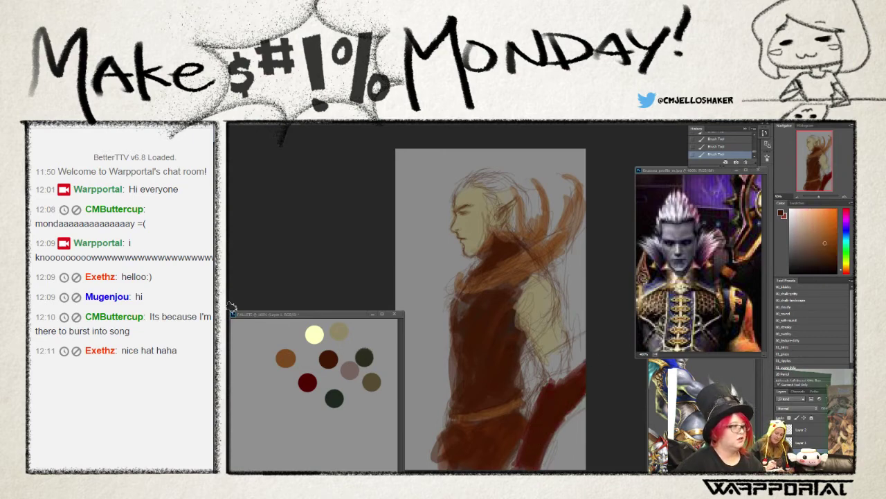
alt+click(328, 358)
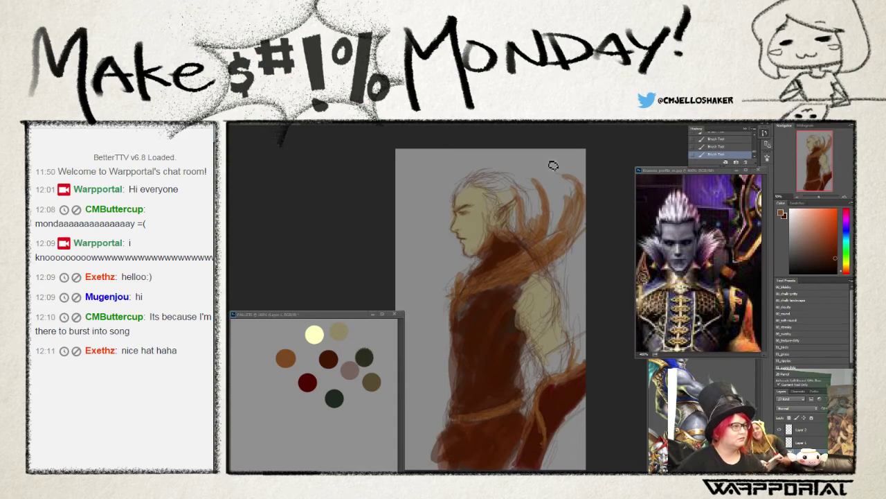
- Undo the stray mark on the palette and sample the pale yellow swatch
click(314, 335)
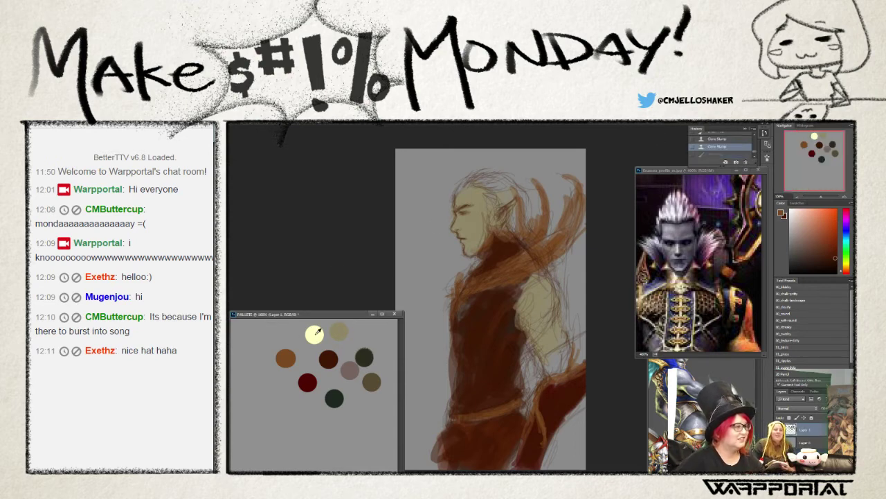
key(ctrl+z)
alt+click(315, 336)
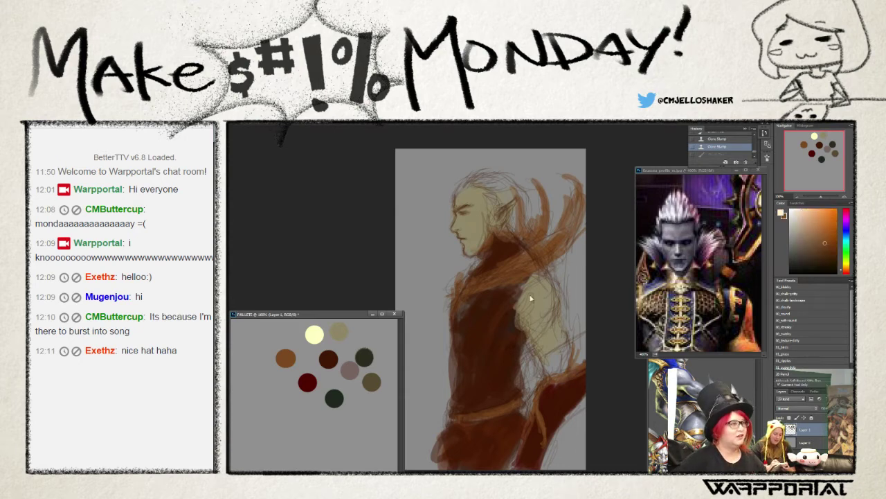
- Brush pale yellow hair strokes down past the ear, undo the cheek stroke, and start a new layer
click(477, 184)
mouse_move(478, 182)
mouse_down()
mouse_move(506, 191)
mouse_move(466, 179)
mouse_move(457, 194)
mouse_move(496, 186)
mouse_move(496, 233)
mouse_up()
mouse_move(498, 195)
mouse_down()
mouse_move(502, 236)
mouse_move(515, 240)
mouse_move(492, 179)
mouse_move(509, 190)
mouse_move(495, 206)
mouse_move(519, 200)
mouse_move(483, 182)
mouse_move(461, 195)
mouse_move(493, 201)
mouse_move(502, 177)
mouse_move(518, 199)
mouse_move(513, 225)
mouse_move(518, 213)
mouse_move(529, 234)
mouse_up()
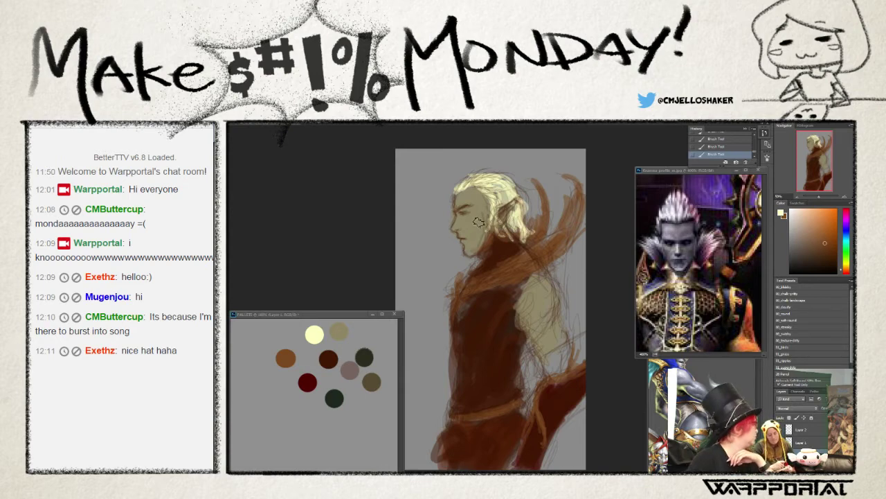
key(ctrl+z)
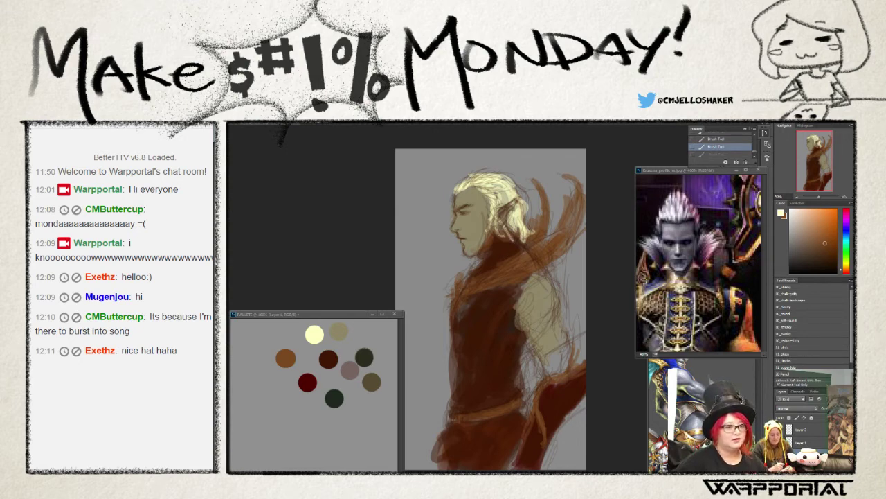
key(ctrl+shift+n)
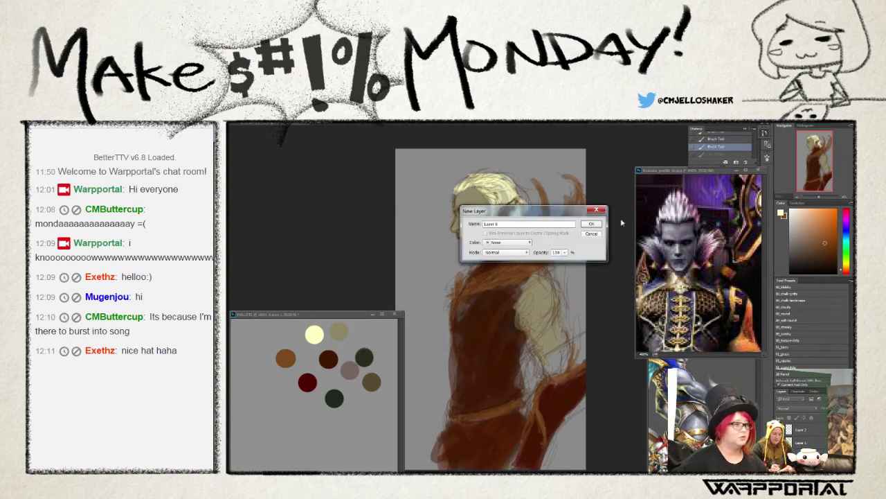
- Confirm the new layer, pick a different tip in the brush presets, and undo the last stroke
click(592, 224)
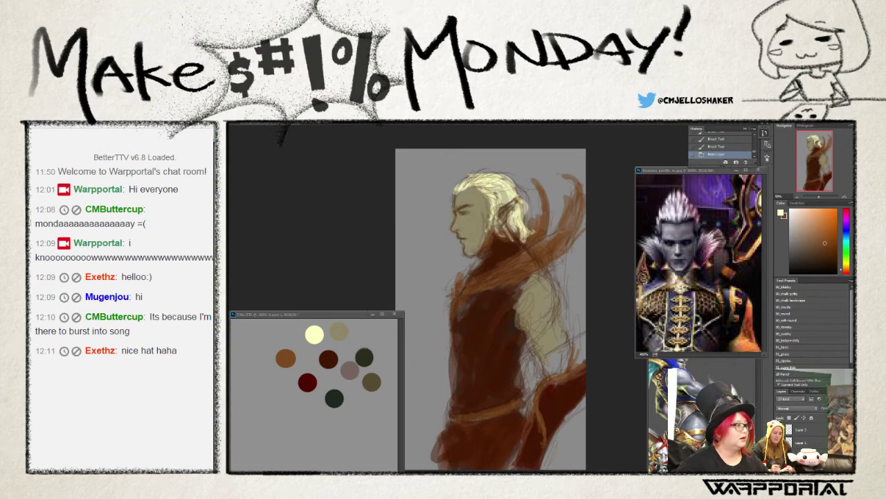
key(F5)
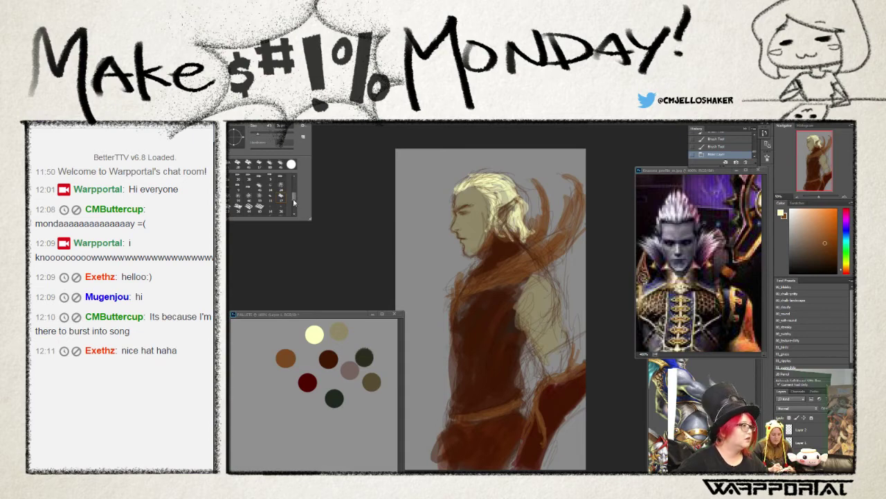
drag(294, 202, 295, 215)
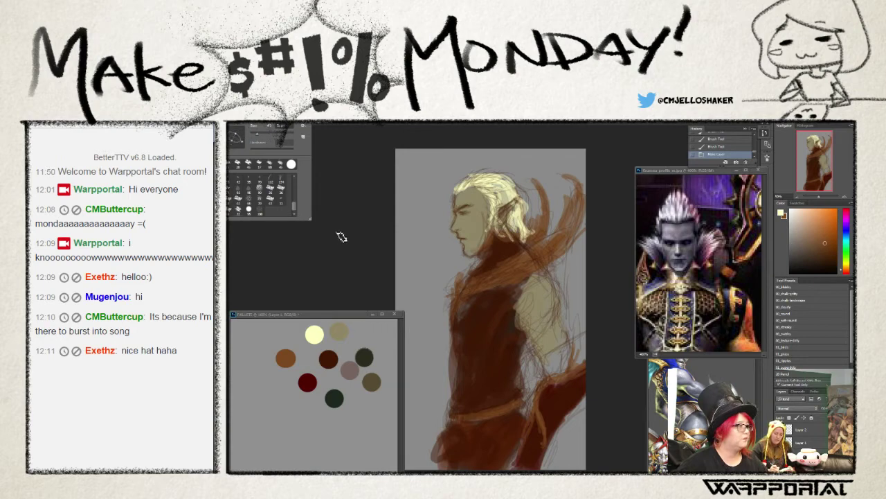
click(263, 218)
click(406, 258)
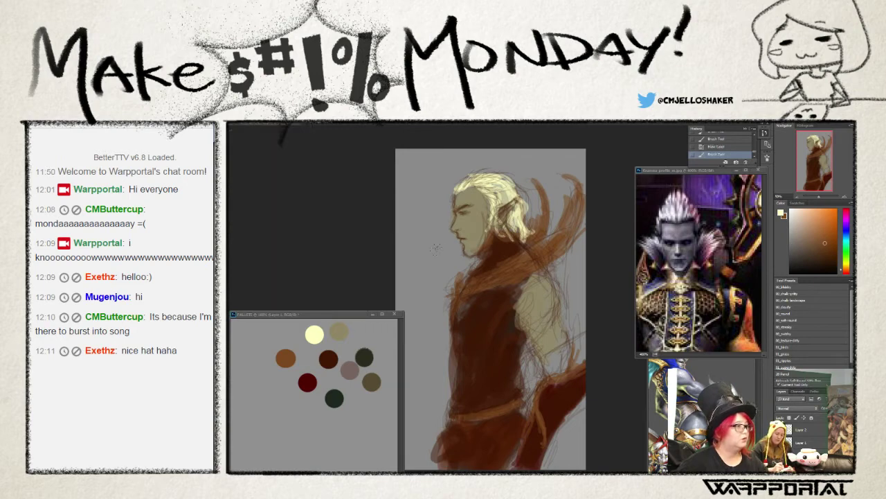
key(ctrl+z)
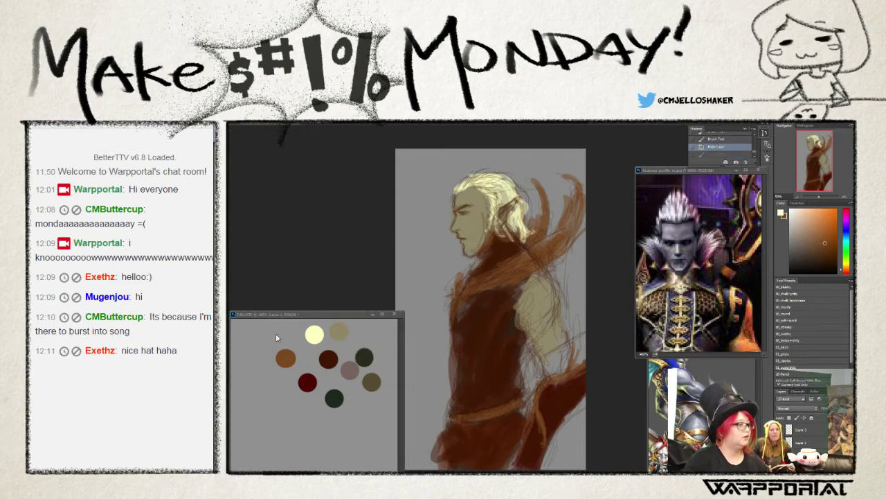
- Sample dark green, undo a test stroke, and choose the fan bristle brush from the preset picker
alt+click(369, 360)
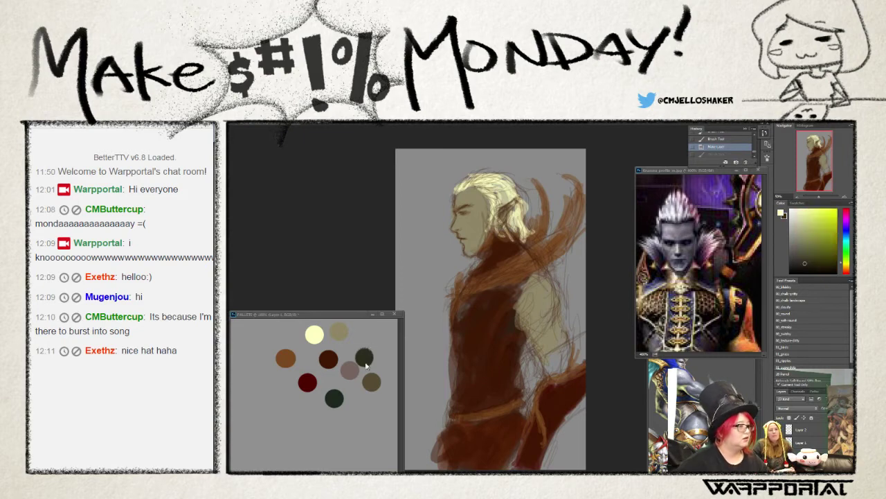
drag(415, 277, 403, 303)
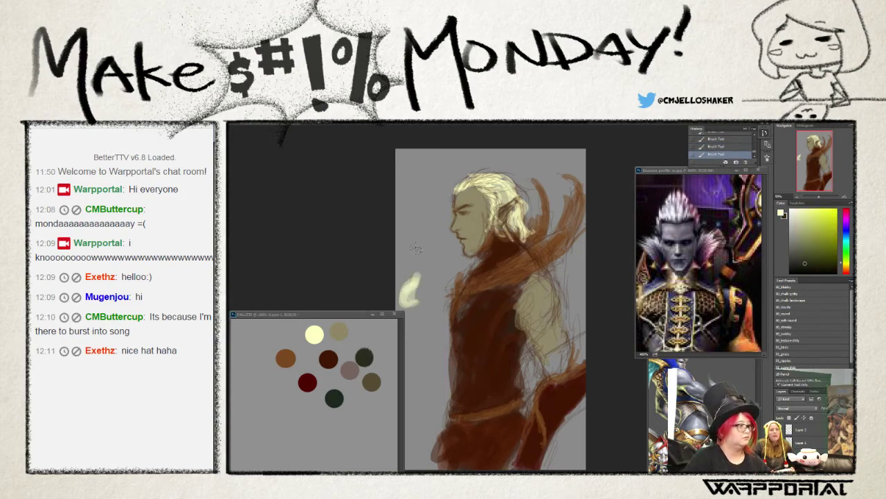
key(ctrl+alt+z)
key(ctrl+alt+z)
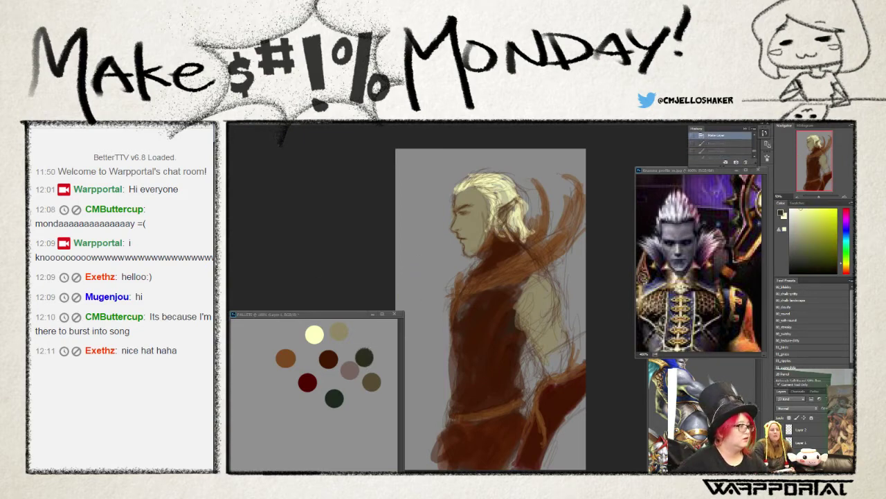
right_click(281, 137)
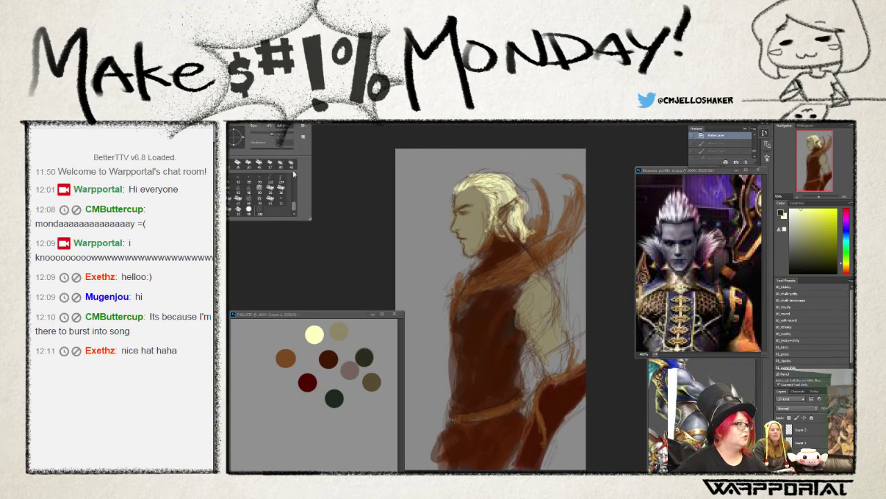
drag(295, 209, 290, 172)
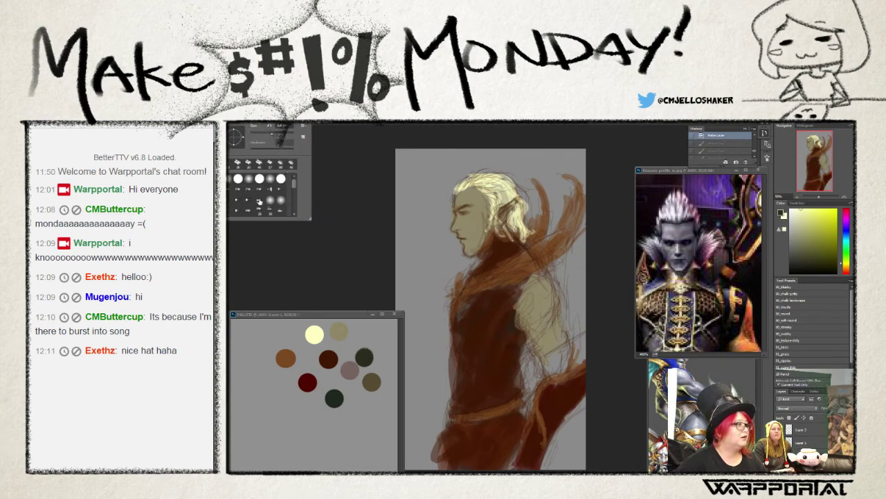
double_click(259, 201)
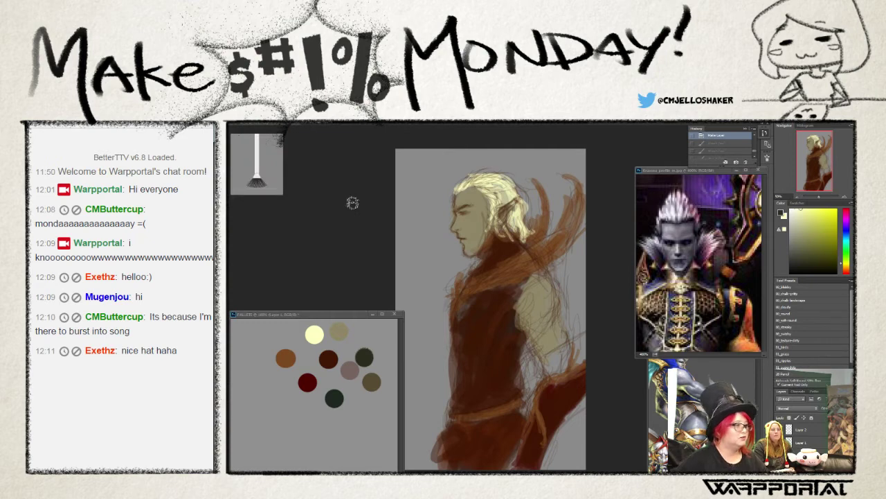
- Paint grey bristle strokes to the left and lower-left of the figure
drag(398, 319, 438, 274)
drag(426, 308, 450, 267)
mouse_move(409, 346)
mouse_down()
mouse_move(424, 322)
mouse_move(438, 364)
mouse_move(415, 409)
mouse_move(429, 467)
mouse_up()
key(ctrl+Tab)
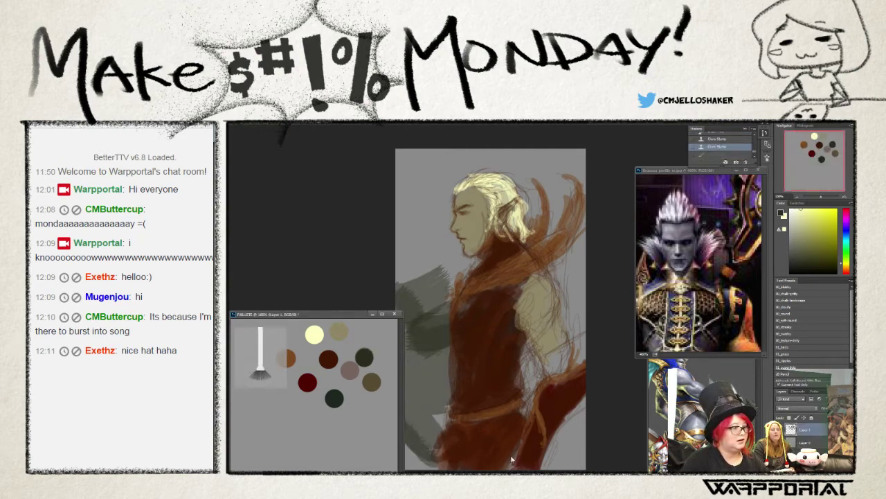
key(ctrl+Tab)
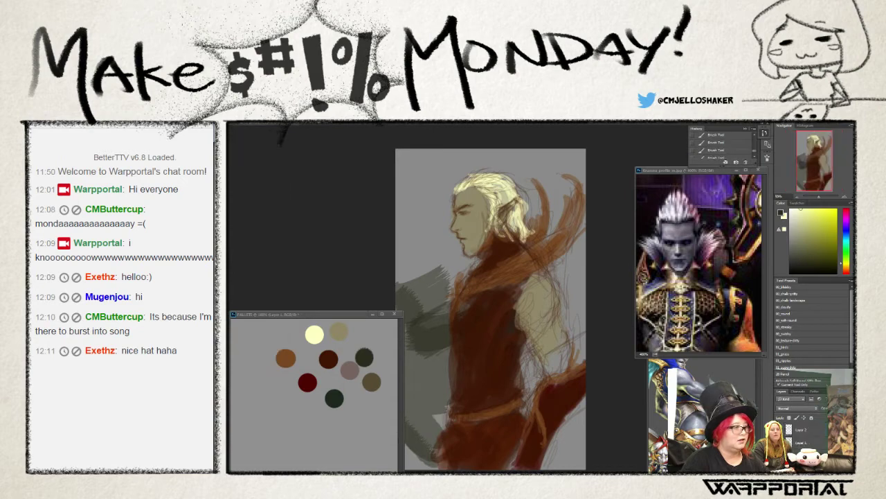
drag(449, 403, 422, 450)
- Cover the cloak's lower and right side and the shoulder with grey and darker bristle strokes
drag(575, 409, 554, 374)
drag(585, 424, 529, 416)
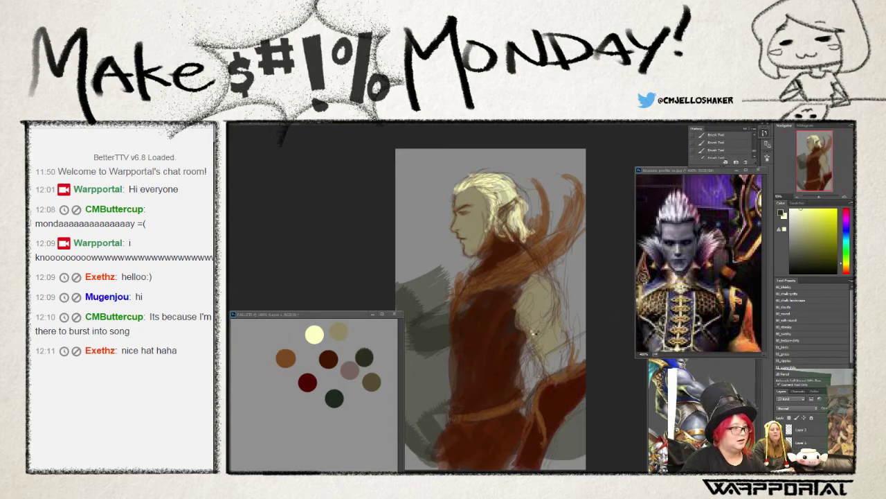
drag(585, 401, 521, 388)
drag(579, 355, 516, 391)
drag(586, 313, 524, 346)
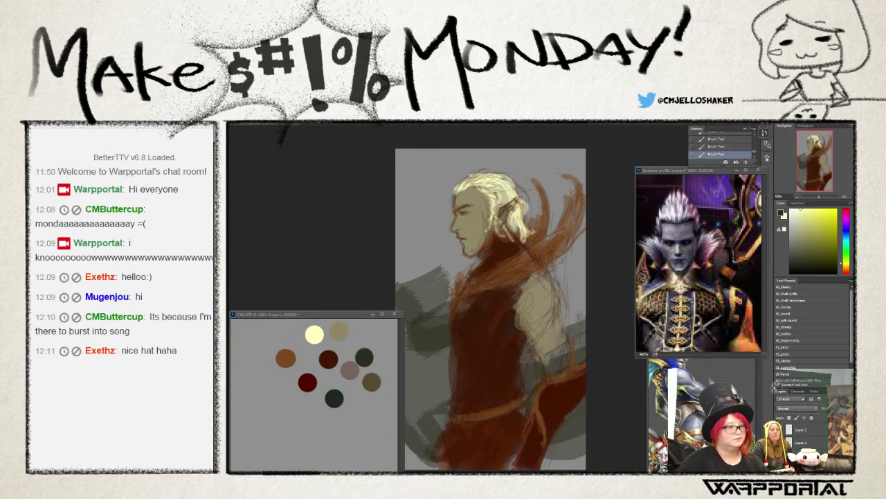
drag(586, 296, 544, 338)
drag(586, 280, 555, 326)
drag(571, 260, 544, 302)
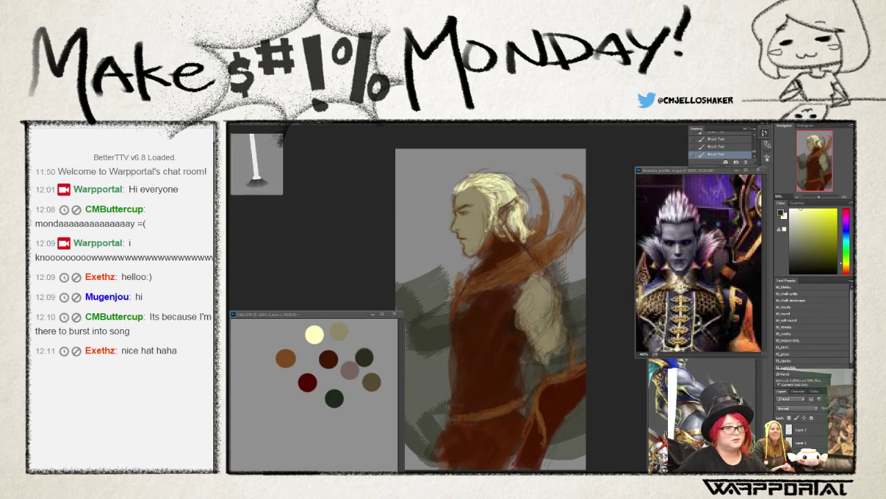
drag(490, 214, 481, 251)
- Hide the elf figure and paint dark olive strokes across the bottom of the canvas
key(ctrl+comma)
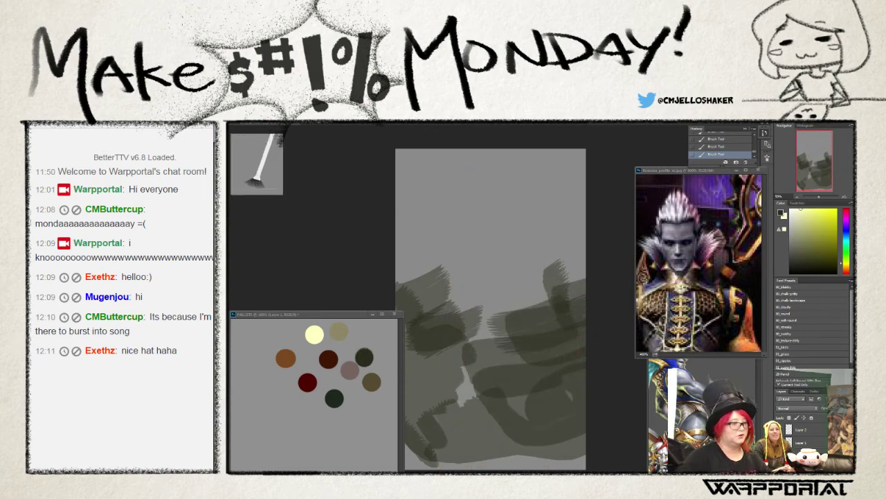
mouse_move(478, 461)
mouse_down()
mouse_move(536, 416)
mouse_move(537, 454)
mouse_up()
drag(578, 443, 547, 457)
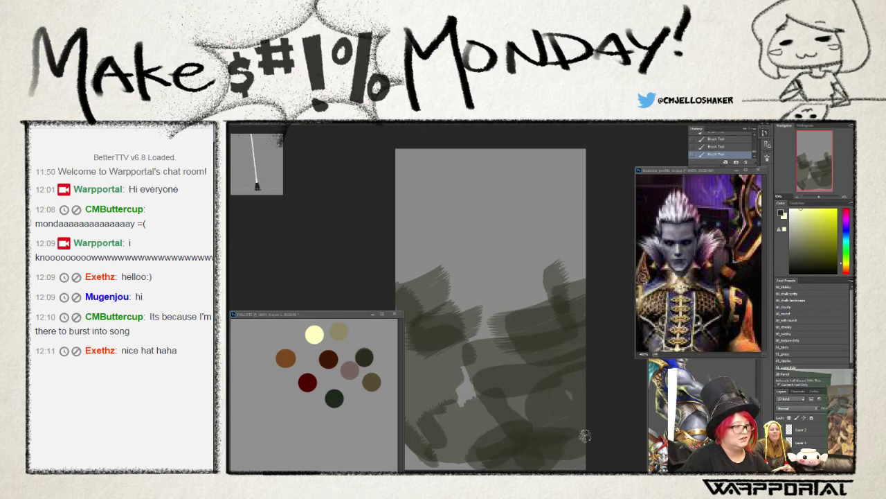
mouse_move(574, 416)
mouse_down()
mouse_move(421, 420)
mouse_move(478, 398)
mouse_up()
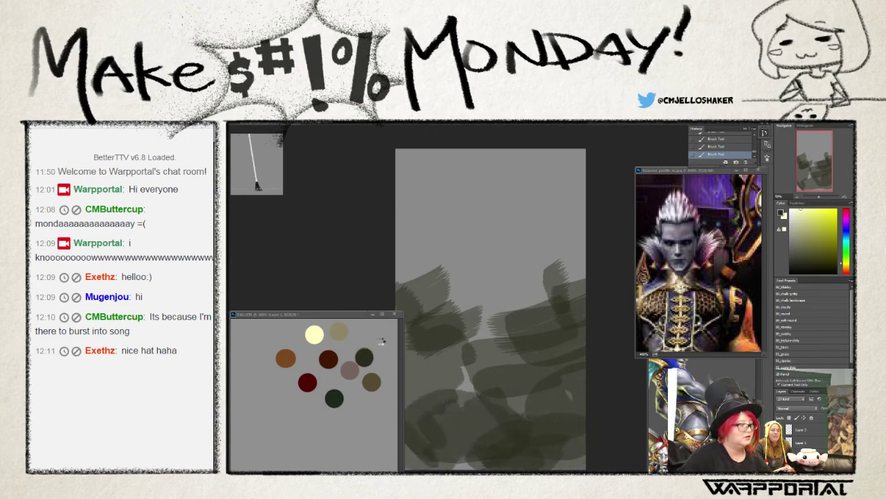
drag(450, 450, 409, 460)
- Paint dark olive strokes down the left edge, then sample muted pinkish-grey from the palette
key(ctrl+Tab)
drag(393, 272, 415, 284)
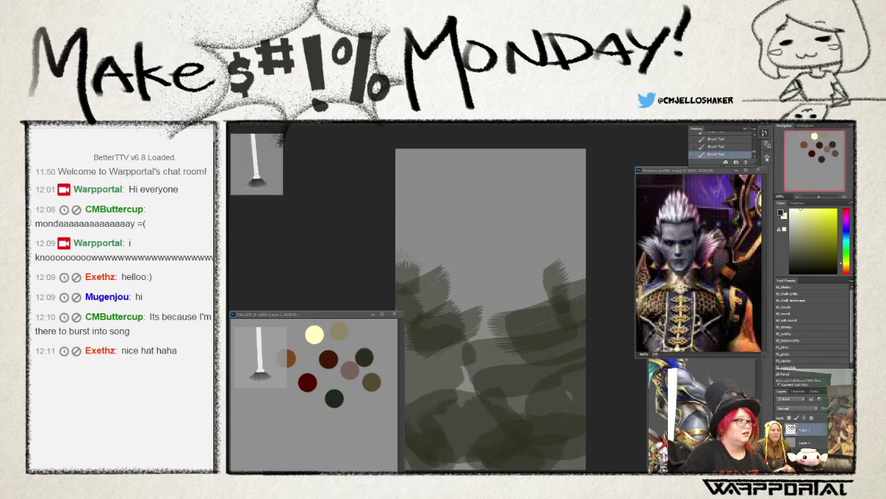
drag(401, 242, 437, 304)
drag(398, 263, 447, 322)
mouse_move(409, 277)
mouse_down()
mouse_move(454, 367)
mouse_move(457, 395)
mouse_move(440, 430)
mouse_up()
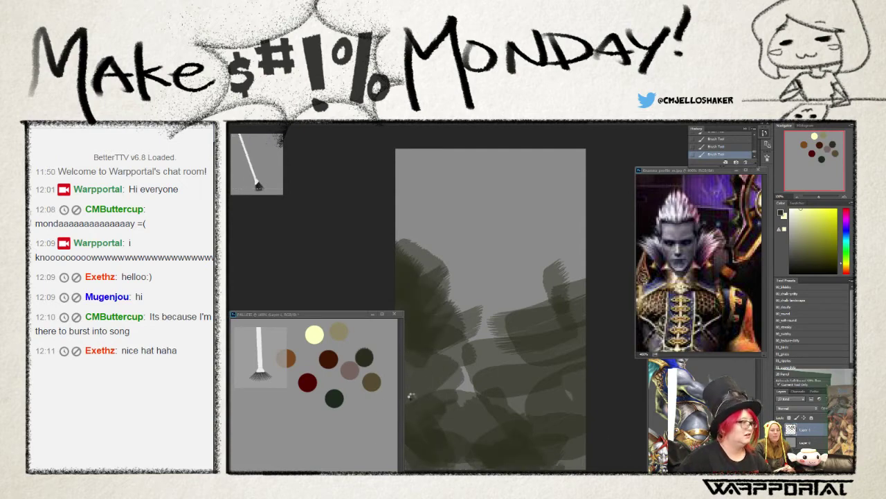
key(ctrl+Tab)
alt+click(352, 367)
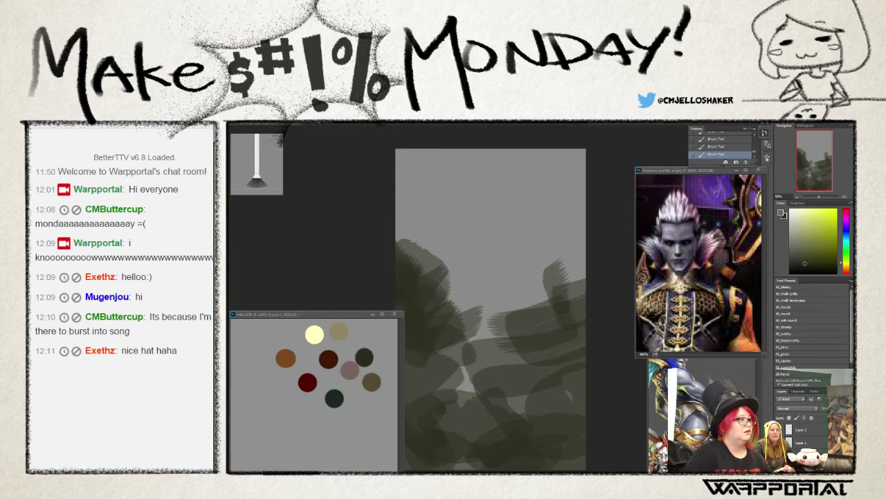
- Fill the upper canvas with soft pinkish-grey bristle strokes down toward the middle
mouse_move(457, 180)
mouse_down()
mouse_move(547, 155)
mouse_move(481, 201)
mouse_up()
mouse_move(444, 166)
mouse_down()
mouse_move(485, 147)
mouse_move(415, 207)
mouse_up()
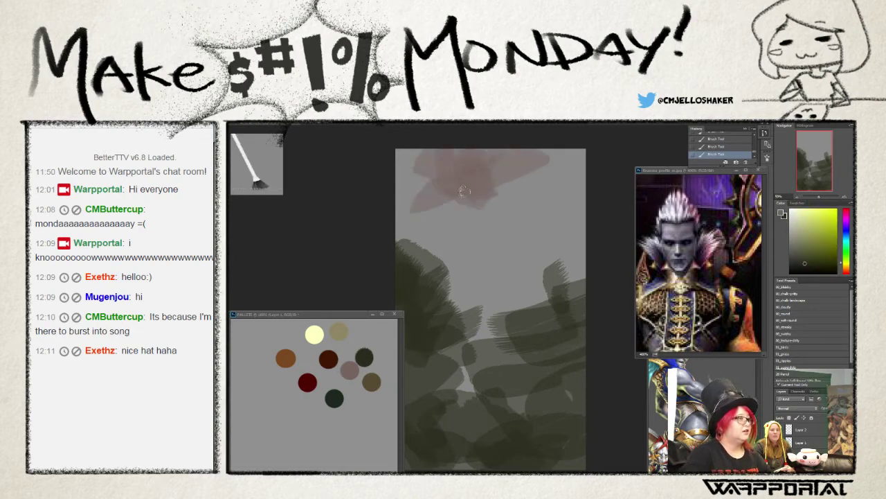
mouse_move(402, 166)
mouse_down()
mouse_move(485, 242)
mouse_move(547, 194)
mouse_move(423, 242)
mouse_move(471, 250)
mouse_move(575, 222)
mouse_up()
drag(516, 229, 423, 270)
mouse_move(568, 197)
mouse_down()
mouse_move(521, 227)
mouse_move(485, 304)
mouse_up()
drag(488, 275, 526, 263)
drag(447, 305, 459, 346)
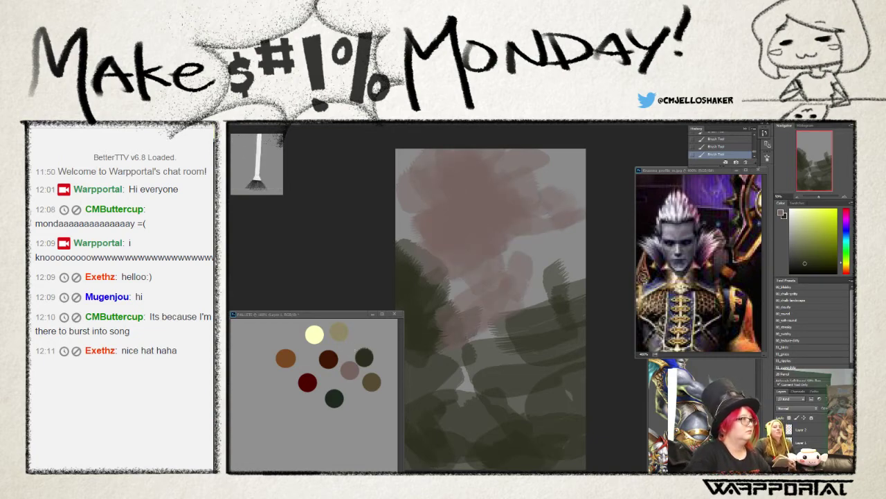
drag(547, 267, 513, 305)
- Set the brush preset picker to Large Stroke Thumbnail view and choose a textured stroke brush
right_click(235, 128)
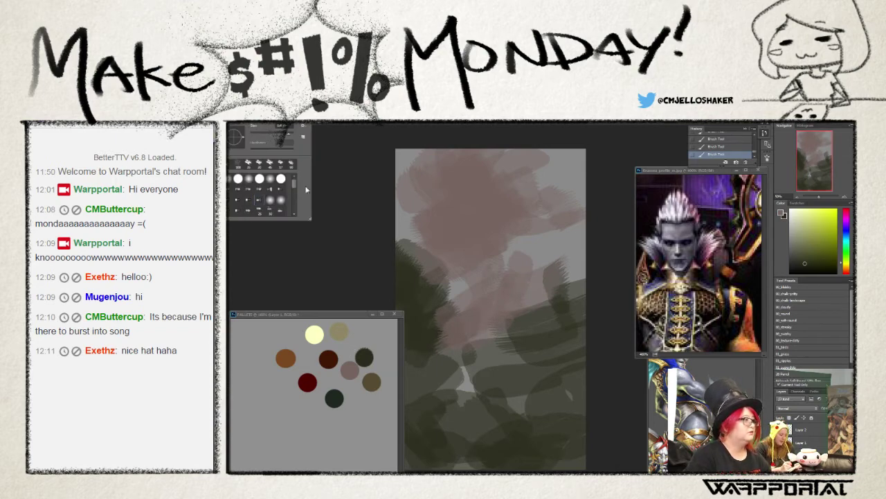
drag(294, 188, 293, 194)
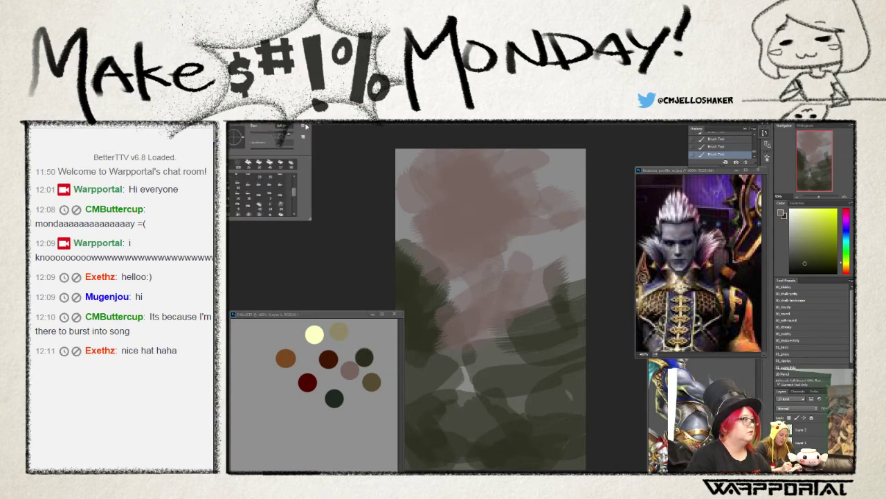
click(305, 126)
click(315, 208)
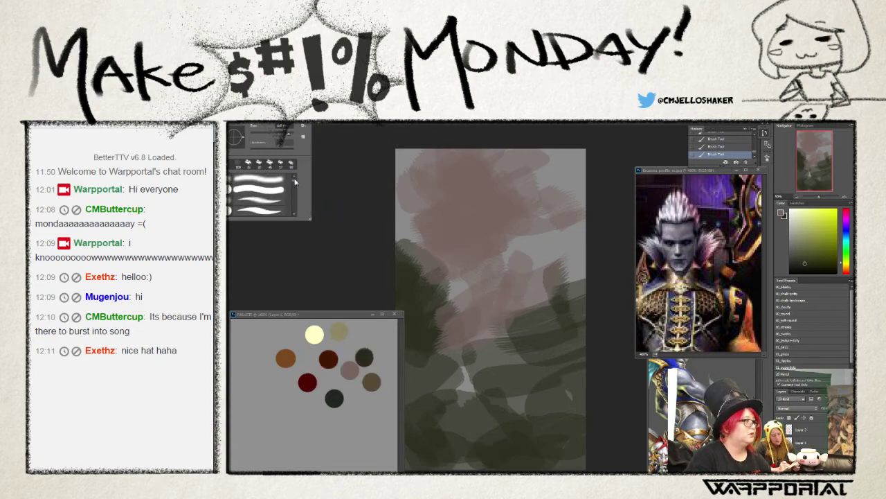
drag(294, 181, 295, 194)
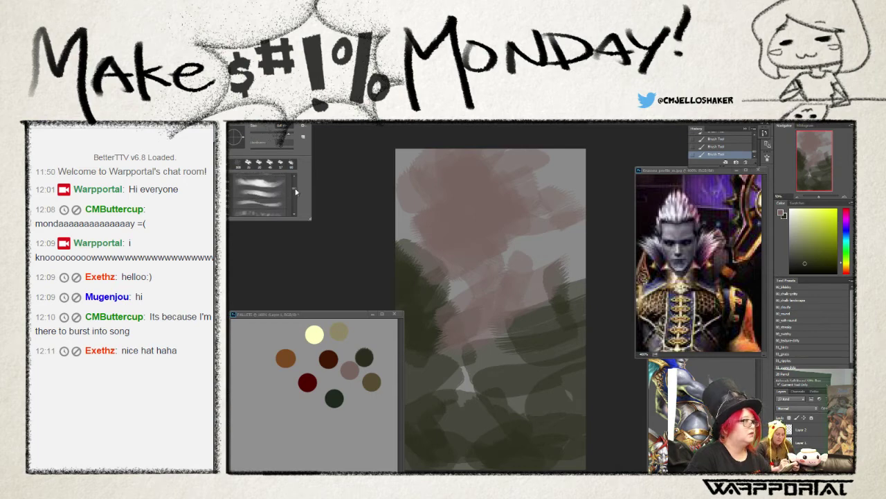
scroll(280, 196, down, 3)
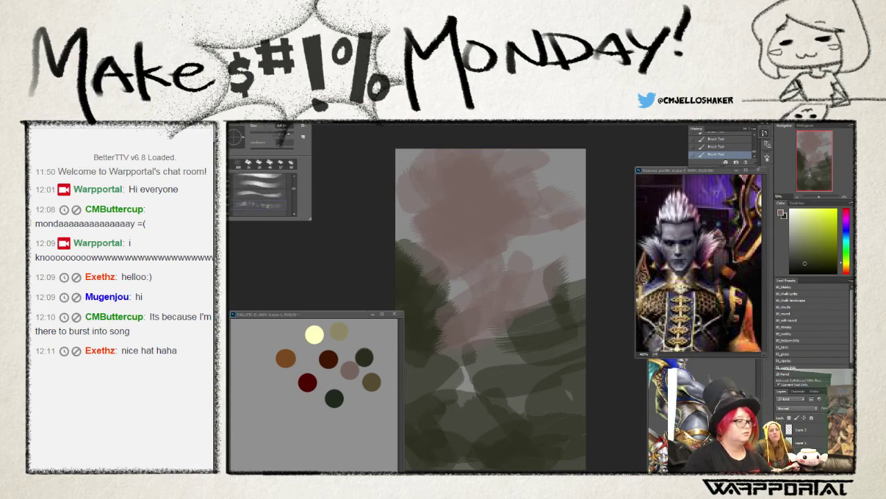
double_click(281, 198)
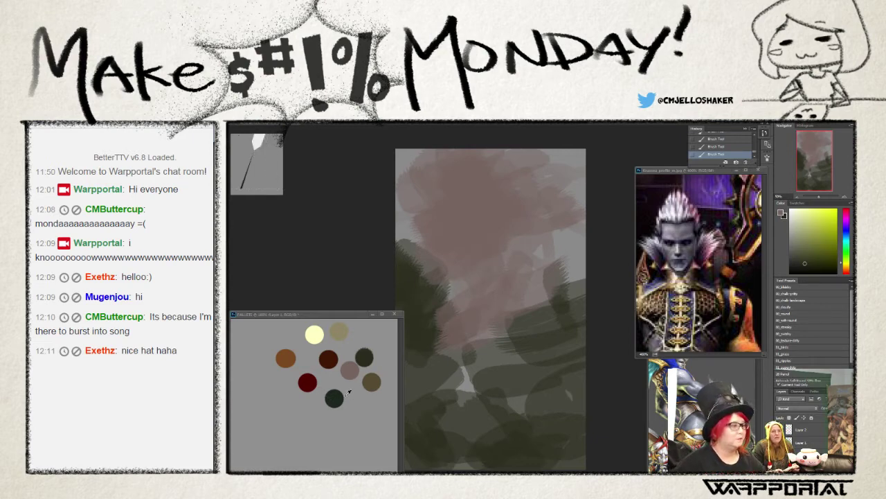
- Pick the dull greyish red from the palette and look over the brush settings
alt+click(334, 400)
alt+click(349, 370)
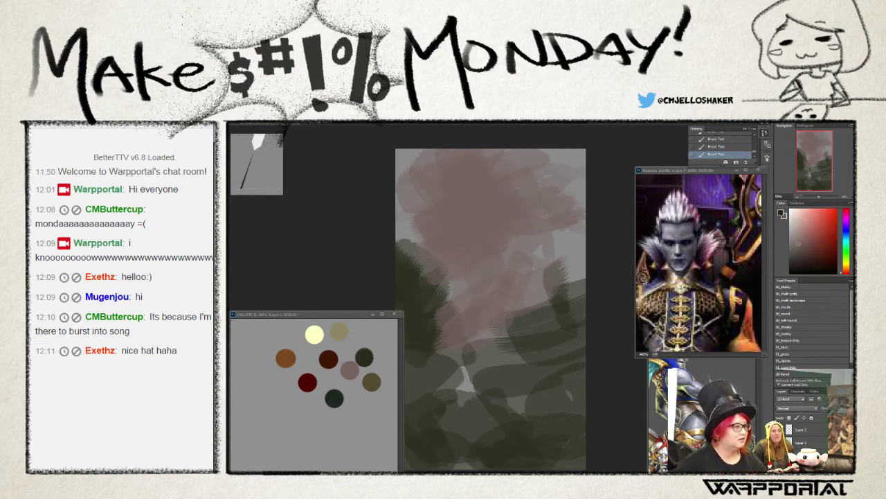
key(F5)
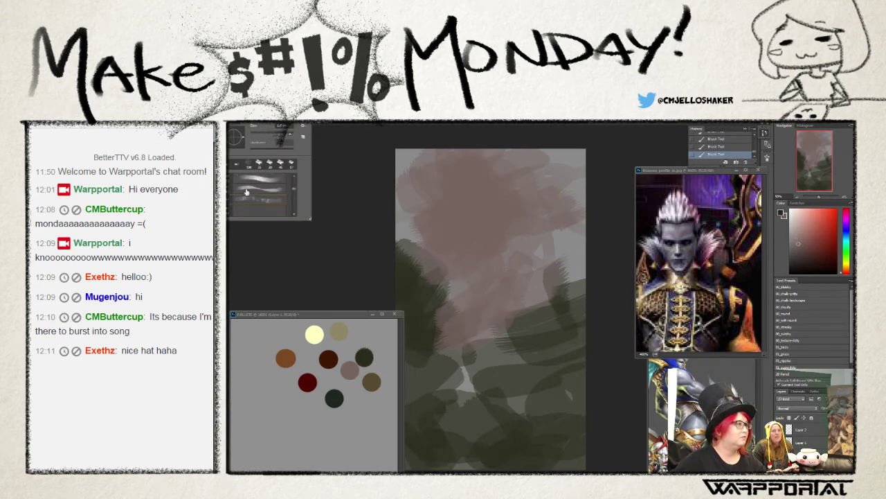
click(266, 196)
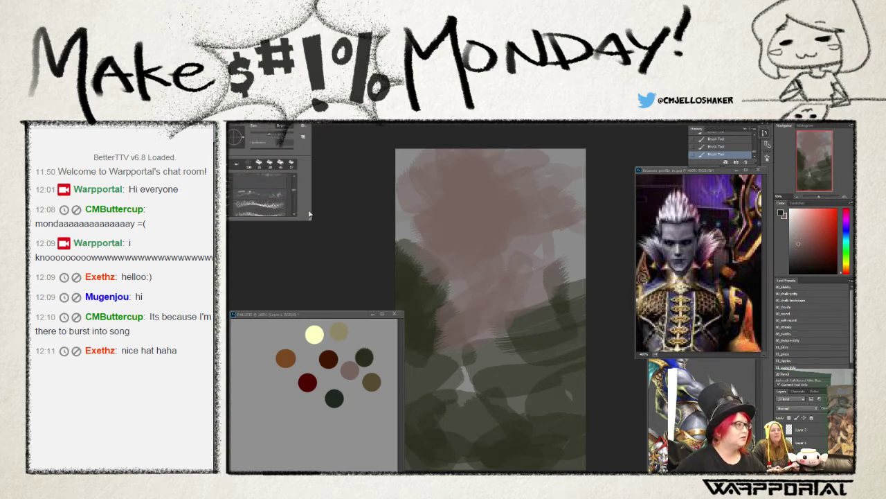
key(F5)
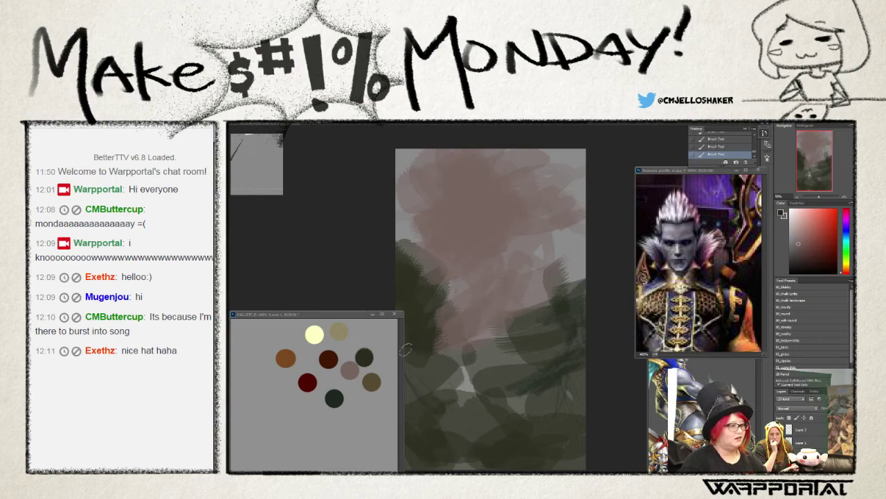
click(253, 164)
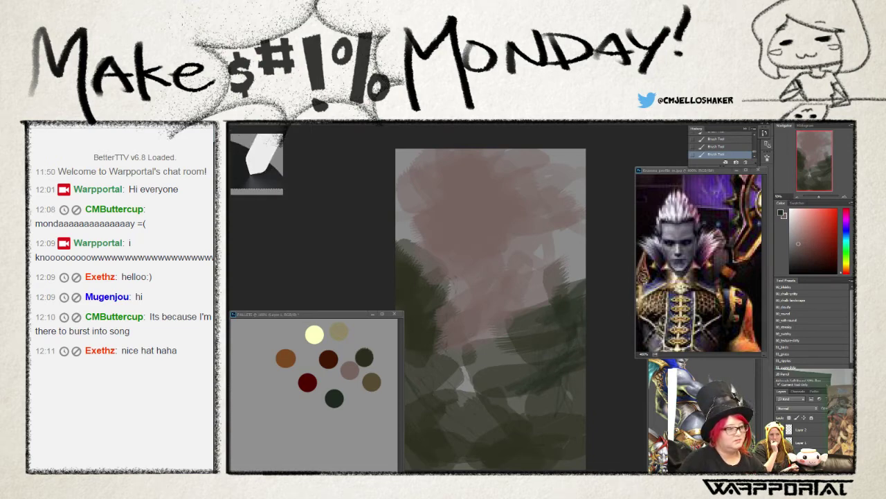
- Undo the last stroke, choose a bristle brush preset and paint a trial stroke
key(ctrl+z)
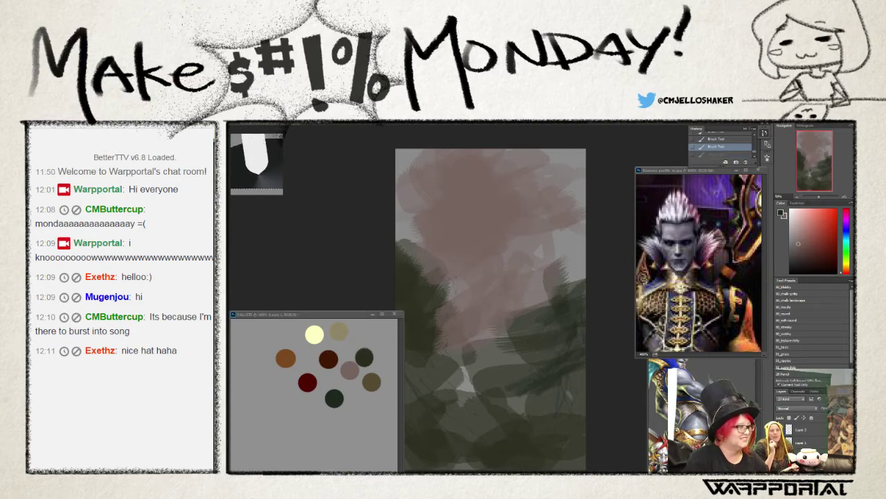
key(F5)
scroll(290, 192, down, 2)
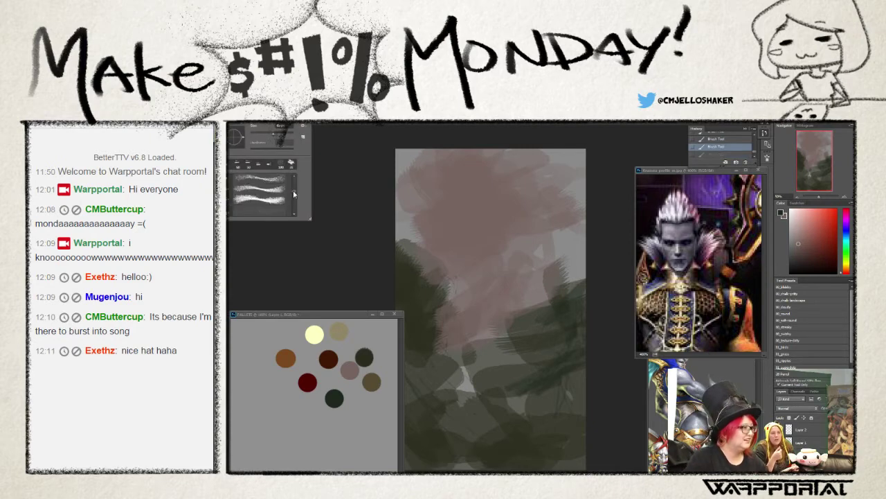
scroll(291, 192, down, 2)
scroll(293, 194, down, 2)
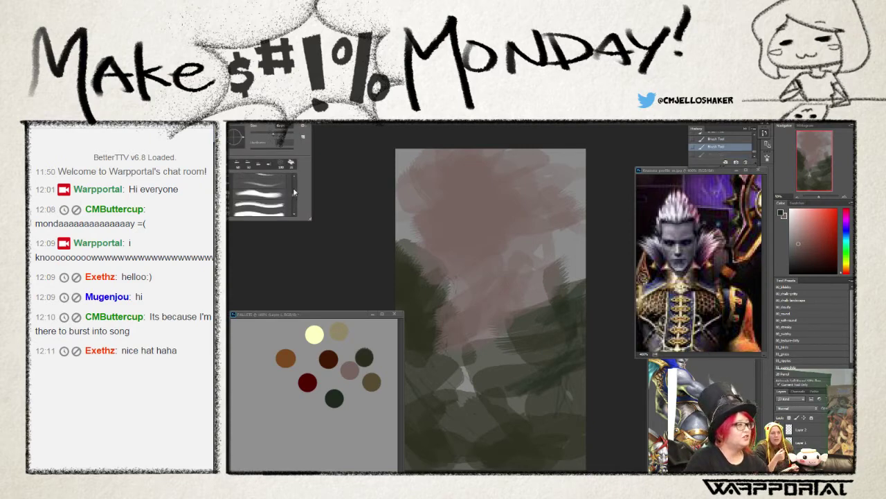
scroll(295, 196, down, 2)
scroll(295, 198, down, 1)
scroll(296, 198, down, 2)
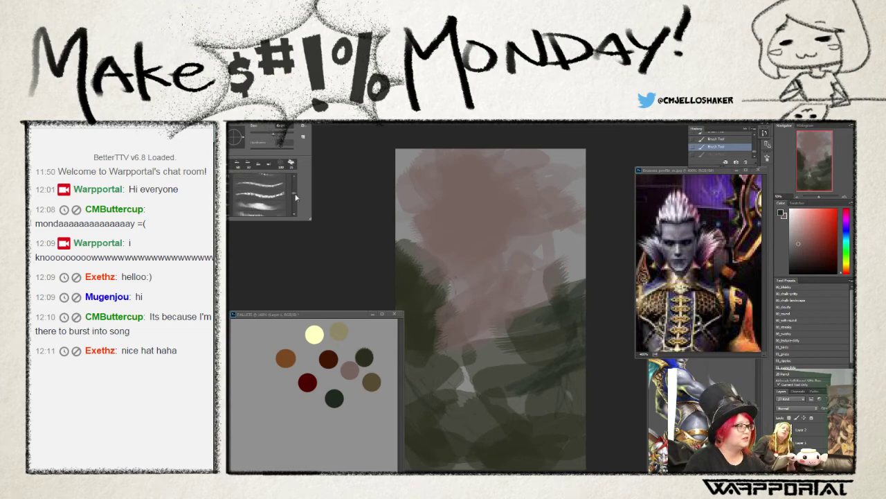
scroll(295, 198, down, 2)
scroll(295, 198, down, 2)
scroll(294, 199, down, 2)
scroll(295, 199, down, 2)
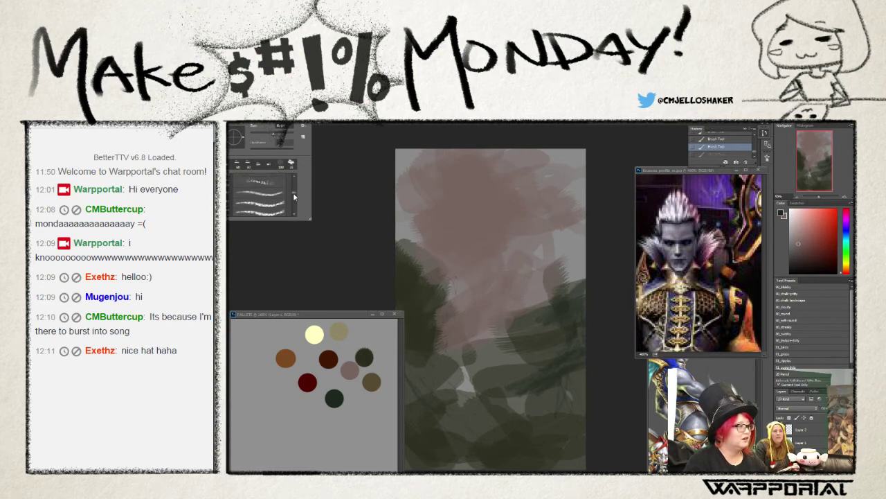
scroll(290, 198, down, 2)
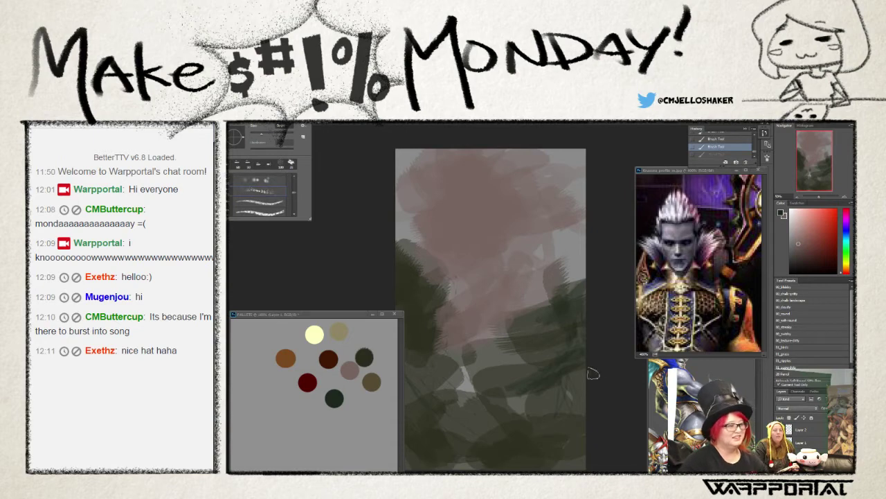
click(480, 323)
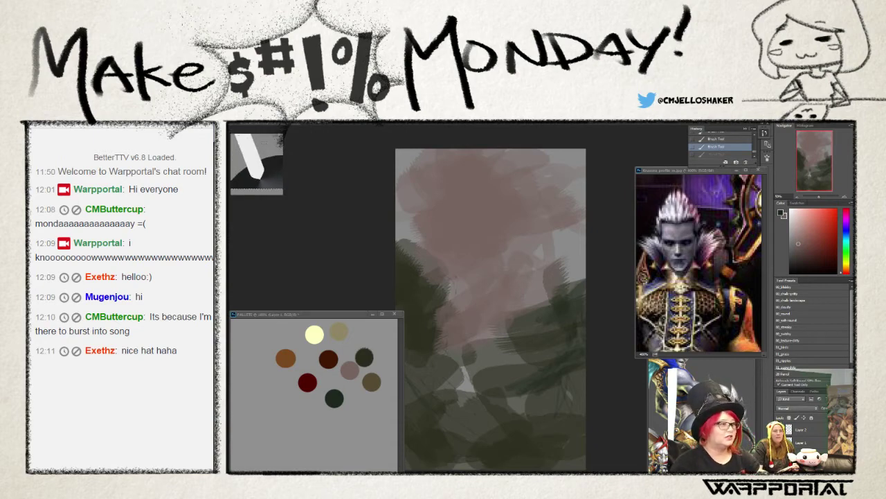
drag(533, 347, 513, 326)
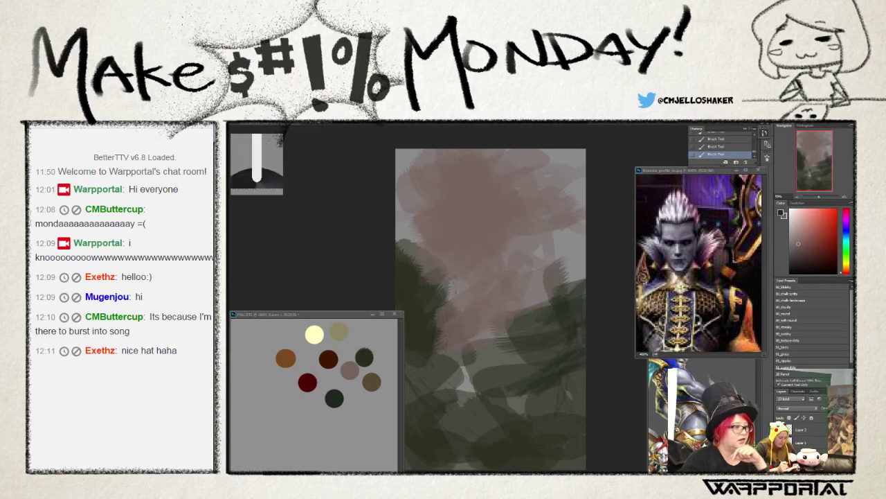
- Sample the olive palette colour and select a textured brush preset
alt+click(372, 379)
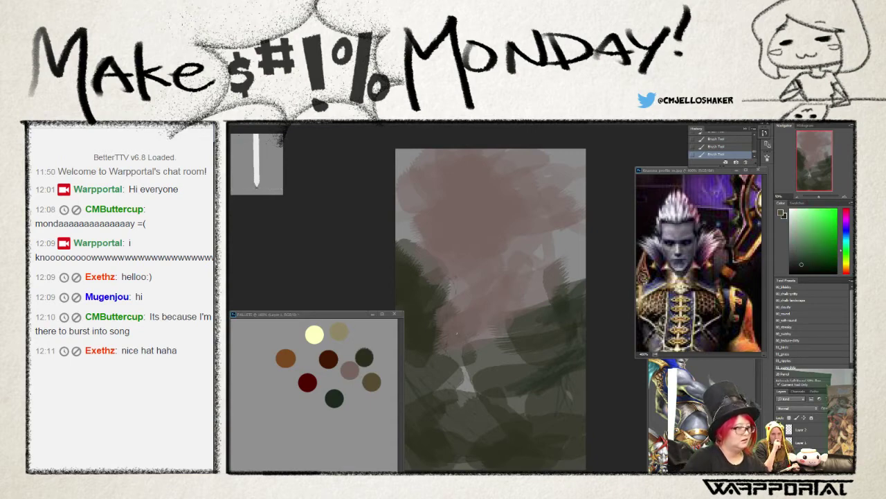
key(F5)
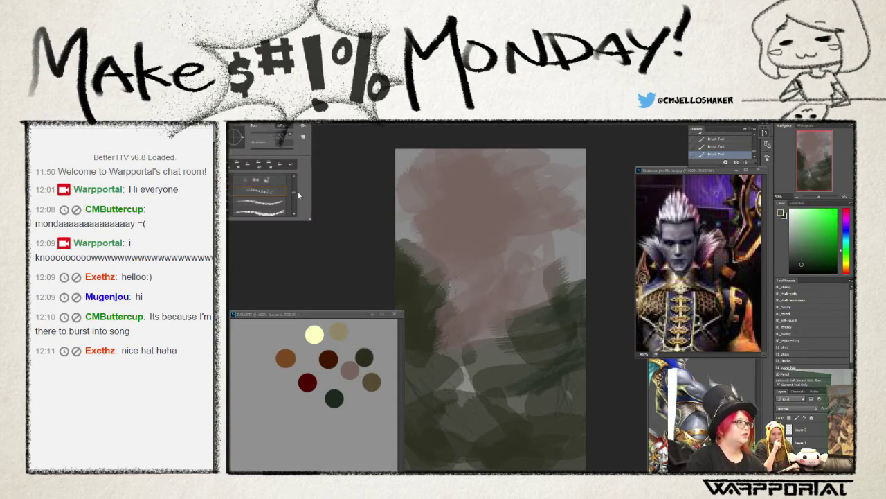
drag(293, 196, 298, 210)
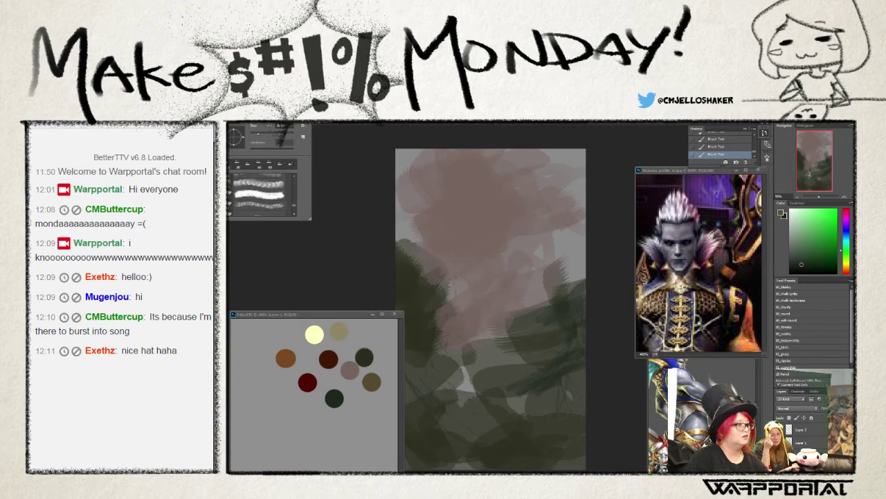
key(Escape)
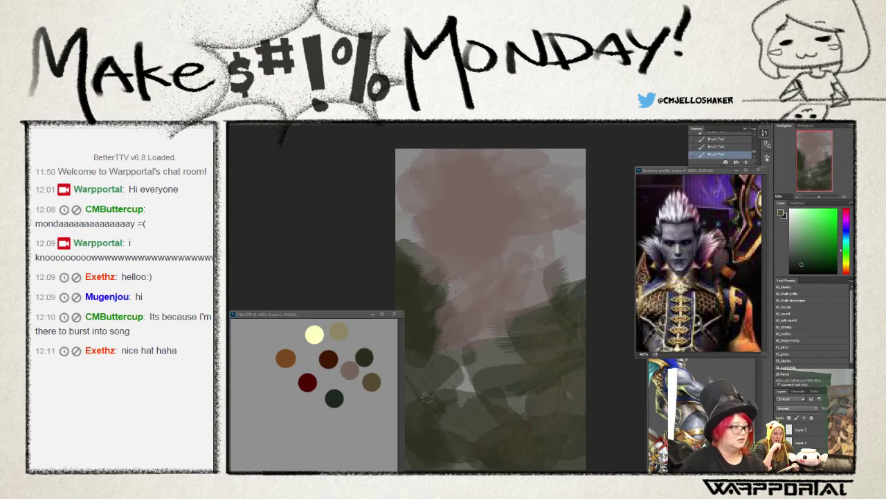
- Paint dark textured olive strokes over the canvas upper-left and middle
drag(409, 259, 391, 294)
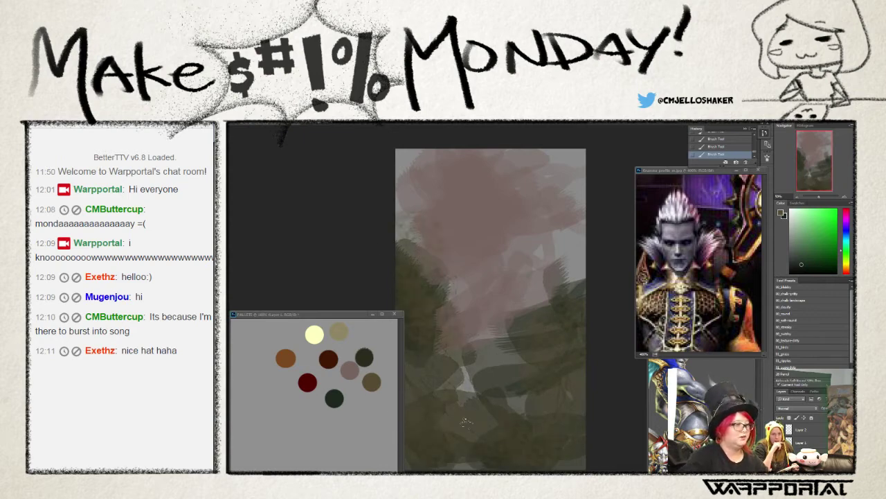
mouse_move(459, 382)
mouse_down()
mouse_move(489, 305)
mouse_move(572, 249)
mouse_move(457, 291)
mouse_up()
mouse_move(443, 243)
mouse_down()
mouse_move(415, 158)
mouse_move(445, 252)
mouse_move(535, 269)
mouse_move(541, 200)
mouse_move(417, 166)
mouse_up()
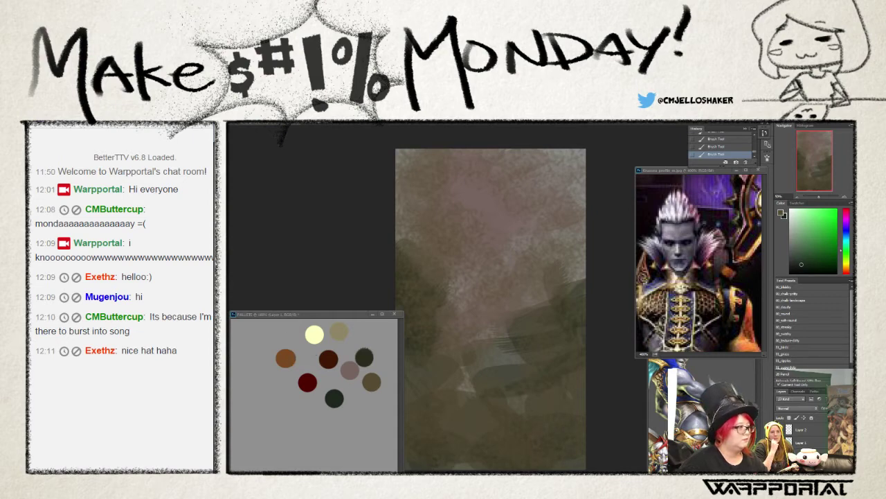
- Lighten the palette's orange-brown to a brighter orange and paint it across the upper-left
key(i)
click(285, 357)
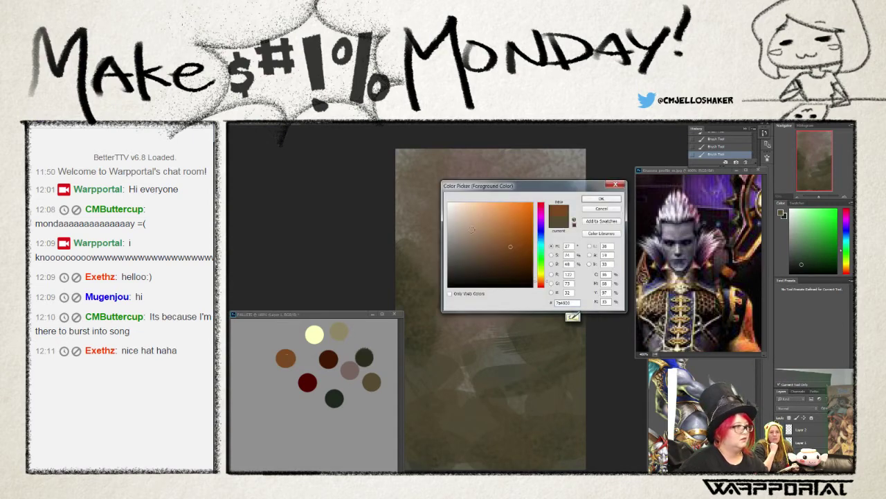
drag(513, 246, 509, 211)
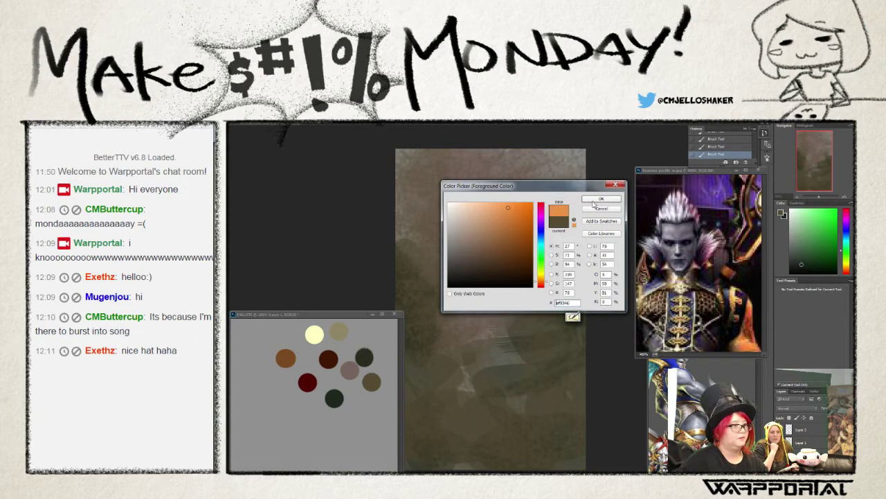
click(594, 201)
mouse_move(419, 191)
mouse_down()
mouse_move(449, 169)
mouse_move(405, 201)
mouse_move(443, 159)
mouse_move(481, 184)
mouse_move(397, 169)
mouse_up()
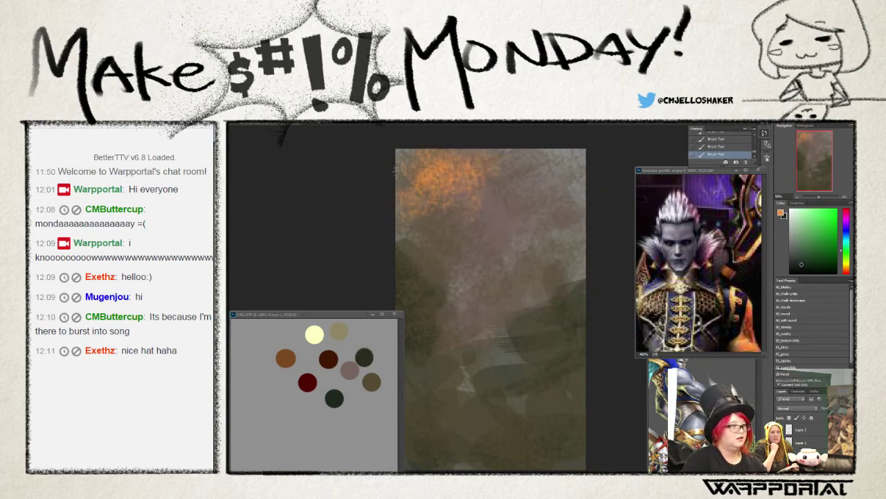
mouse_move(450, 194)
mouse_down()
mouse_move(419, 256)
mouse_move(491, 264)
mouse_move(478, 204)
mouse_move(505, 239)
mouse_move(415, 291)
mouse_move(471, 347)
mouse_up()
drag(488, 308, 433, 332)
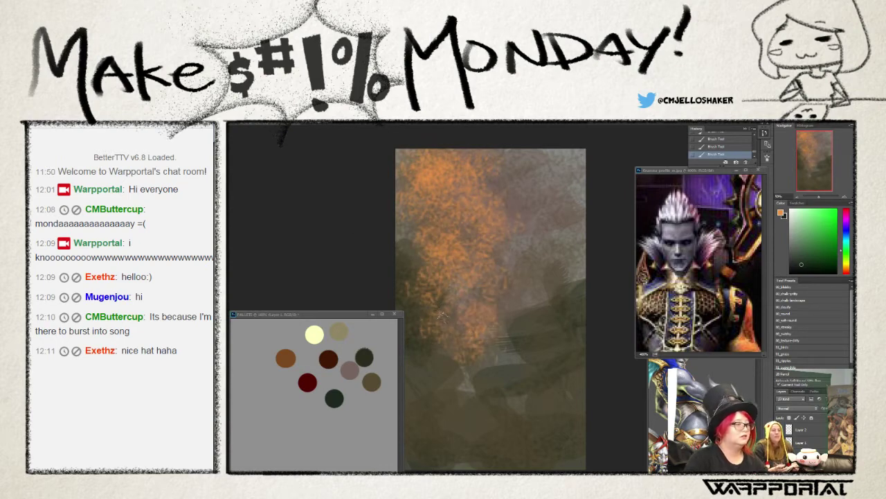
drag(478, 221, 413, 187)
drag(461, 153, 402, 173)
drag(443, 252, 410, 329)
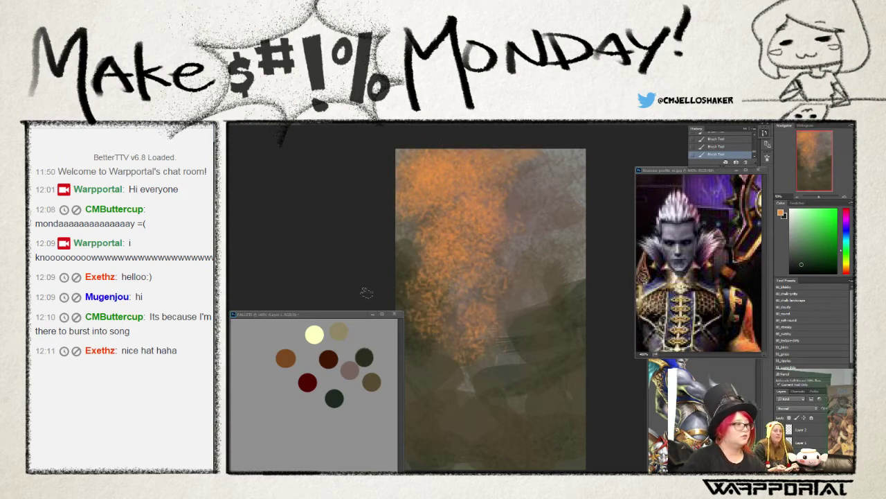
- Paint dark green strokes over the right-centre and middle, then undo the unwanted ones
alt+click(363, 355)
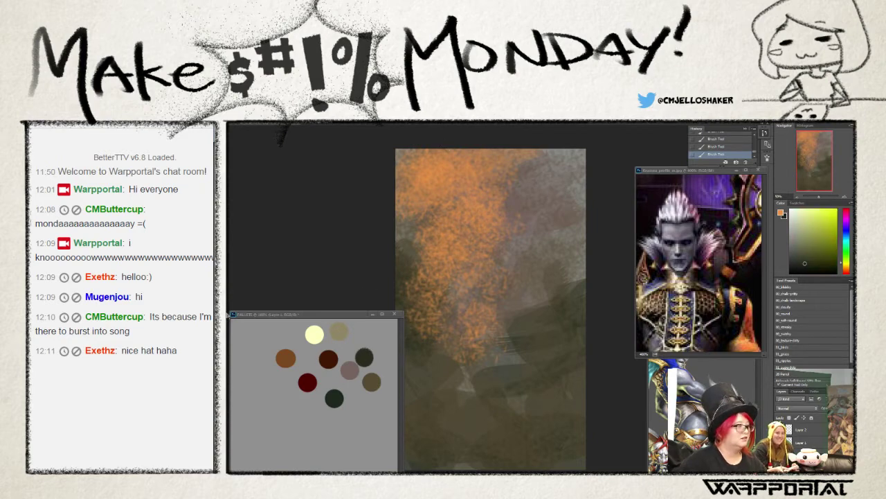
key(x)
mouse_move(534, 284)
mouse_down()
mouse_move(516, 311)
mouse_move(530, 263)
mouse_move(561, 245)
mouse_up()
drag(530, 331, 520, 388)
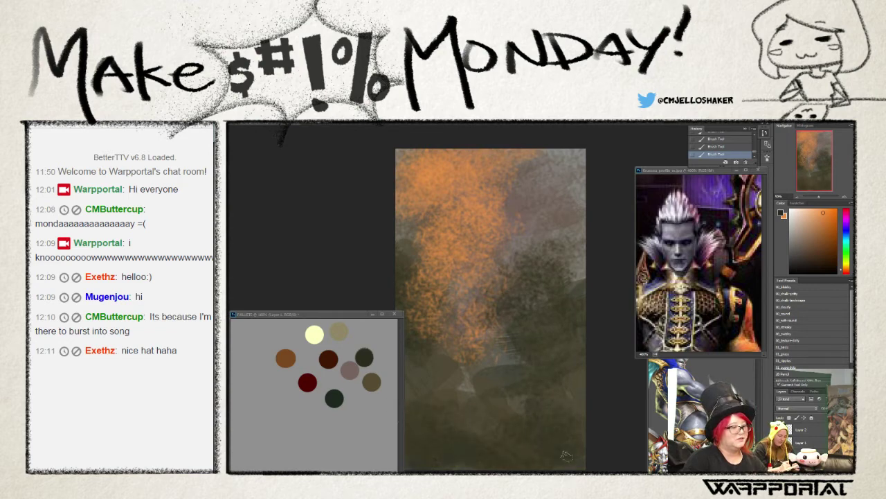
mouse_move(460, 405)
mouse_down()
mouse_move(471, 346)
mouse_move(430, 297)
mouse_move(422, 208)
mouse_move(405, 205)
mouse_up()
drag(392, 377, 387, 437)
click(460, 413)
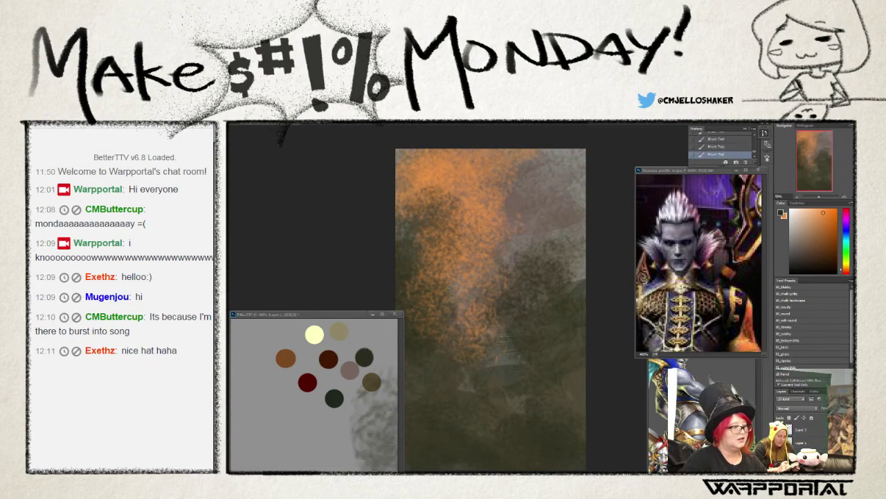
key(ctrl+alt+z)
key(ctrl+alt+z)
key(ctrl+alt+z)
key(ctrl+alt+z)
key(ctrl+alt+z)
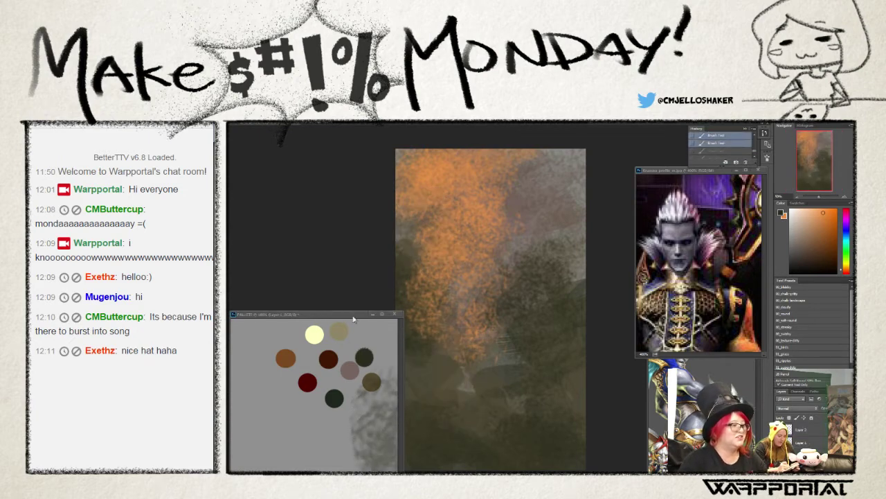
key(ctrl+alt+z)
- Step back one more history state and move the colour palette window up, shrinking it
key(ctrl+alt+z)
click(350, 317)
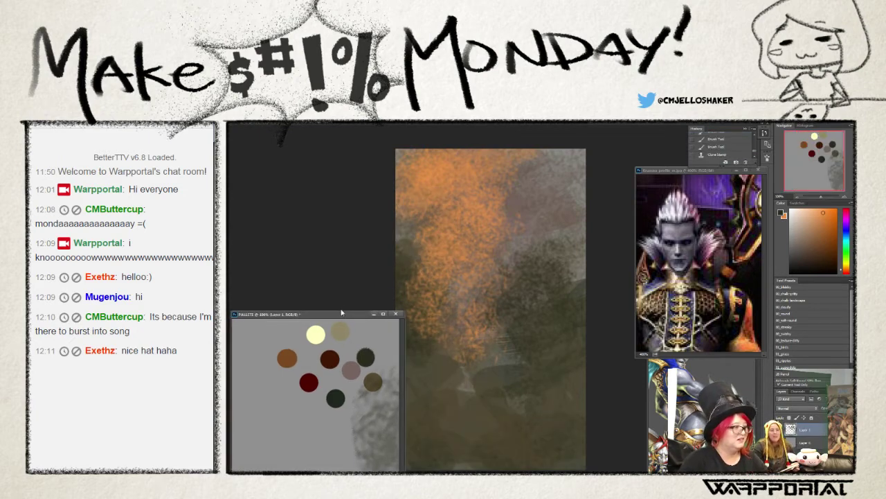
key(ctrl+alt+z)
mouse_move(356, 318)
mouse_down()
mouse_move(355, 178)
mouse_move(365, 144)
mouse_move(357, 146)
mouse_up()
drag(404, 319, 353, 284)
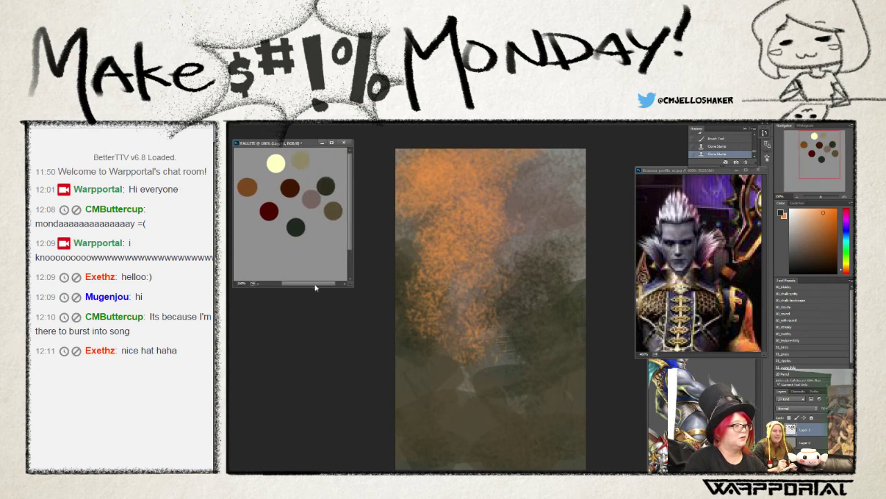
- Darken the bottom, middle and top orange areas with dark strokes, then sample orange from the canvas
click(446, 422)
mouse_move(450, 415)
mouse_down()
mouse_move(464, 374)
mouse_move(402, 360)
mouse_up()
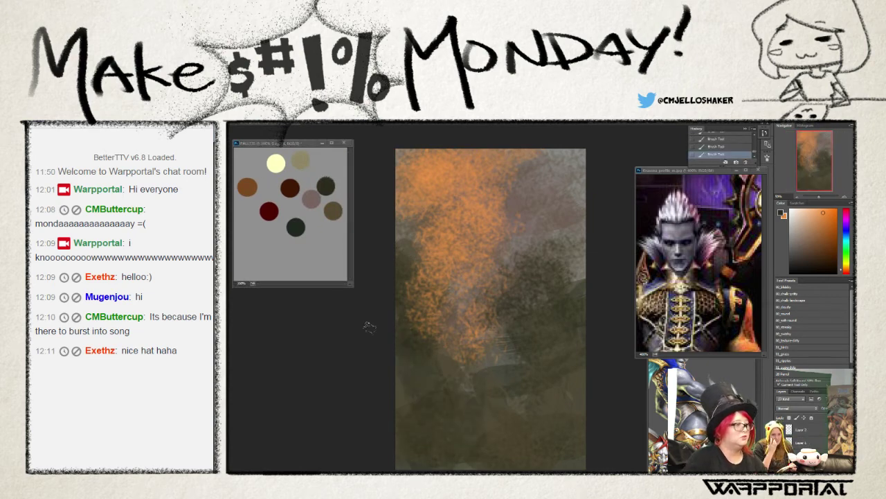
drag(450, 465, 528, 461)
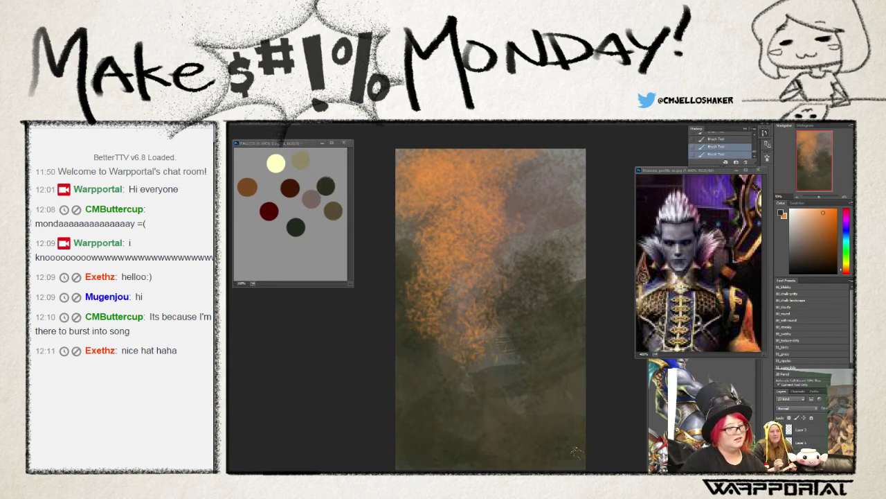
mouse_move(496, 436)
mouse_down()
mouse_move(464, 360)
mouse_move(422, 305)
mouse_move(409, 239)
mouse_up()
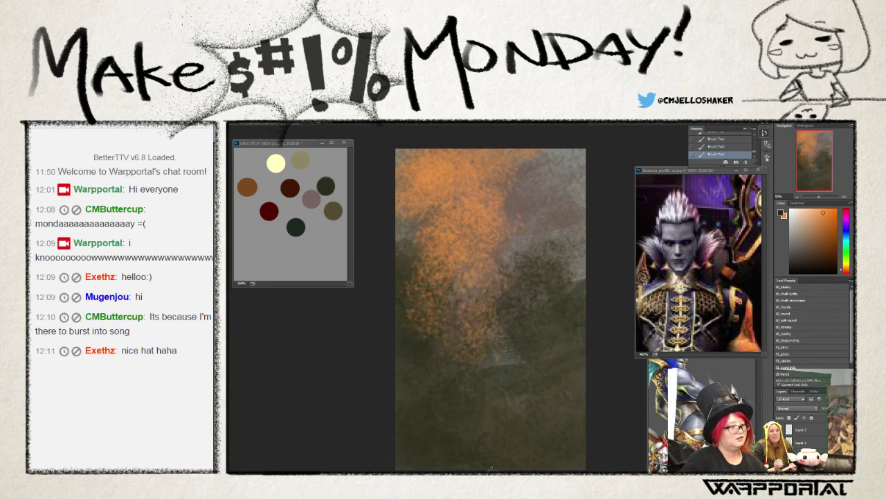
mouse_move(587, 173)
mouse_down()
mouse_move(498, 159)
mouse_move(575, 270)
mouse_up()
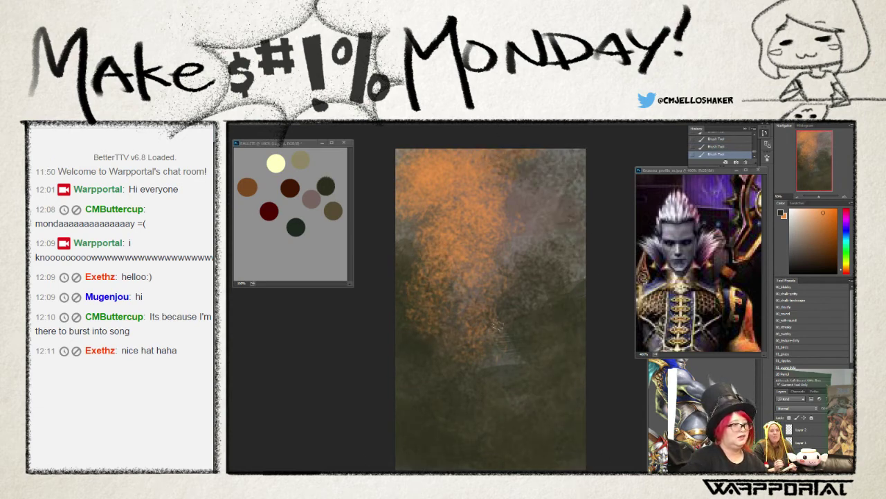
drag(561, 229, 477, 298)
drag(527, 193, 443, 207)
drag(374, 223, 429, 173)
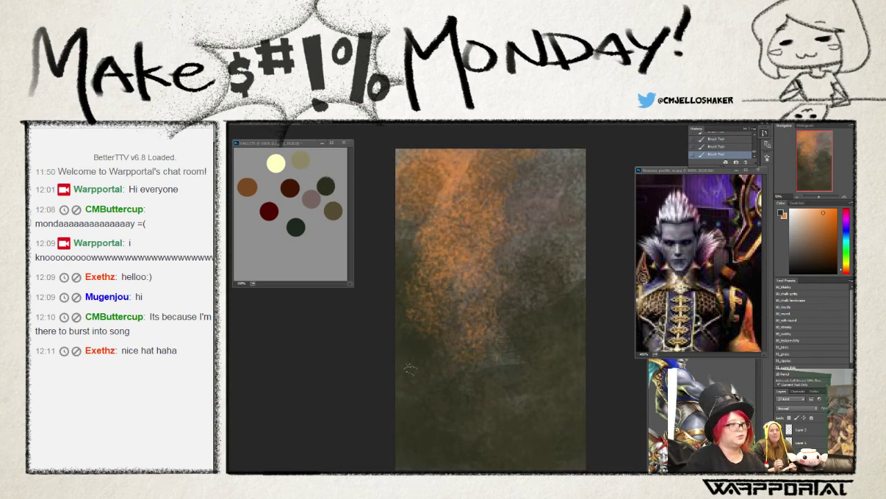
alt+click(457, 164)
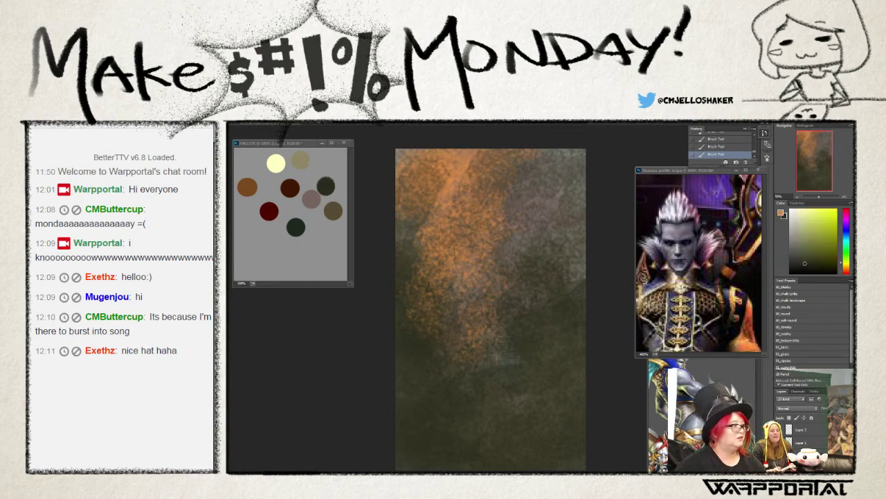
click(781, 214)
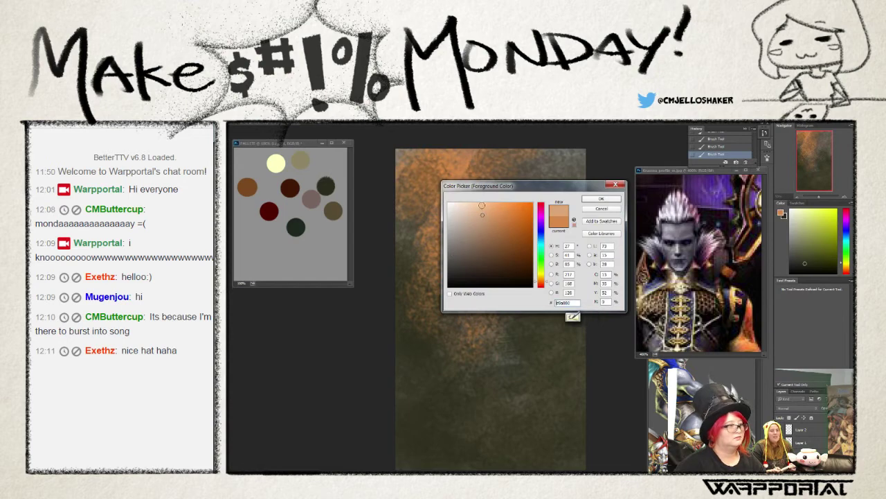
- Choose a lighter peach colour and brush it into the upper-left and along the left edge
click(482, 204)
click(592, 200)
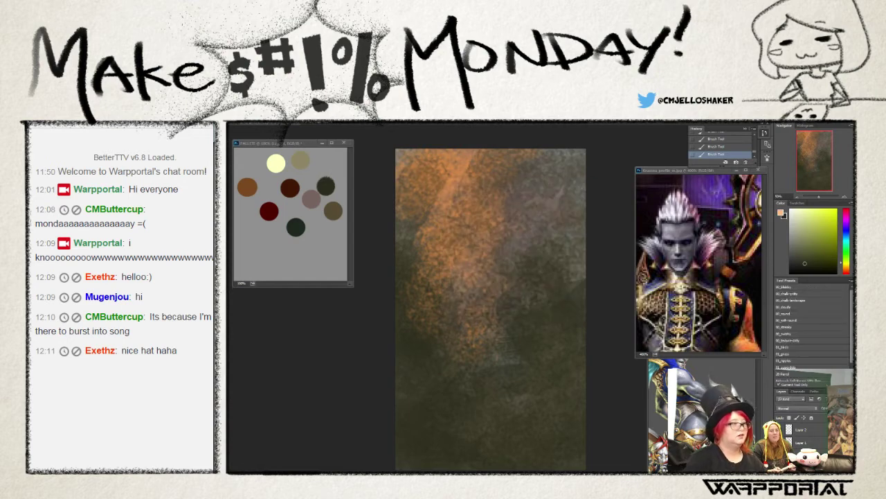
mouse_move(454, 144)
mouse_down()
mouse_move(409, 170)
mouse_move(416, 192)
mouse_up()
drag(447, 166, 402, 202)
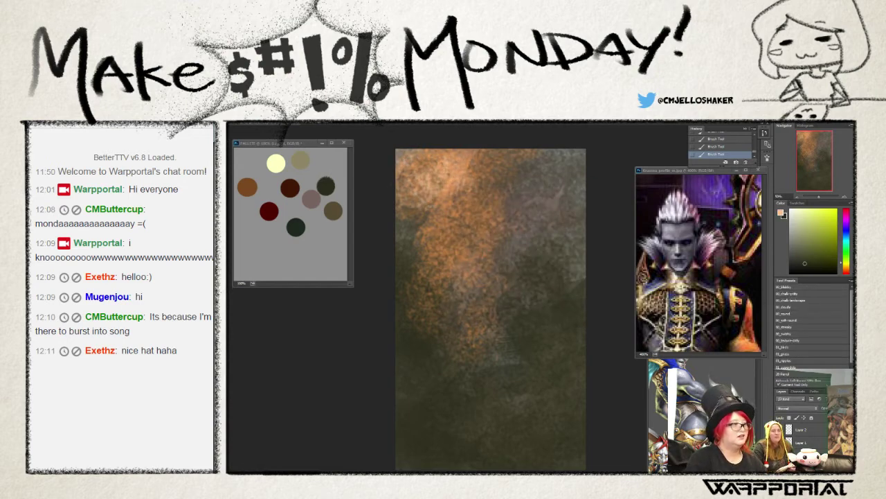
mouse_move(424, 153)
mouse_down()
mouse_move(392, 209)
mouse_move(399, 211)
mouse_move(398, 173)
mouse_move(513, 183)
mouse_up()
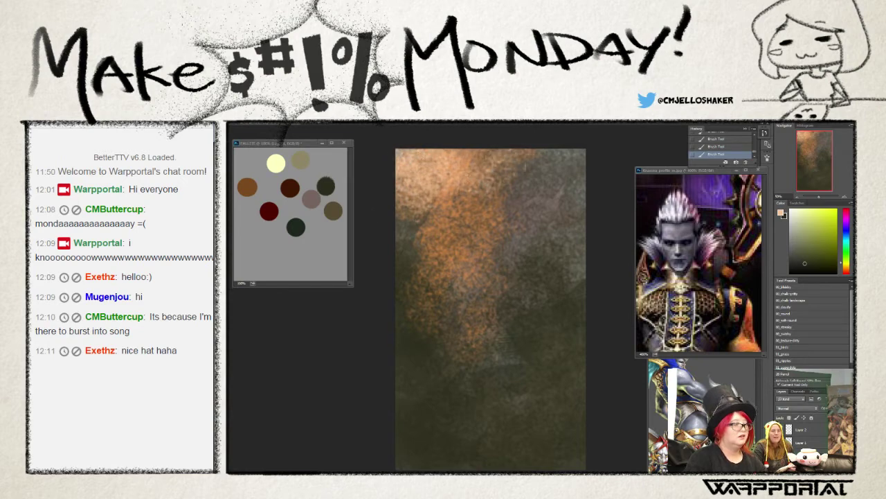
drag(412, 207, 402, 273)
- Add light grey texture across the upper right and lighten the upper-left edge
drag(492, 283, 525, 256)
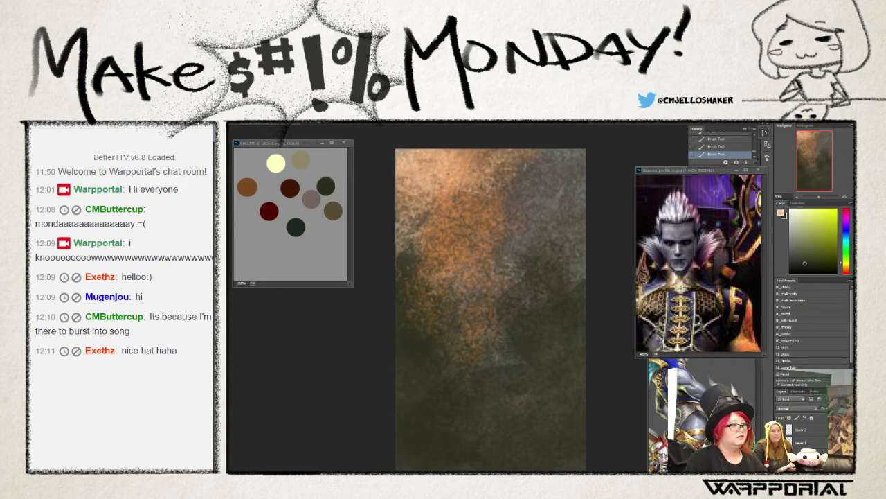
drag(439, 275, 540, 263)
drag(508, 237, 559, 228)
mouse_move(538, 169)
mouse_down()
mouse_move(568, 213)
mouse_move(585, 200)
mouse_up()
drag(583, 233, 541, 207)
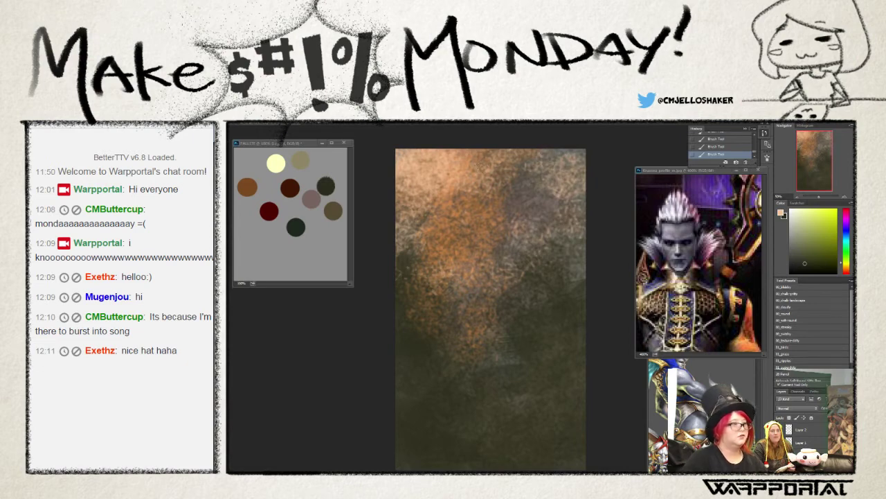
mouse_move(500, 243)
mouse_down()
mouse_move(549, 251)
mouse_move(566, 284)
mouse_move(521, 196)
mouse_up()
drag(568, 179, 478, 208)
drag(409, 183, 422, 246)
drag(426, 208, 406, 263)
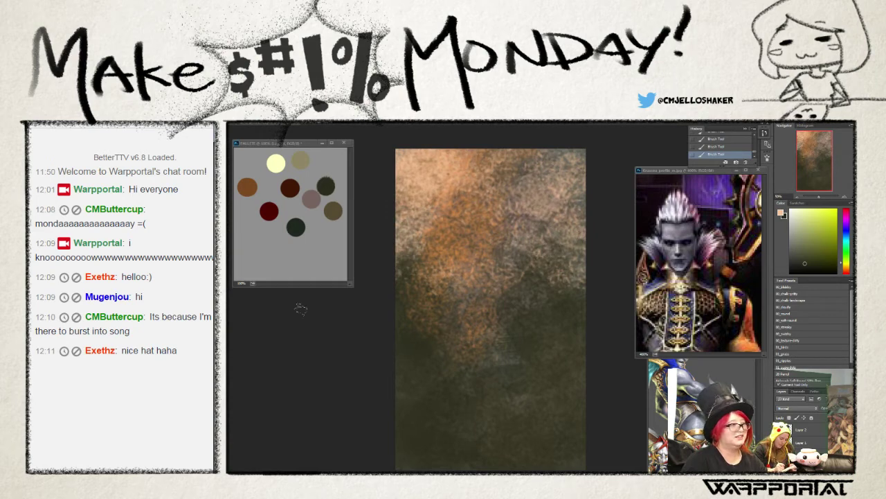
- Make the palette's dark red the painting colour and stroke it into the upper-left
alt+click(273, 212)
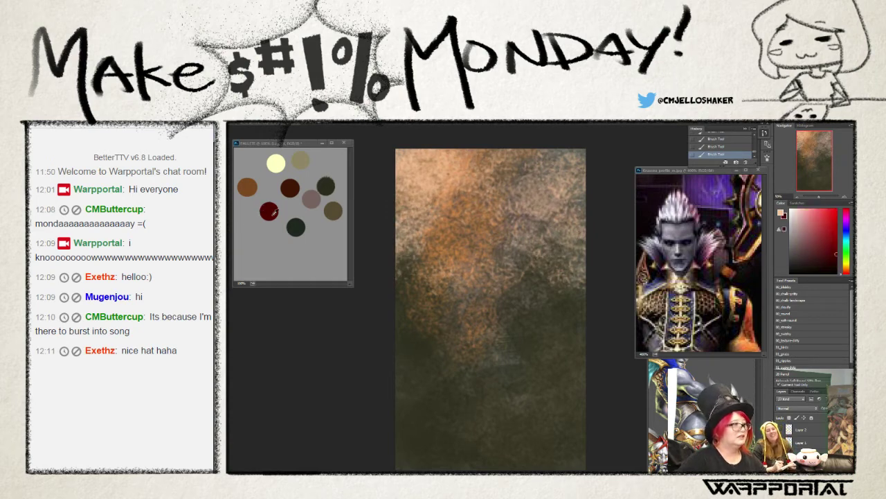
key(x)
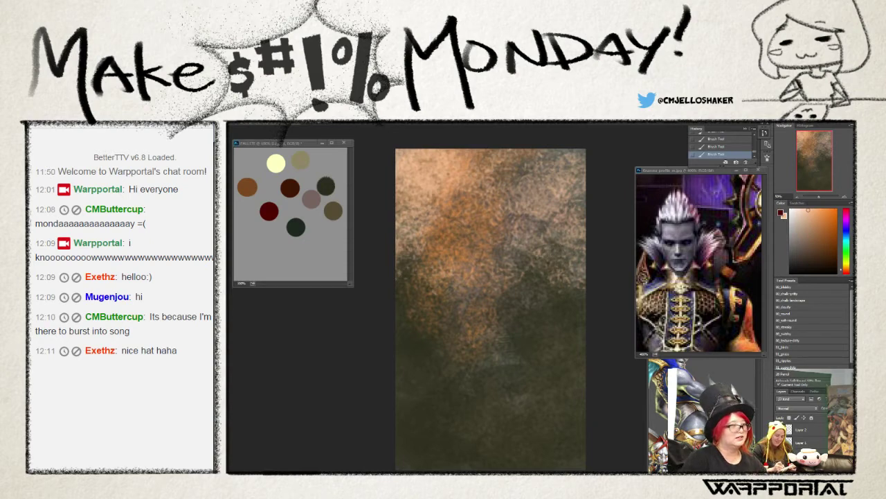
drag(438, 202, 398, 252)
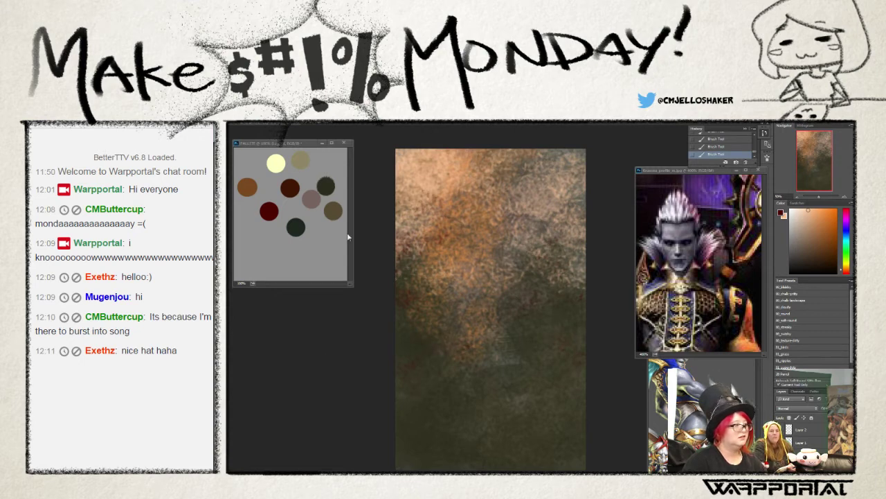
- Pick and refine the palette's dark green, then lay a faint stroke across the lower canvas
alt+click(297, 226)
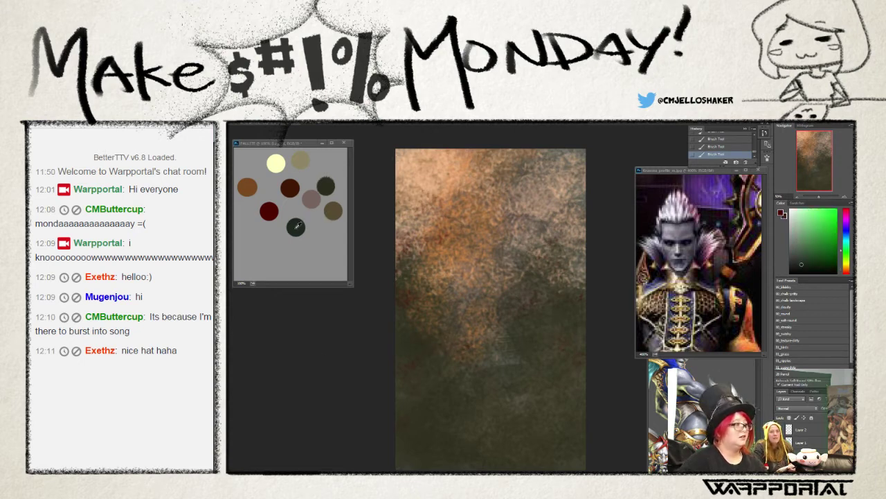
key(x)
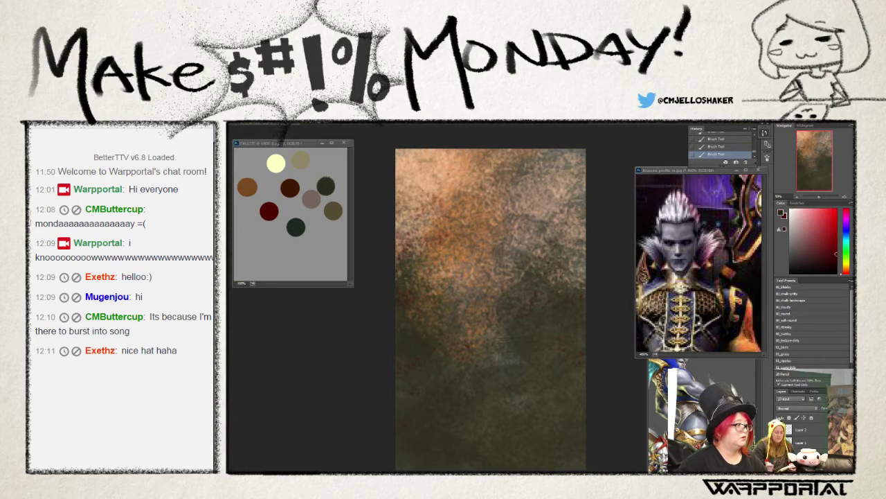
drag(464, 275, 488, 280)
click(600, 199)
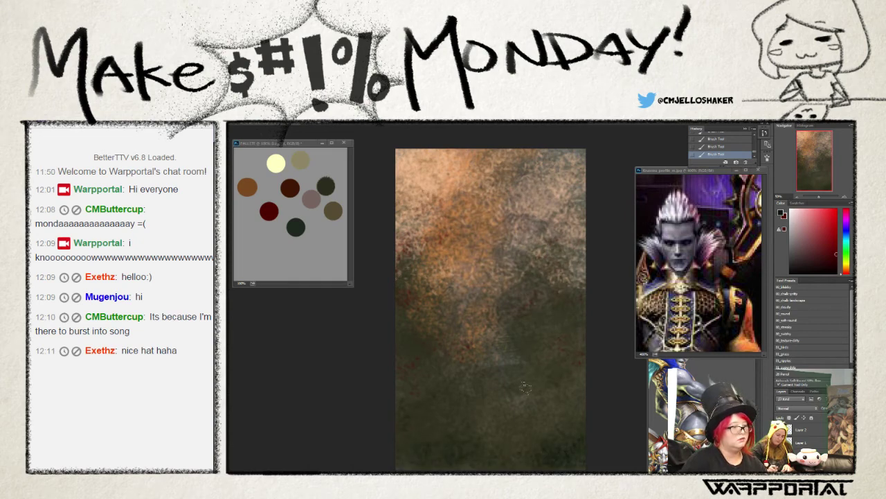
mouse_move(488, 400)
mouse_down()
mouse_move(537, 395)
mouse_move(574, 356)
mouse_up()
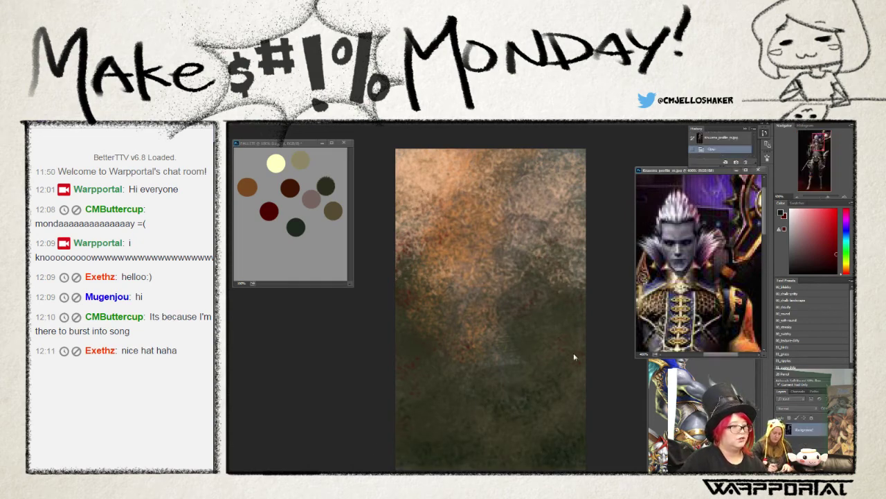
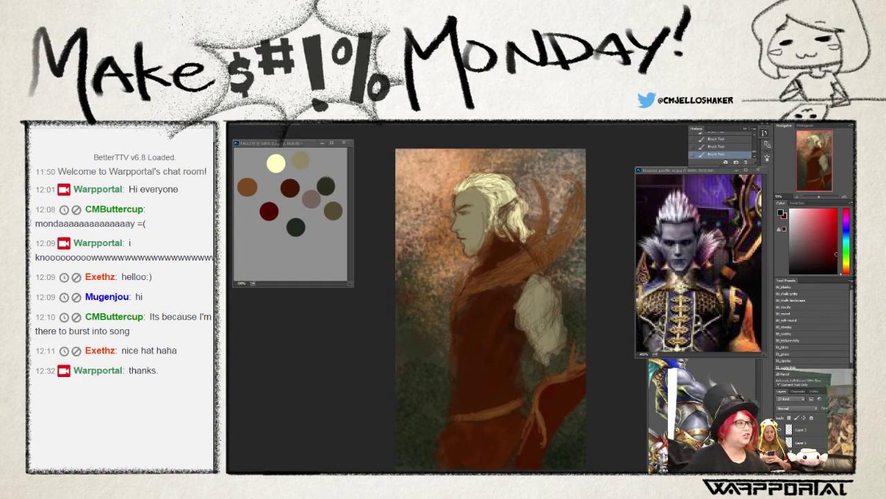
- Choose a different brush shape and paint sampled orange strokes into the background
right_click(236, 135)
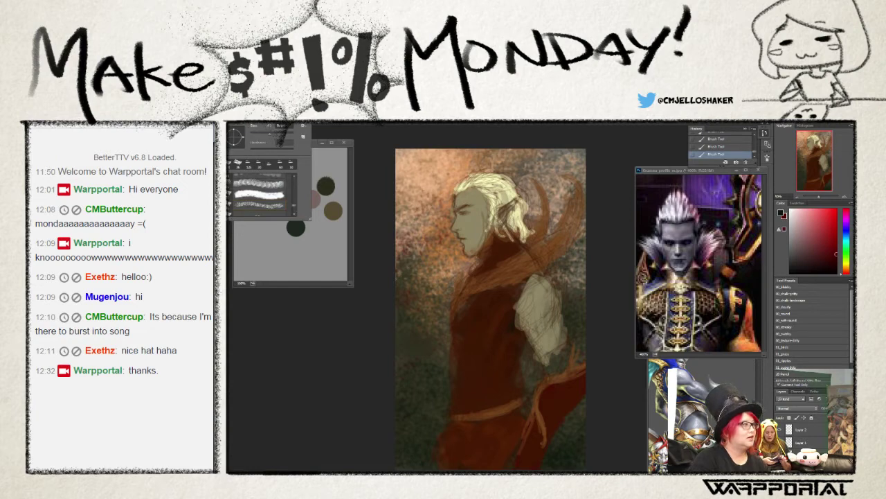
click(429, 211)
key(ctrl+alt+z)
key(ctrl+alt+z)
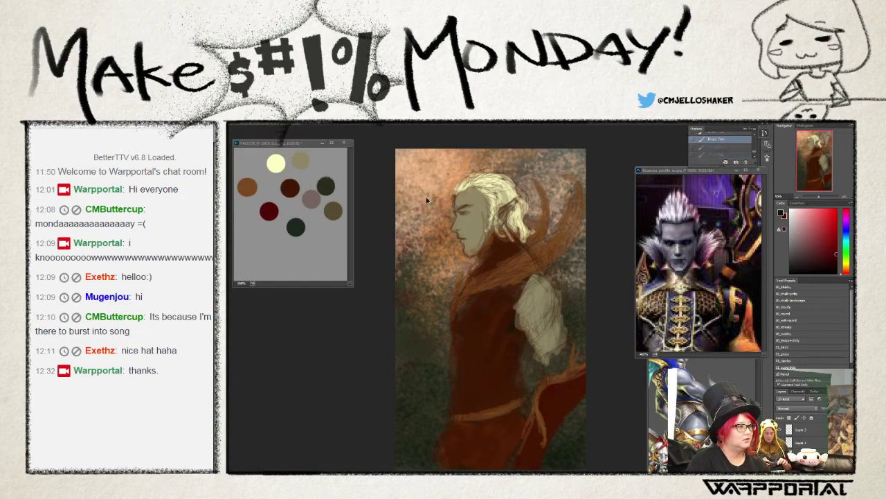
key(ctrl+alt+z)
key(ctrl+alt+z)
alt+click(447, 203)
drag(444, 201, 438, 197)
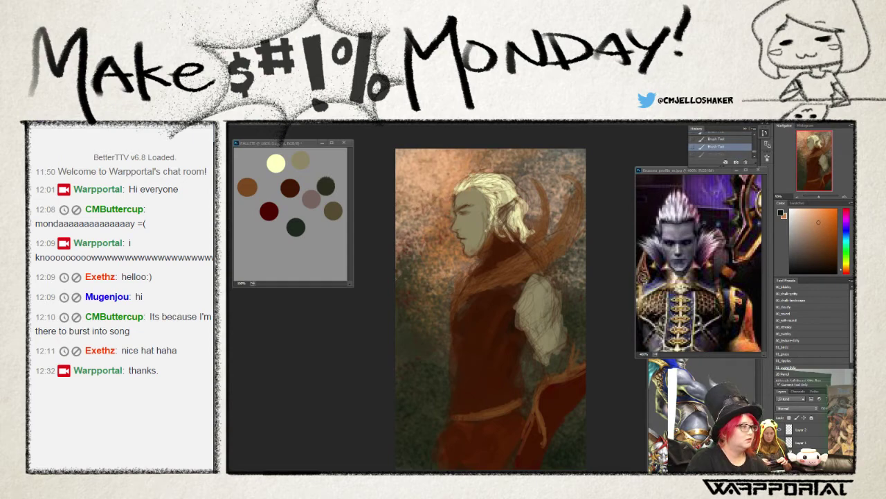
- Paint sampled peach into the background beside the neck, shoulder and chest
key(x)
key(d)
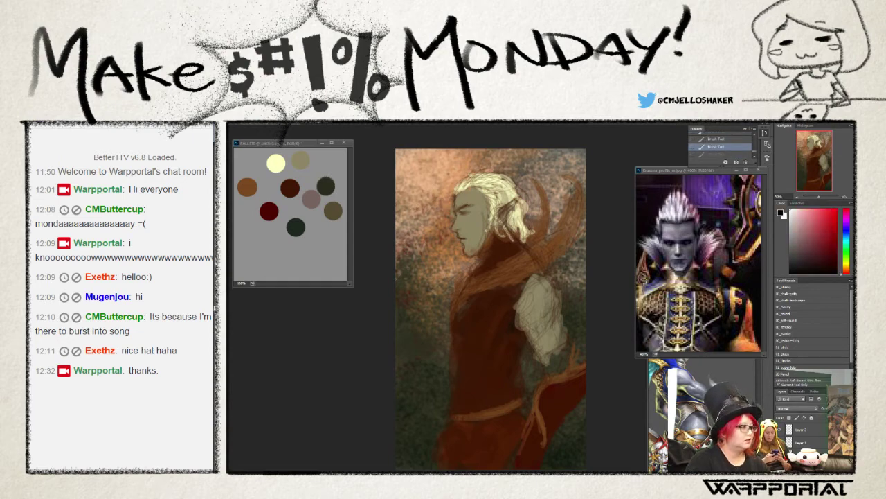
alt+click(448, 201)
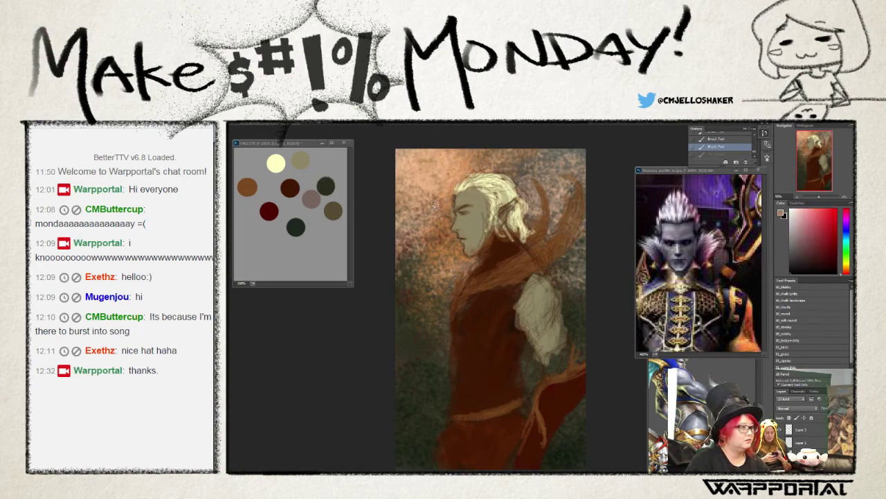
click(433, 205)
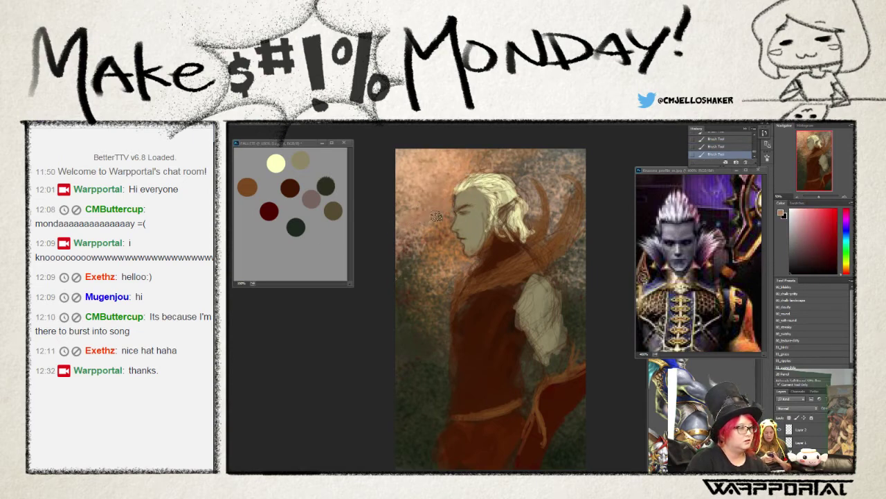
drag(436, 217, 471, 317)
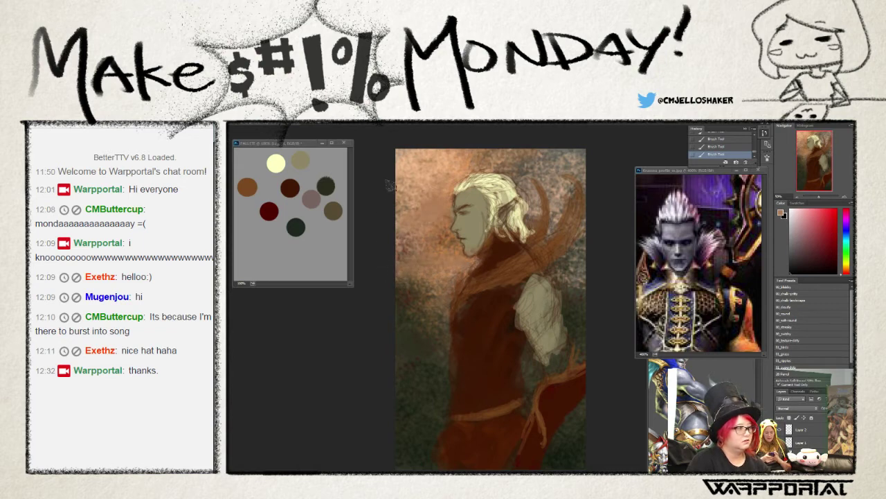
drag(534, 199, 529, 166)
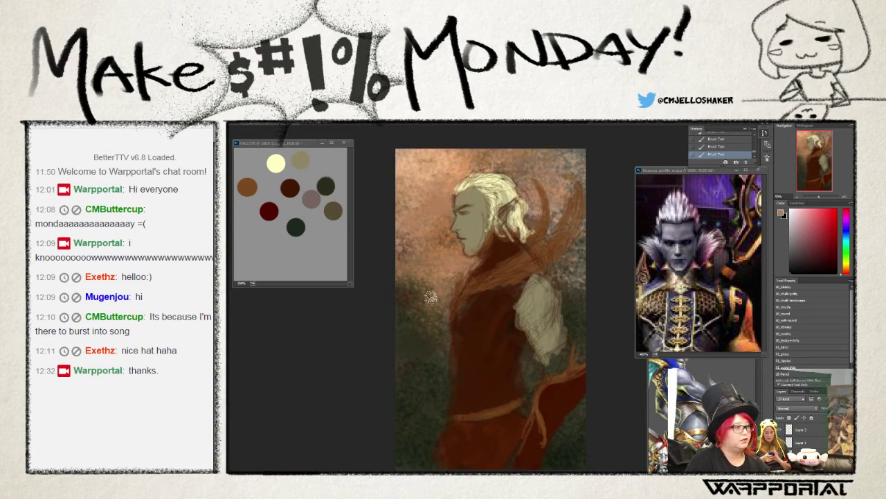
drag(443, 325, 421, 273)
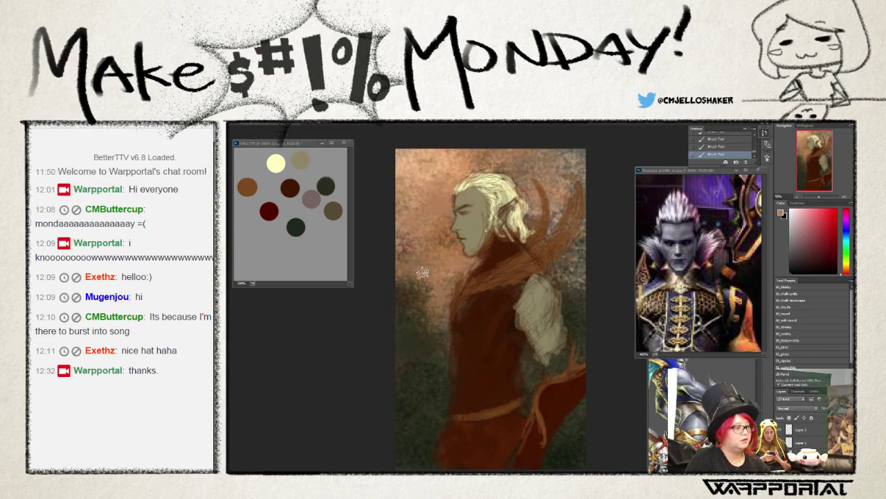
alt+click(414, 158)
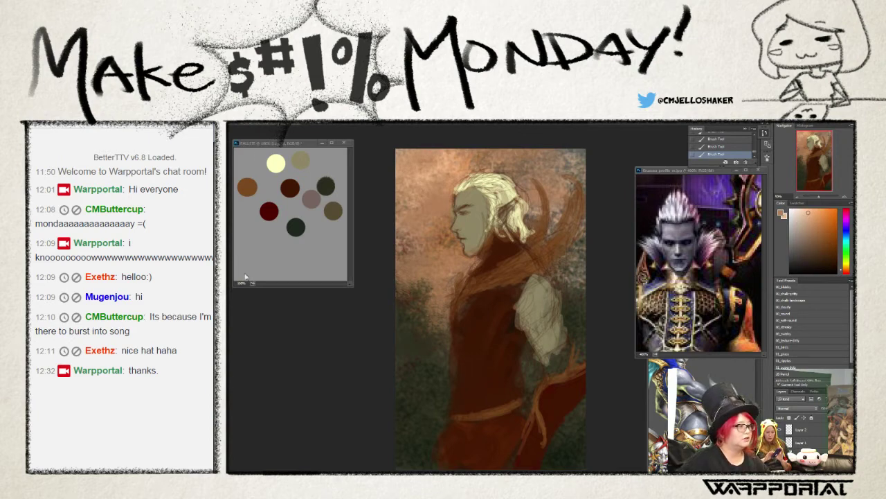
click(782, 214)
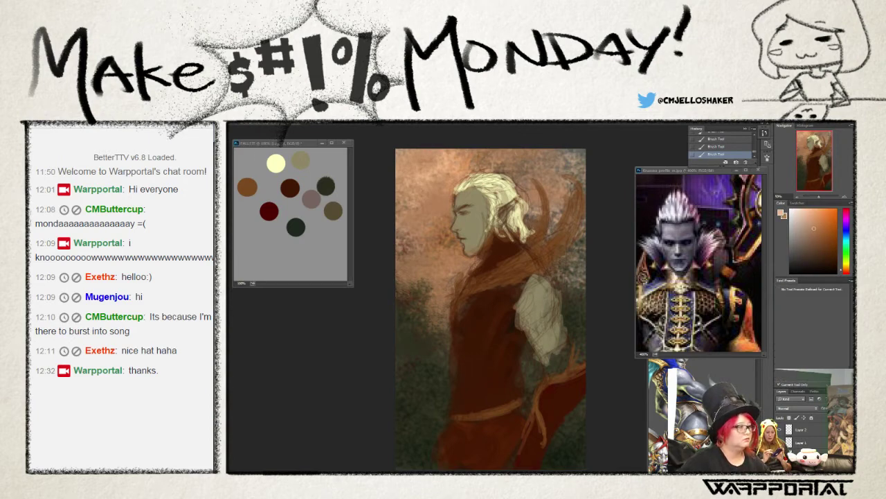
- Pick a lighter, yellower peach and test it behind the head, undoing the strokes
click(461, 203)
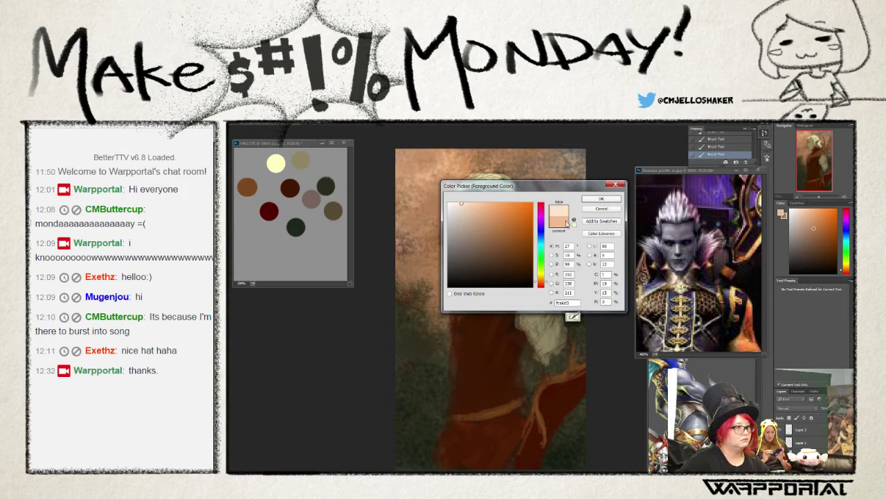
click(543, 275)
click(600, 198)
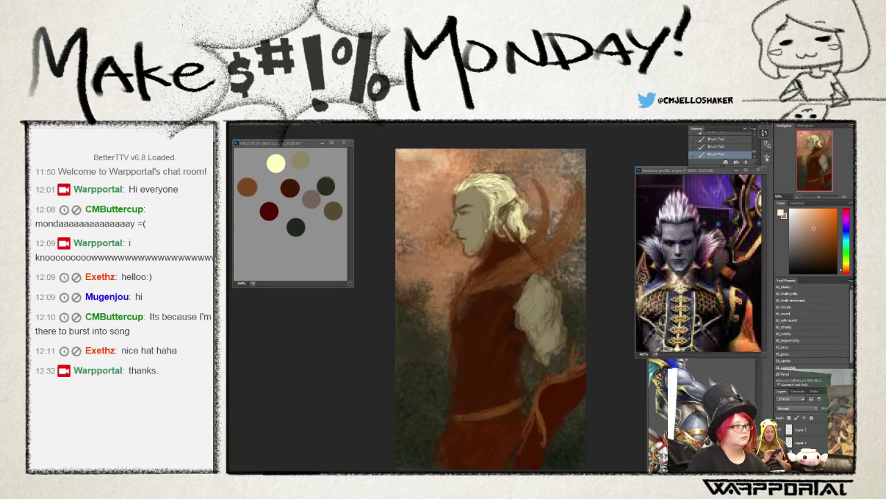
mouse_move(426, 154)
mouse_down()
mouse_move(457, 158)
mouse_move(436, 181)
mouse_up()
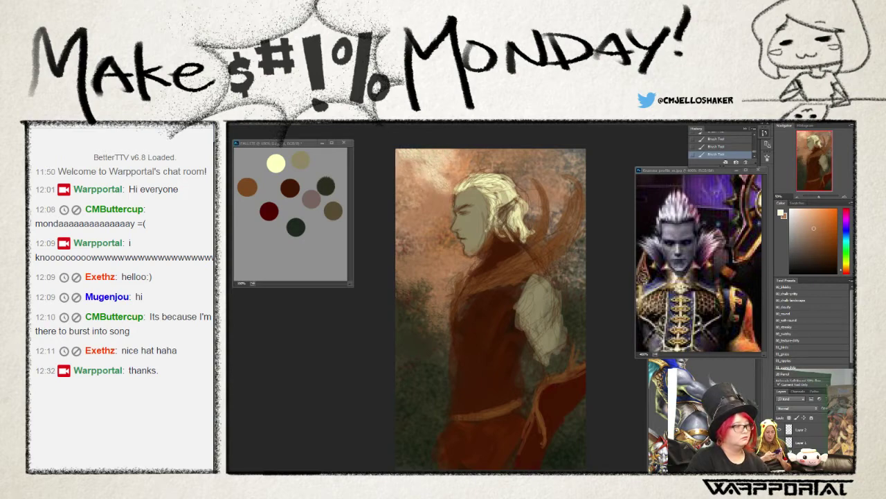
key(ctrl+alt+z)
key(ctrl+alt+z)
key(ctrl+alt+z)
key(ctrl+alt+z)
key(ctrl+alt+z)
key(ctrl+alt+z)
key(ctrl+alt+z)
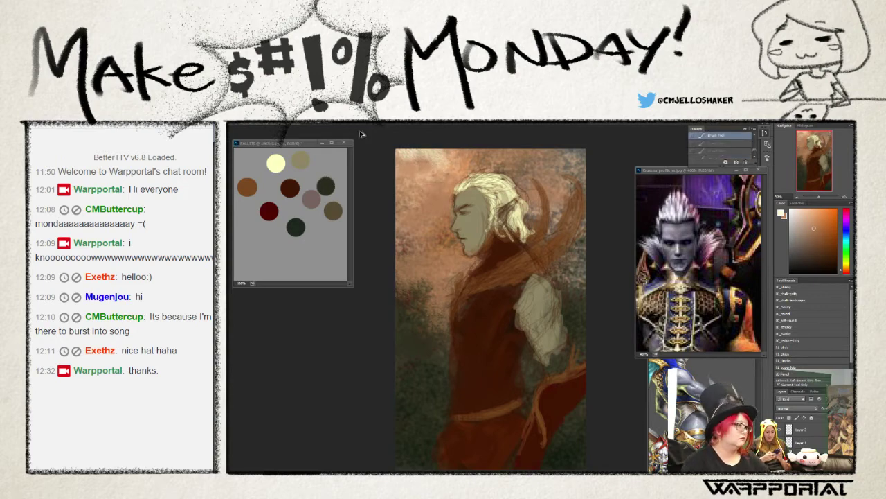
key(ctrl+alt+z)
key(ctrl+alt+z)
key(ctrl+alt+z)
key(ctrl+alt+z)
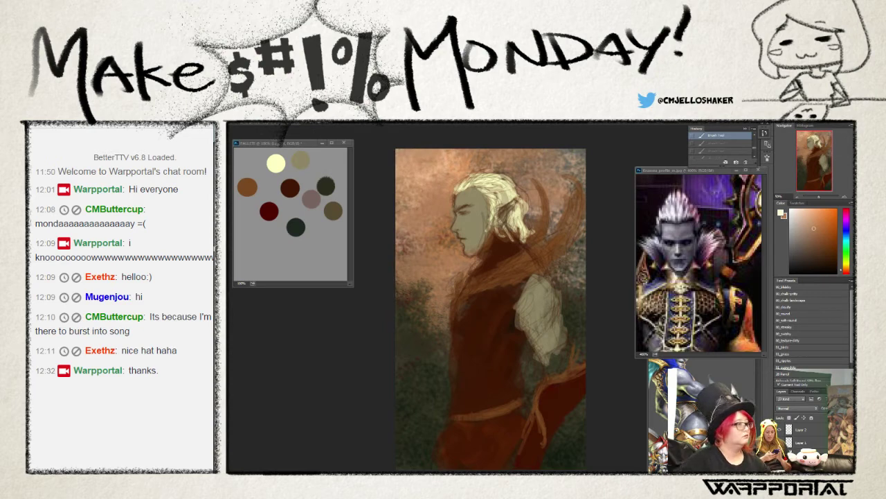
- Re-pick a light peach shade and paint it into the background above the hair
click(781, 213)
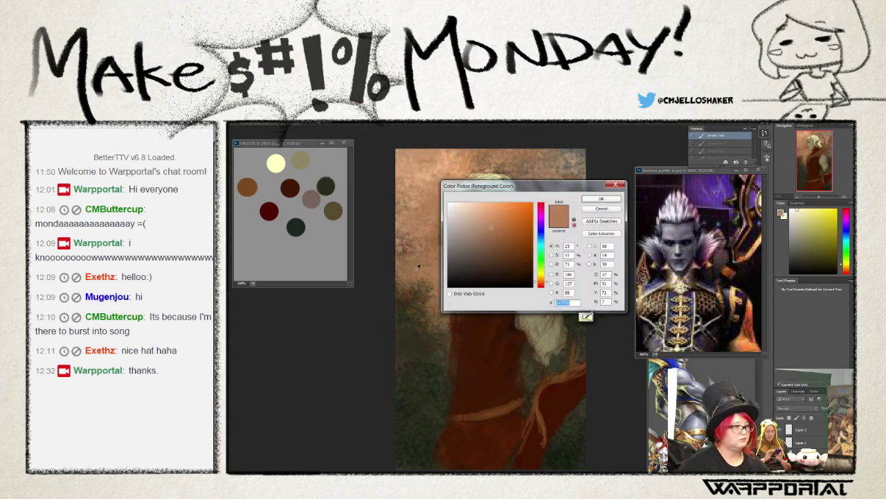
click(582, 320)
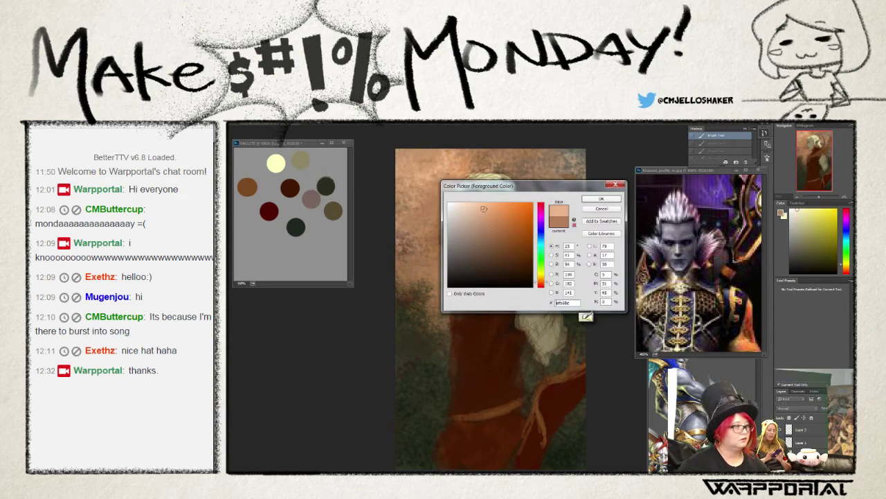
click(595, 199)
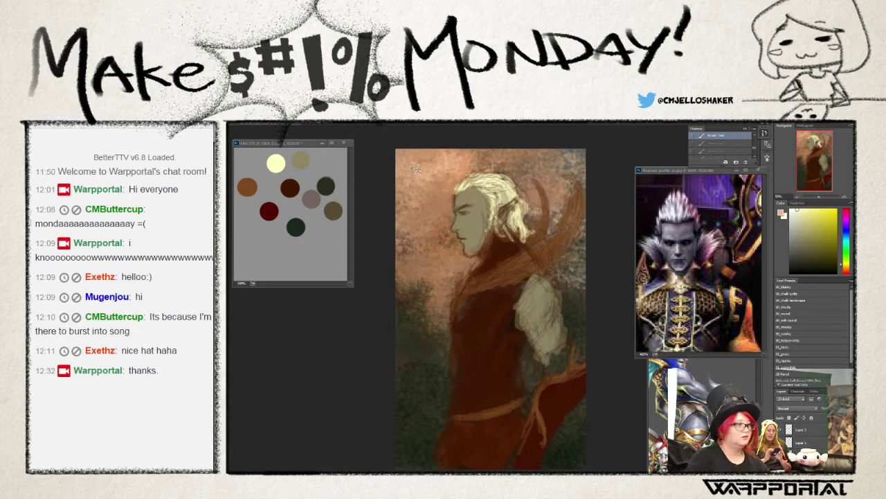
mouse_move(416, 167)
mouse_down()
mouse_move(437, 153)
mouse_move(453, 194)
mouse_move(513, 159)
mouse_move(501, 179)
mouse_move(416, 218)
mouse_move(461, 245)
mouse_move(475, 270)
mouse_move(449, 194)
mouse_move(416, 252)
mouse_move(446, 269)
mouse_up()
- Brighten the background left of the face and right of the hair with peach strokes
drag(540, 153, 592, 175)
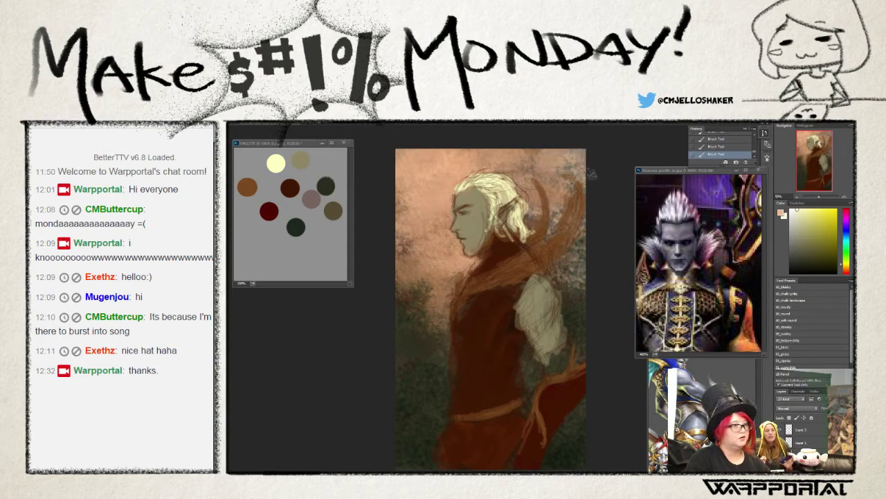
alt+click(555, 199)
drag(537, 211, 578, 232)
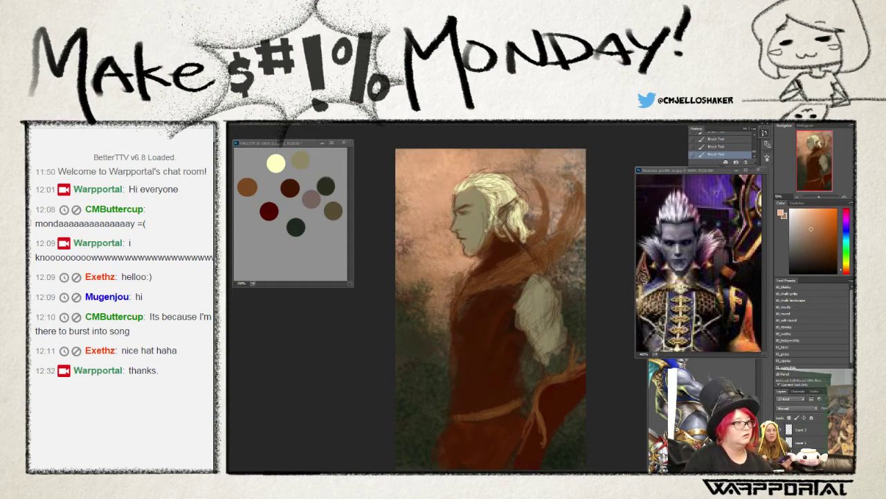
mouse_move(400, 232)
mouse_down()
mouse_move(423, 294)
mouse_move(419, 331)
mouse_move(429, 291)
mouse_move(403, 347)
mouse_up()
alt+click(409, 333)
key(ctrl+z)
- Try light orange and yellow-green strokes left of the figure, undoing the latest ones
alt+click(426, 322)
drag(451, 280, 422, 297)
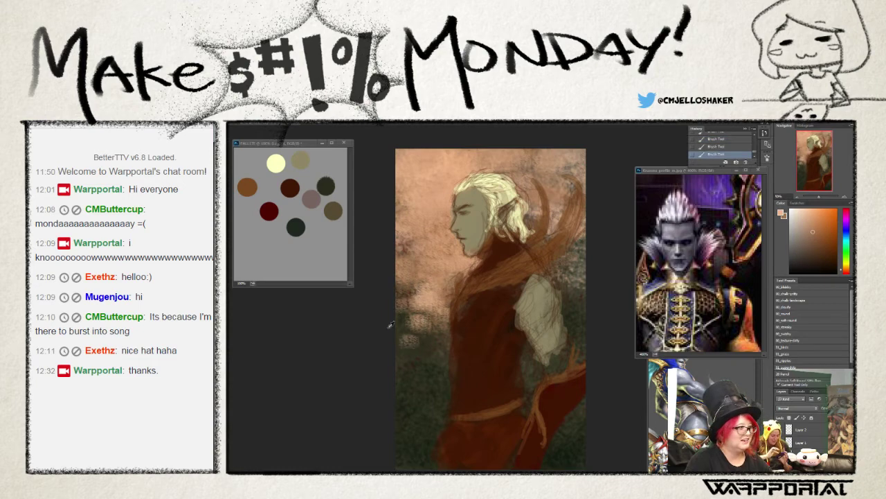
alt+click(406, 322)
drag(398, 338, 415, 319)
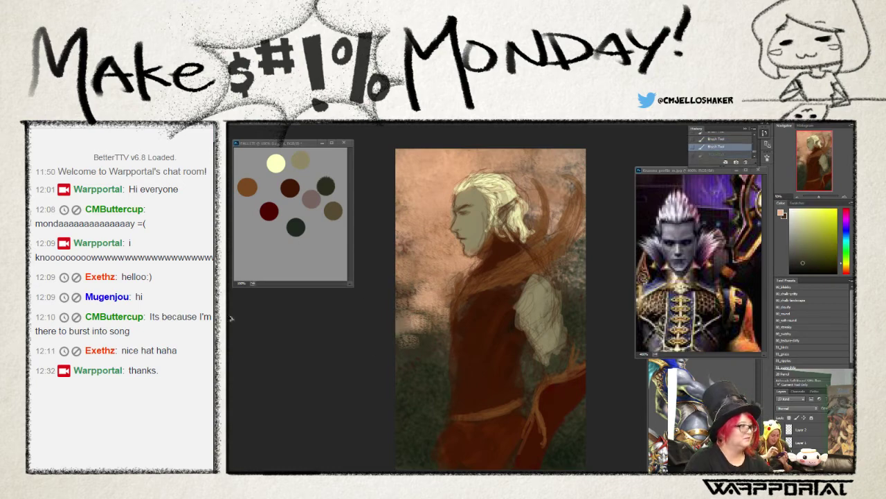
key(ctrl+z)
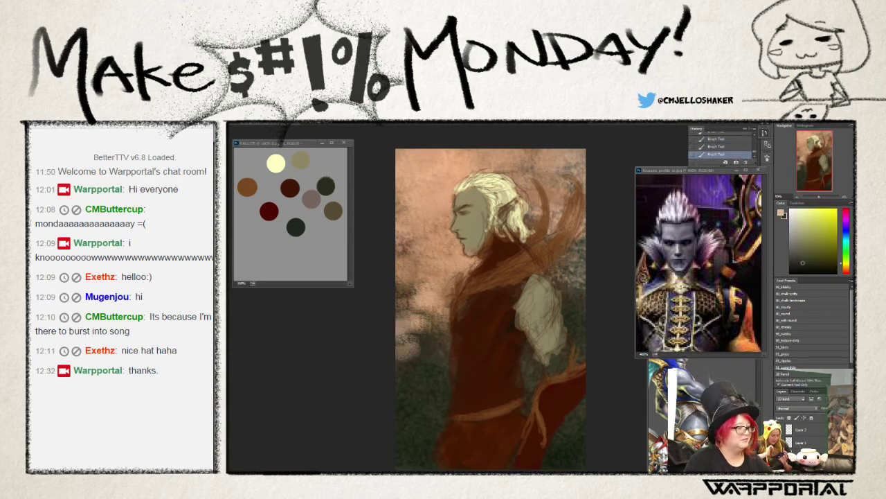
key(ctrl+alt+z)
- Paint sampled dark olive along the figure's left side and the canvas's left edge
alt+click(384, 343)
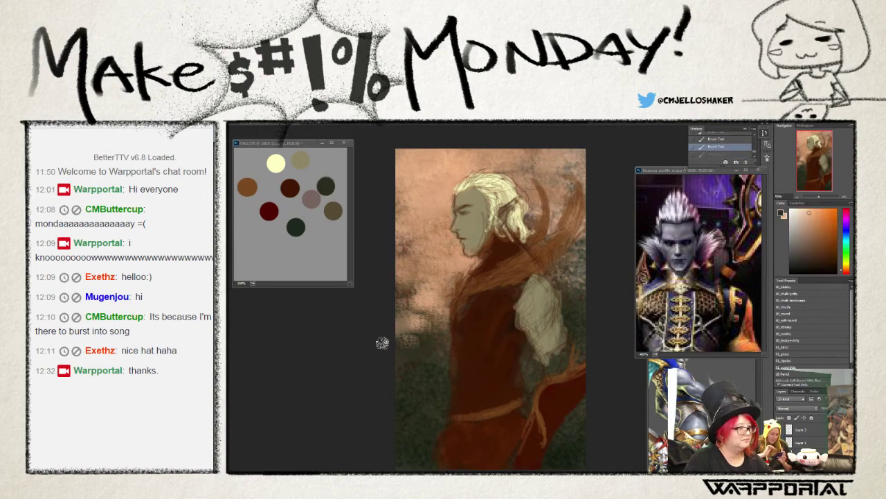
mouse_move(395, 333)
mouse_down()
mouse_move(413, 320)
mouse_move(402, 316)
mouse_move(447, 309)
mouse_move(419, 353)
mouse_move(402, 355)
mouse_up()
drag(409, 296, 439, 319)
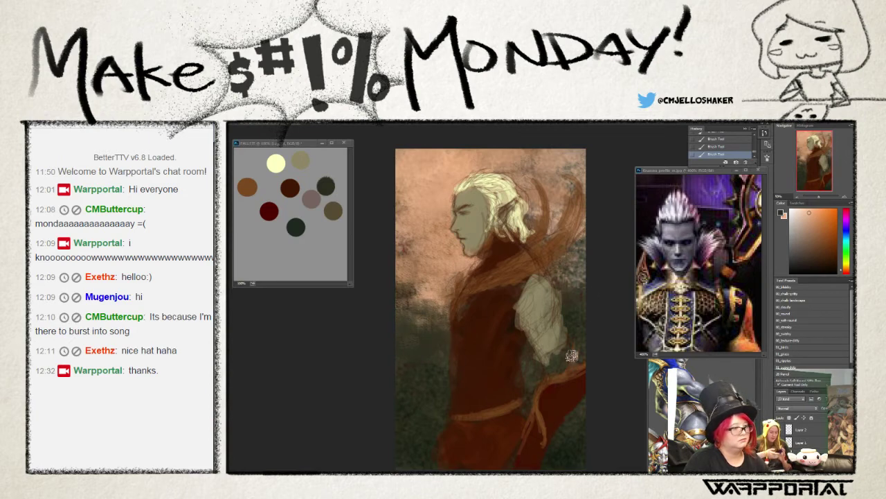
alt+click(420, 354)
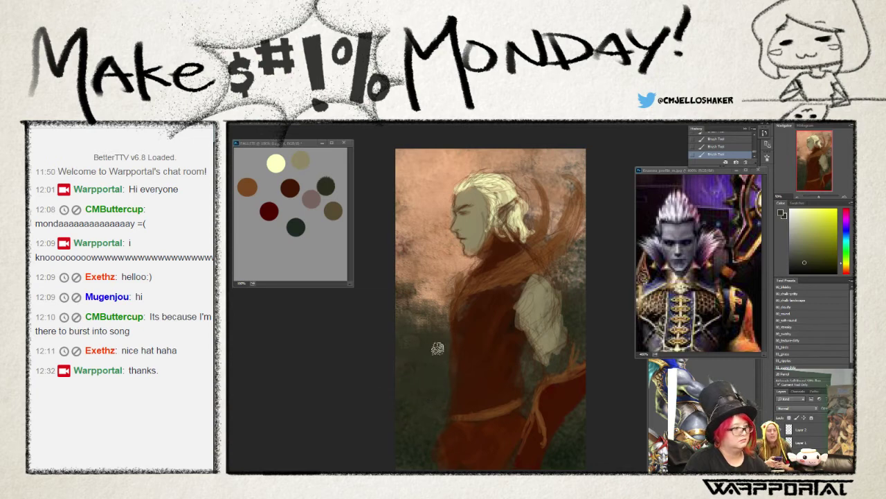
drag(413, 220, 402, 280)
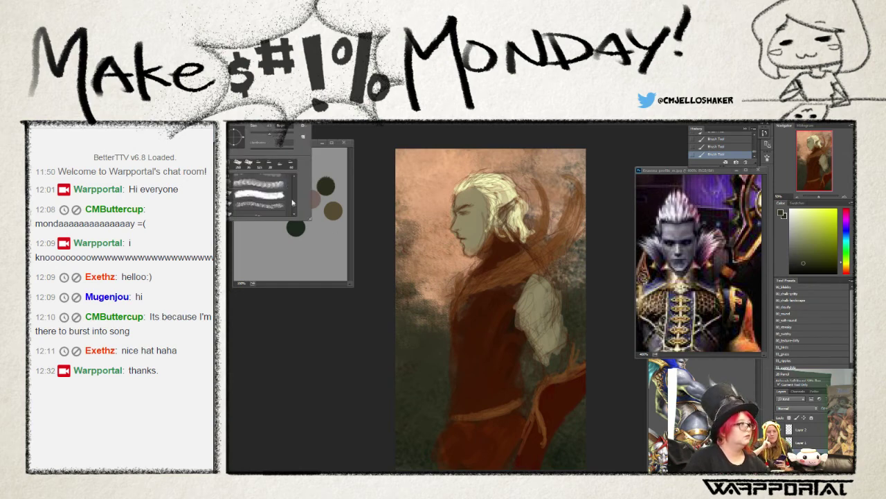
scroll(293, 204, down, 2)
scroll(293, 213, down, 2)
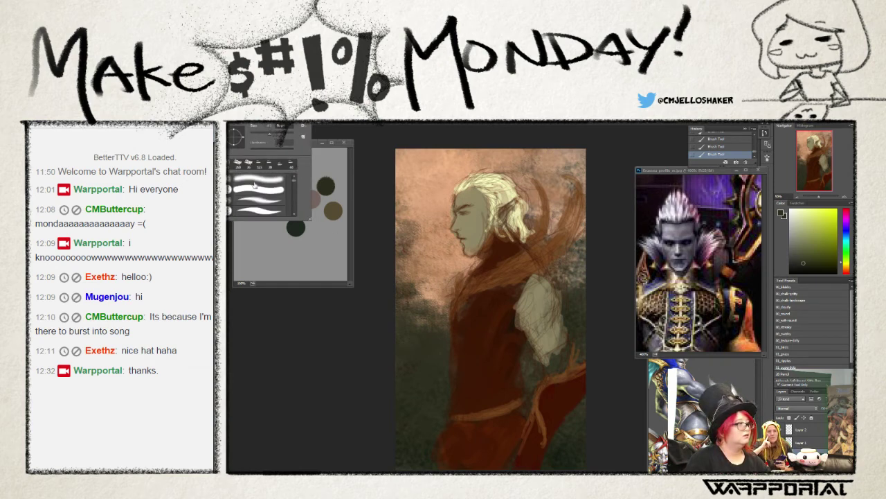
scroll(295, 187, down, 1)
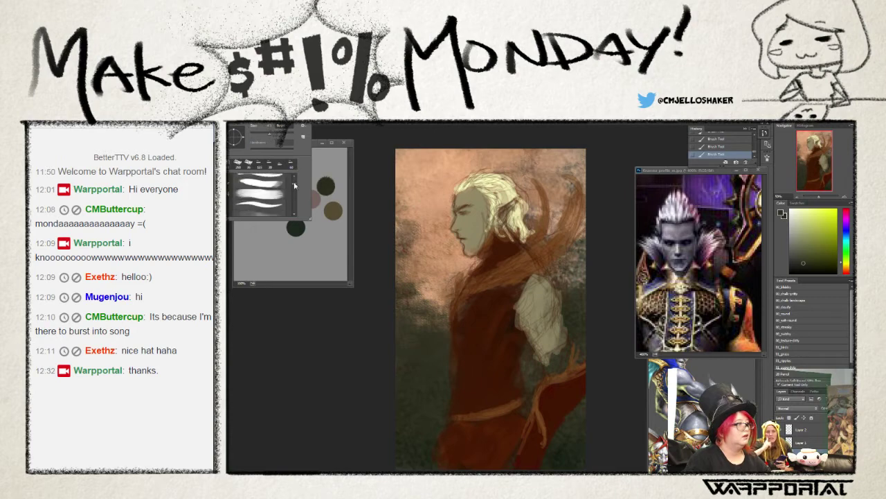
scroll(295, 188, down, 2)
scroll(295, 189, down, 1)
scroll(294, 189, down, 2)
scroll(294, 187, down, 2)
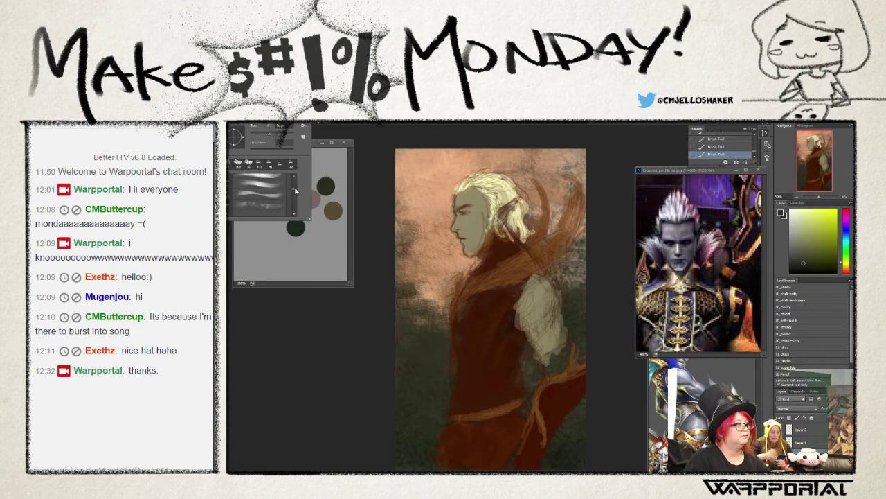
scroll(294, 189, down, 1)
scroll(294, 191, down, 2)
scroll(293, 194, down, 2)
scroll(294, 196, down, 2)
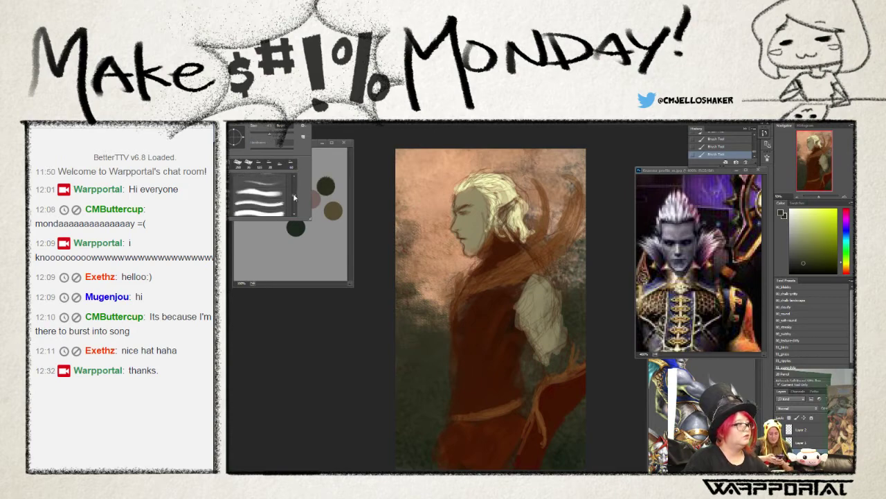
scroll(294, 196, down, 2)
scroll(293, 197, down, 2)
scroll(294, 198, down, 2)
scroll(293, 198, down, 2)
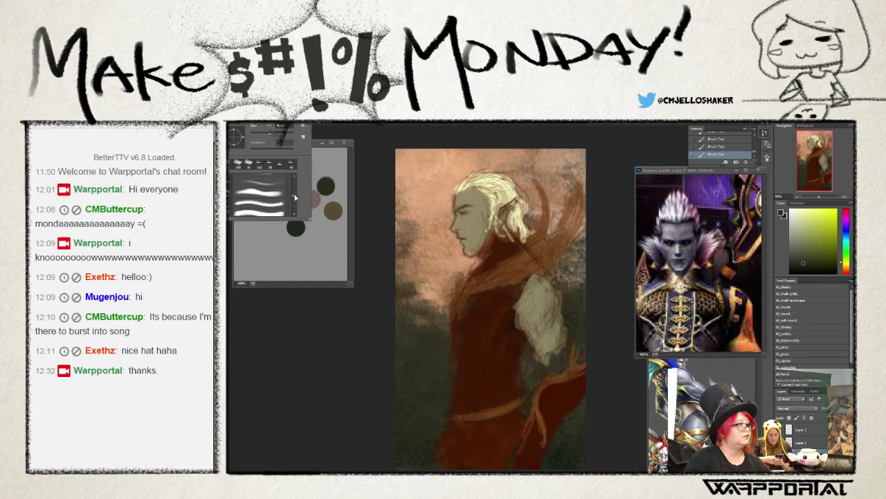
scroll(270, 207, down, 2)
scroll(293, 216, down, 2)
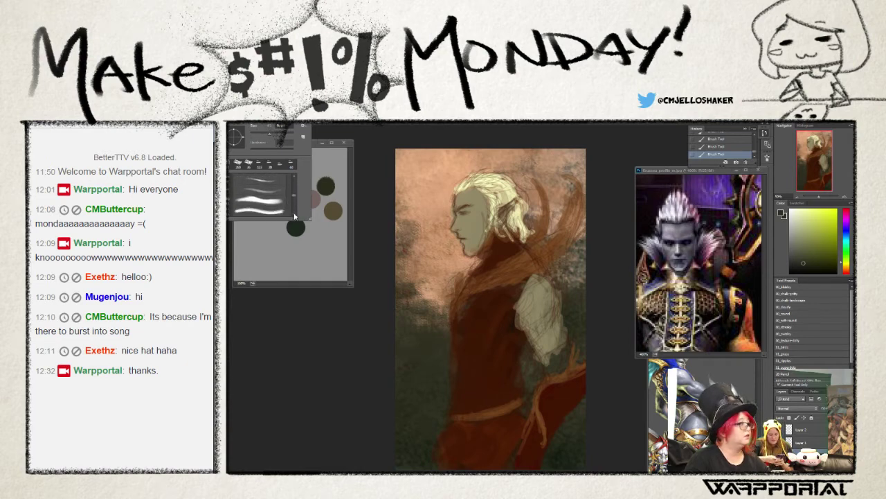
scroll(286, 211, down, 2)
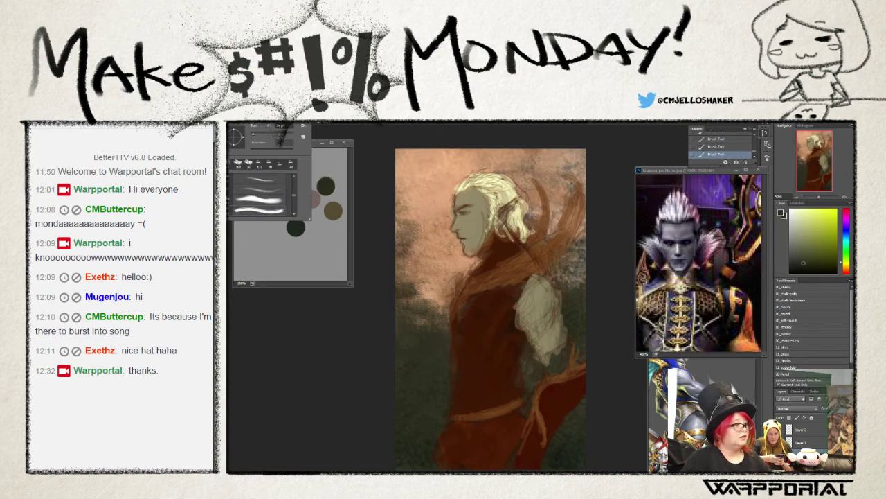
- Close the brush picker, sample hand colours and lay a first stroke over the hand
click(533, 340)
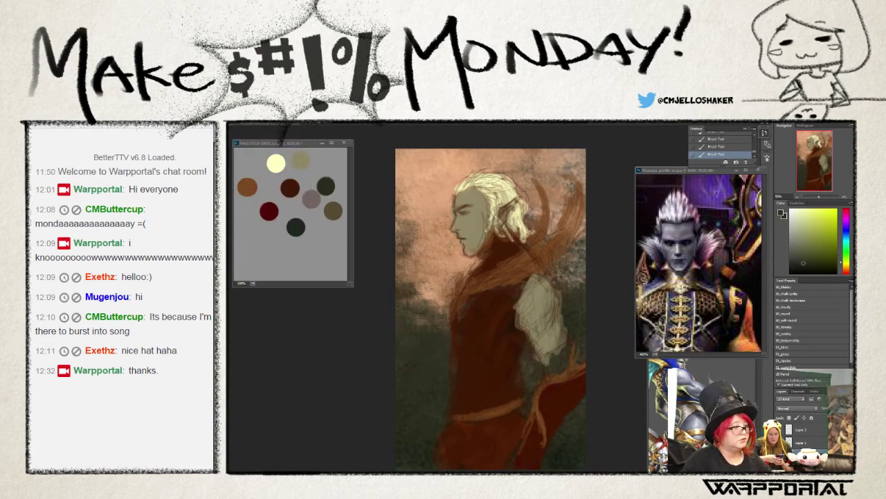
alt+click(487, 169)
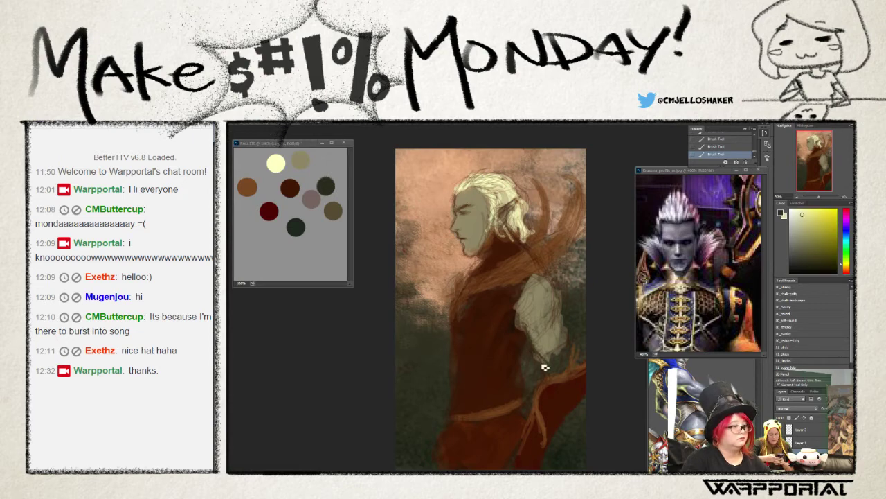
alt+click(541, 319)
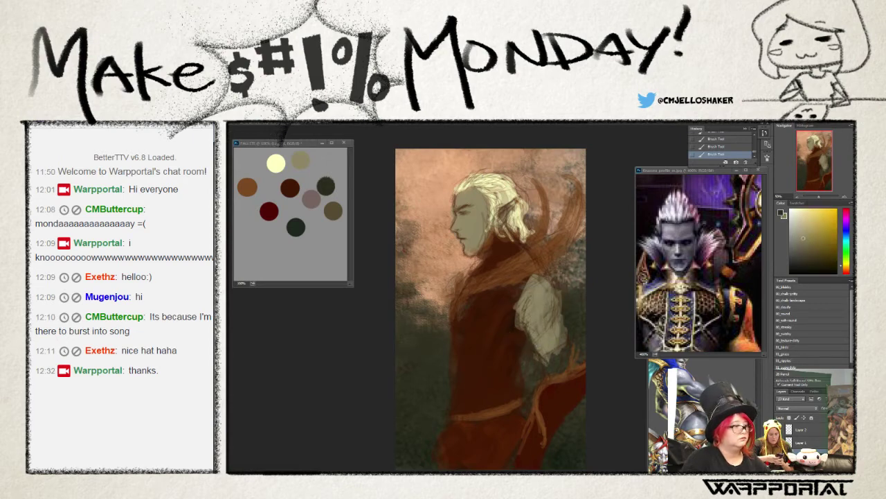
key(ctrl+alt+z)
key(ctrl+alt+z)
key(ctrl+alt+z)
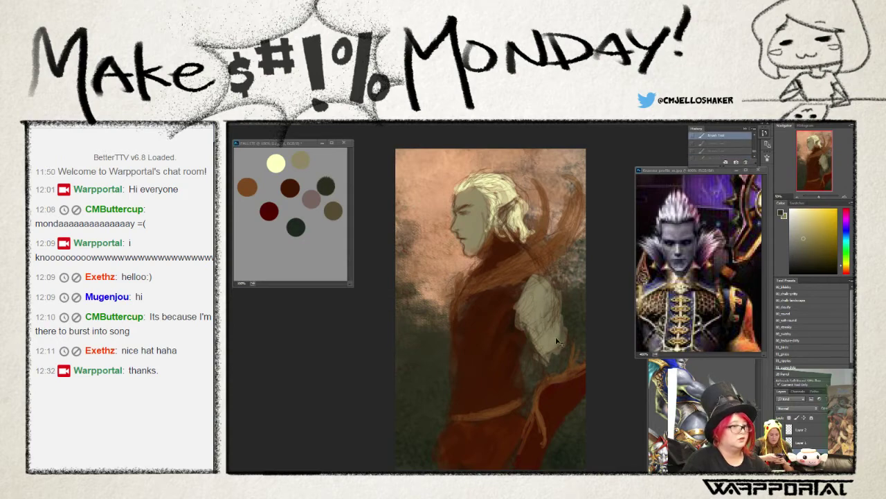
alt+click(550, 338)
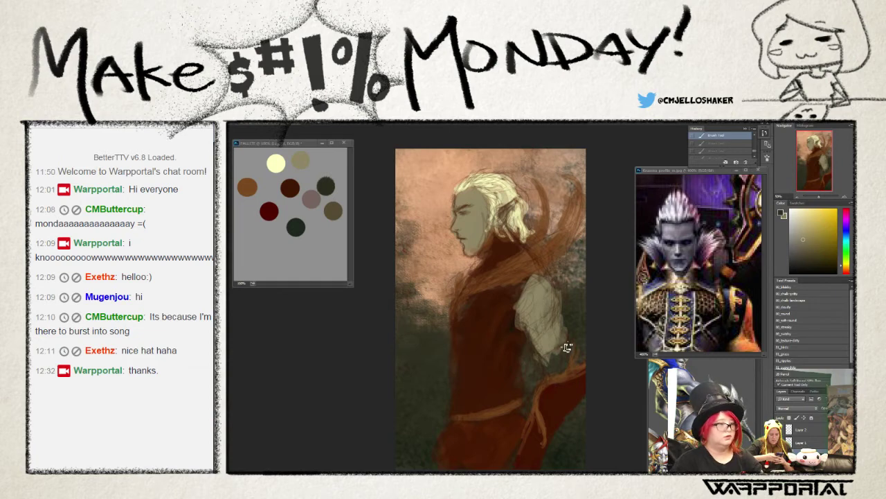
drag(566, 346, 546, 374)
- Paint the pale face skin tone over the hand and try finger strokes, undoing them
alt+click(547, 325)
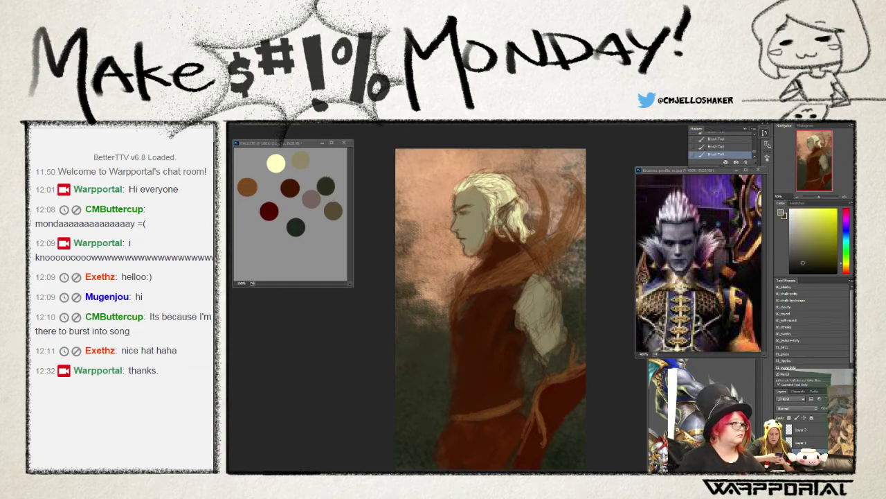
alt+click(471, 223)
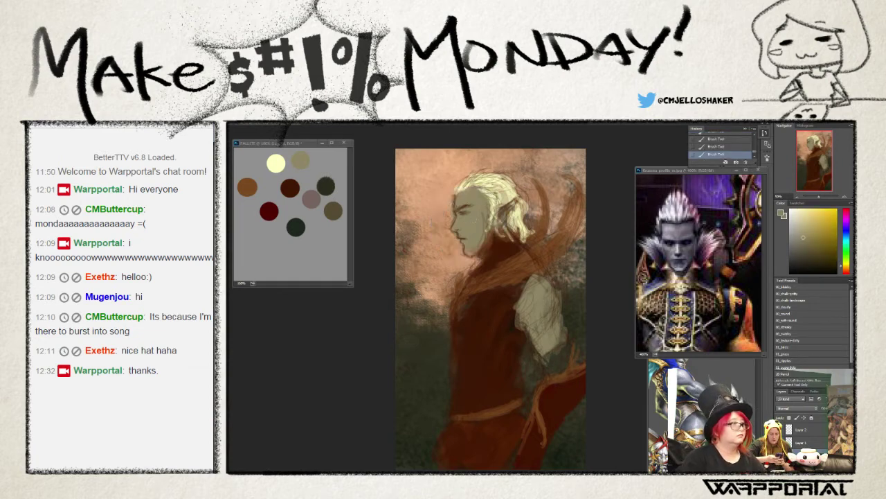
mouse_move(543, 361)
mouse_down()
mouse_move(564, 340)
mouse_move(558, 368)
mouse_move(567, 374)
mouse_move(558, 380)
mouse_up()
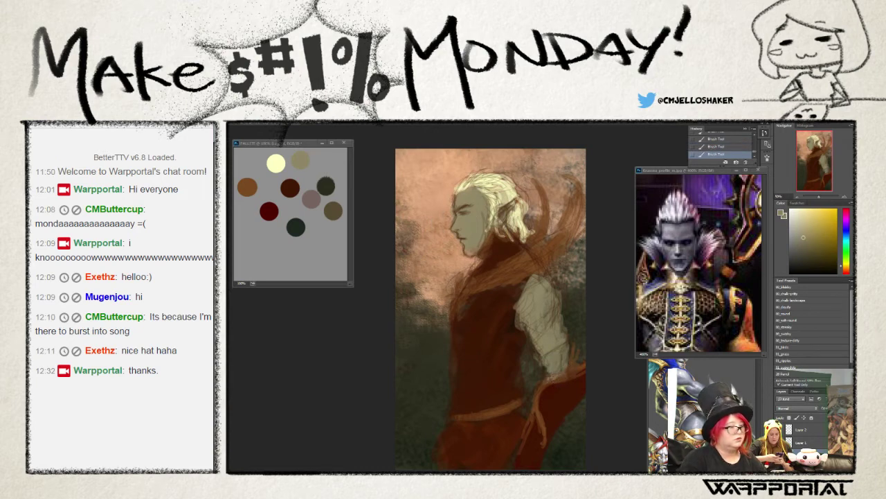
alt+click(555, 421)
drag(554, 425, 535, 446)
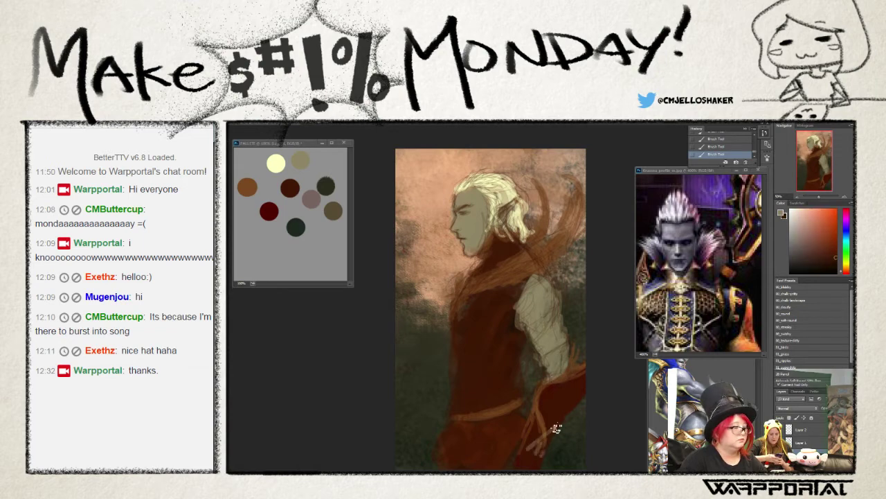
key(ctrl+alt+z)
key(ctrl+alt+z)
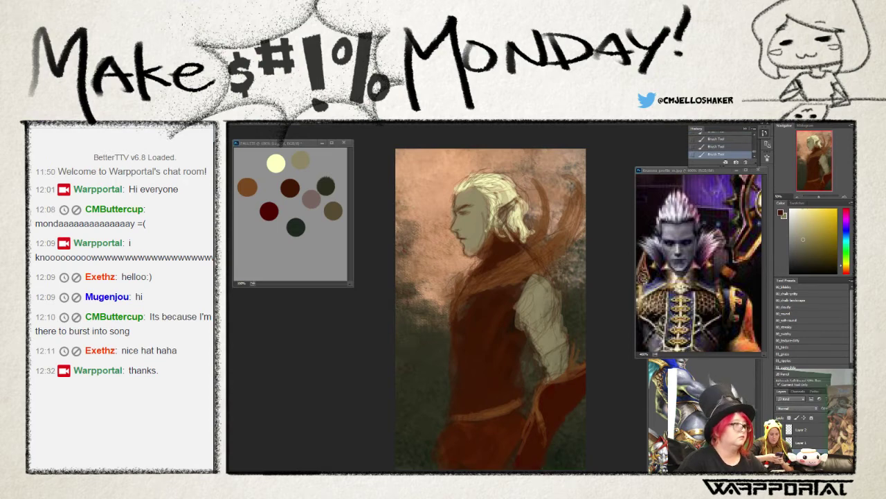
- Select Layer 2 and move the elf figure slightly right and down
click(807, 432)
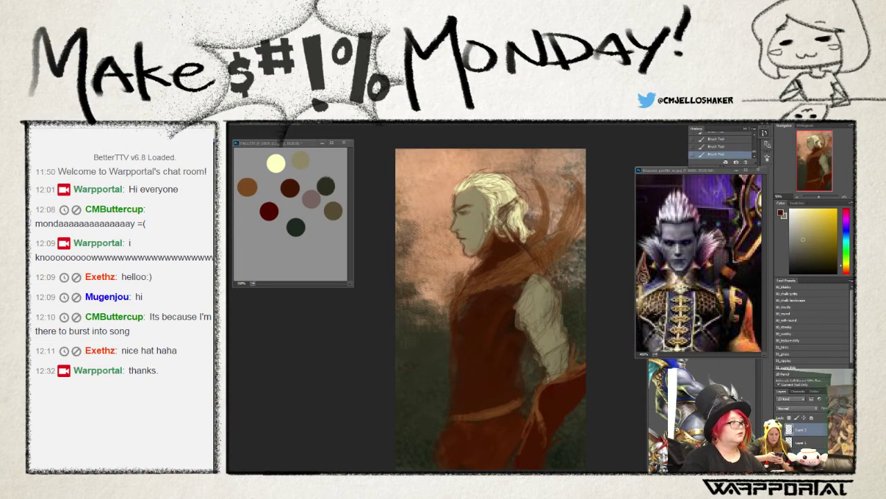
key(v)
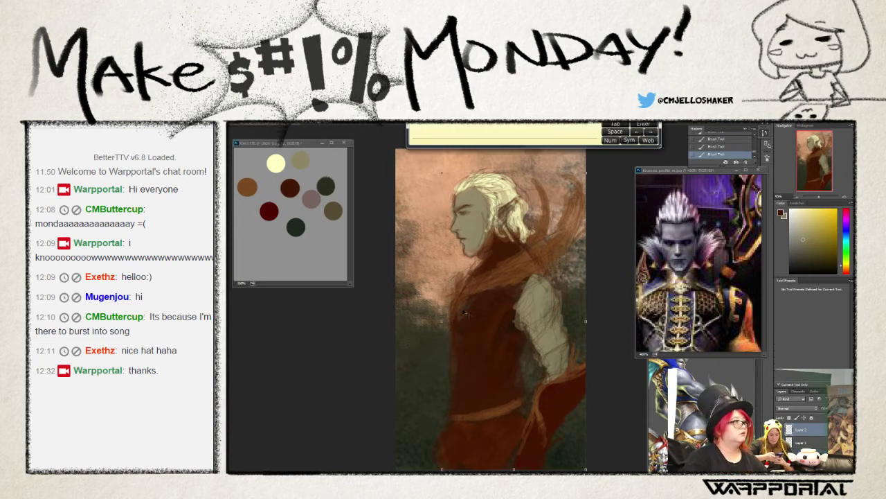
key(ctrl+z)
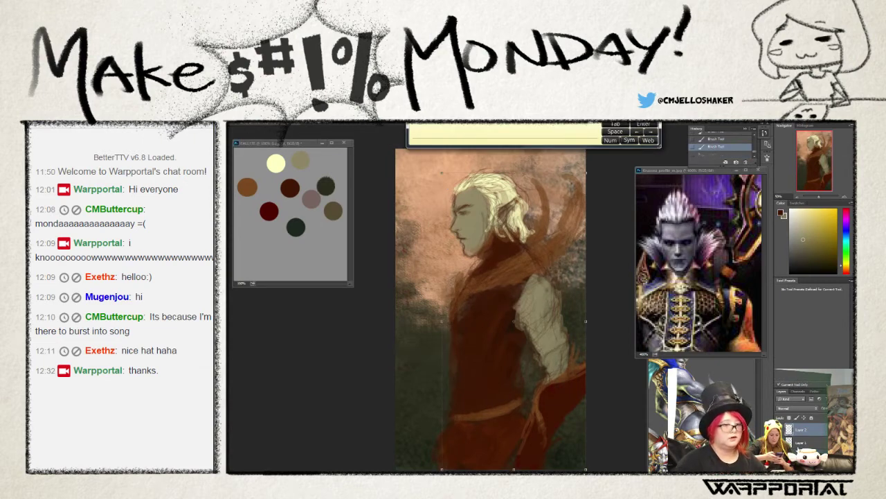
drag(521, 326, 507, 318)
drag(506, 272, 532, 285)
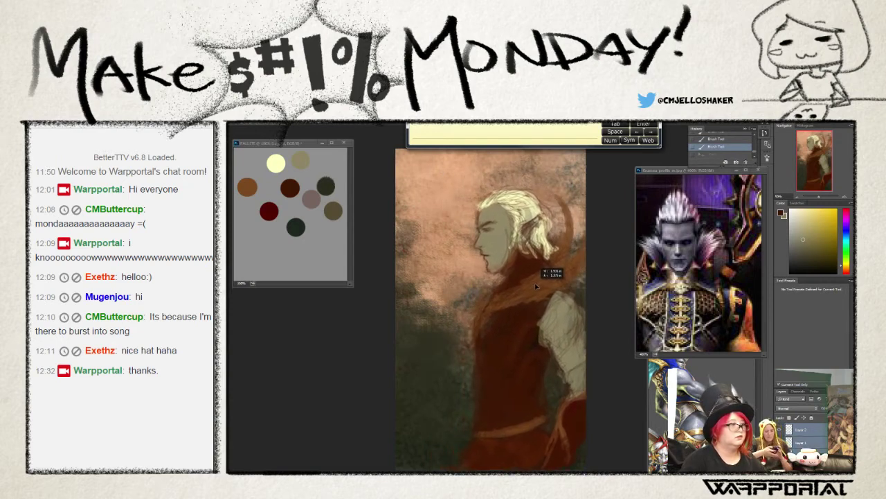
drag(532, 285, 515, 282)
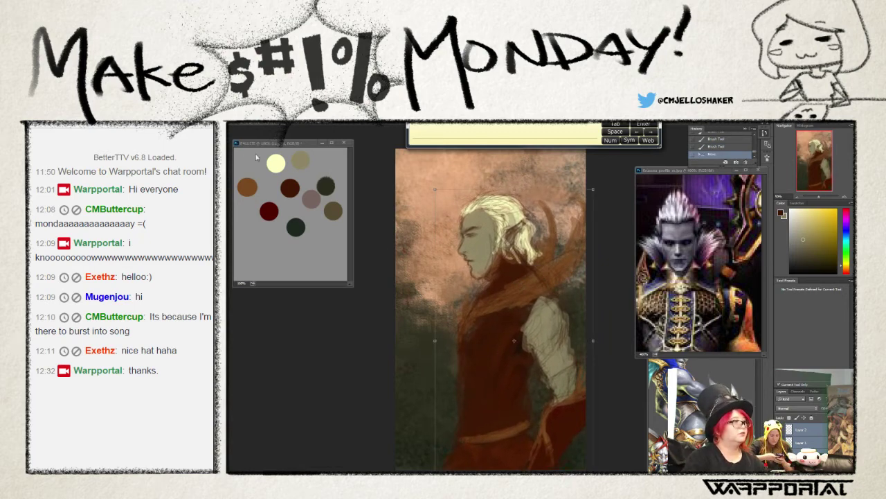
key(ctrl+z)
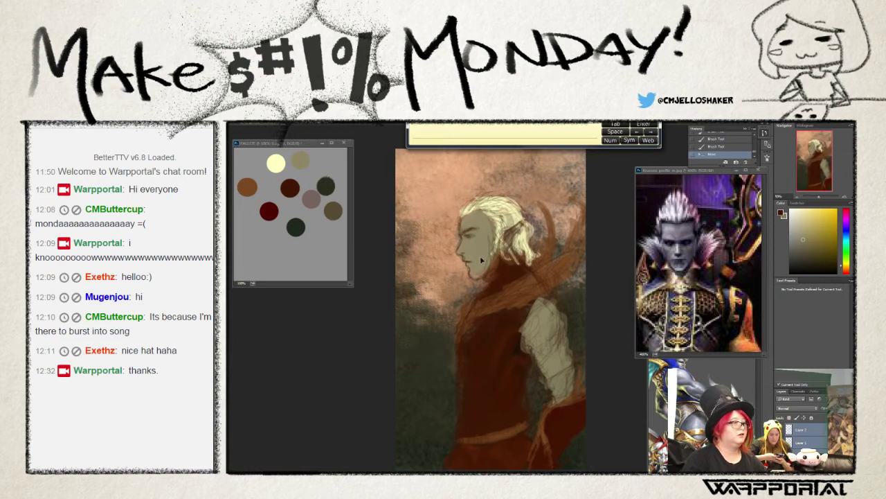
drag(482, 260, 471, 261)
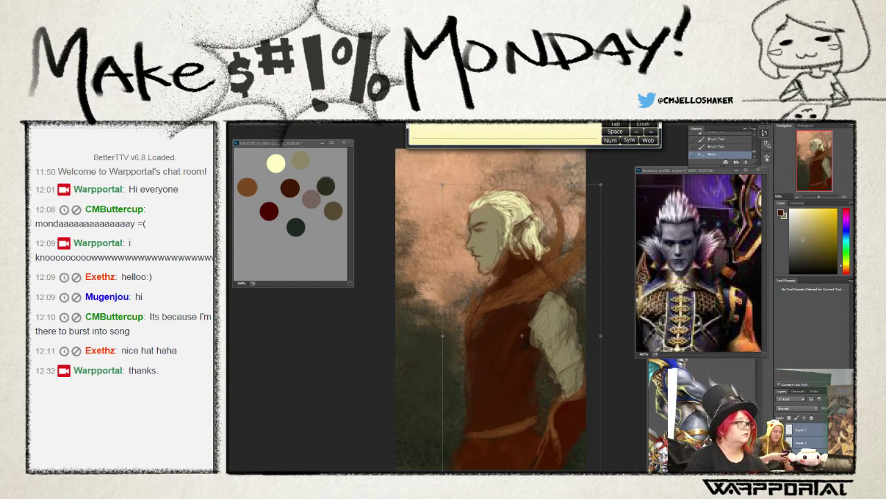
- Return to the Brush, dismiss the no-layers-selected error and reselect Layer 2
key(b)
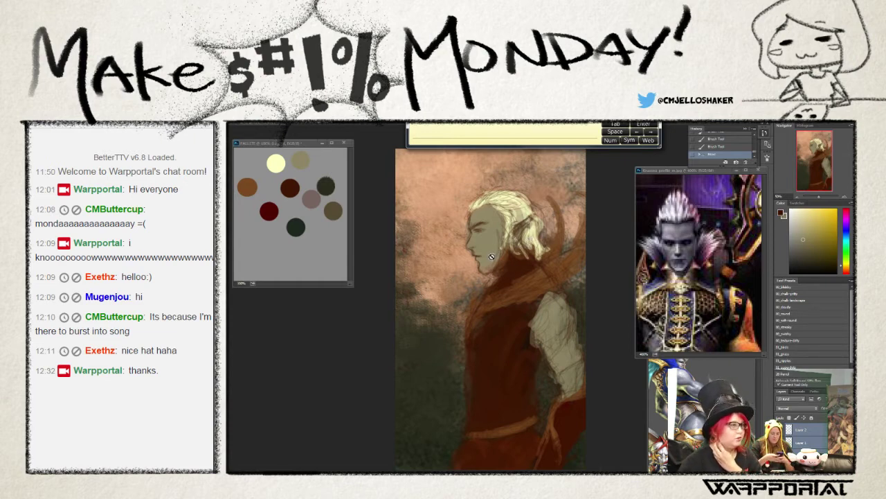
click(509, 166)
click(537, 251)
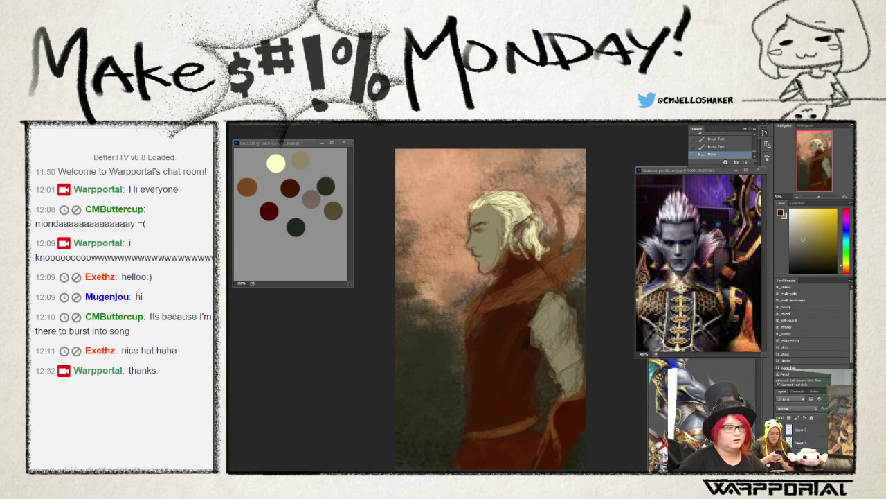
click(821, 432)
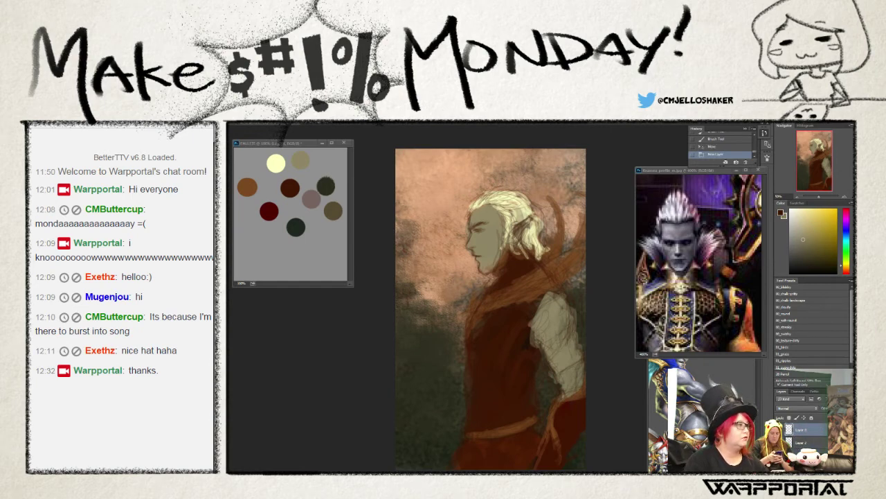
- Sketch dark red guide lines around the elf's head, face and figure
drag(514, 158, 507, 267)
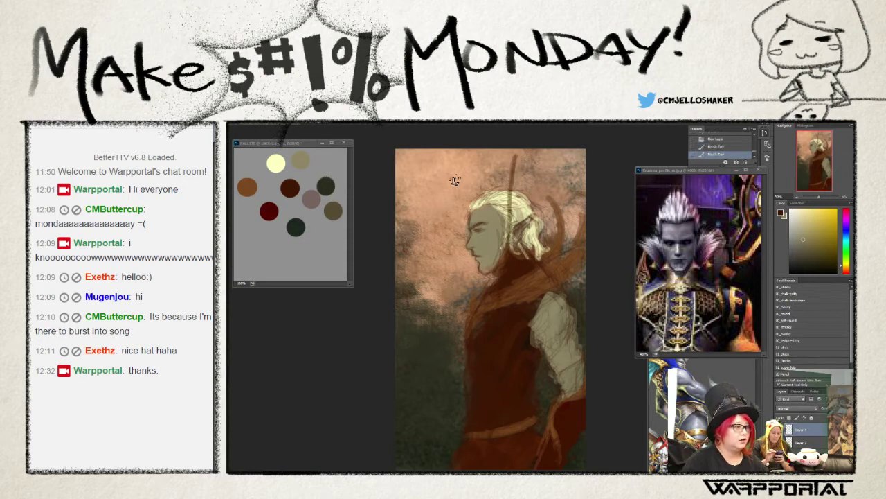
drag(457, 175, 430, 379)
mouse_move(432, 316)
mouse_down()
mouse_move(461, 181)
mouse_move(474, 324)
mouse_up()
mouse_move(524, 161)
mouse_down()
mouse_move(520, 257)
mouse_move(397, 258)
mouse_move(574, 261)
mouse_up()
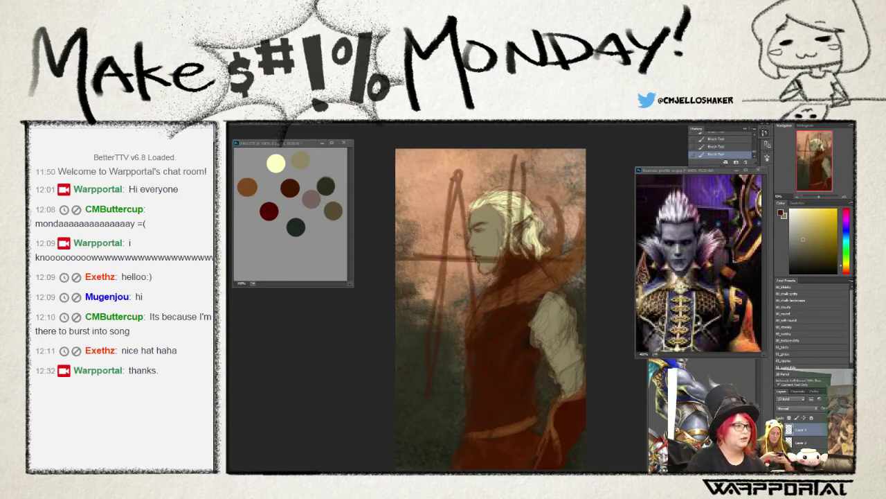
drag(424, 357, 585, 360)
mouse_move(493, 233)
mouse_down()
mouse_move(484, 283)
mouse_move(533, 239)
mouse_up()
drag(465, 237, 485, 266)
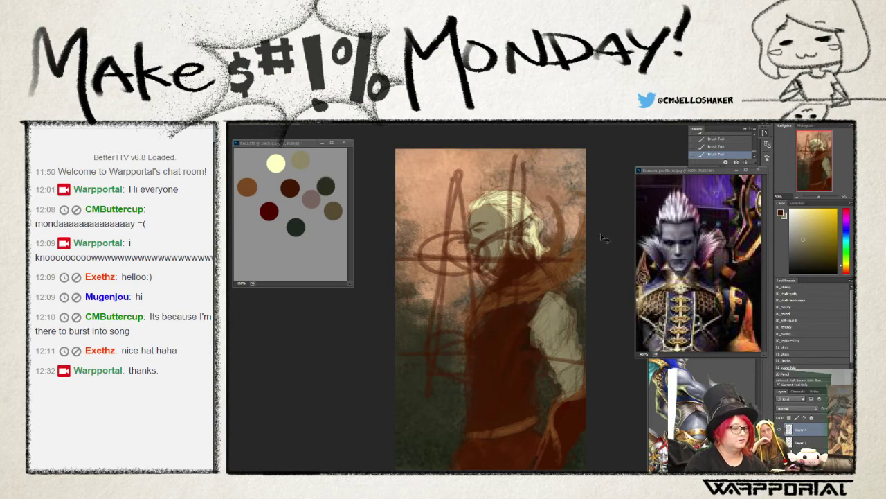
- Select all, delete the scribble layer's contents, and deselect
key(ctrl+a)
key(Delete)
key(ctrl+d)
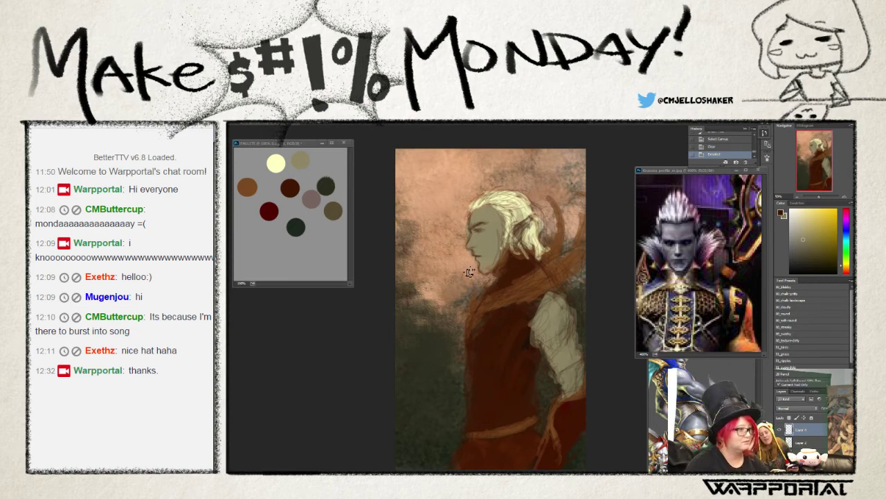
- Paint sampled reddish-orange strokes over the elf's sleeve and lower robe
alt+click(518, 348)
mouse_move(533, 356)
mouse_down()
mouse_move(536, 314)
mouse_move(536, 353)
mouse_up()
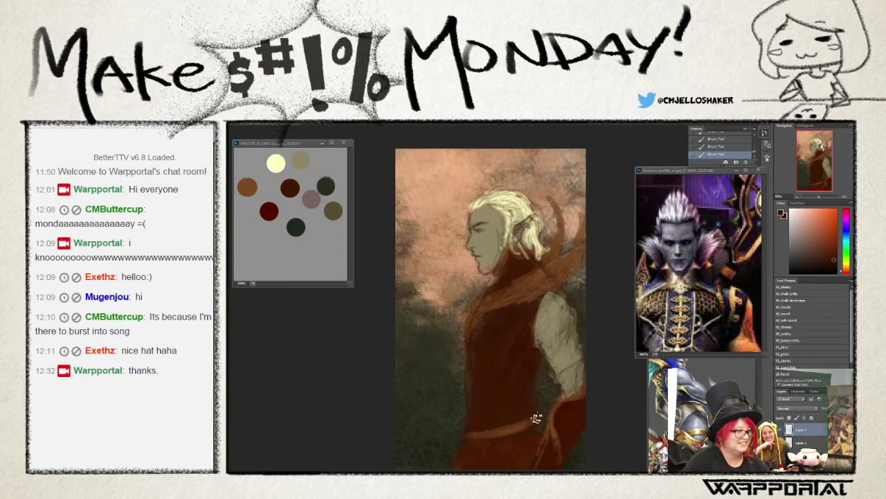
alt+click(511, 426)
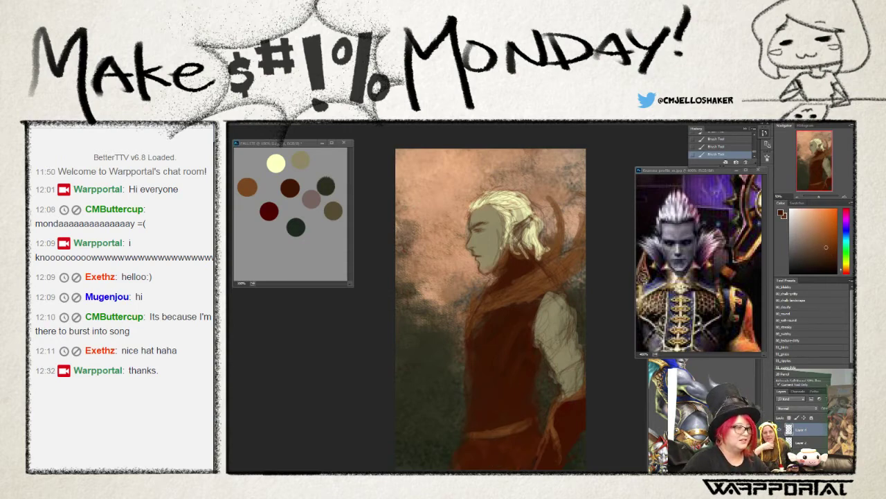
alt+click(498, 431)
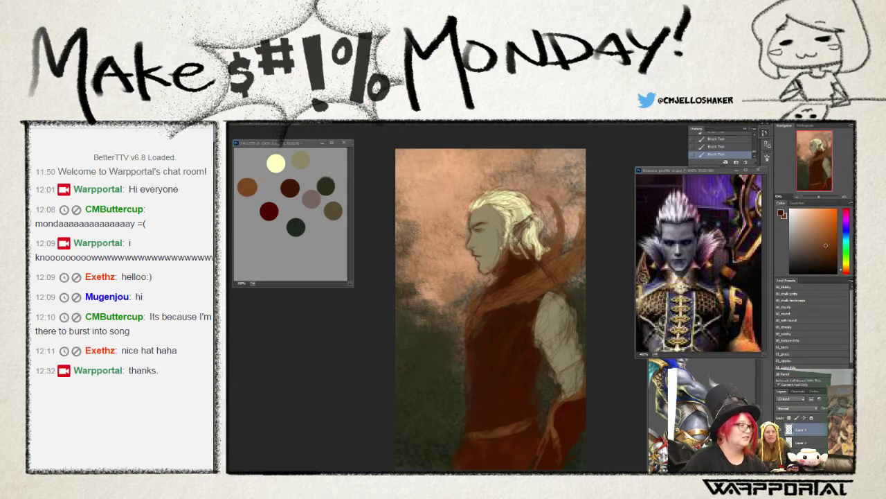
key(ctrl+z)
alt+click(504, 431)
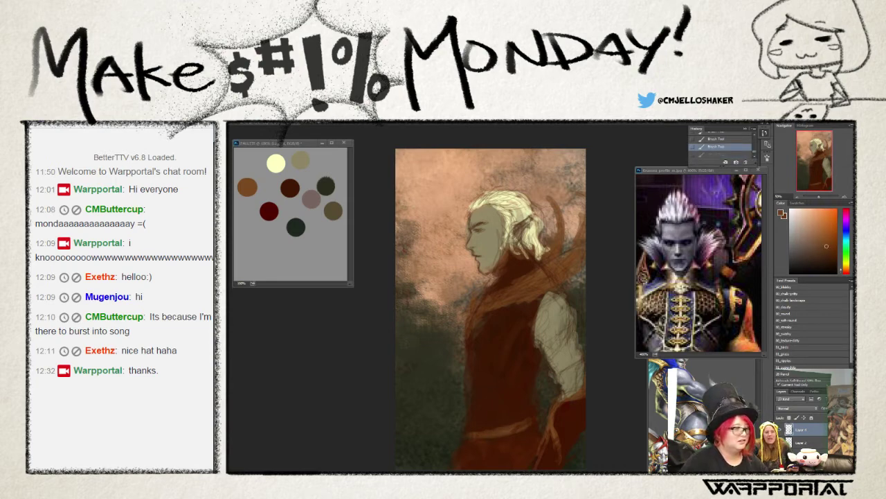
mouse_move(504, 422)
mouse_down()
mouse_move(499, 432)
mouse_move(534, 424)
mouse_move(538, 439)
mouse_up()
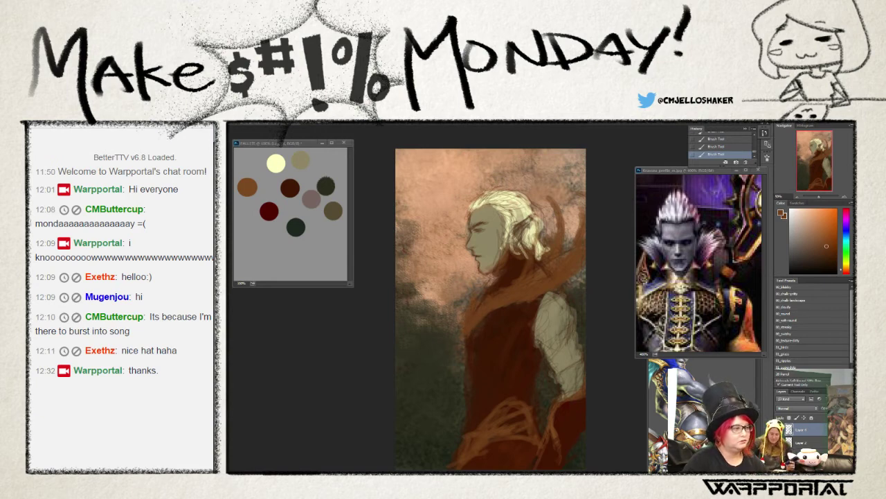
- Sample a darker brown and paint reddish swirls around the cloak
alt+click(477, 348)
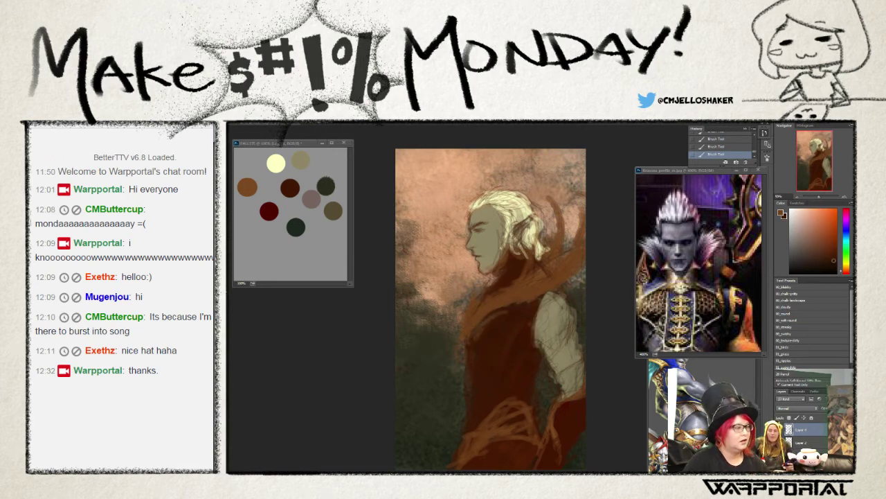
key(ctrl+z)
click(825, 245)
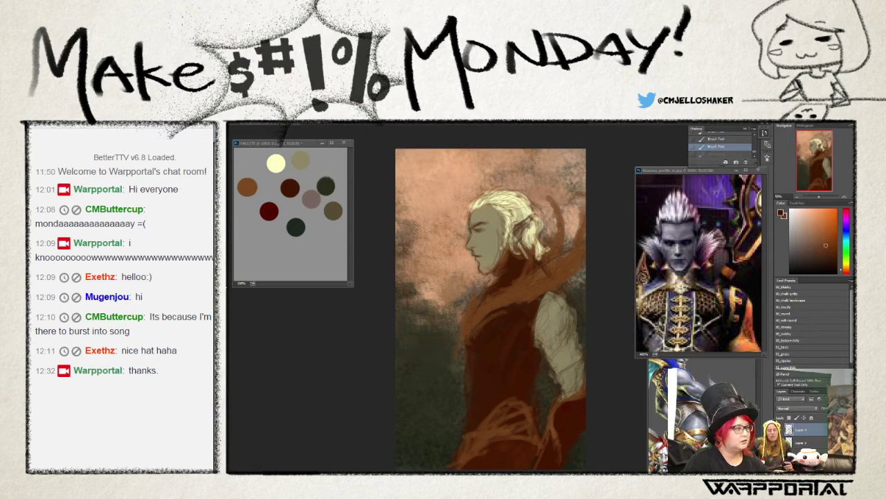
alt+click(497, 324)
drag(502, 318, 511, 321)
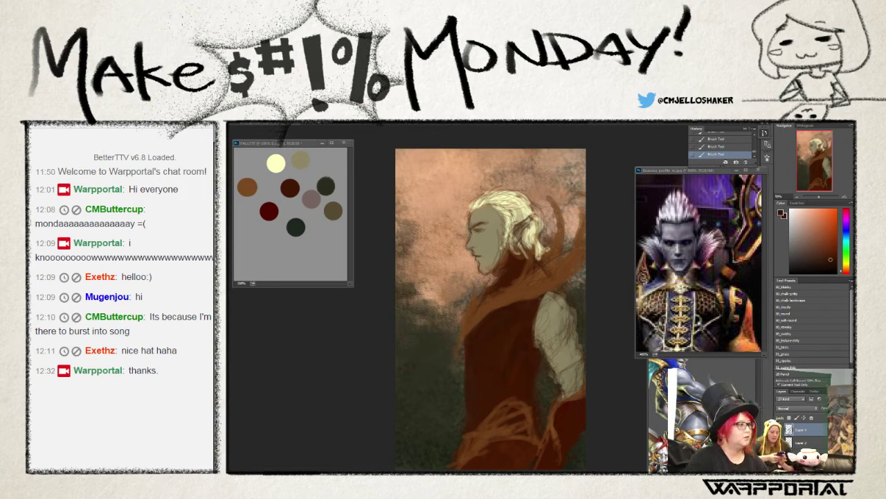
- Zoom in on the elf's face and try a test stroke on the cheek, undoing it
key(z)
click(485, 236)
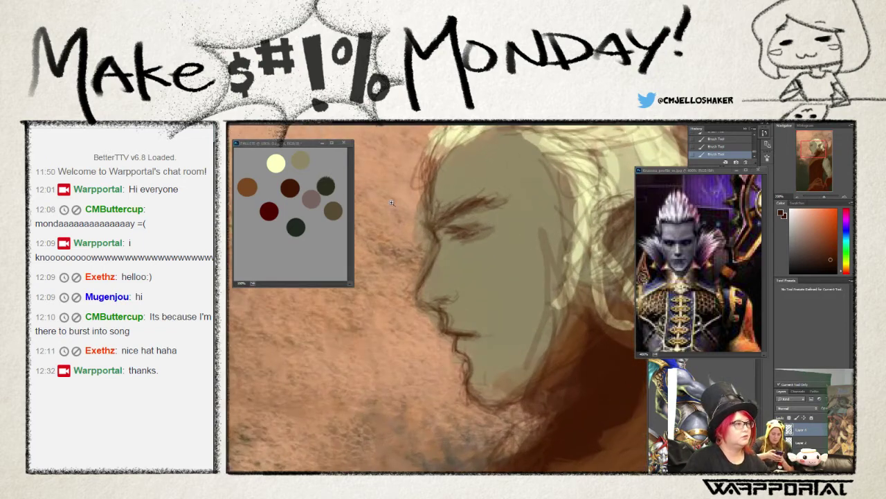
key(b)
key(F5)
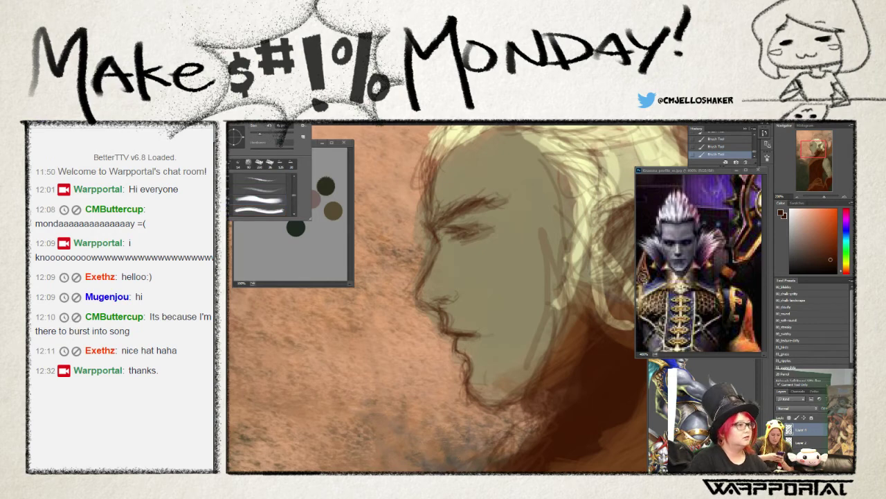
key(F5)
drag(491, 239, 530, 273)
key(ctrl+z)
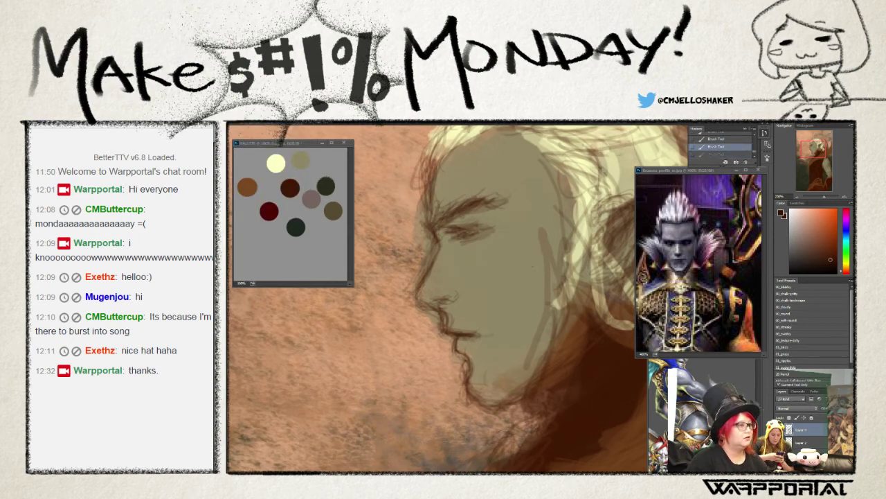
- Set the brush size to 51 px in the brush panel using handwriting input
key(F5)
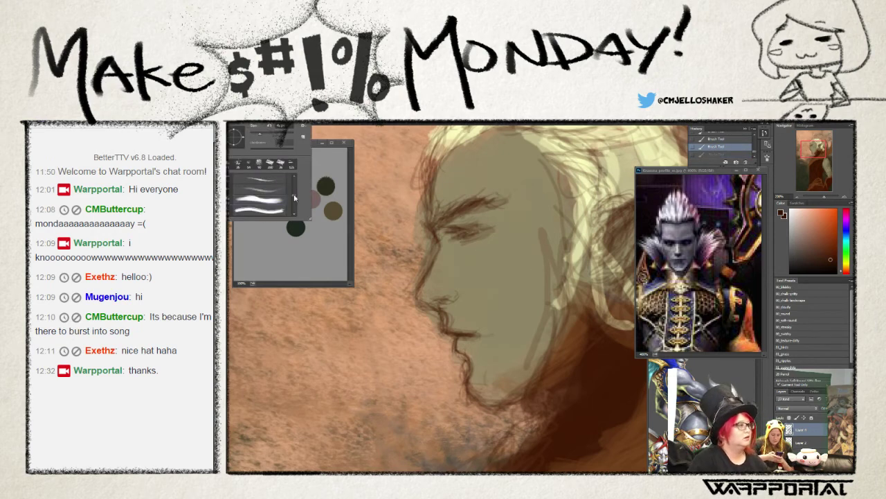
drag(295, 202, 295, 207)
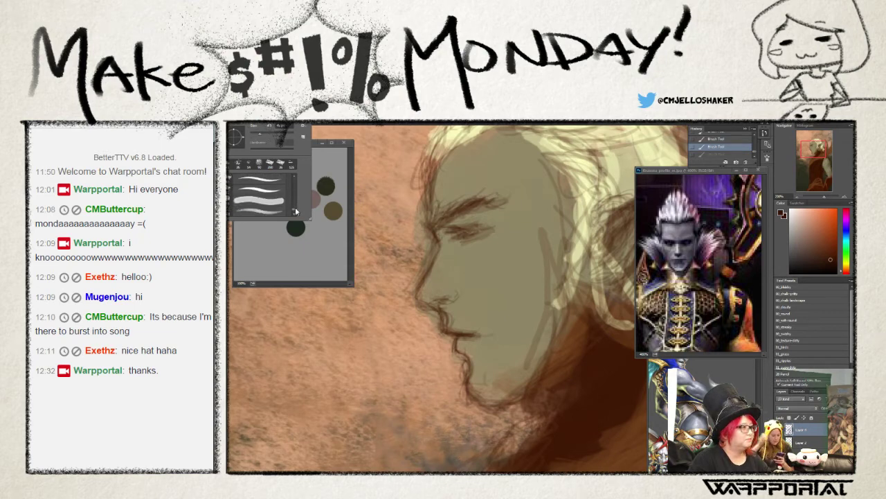
scroll(295, 206, down, 1)
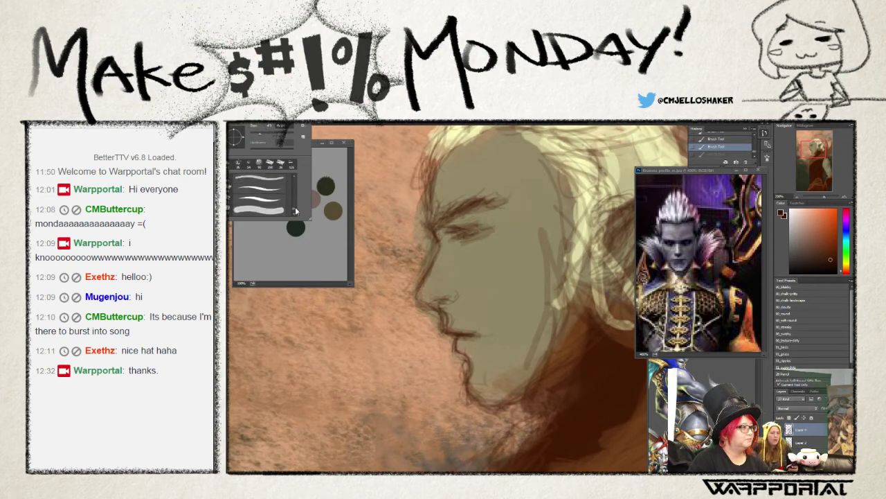
scroll(295, 207, down, 1)
scroll(296, 204, down, 2)
scroll(296, 204, down, 1)
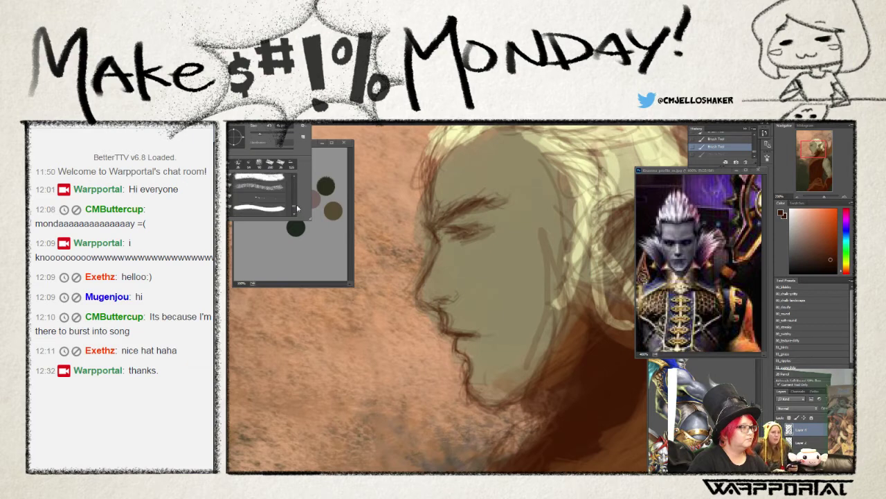
scroll(297, 204, down, 1)
scroll(297, 204, down, 1)
scroll(296, 202, down, 1)
scroll(297, 203, down, 1)
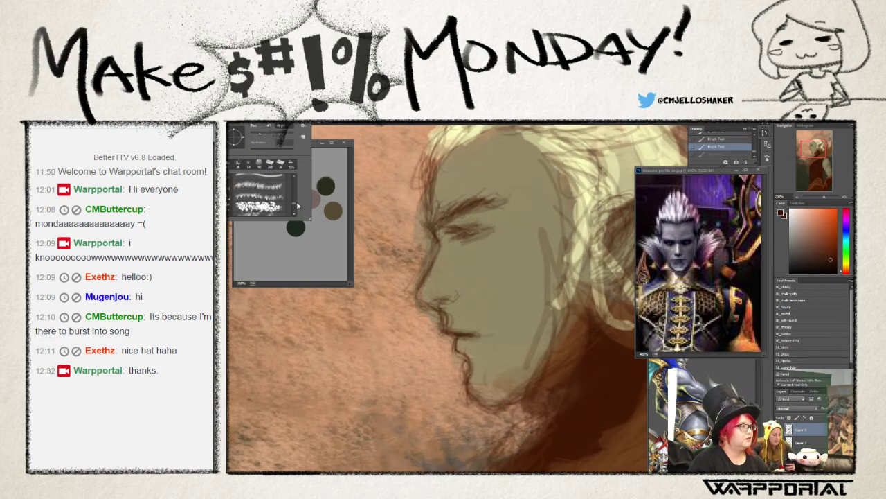
scroll(296, 201, down, 1)
scroll(296, 199, down, 1)
scroll(297, 199, down, 2)
scroll(297, 199, down, 2)
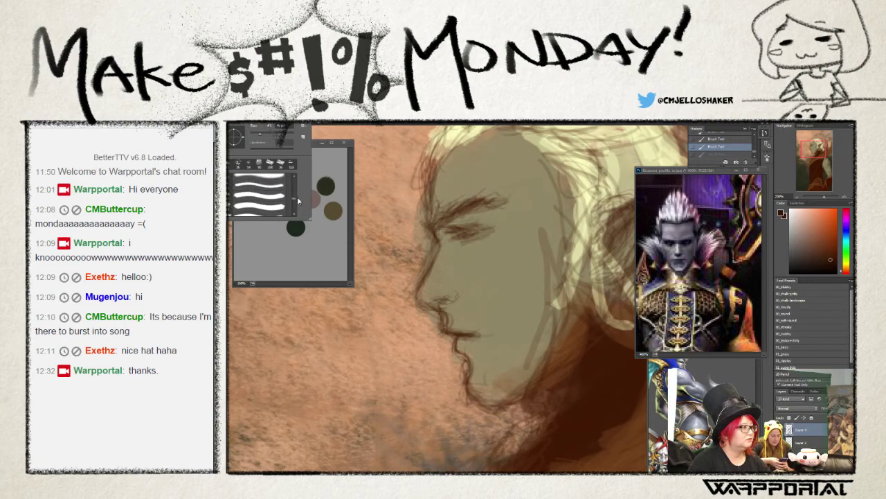
scroll(298, 201, down, 2)
scroll(297, 200, down, 1)
scroll(297, 199, down, 2)
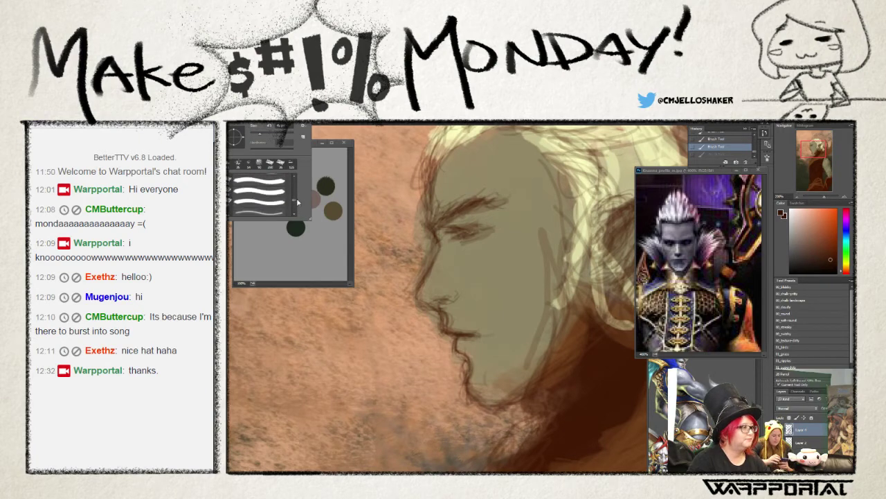
scroll(297, 199, down, 1)
scroll(298, 201, down, 1)
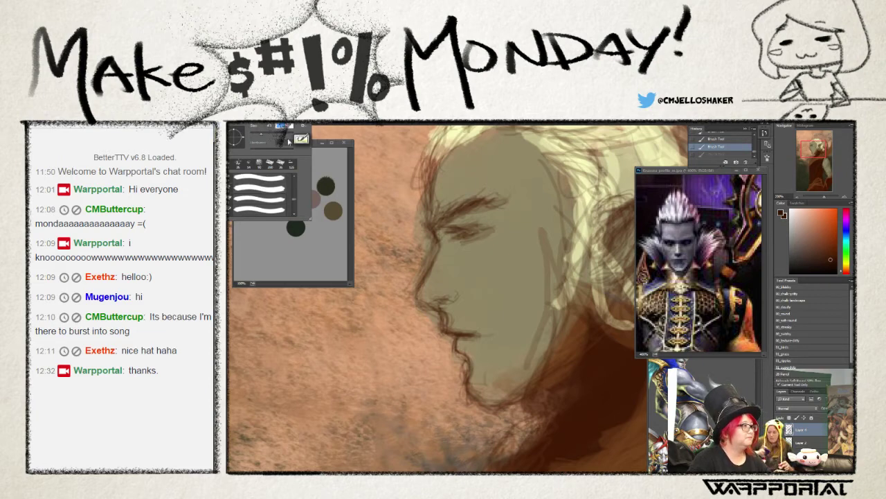
click(301, 139)
drag(311, 173, 358, 181)
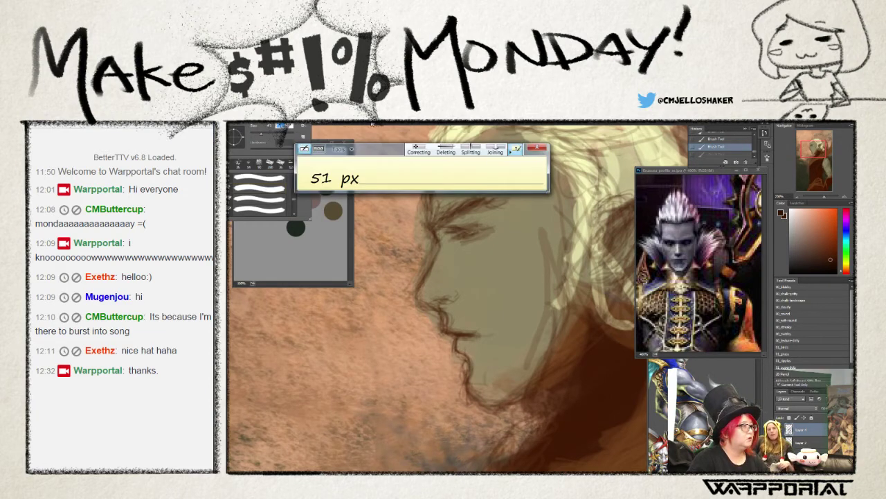
click(517, 149)
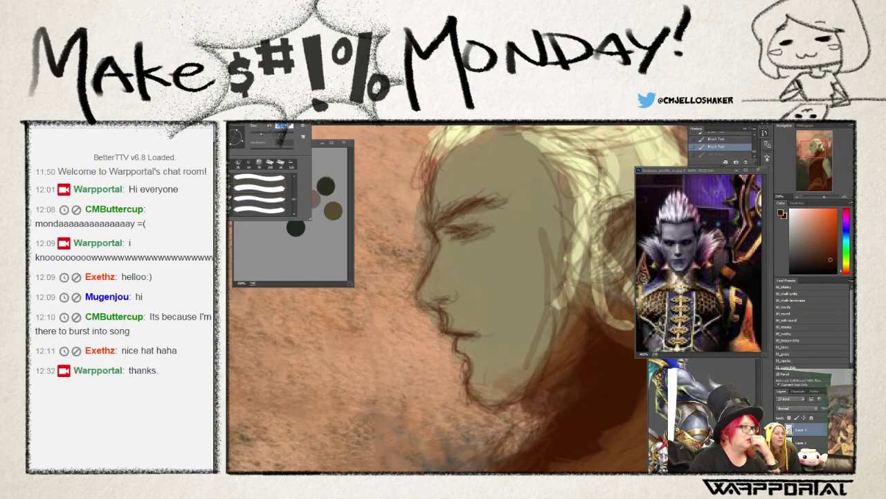
- Test the brush on the cheek, undo it, and choose the smooth round brush preset
drag(485, 257, 492, 291)
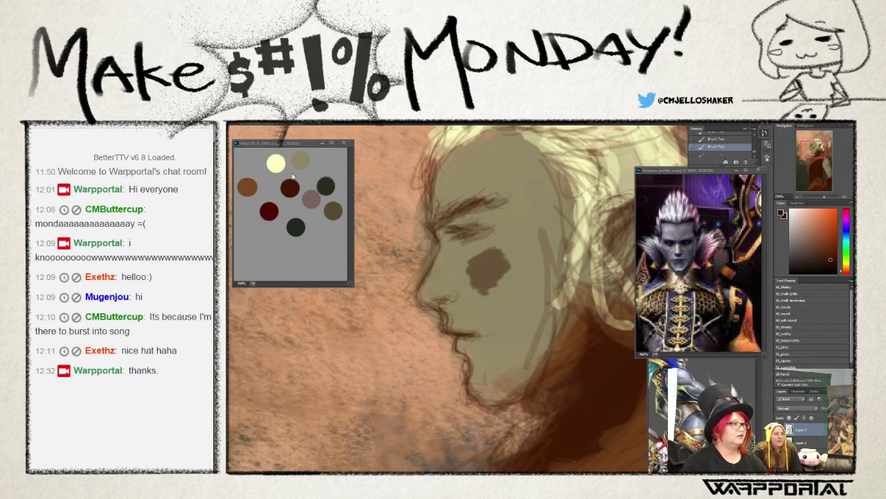
key(ctrl+z)
key(F5)
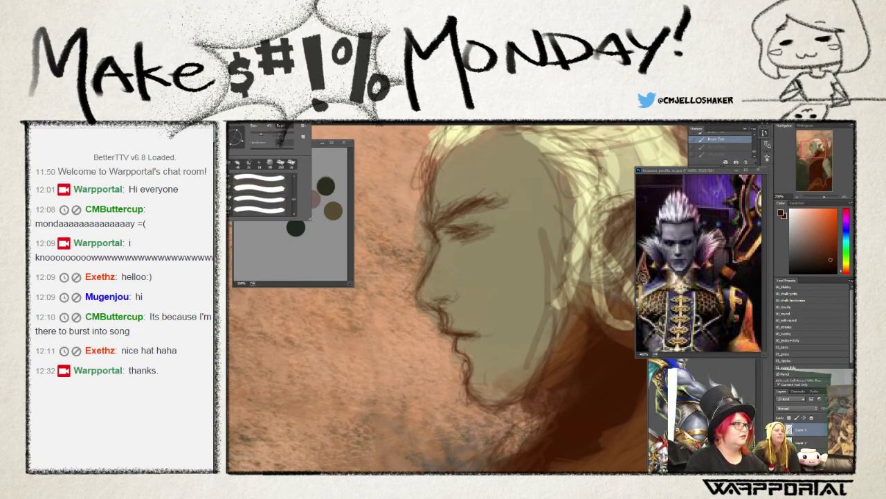
scroll(280, 206, down, 2)
scroll(280, 206, down, 2)
scroll(279, 207, down, 2)
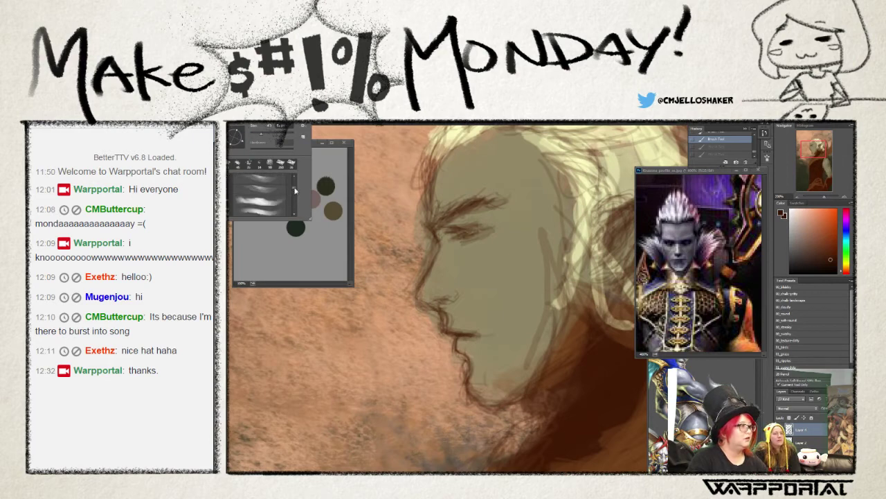
scroll(296, 183, down, 2)
scroll(297, 182, down, 2)
scroll(296, 184, down, 2)
scroll(296, 185, down, 2)
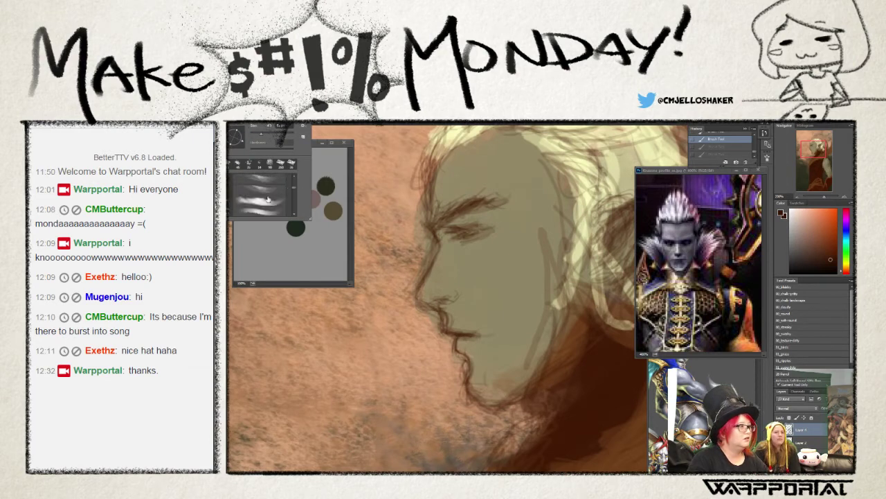
scroll(297, 181, up, 2)
scroll(296, 182, up, 2)
click(281, 179)
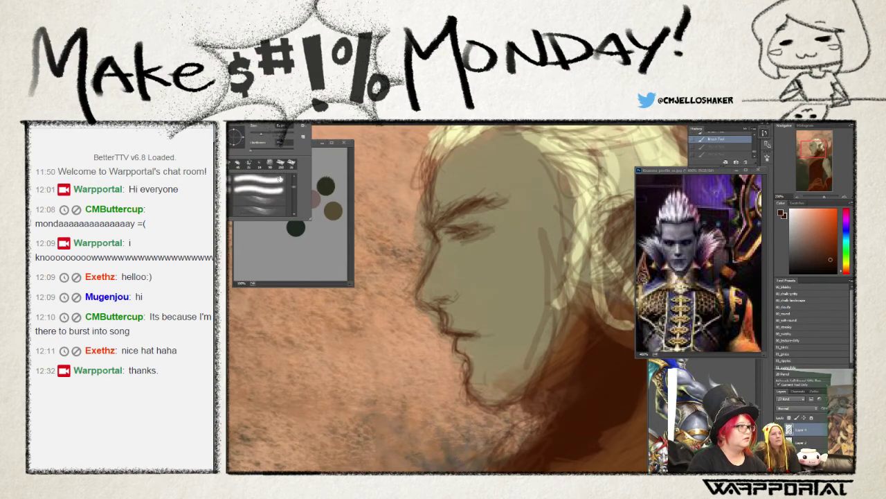
scroll(297, 183, down, 2)
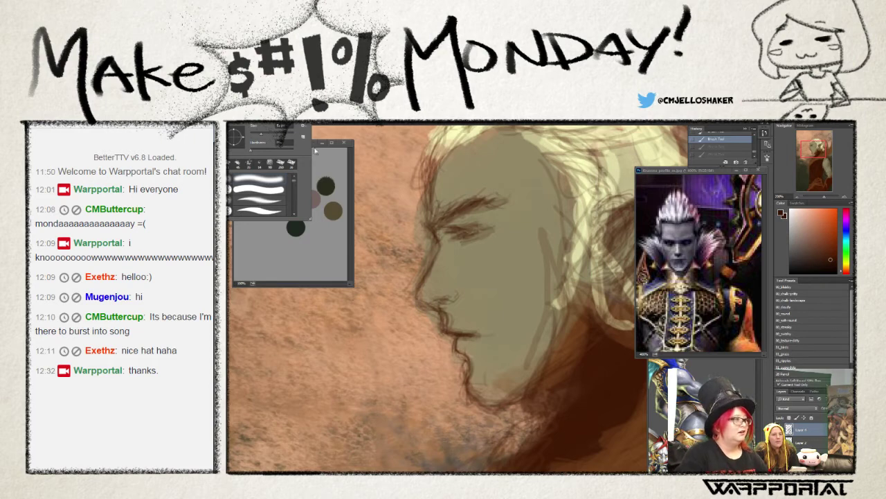
click(311, 144)
click(329, 191)
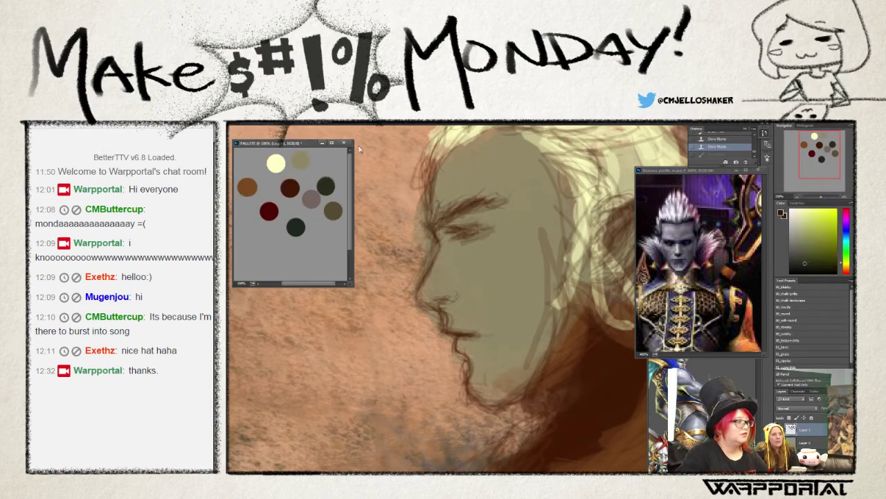
- Try a red-brown palette tone on the elf's cheek, then undo those strokes
click(521, 247)
click(314, 197)
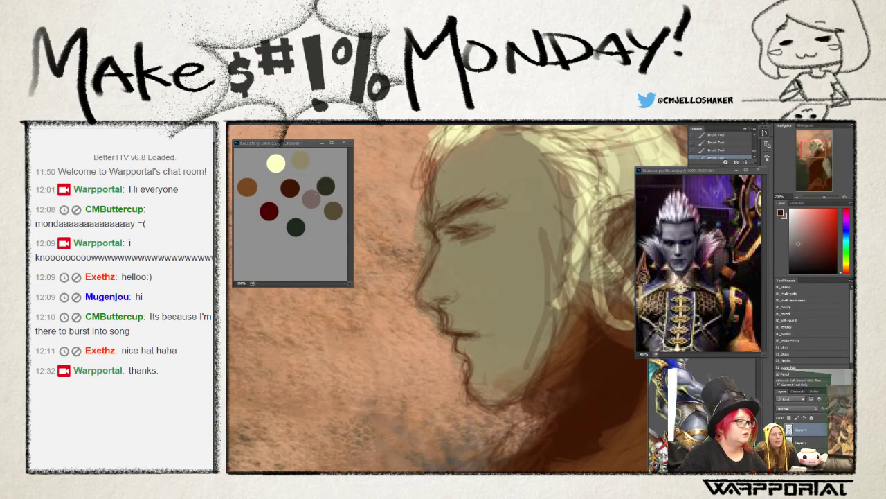
mouse_move(542, 239)
mouse_down()
mouse_move(520, 269)
mouse_move(533, 319)
mouse_up()
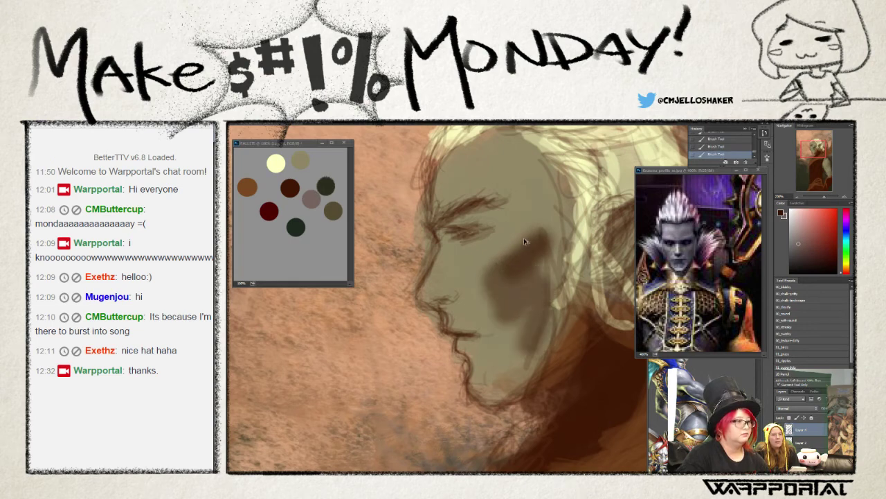
key(ctrl+alt+z)
key(ctrl+alt+z)
key(ctrl+alt+z)
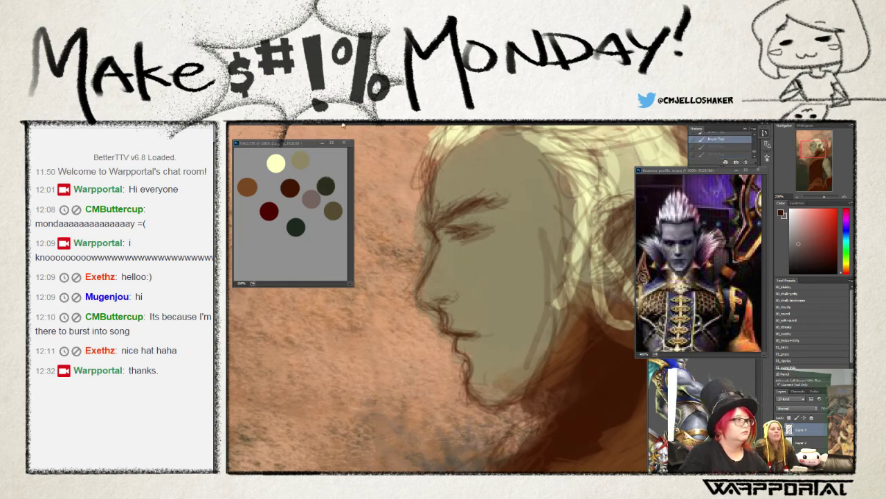
- Shade the cheek, jaw, brow, nose bridge and the area below the nose and mouth
drag(538, 222, 524, 369)
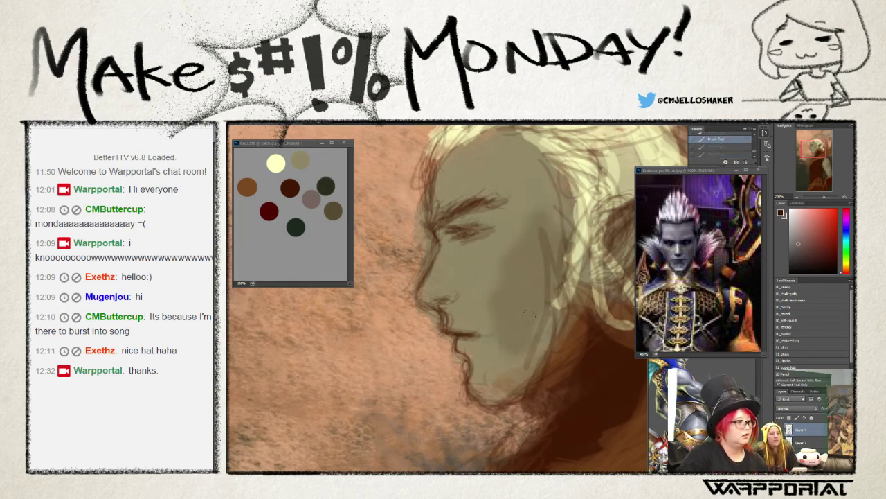
mouse_move(519, 202)
mouse_down()
mouse_move(443, 239)
mouse_move(447, 263)
mouse_up()
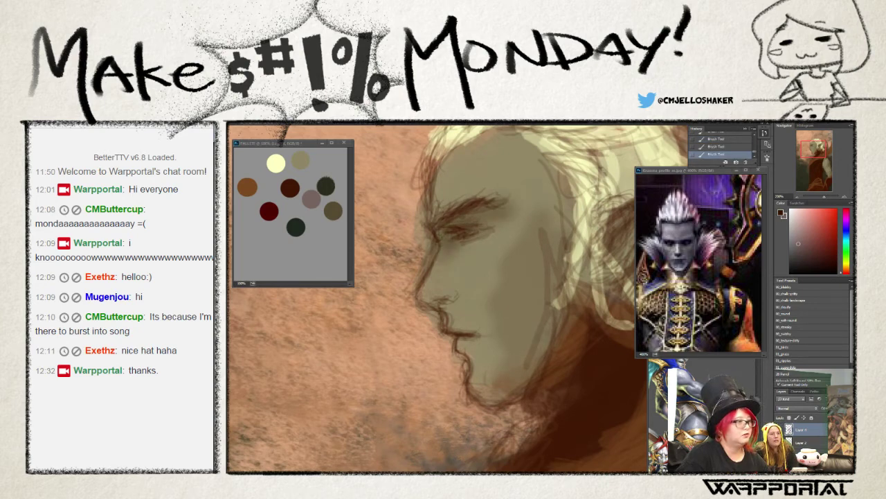
drag(460, 230, 444, 285)
mouse_move(518, 132)
mouse_down()
mouse_move(533, 196)
mouse_move(565, 249)
mouse_up()
mouse_move(432, 284)
mouse_down()
mouse_move(462, 315)
mouse_move(461, 353)
mouse_move(441, 350)
mouse_move(527, 405)
mouse_move(568, 263)
mouse_up()
drag(586, 214, 589, 277)
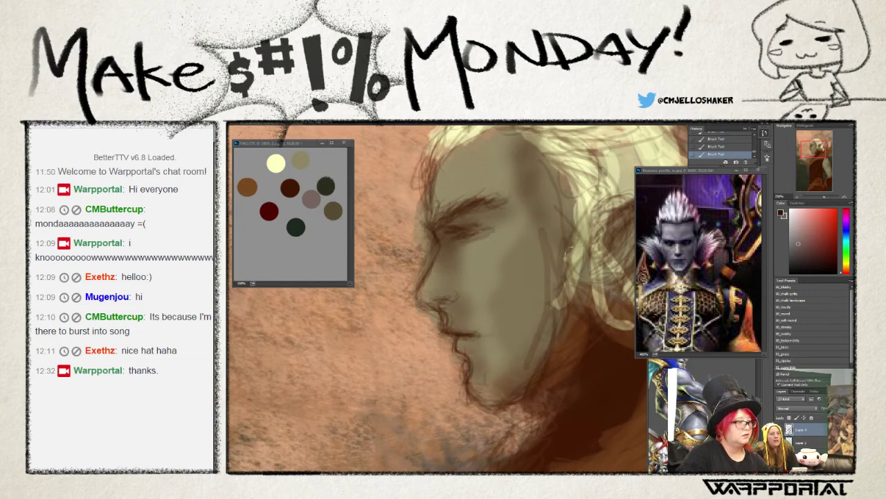
mouse_move(561, 309)
mouse_down()
mouse_move(554, 211)
mouse_move(502, 293)
mouse_up()
drag(516, 260, 509, 340)
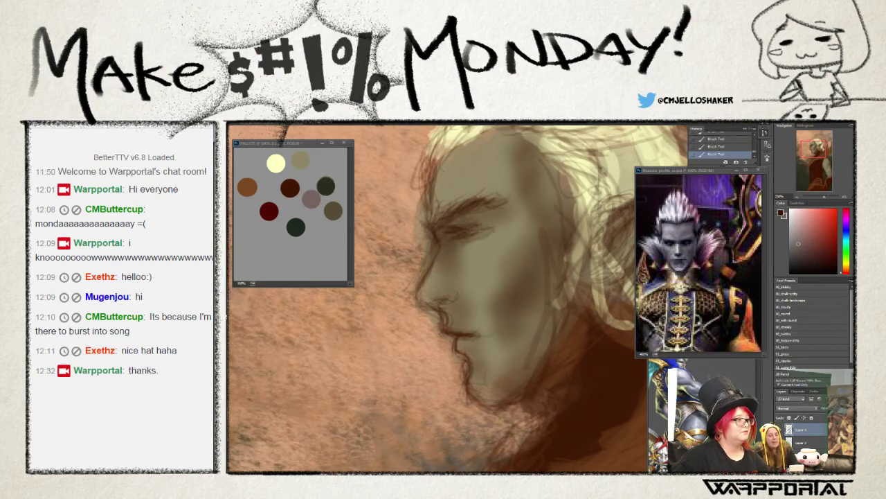
- Try orange-brown, dark olive and muted mauve tones, shading near the chin, forehead and hairline
alt+click(595, 402)
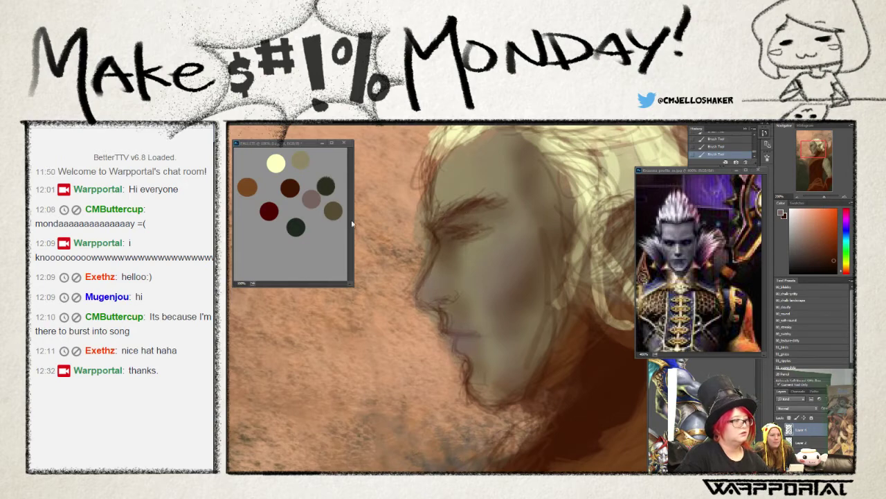
alt+click(332, 207)
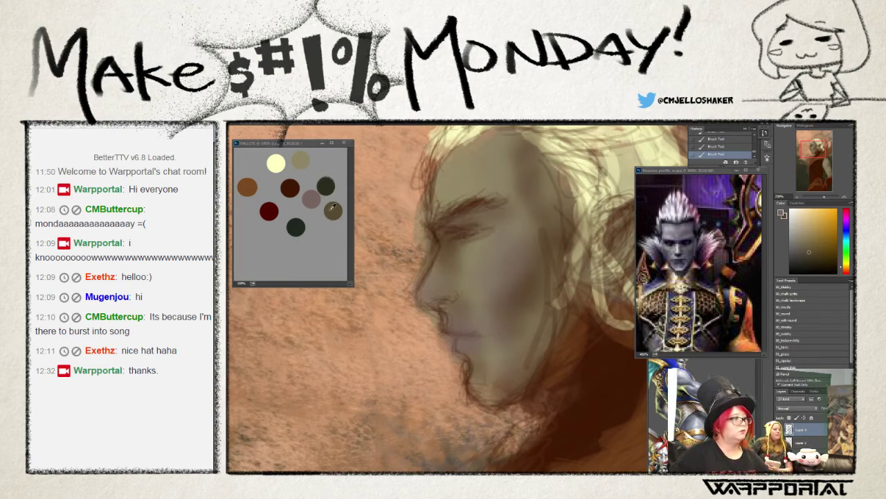
alt+click(311, 199)
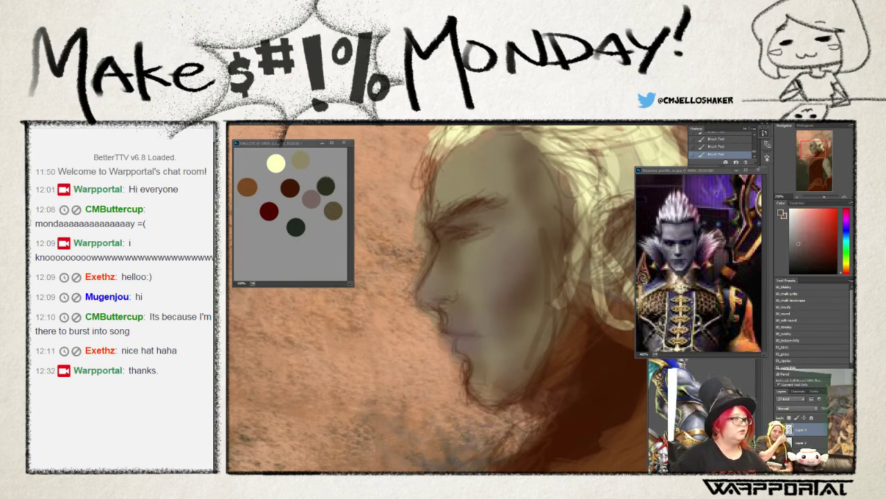
drag(457, 314, 496, 321)
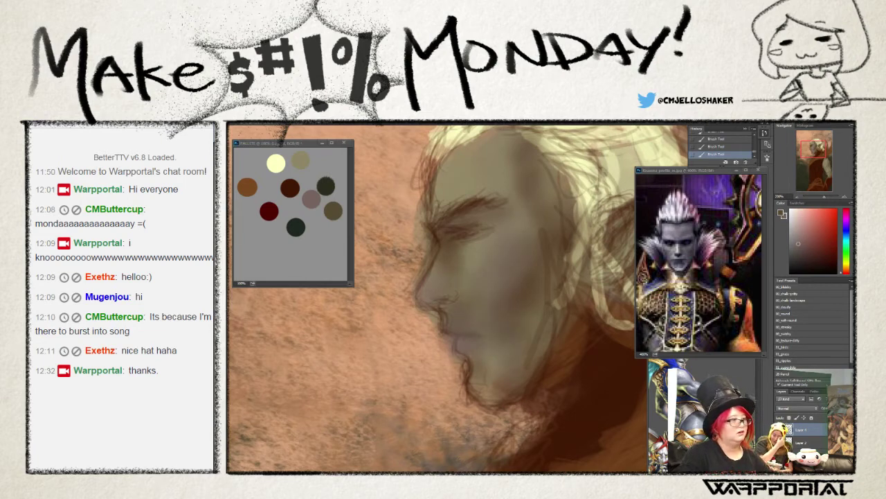
mouse_move(506, 182)
mouse_down()
mouse_move(497, 142)
mouse_move(457, 139)
mouse_move(447, 163)
mouse_move(526, 152)
mouse_move(575, 190)
mouse_move(578, 255)
mouse_up()
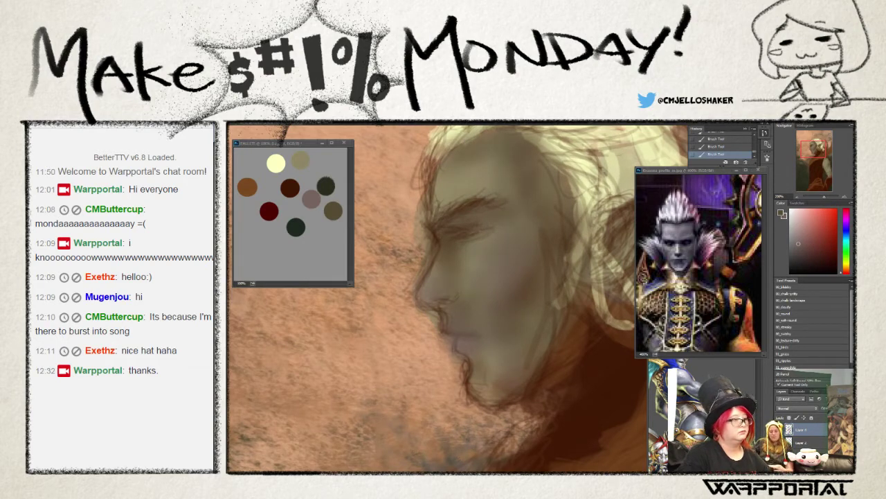
- Try muted yellow, tan and dark green swatches, step back several strokes, and switch to Spotify
alt+click(443, 260)
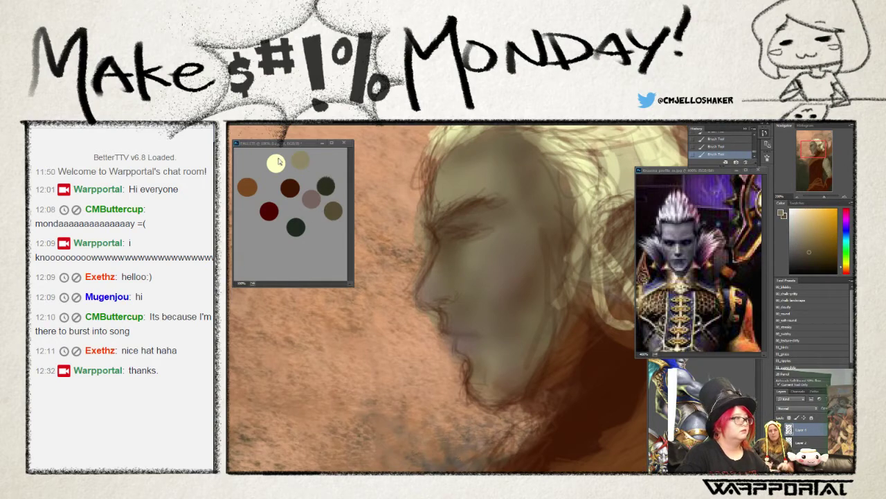
alt+click(305, 158)
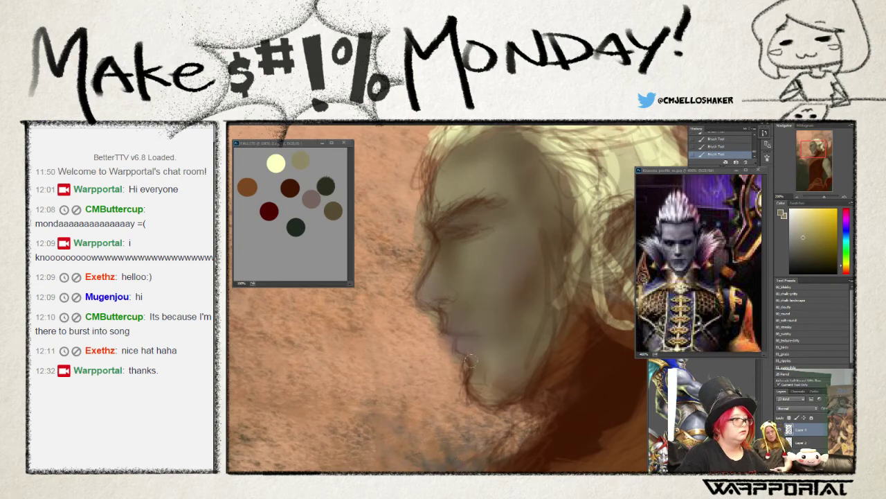
alt+click(298, 226)
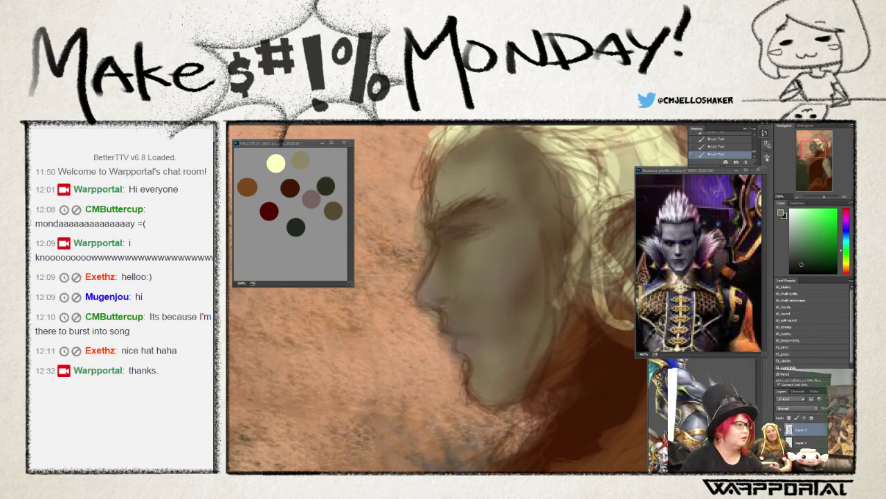
key(ctrl+z)
key(ctrl+z)
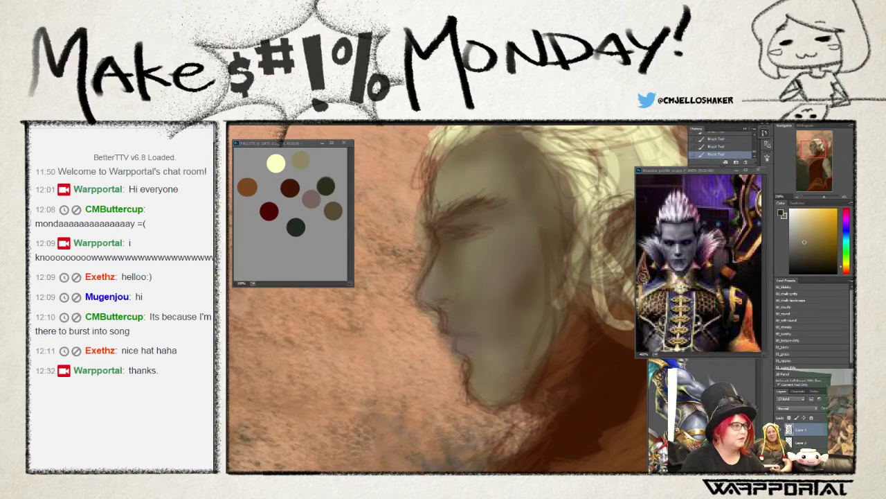
key(ctrl+alt+z)
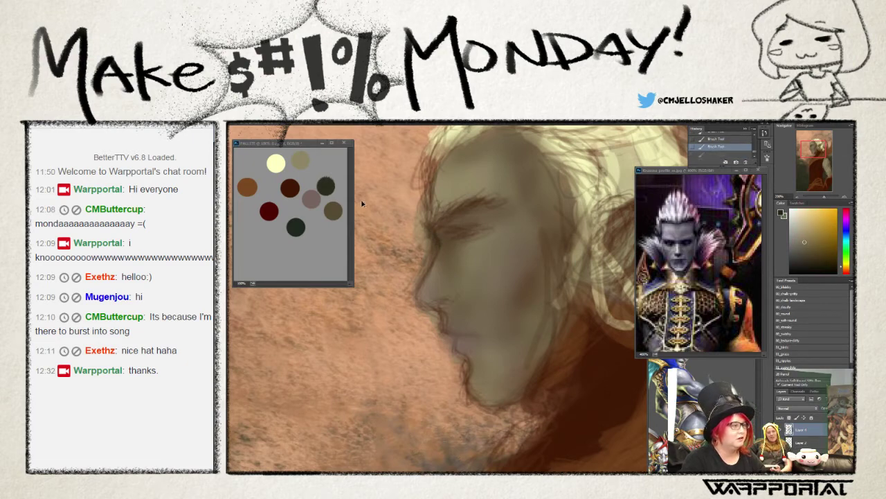
key(ctrl+alt+z)
key(ctrl+alt+z)
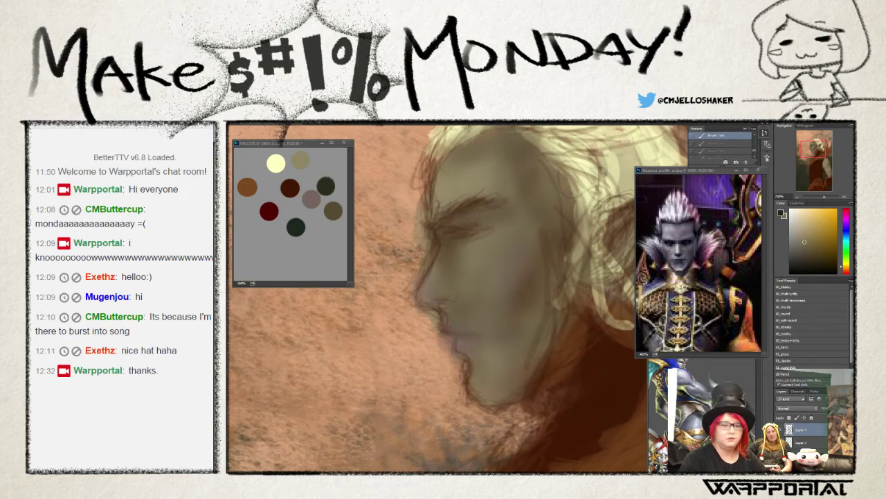
key(alt+Tab)
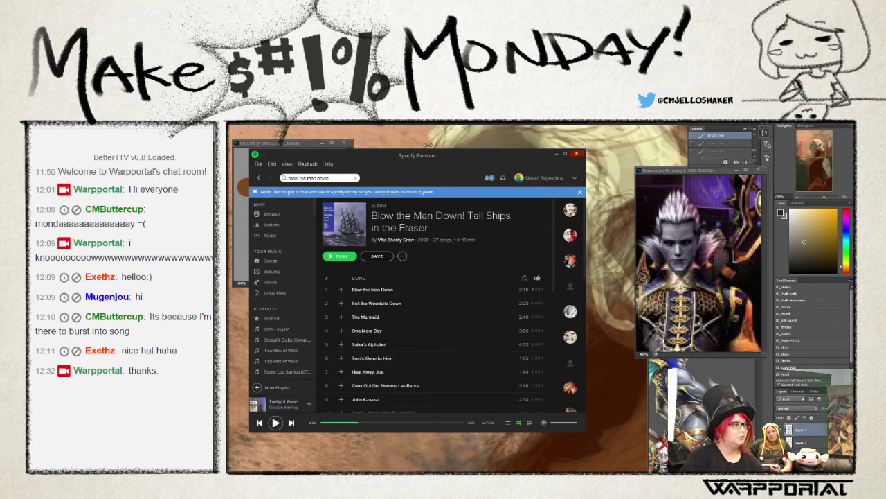
- Switch from Spotify's Blow the Man Down! album back to the Photoshop elf painting
key(alt+Tab)
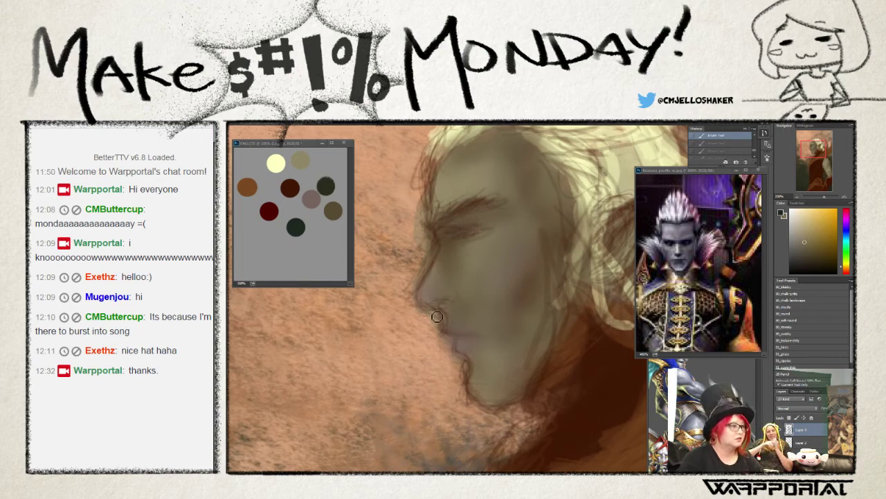
drag(437, 317, 447, 323)
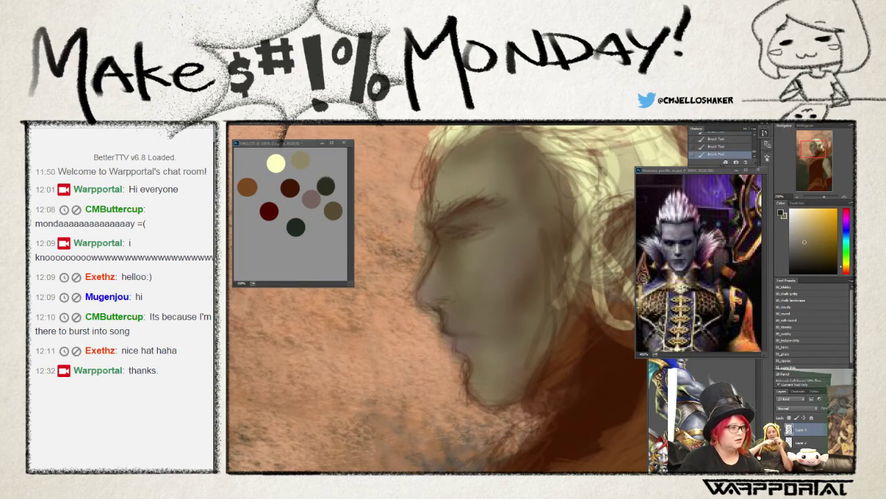
key(ctrl+alt+z)
key(ctrl+alt+z)
key(ctrl+alt+z)
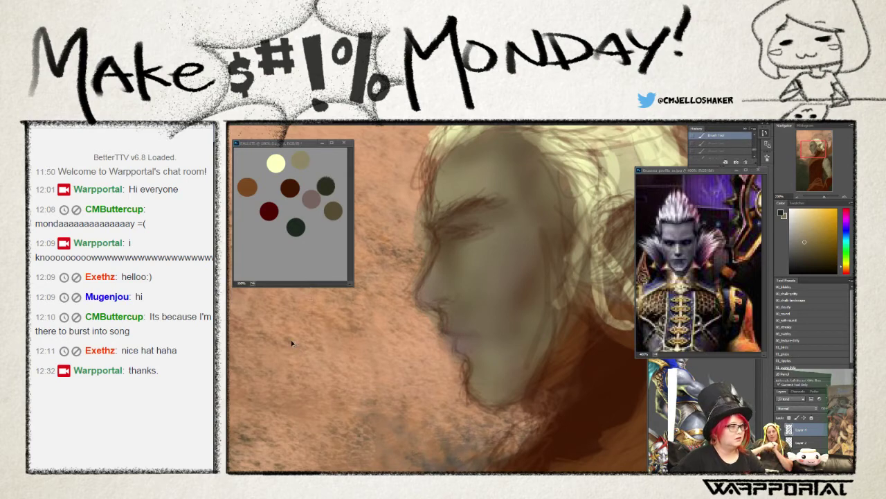
alt+click(290, 186)
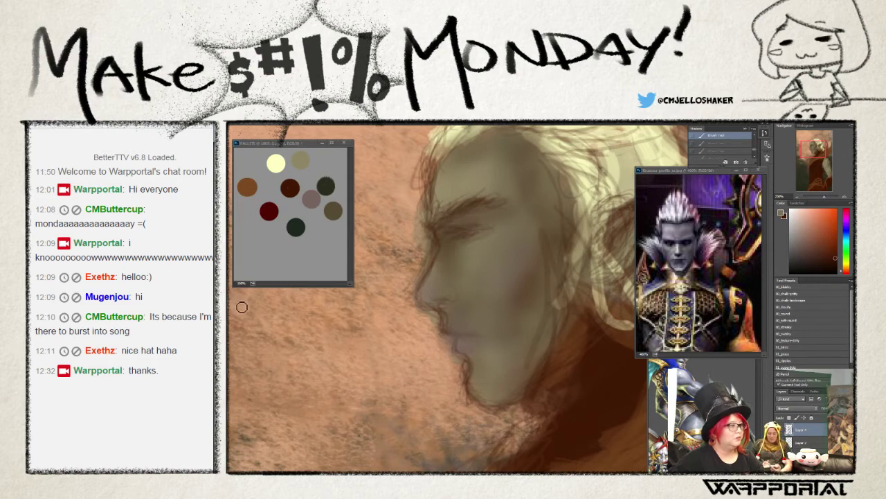
alt+click(251, 193)
alt+click(231, 320)
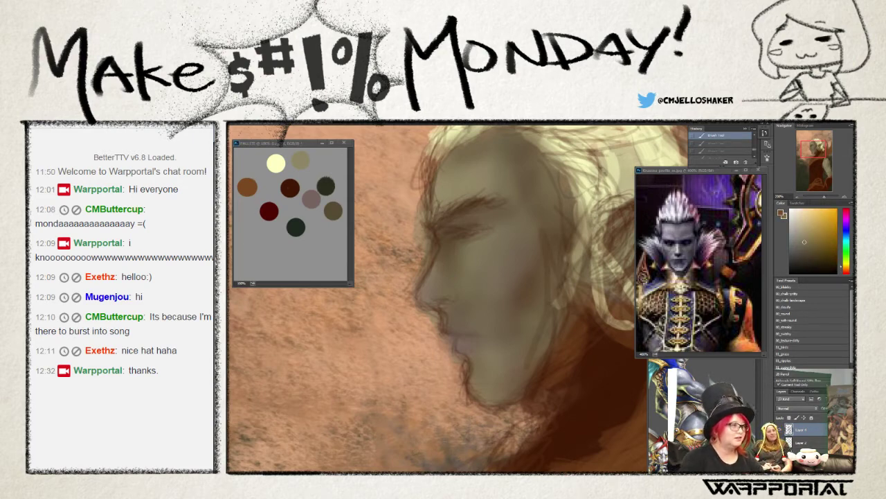
drag(437, 238, 439, 239)
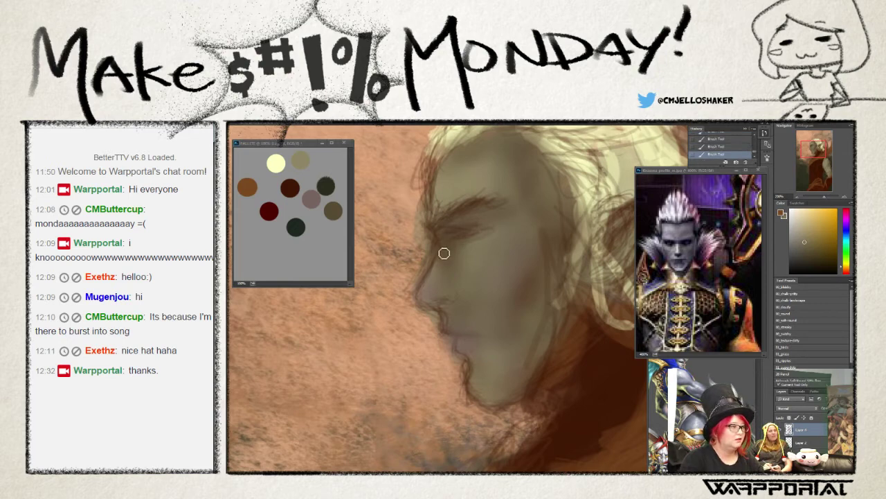
drag(431, 269, 440, 264)
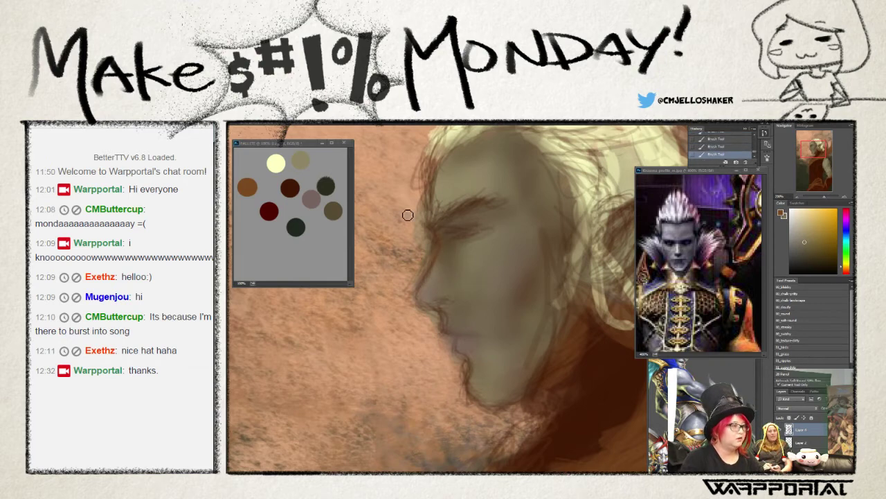
key(ctrl+z)
key(ctrl+alt+z)
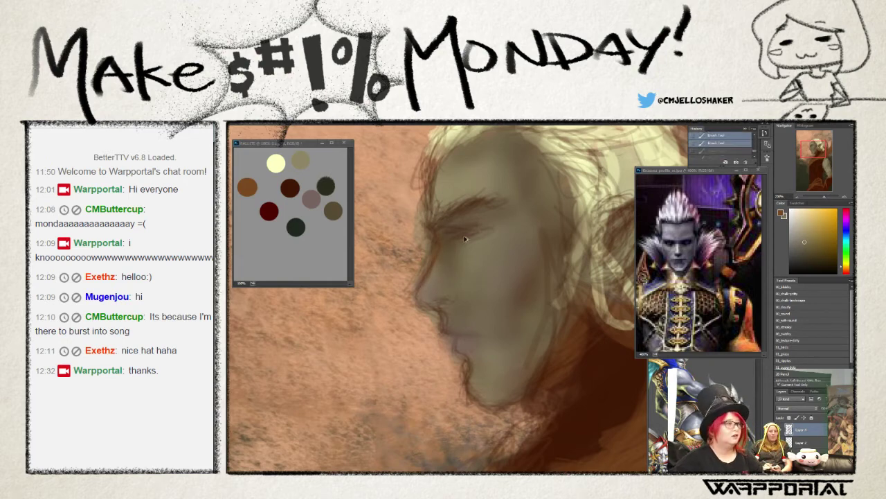
alt+click(227, 314)
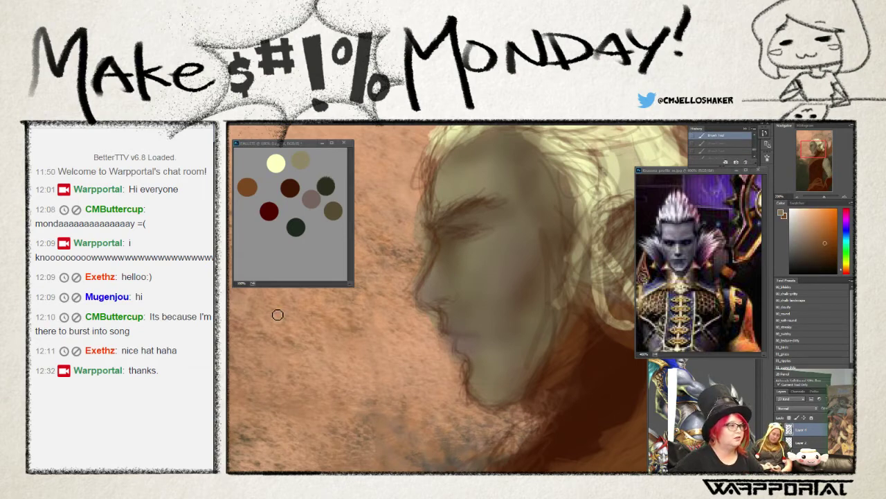
click(782, 214)
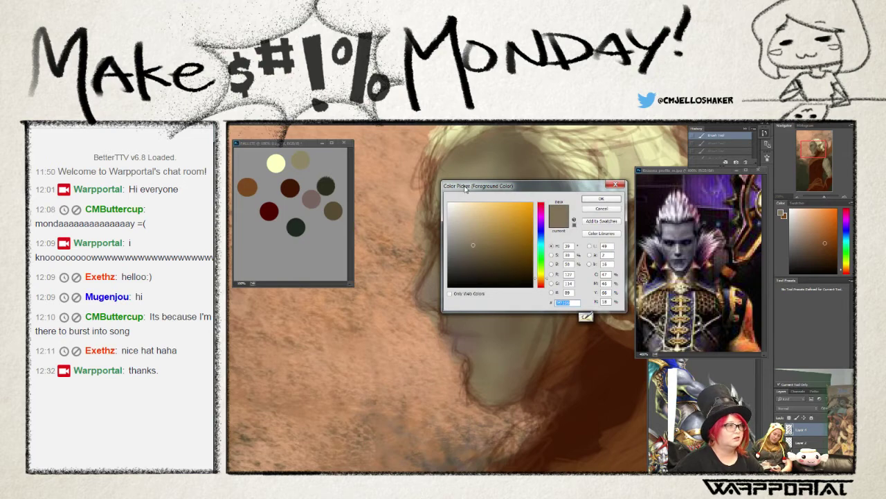
- Set a darker brown as the painting colour and paint dark strokes over the eyebrow, eye and lips
mouse_move(466, 188)
mouse_down()
mouse_move(325, 315)
mouse_move(278, 335)
mouse_move(277, 326)
mouse_up()
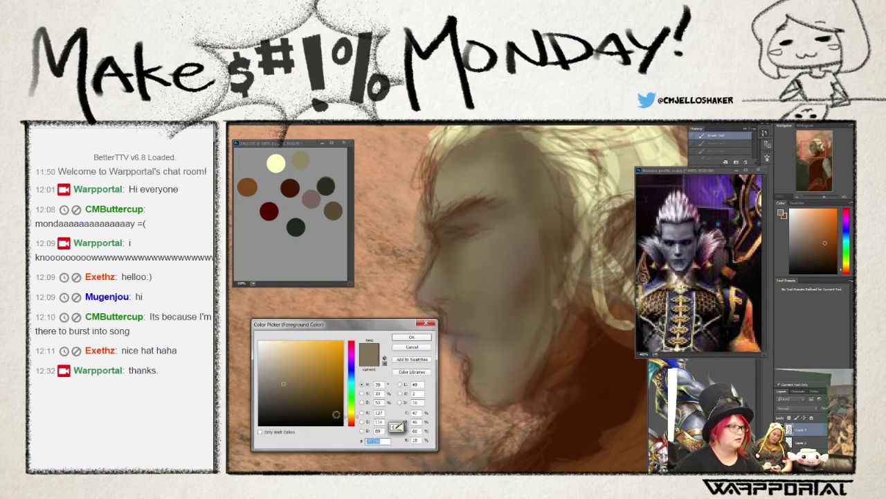
drag(314, 402, 297, 408)
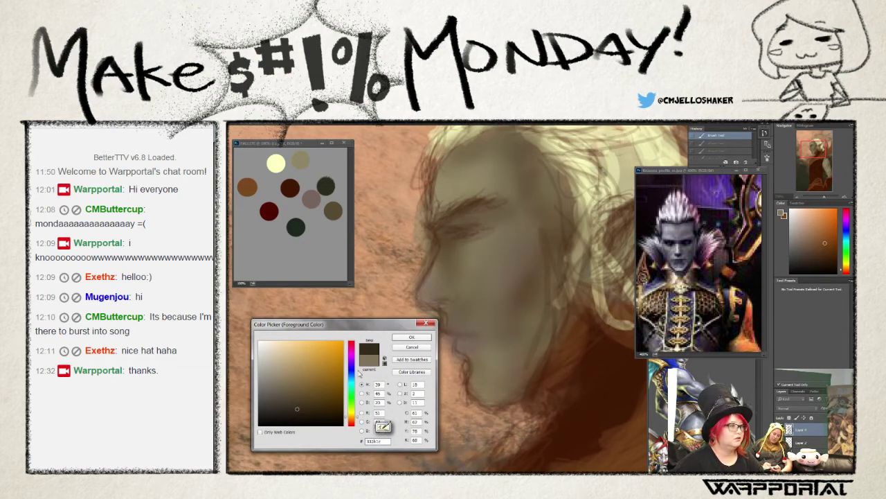
click(427, 337)
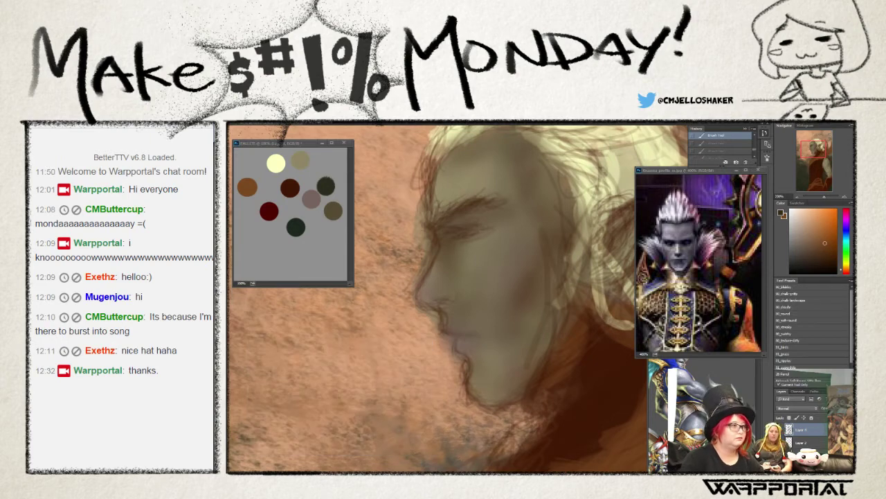
drag(441, 243, 444, 248)
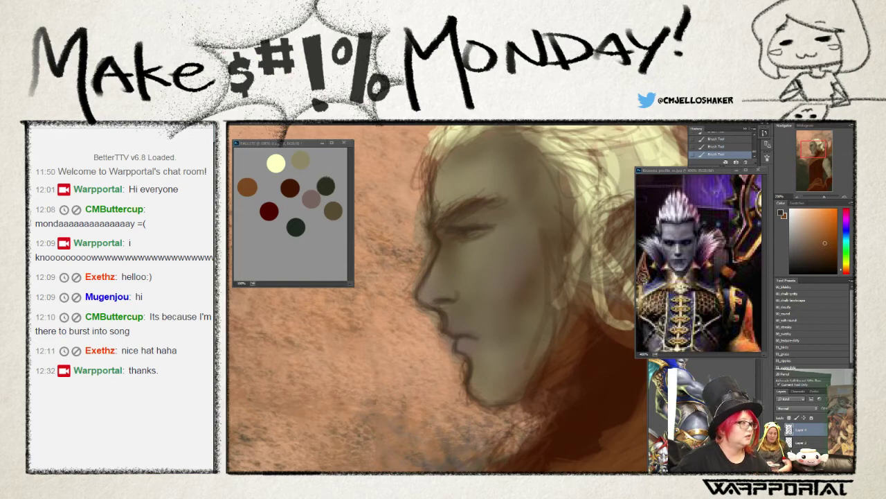
key(alt+shift+c)
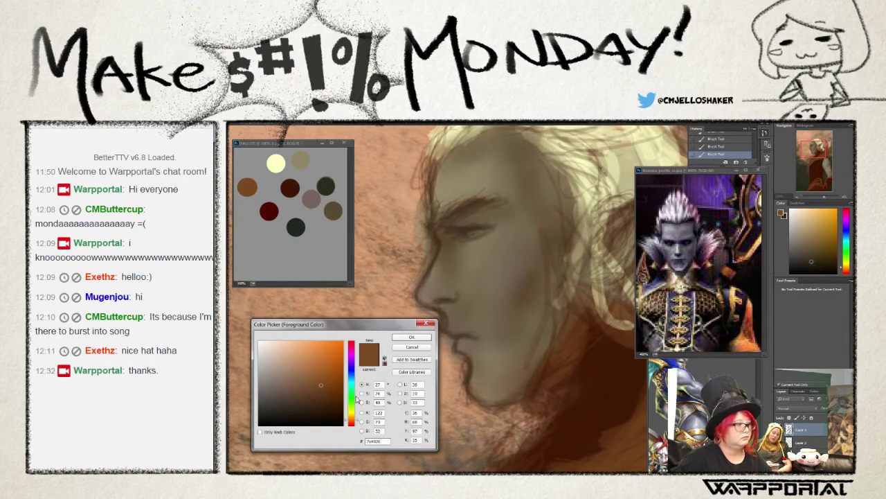
- Set an even darker brown for the under-eye lines, then paint a pale yellow highlight into the eye
drag(321, 385, 321, 413)
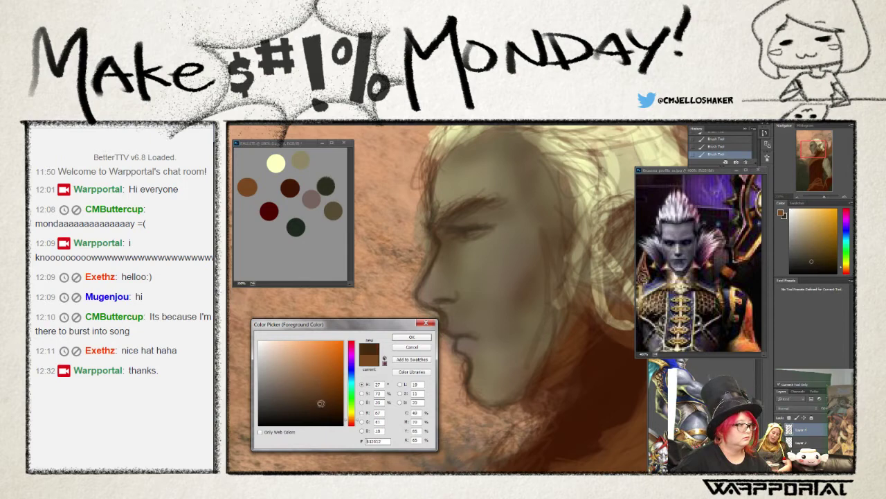
click(397, 337)
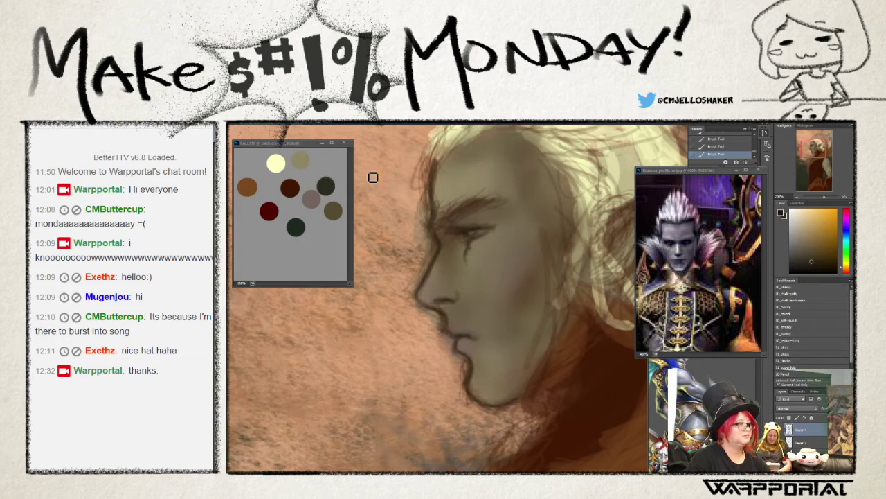
alt+click(276, 161)
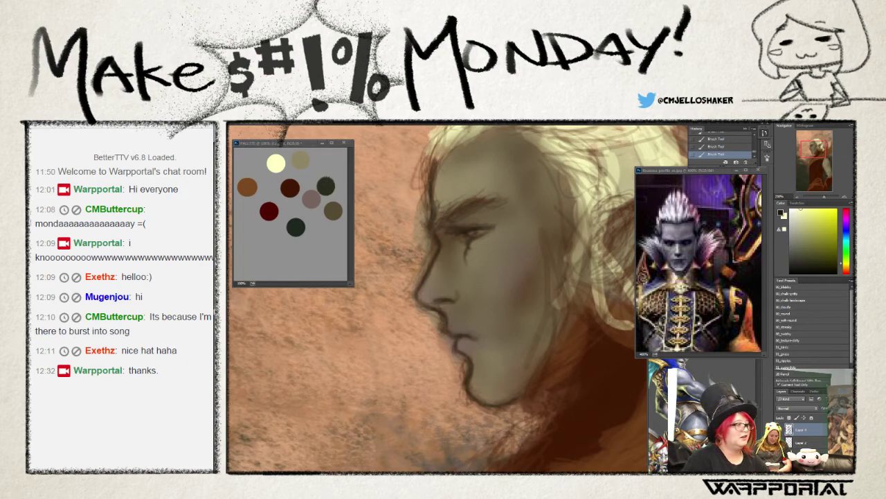
key(x)
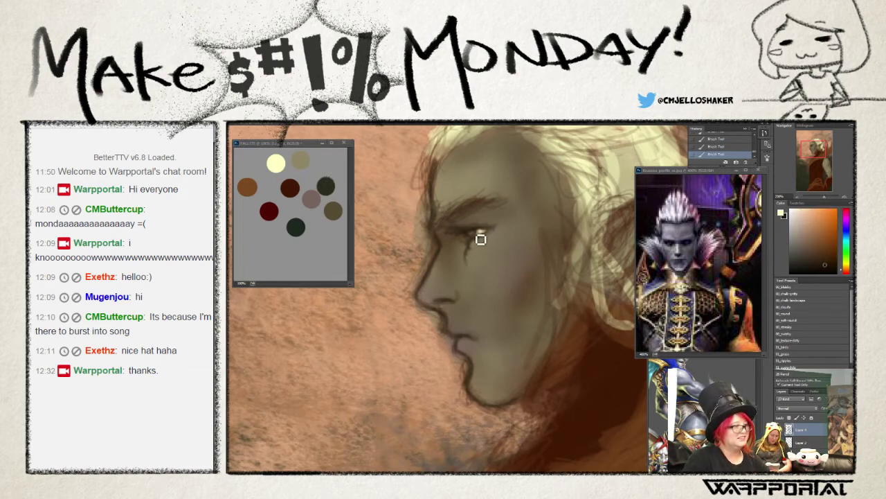
drag(481, 239, 473, 232)
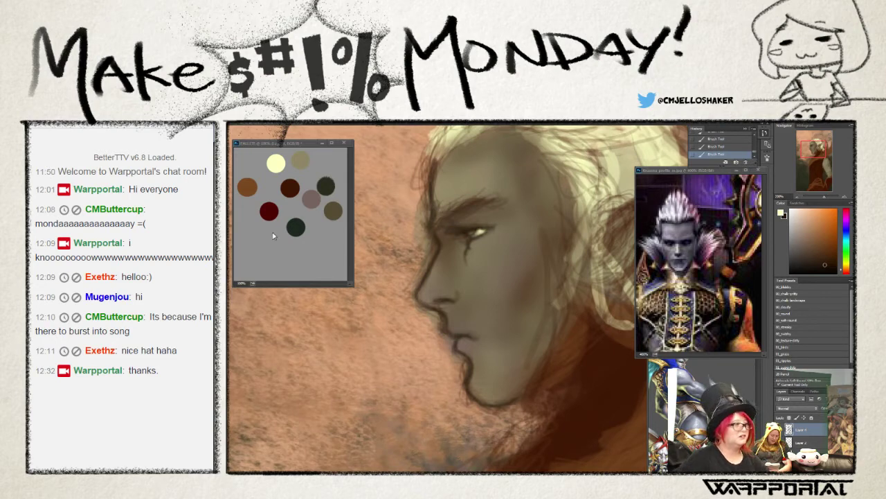
- Sample the dark green and eye colours, undo a stroke, and paint a light highlight across the eye
alt+click(293, 227)
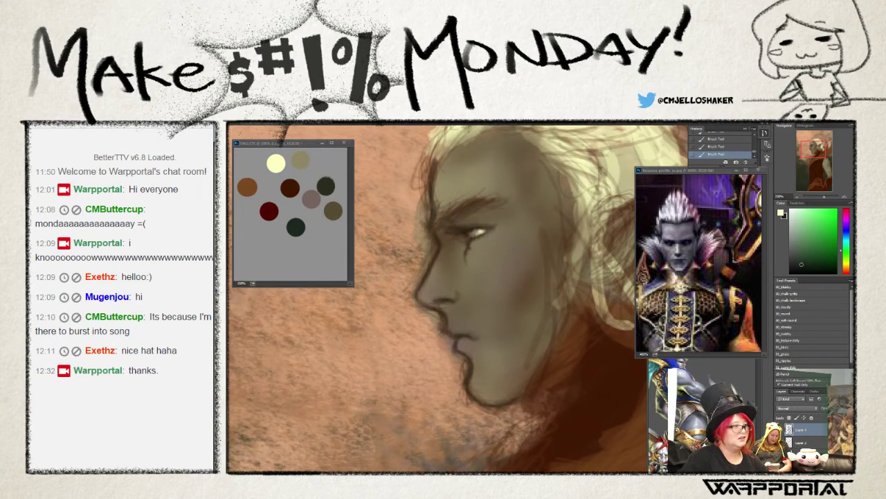
key(ctrl+z)
key(x)
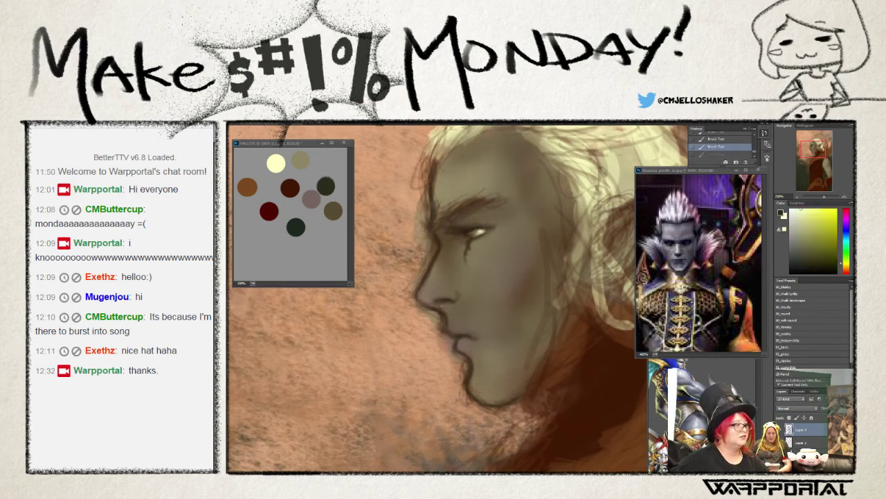
click(474, 237)
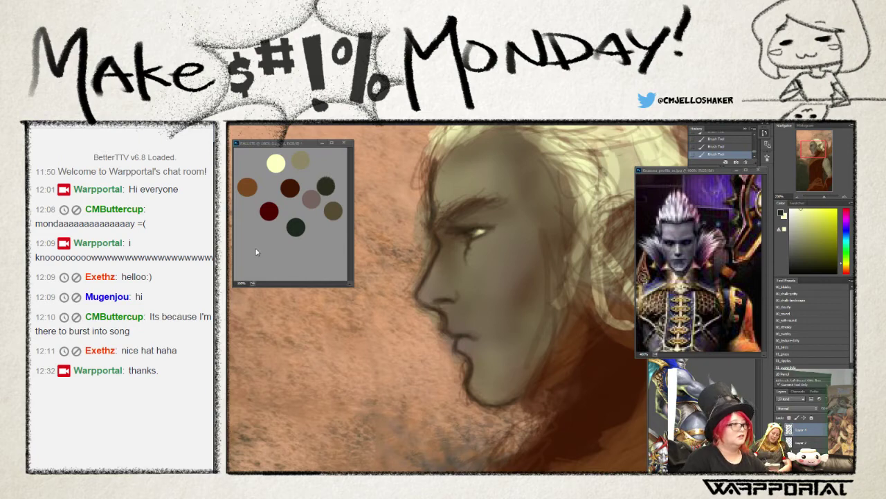
alt+click(471, 230)
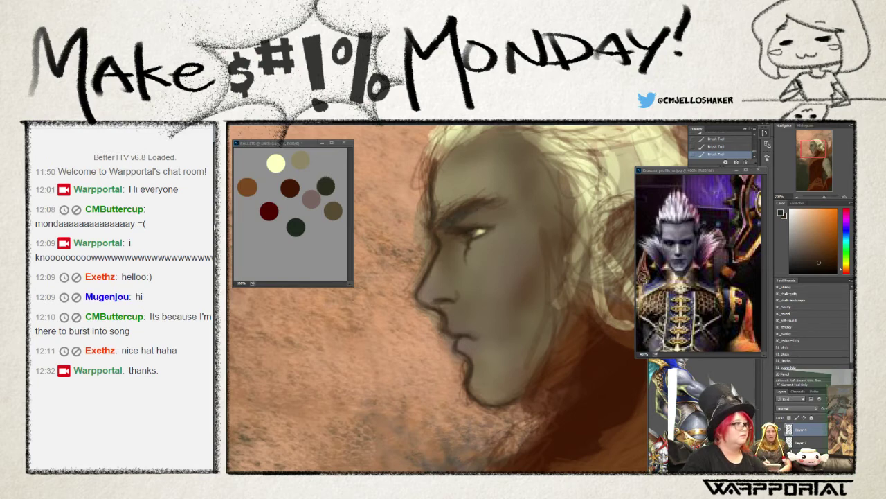
alt+click(296, 227)
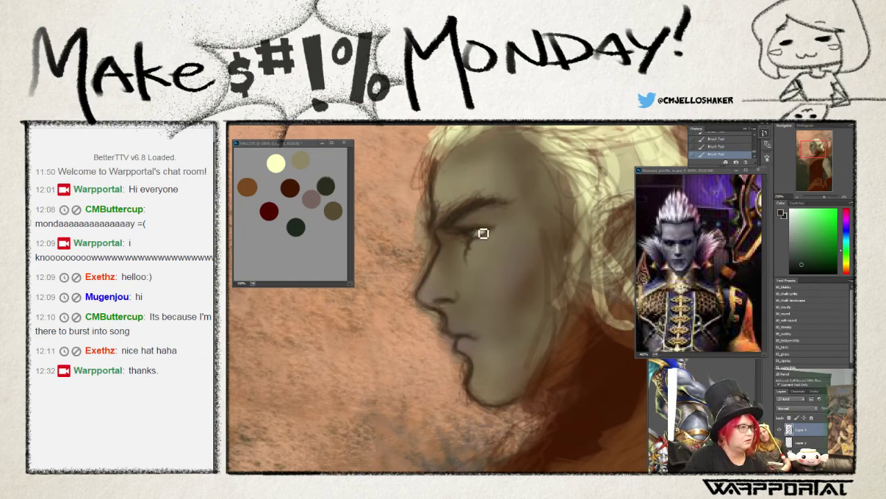
drag(465, 232, 482, 231)
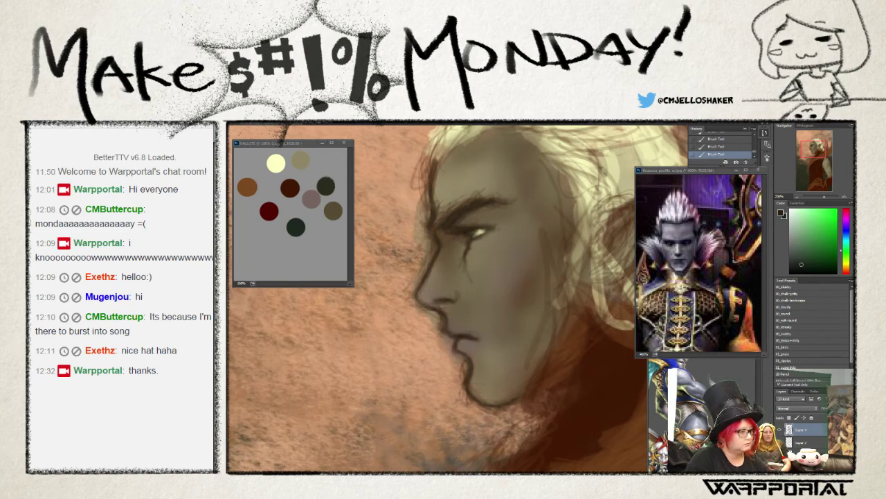
- Test subtle shading strokes near the lips, undoing and redoing to compare versions
alt+click(475, 326)
key(ctrl+alt+z)
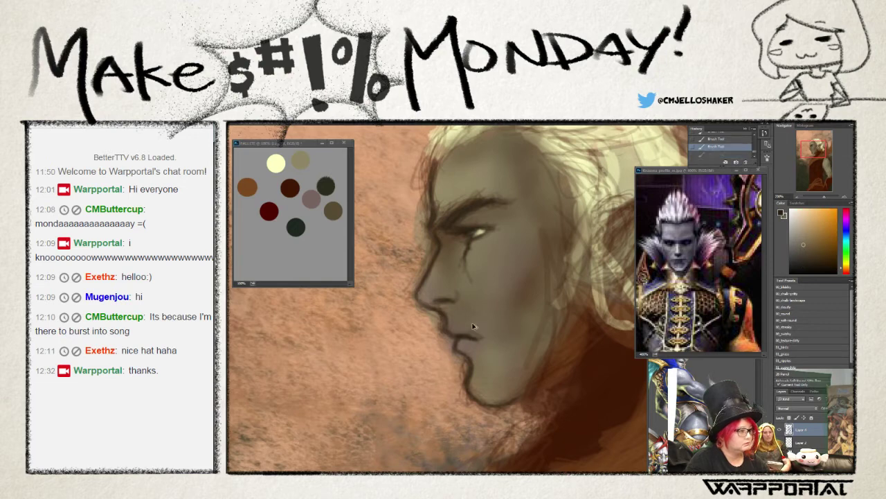
key(ctrl+alt+z)
key(ctrl+alt+z)
drag(476, 326, 471, 337)
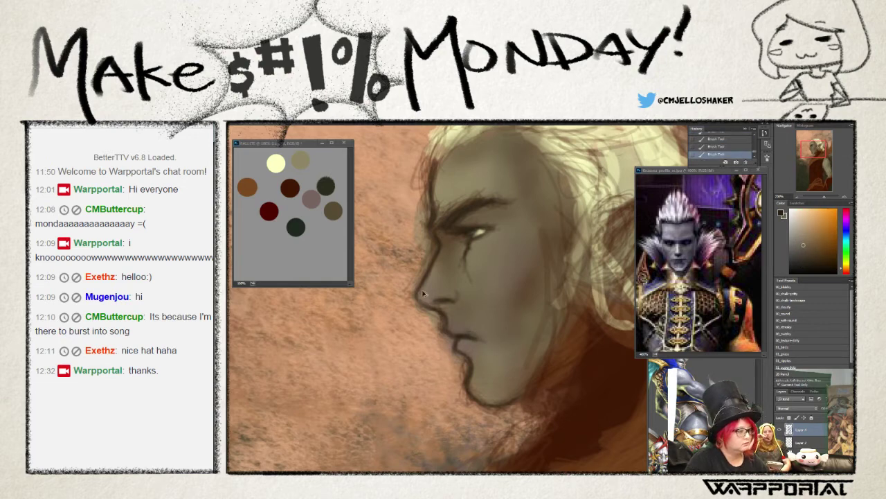
key(ctrl+alt+z)
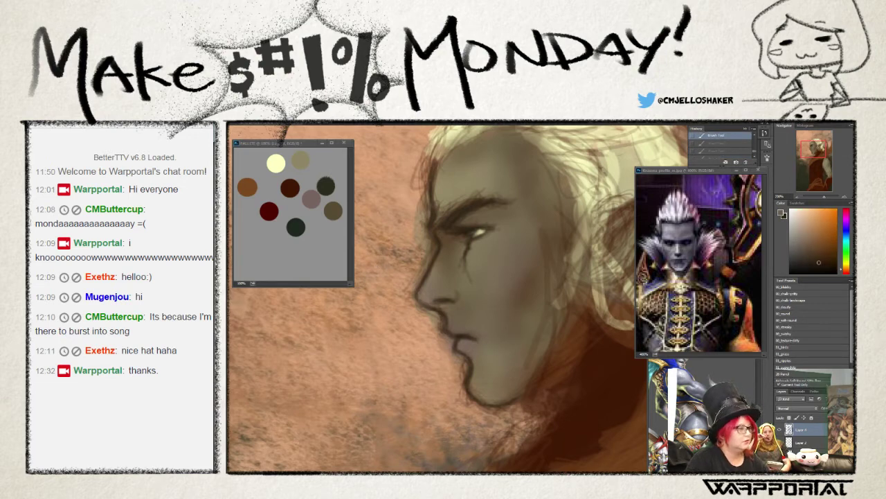
key(ctrl+shift+z)
key(ctrl+shift+z)
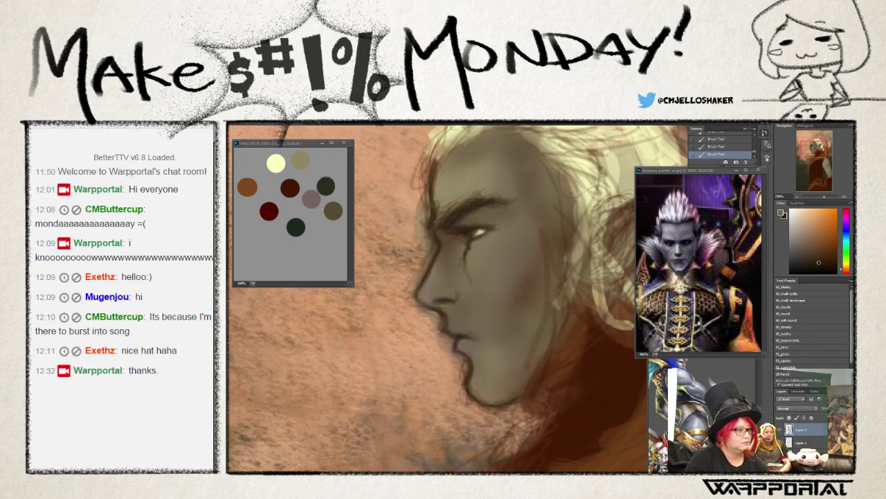
key(ctrl+alt+z)
key(ctrl+alt+z)
key(ctrl+shift+z)
key(ctrl+shift+z)
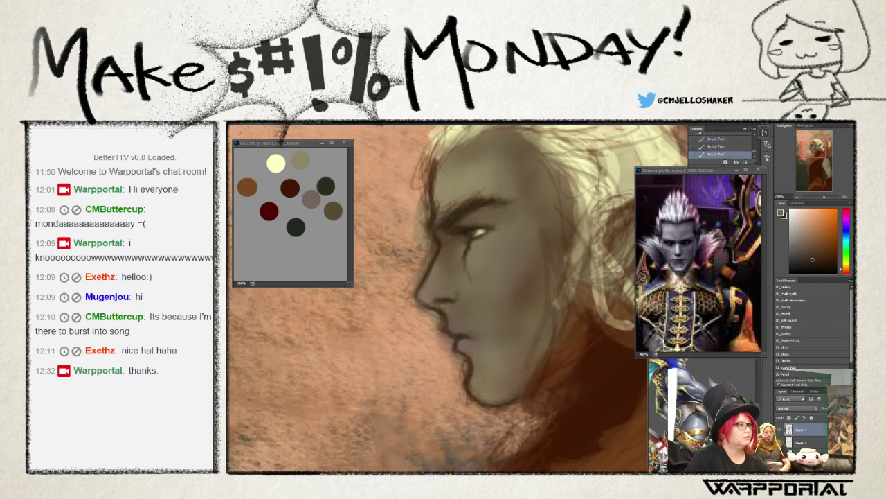
- Choose a brush preset, sample the eye colour, and try then discard darker eyebrow strokes
right_click(282, 132)
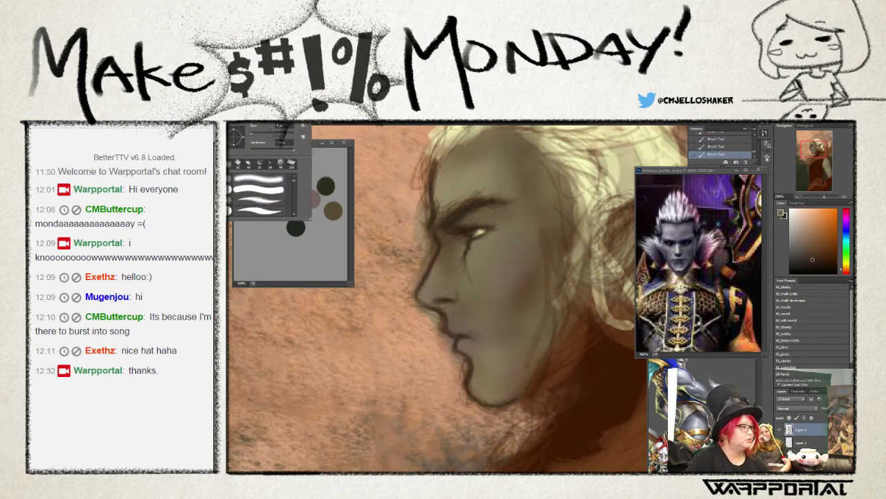
key(Return)
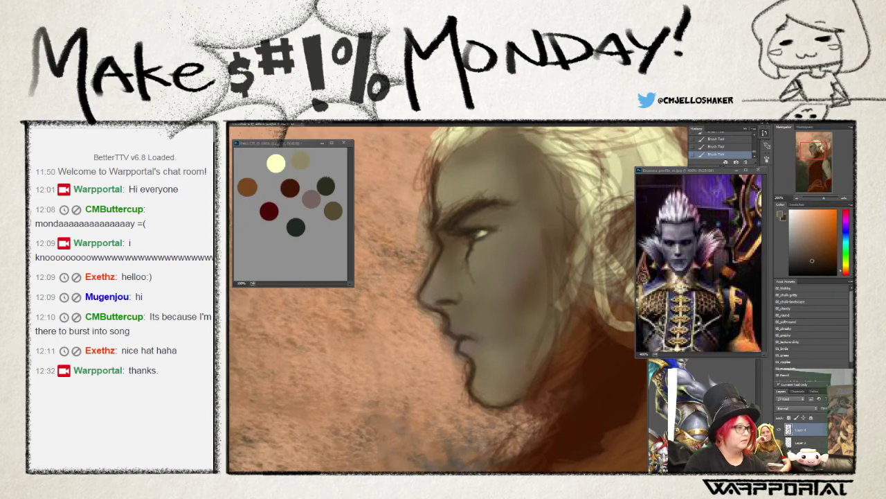
alt+click(476, 230)
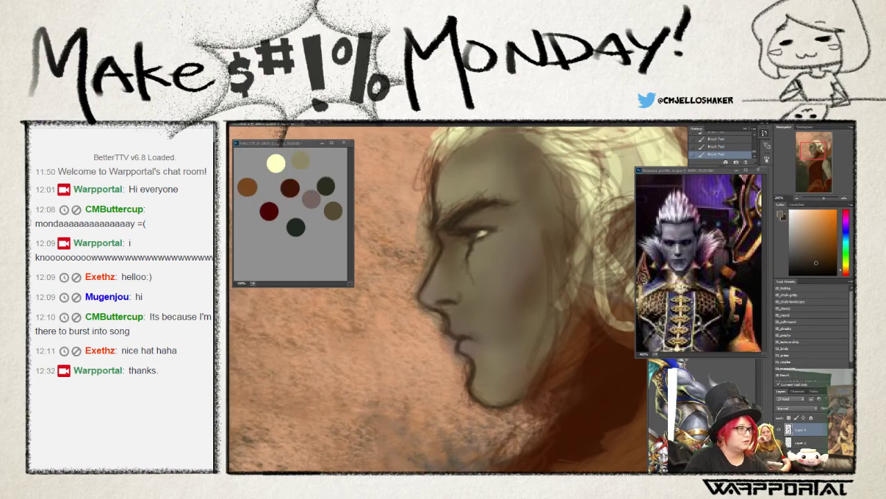
drag(451, 197, 446, 206)
alt+click(476, 232)
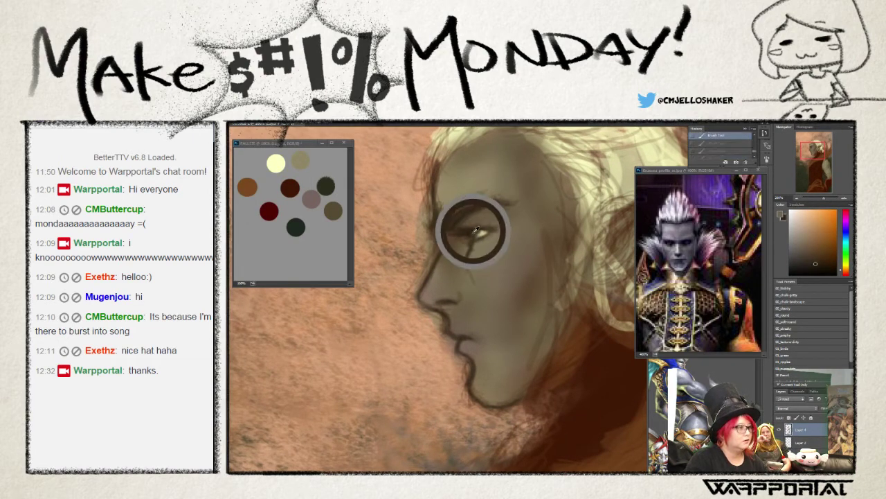
key(ctrl+alt+z)
key(ctrl+alt+z)
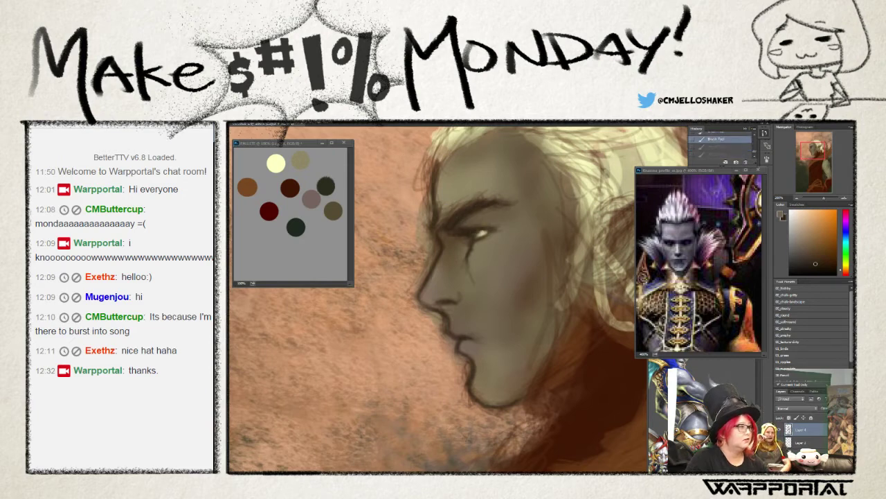
- Sample eye tones, touch up the eye highlight, and add small light strokes near the eye
alt+click(478, 234)
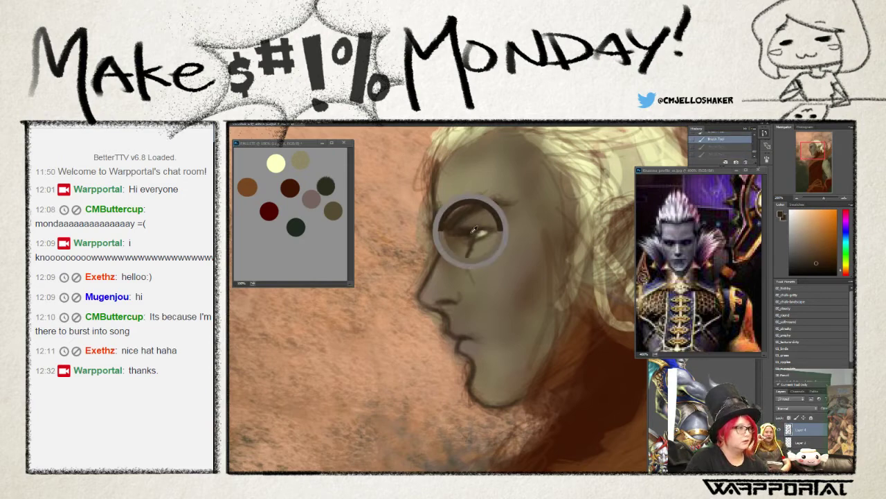
click(480, 234)
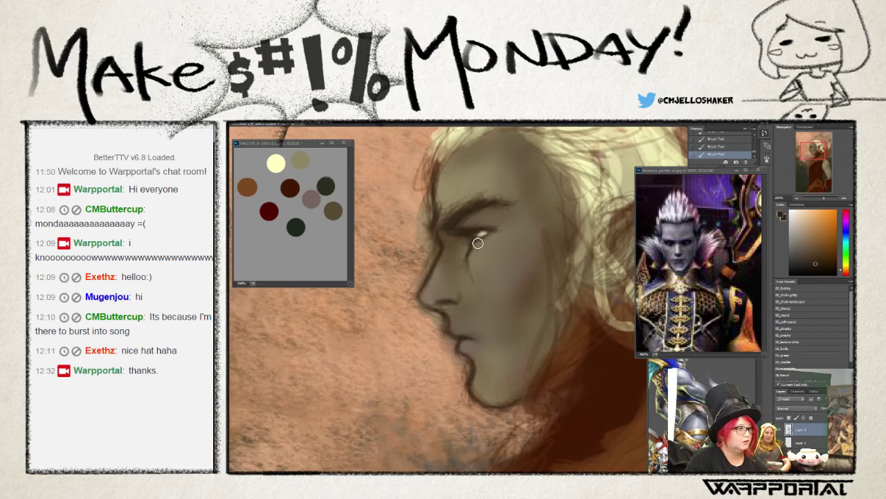
alt+click(477, 234)
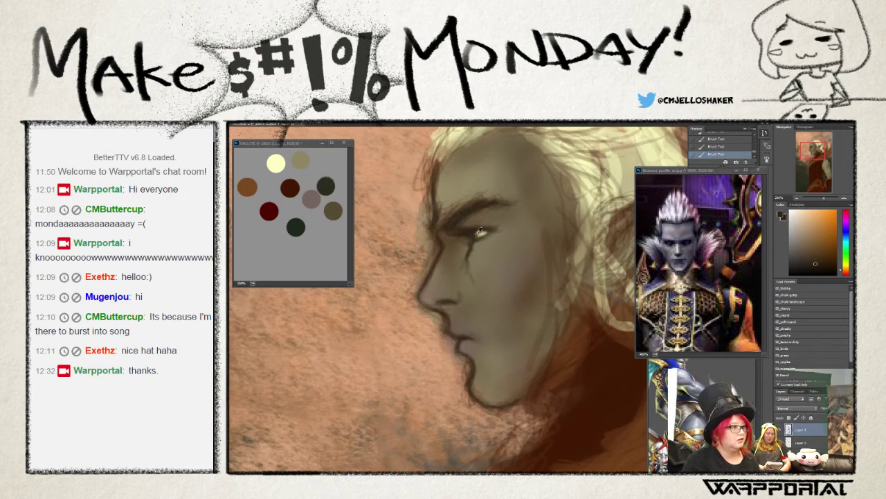
drag(478, 232, 481, 241)
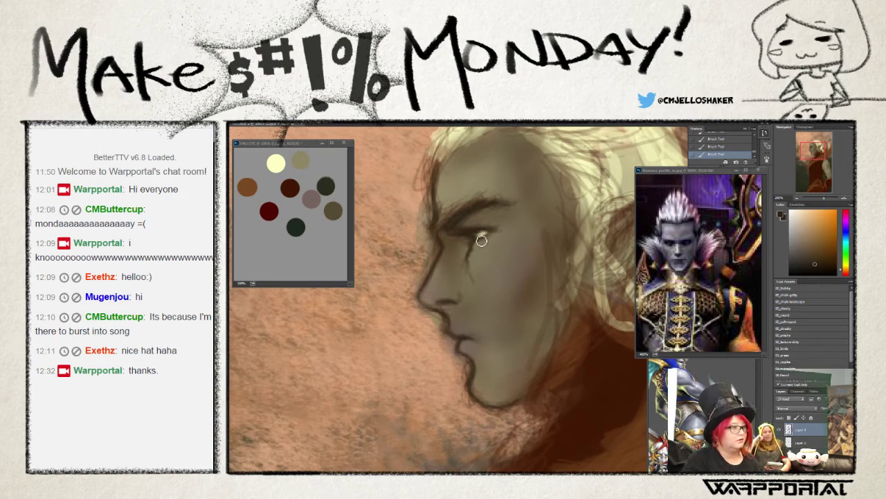
alt+click(454, 185)
alt+click(454, 184)
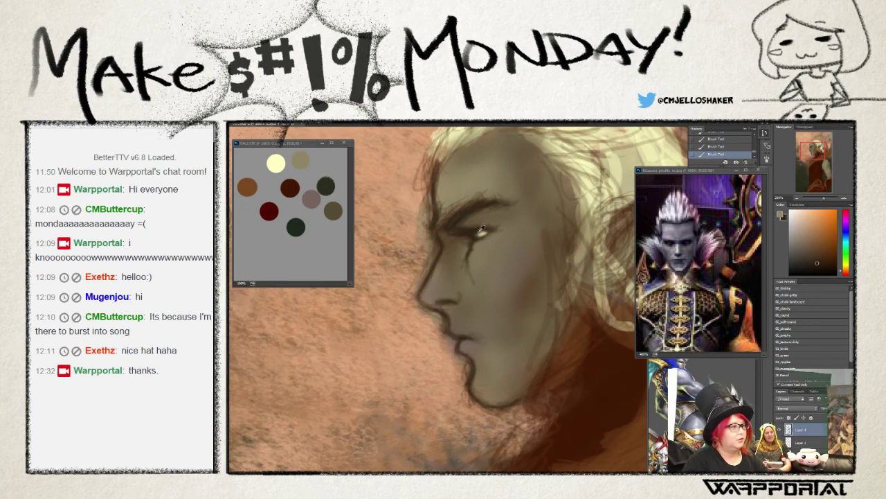
mouse_move(464, 206)
mouse_down()
mouse_move(485, 226)
mouse_move(475, 235)
mouse_move(493, 236)
mouse_up()
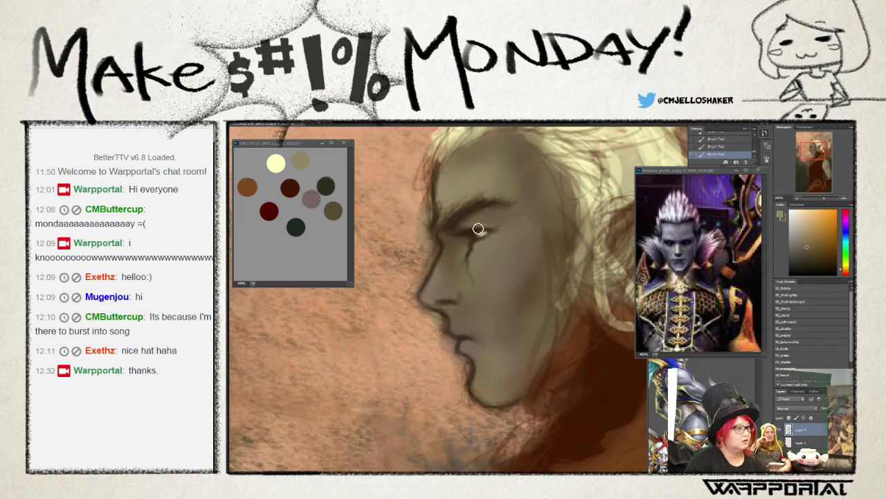
- Sample colours around the eye and face, then bring up the foreground Color Picker
alt+click(476, 225)
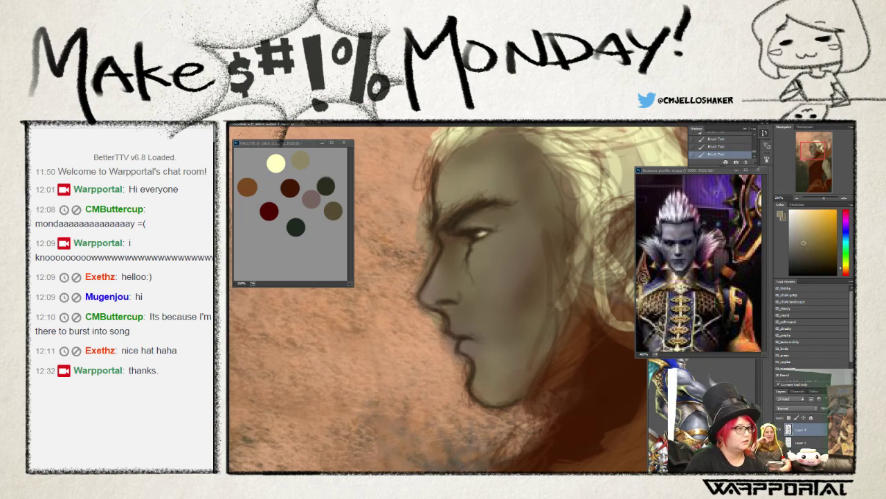
alt+click(475, 250)
alt+click(467, 248)
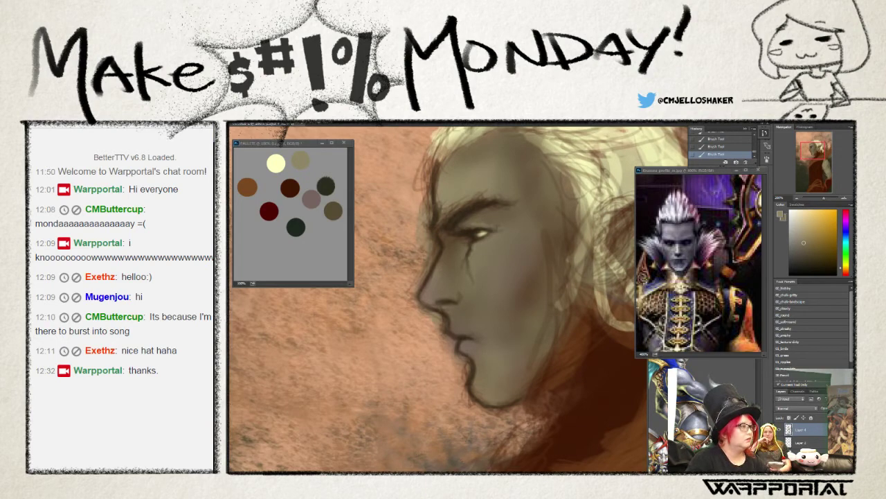
click(781, 215)
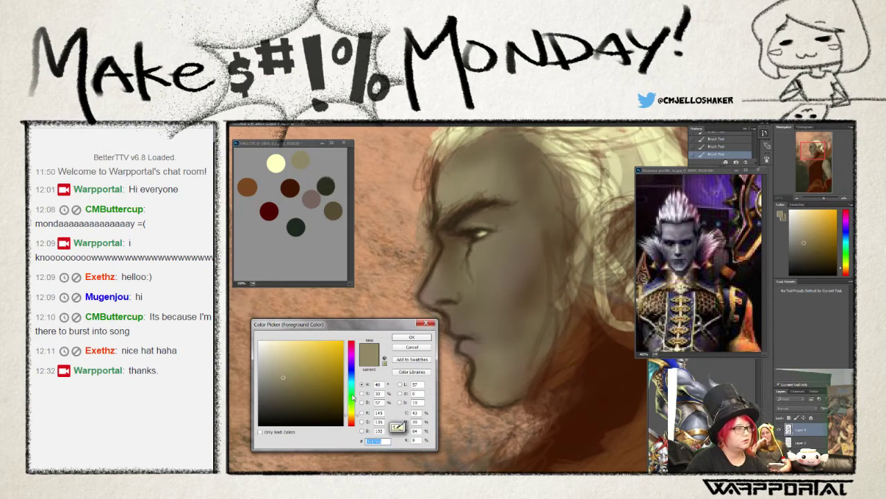
- Set a purple-blue painting colour, undo a stroke, and add a new layer above Layer 4
click(350, 369)
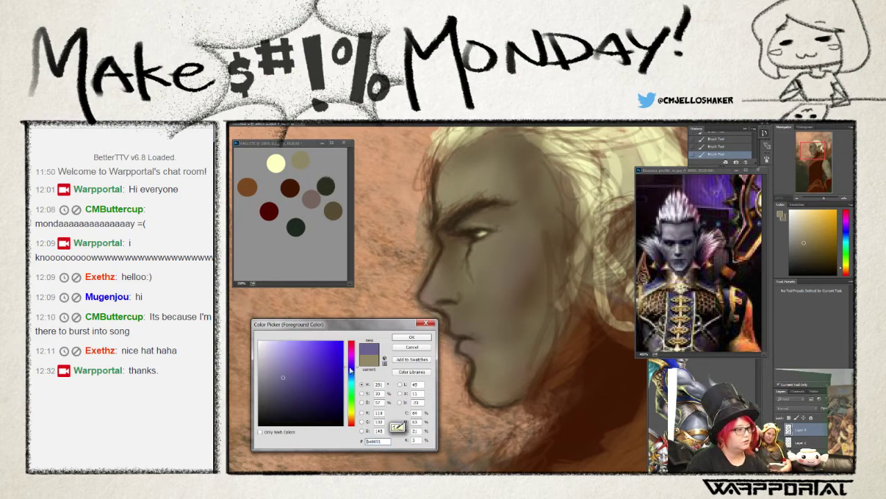
drag(350, 369, 357, 372)
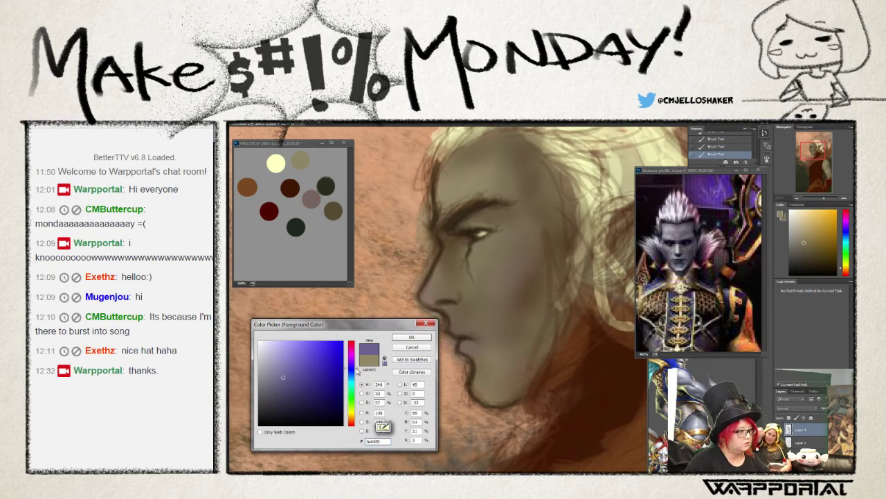
click(412, 337)
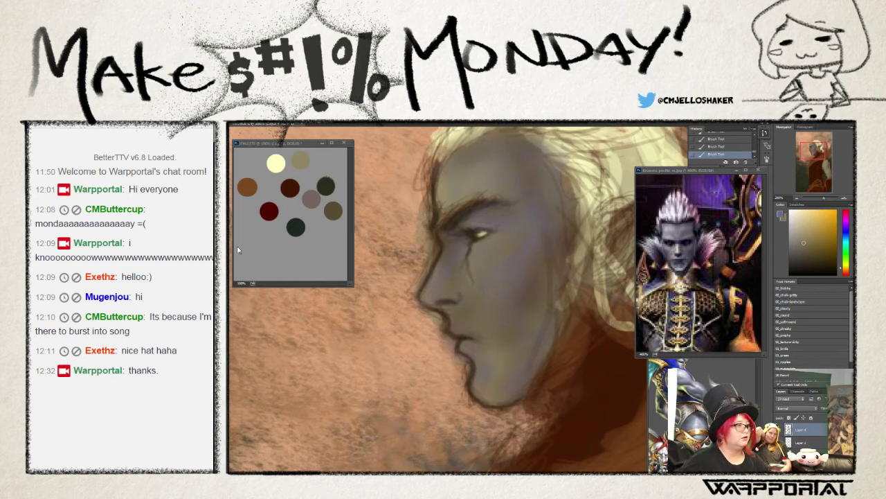
key(ctrl+alt+z)
key(ctrl+alt+z)
key(ctrl+alt+z)
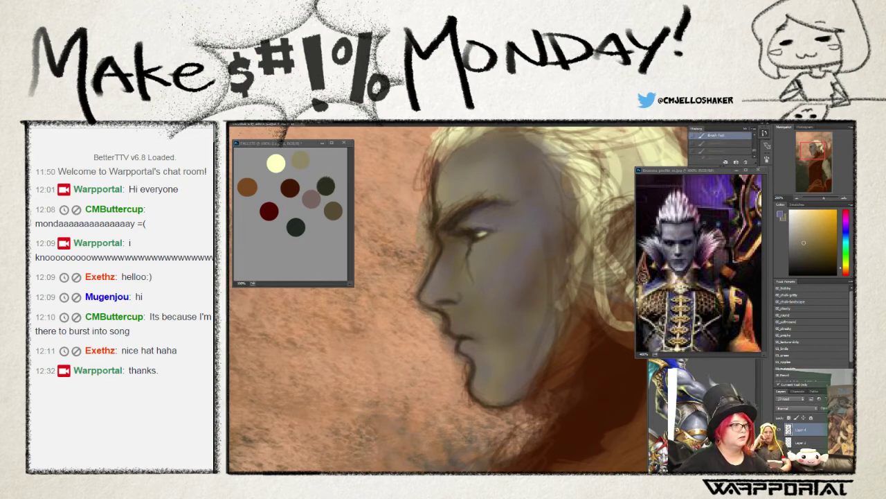
key(ctrl+shift+alt+n)
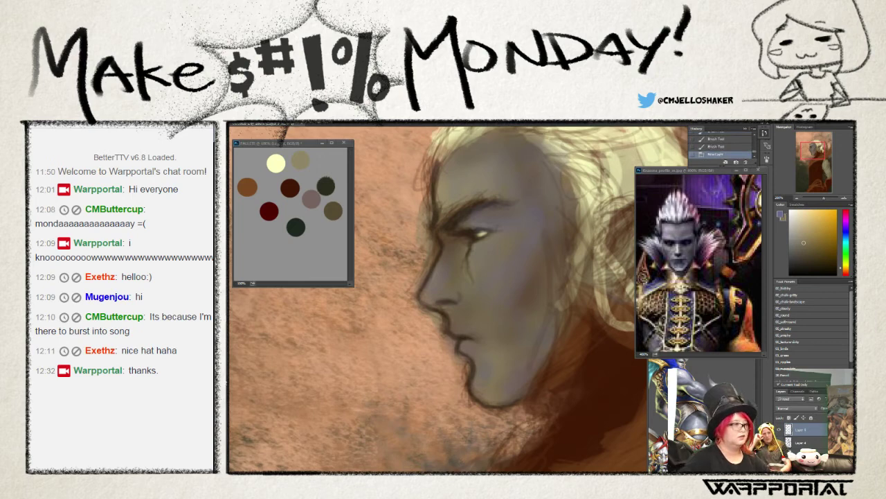
- Dab cool shading onto the cheek, sampling tan, blue-grey and reddish-brown tones from palette and face
click(454, 261)
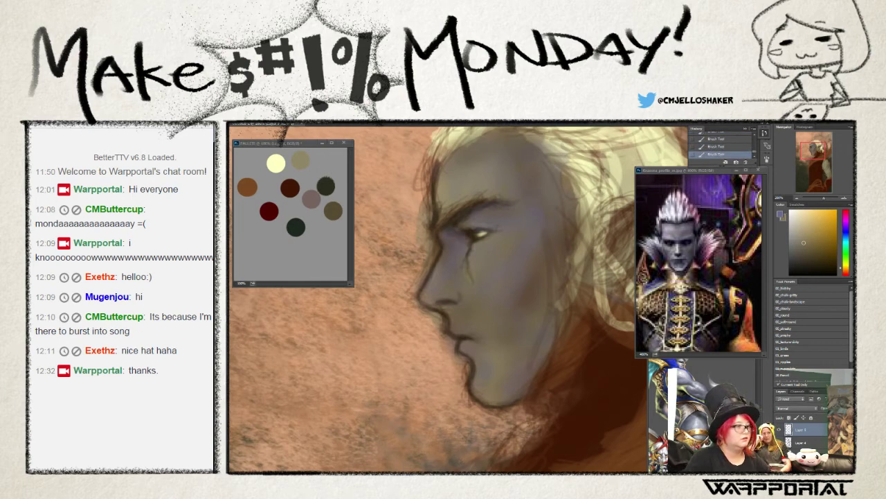
alt+click(302, 156)
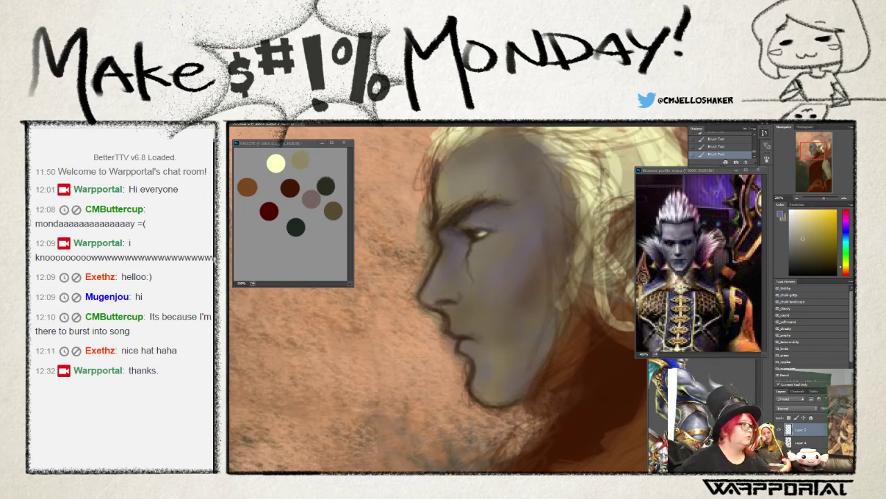
alt+click(506, 213)
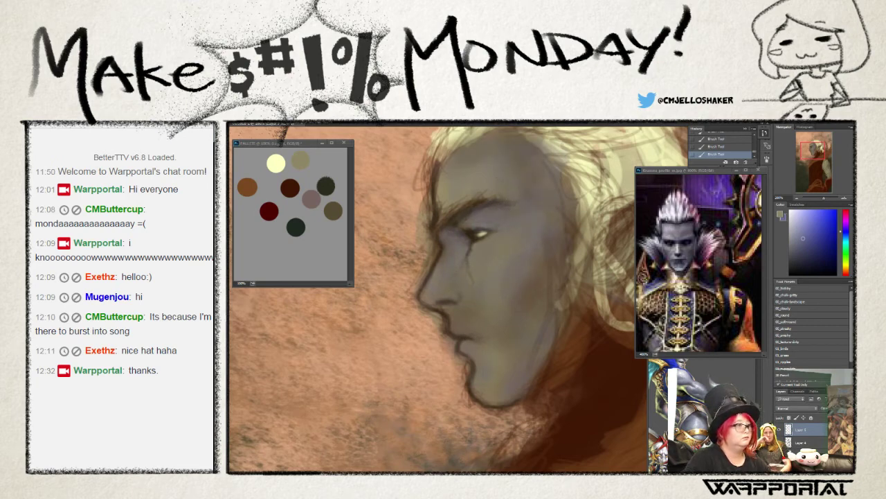
alt+click(294, 184)
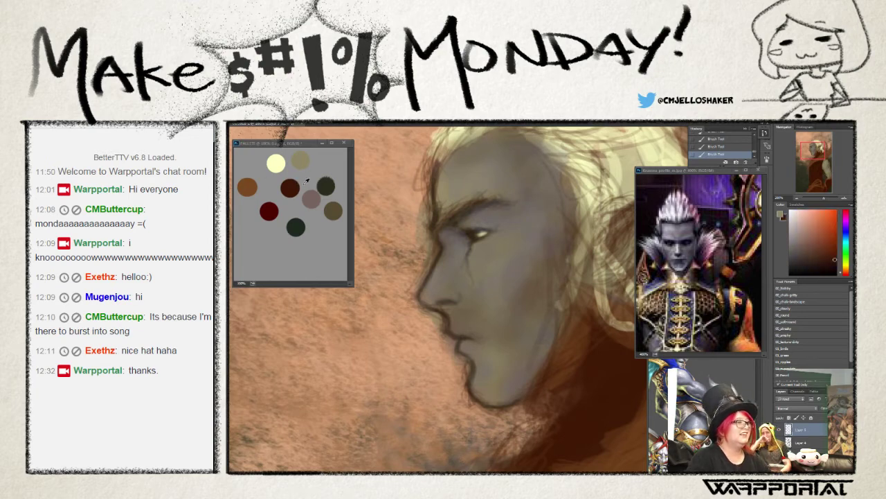
alt+click(434, 184)
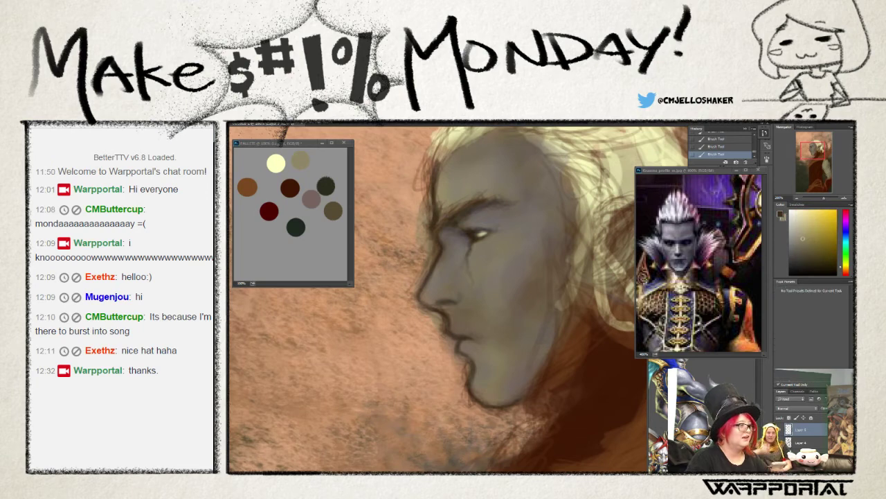
- Cancel the Color Picker, undo recent strokes, and repaint around the eye with a dark under-corner accent
click(781, 215)
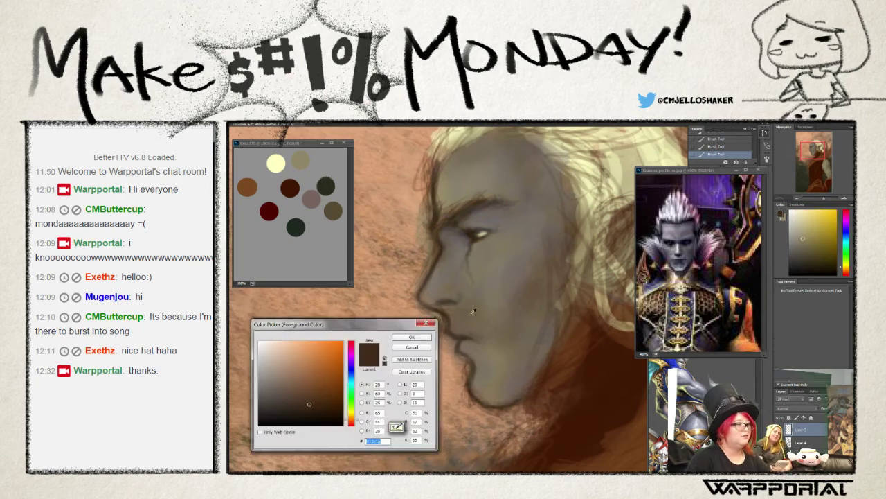
click(408, 338)
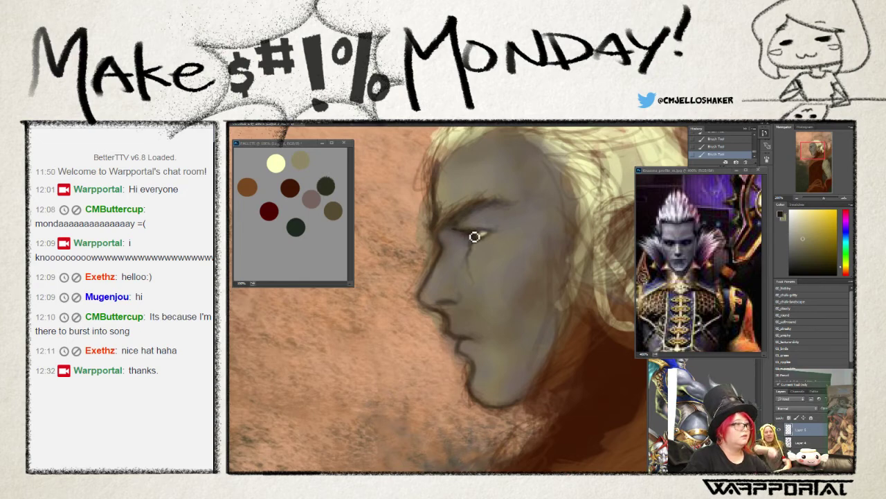
key(ctrl+alt+z)
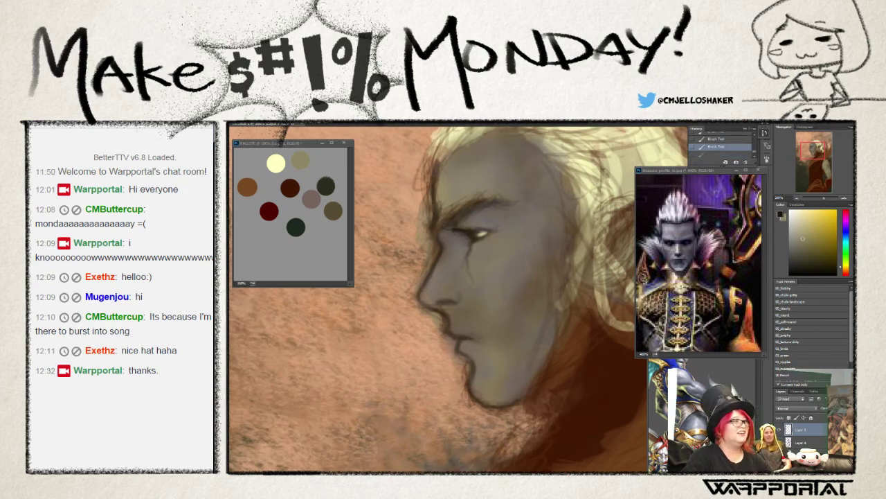
key(ctrl+alt+z)
click(471, 234)
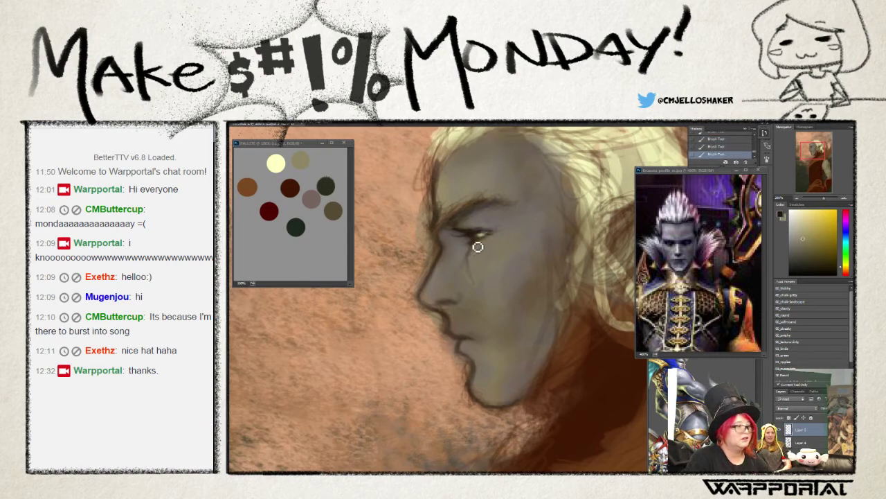
drag(478, 247, 489, 234)
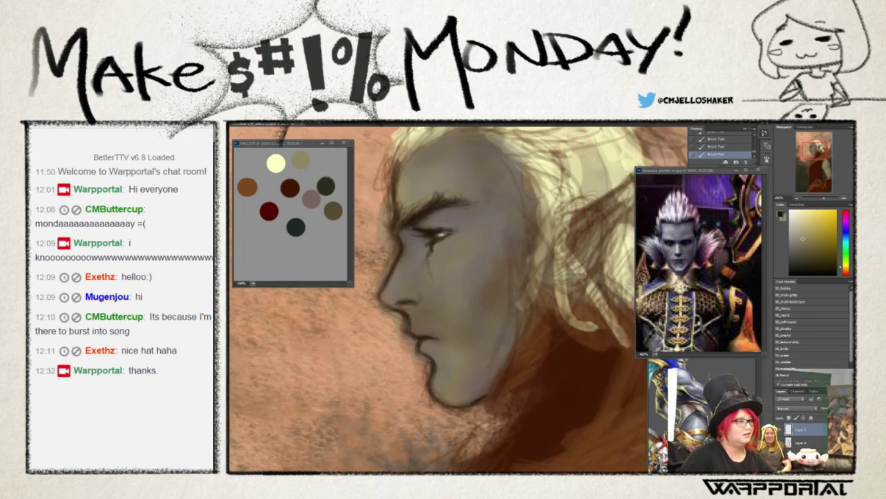
- Pan the face left, sample face colours, and pick a pale yellow-beige tone
drag(488, 471, 439, 471)
alt+click(452, 246)
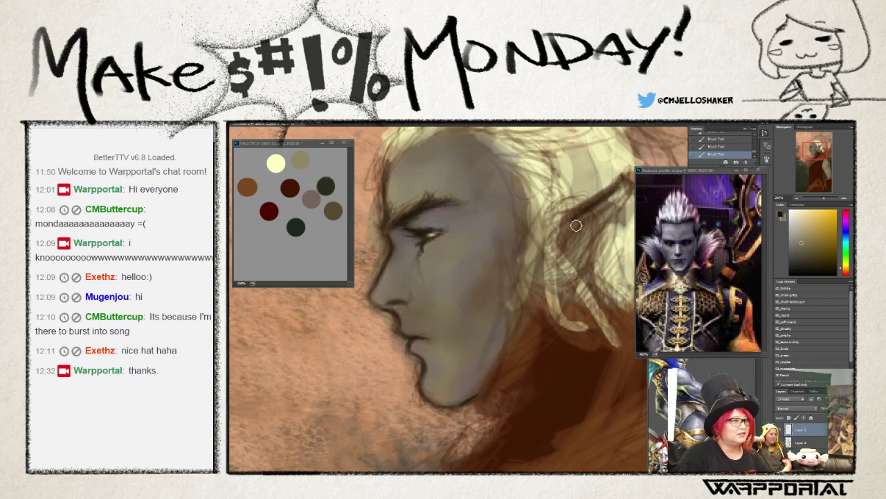
key(x)
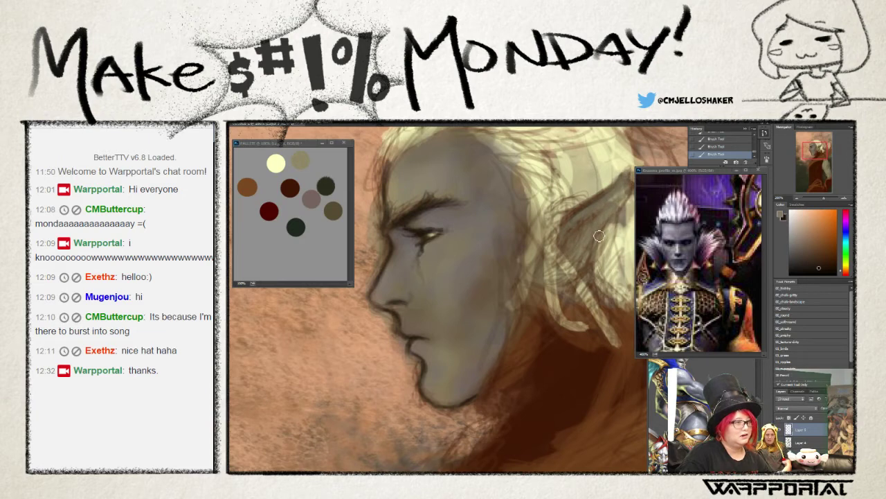
alt+click(405, 230)
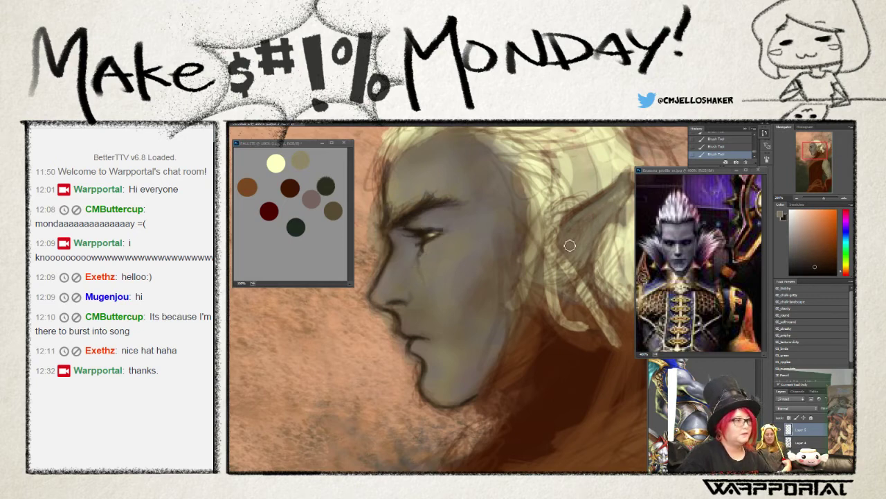
alt+click(239, 317)
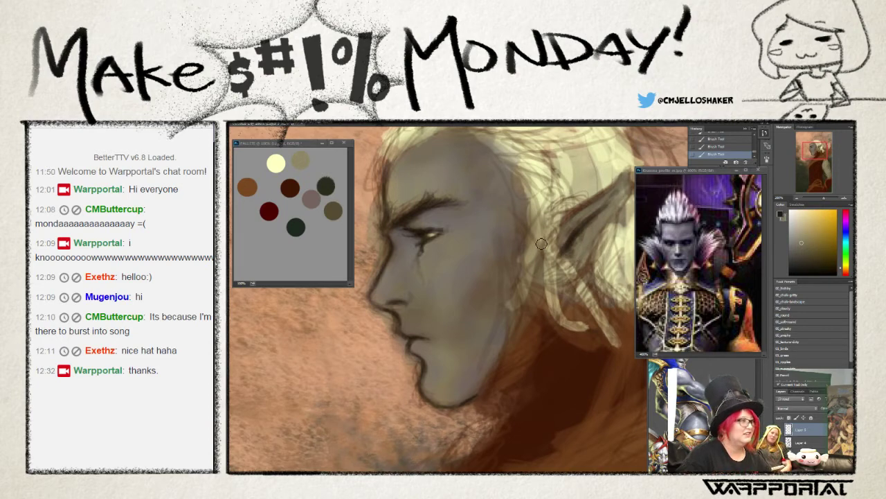
- Sample the orange skin tone and ear colours, undo a stroke, and paint a short stroke near the ear
alt+click(405, 237)
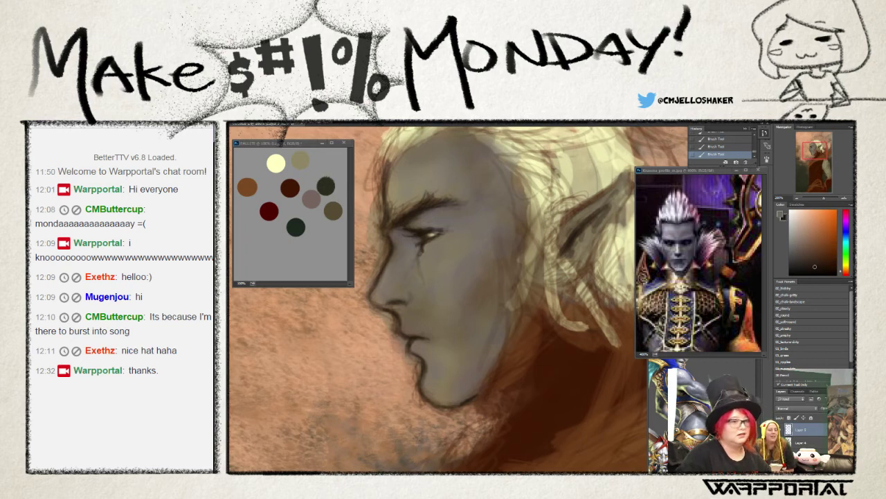
alt+click(568, 245)
alt+click(554, 247)
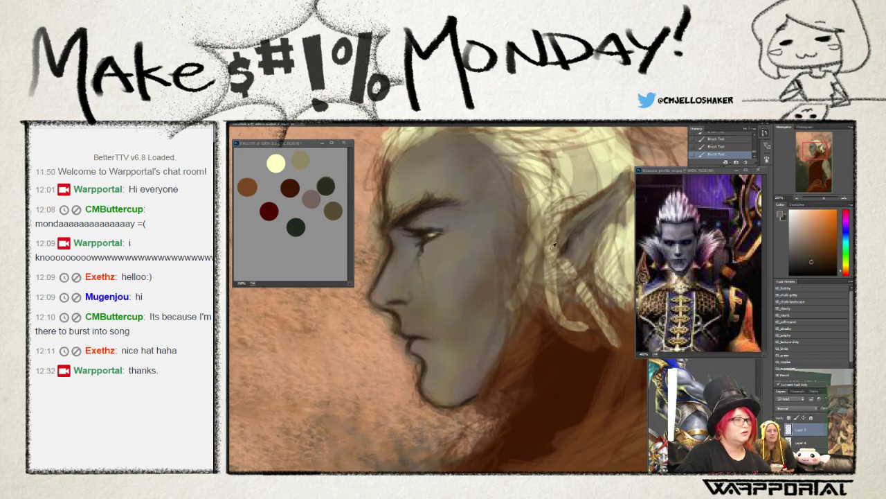
alt+click(561, 246)
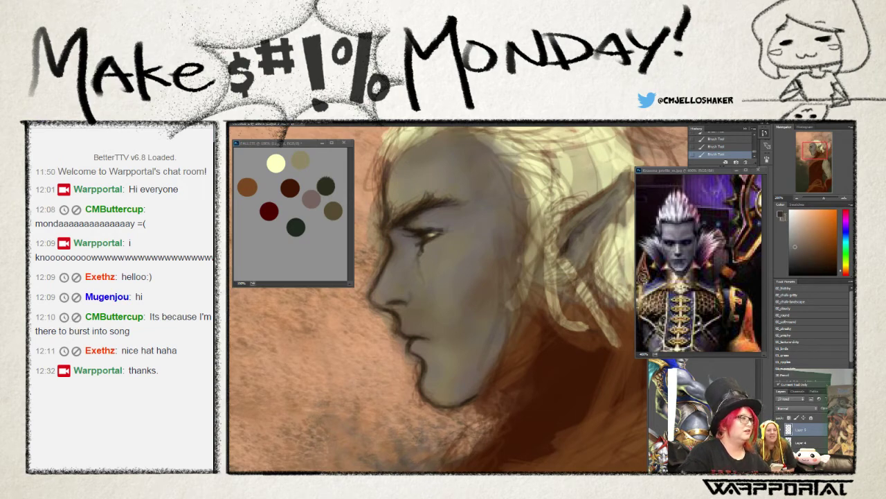
key(ctrl+z)
mouse_move(574, 246)
mouse_down()
mouse_move(580, 235)
mouse_move(587, 257)
mouse_up()
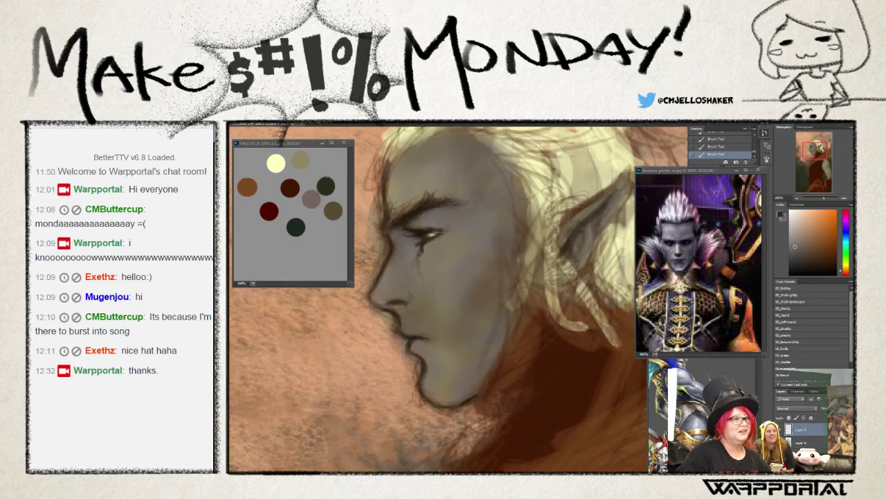
- Sample hair yellow, select the pale yellow swatch, and compare the nose strokes by undoing and restoring them
alt+click(602, 207)
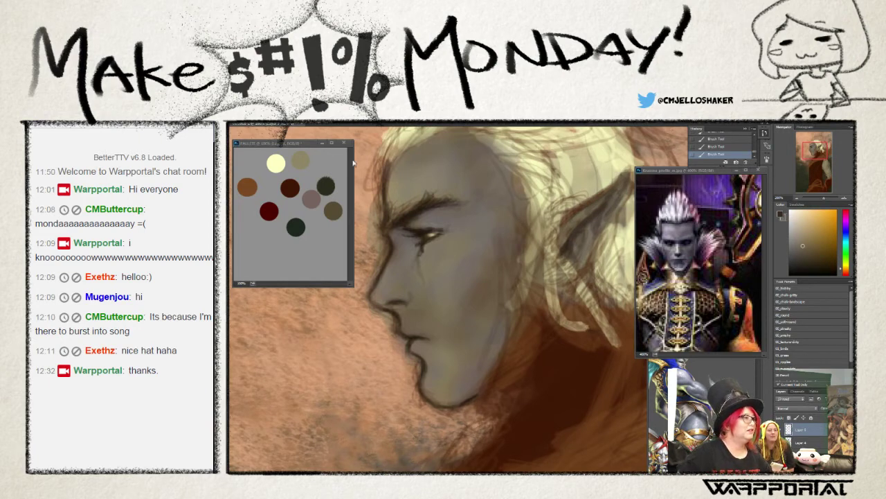
alt+click(274, 162)
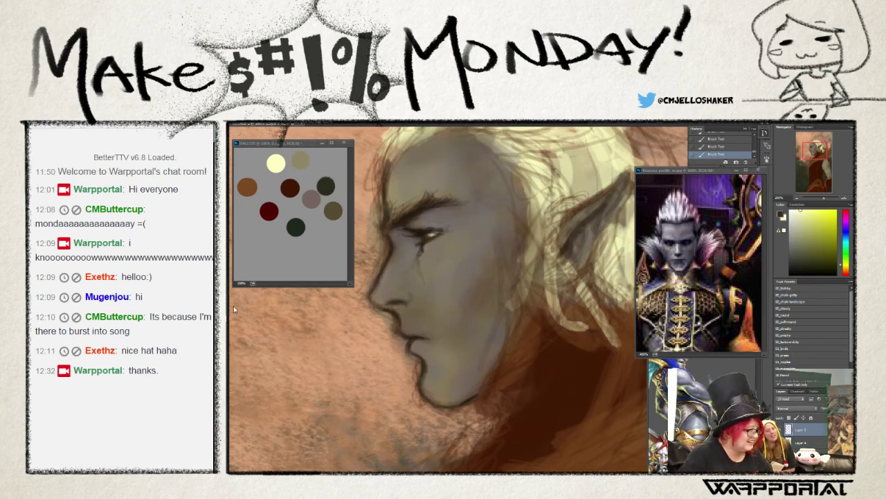
key(x)
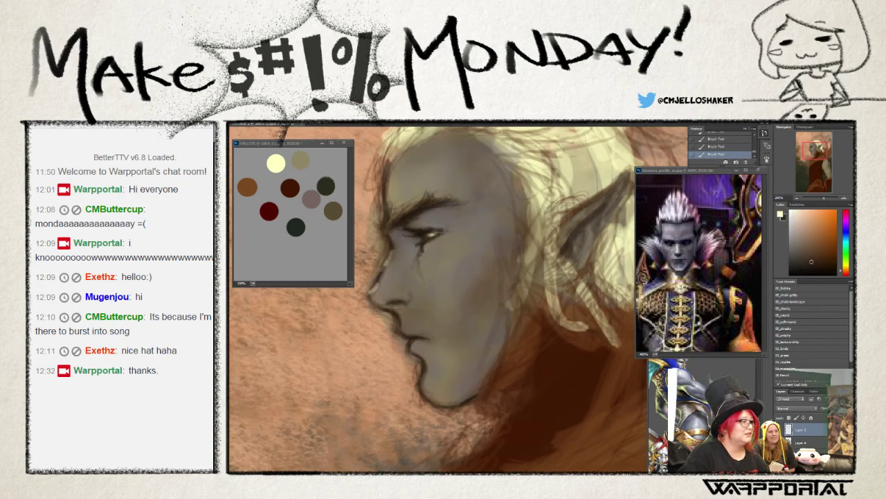
key(ctrl+alt+z)
key(ctrl+alt+z)
key(ctrl+alt+z)
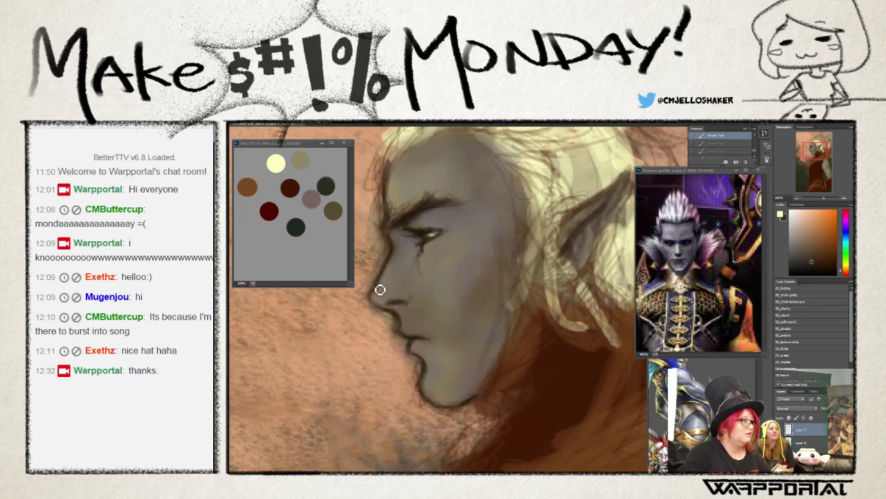
key(ctrl+shift+z)
key(ctrl+shift+z)
key(ctrl+shift+z)
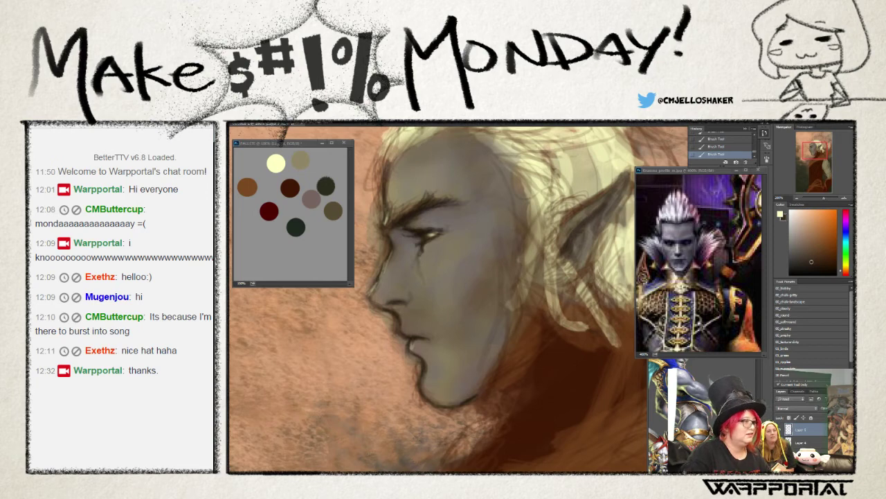
- Paint a faint cheek highlight below the eye, switch brush preset, and smooth it brighter
mouse_move(431, 256)
mouse_down()
mouse_move(443, 255)
mouse_move(427, 250)
mouse_up()
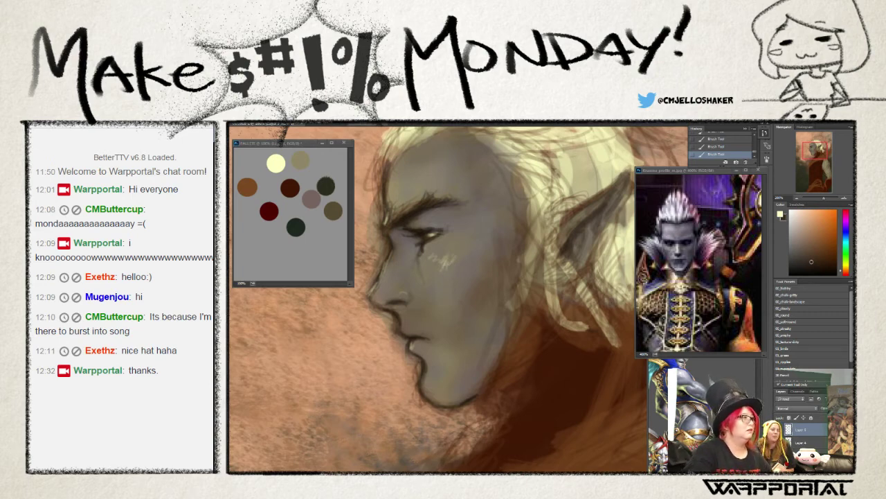
right_click(257, 181)
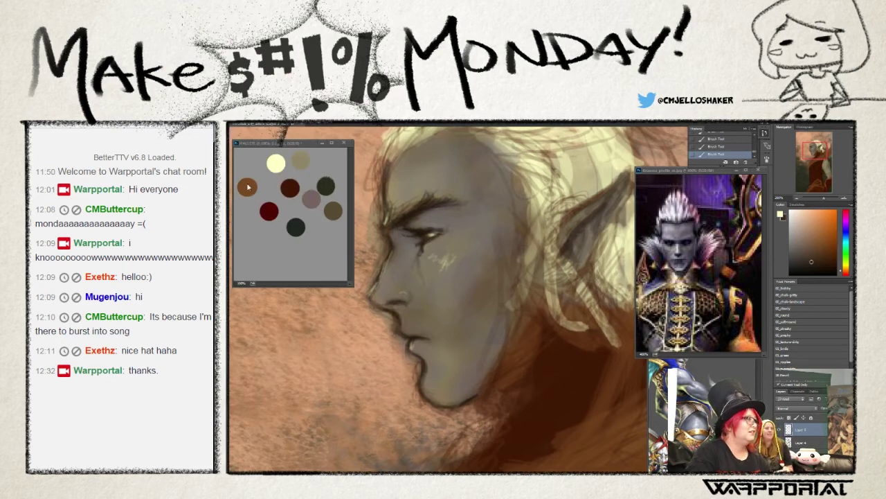
double_click(236, 177)
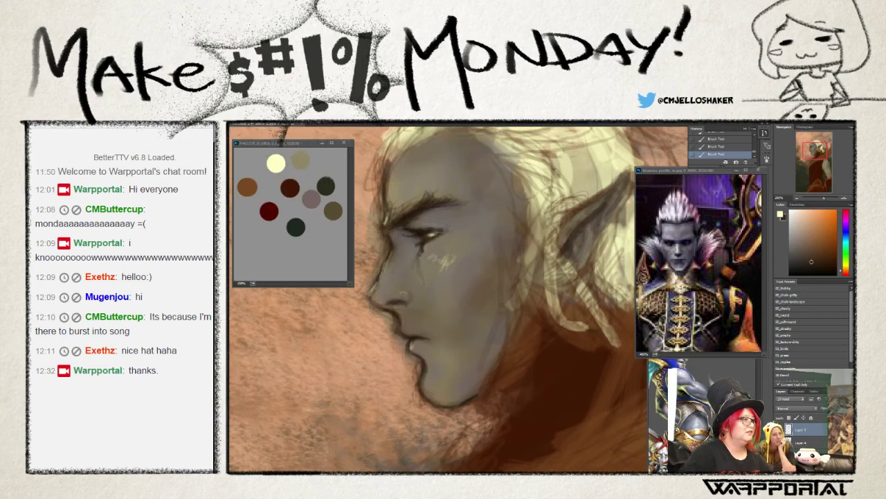
drag(439, 269, 453, 259)
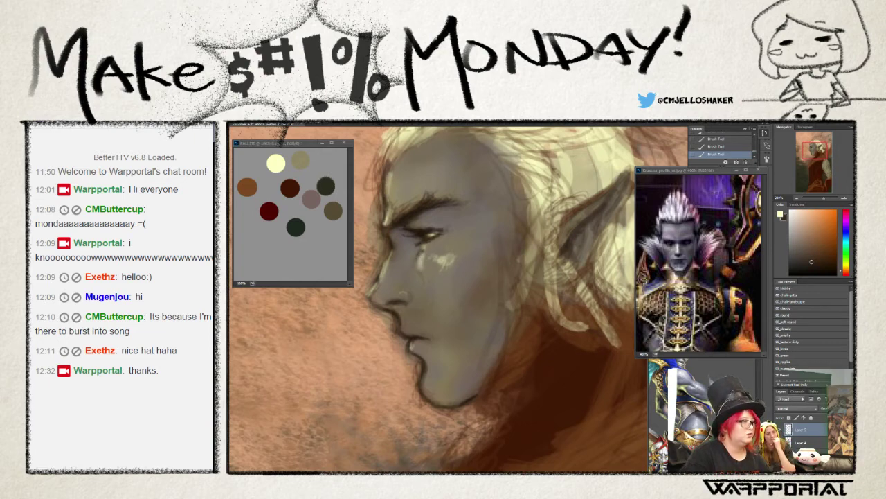
- Sample light yellow for the cheek, redo the stroke in a pale yellow-green over the highlight
alt+click(449, 257)
drag(454, 251, 447, 274)
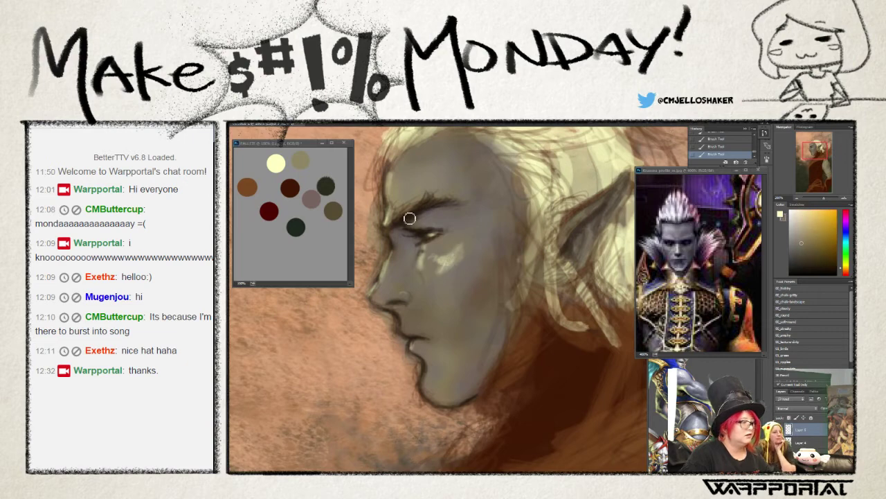
key(ctrl+z)
key(x)
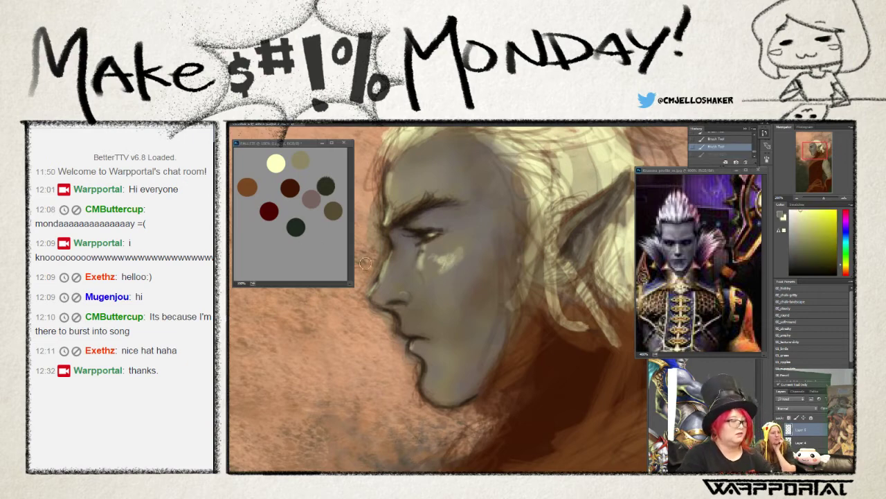
drag(454, 252, 442, 263)
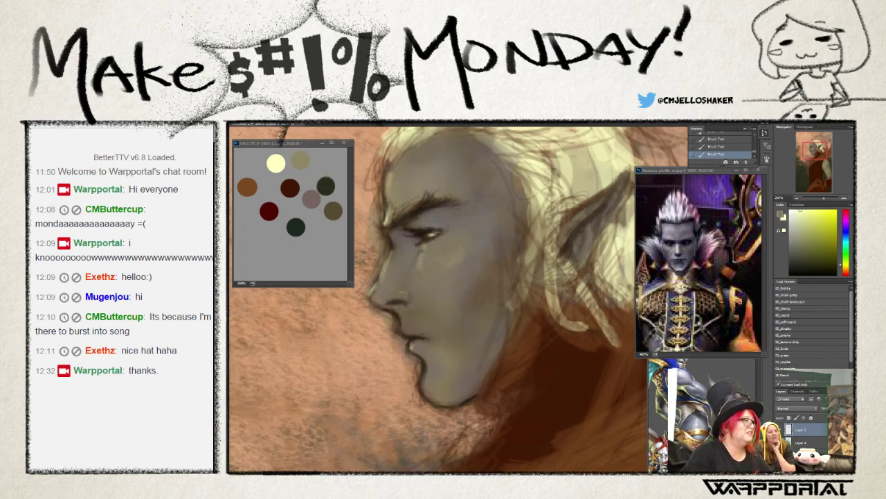
- Sample a muted tan, lighten the cheek below the eye, and undo the eyebrow stroke
alt+click(228, 316)
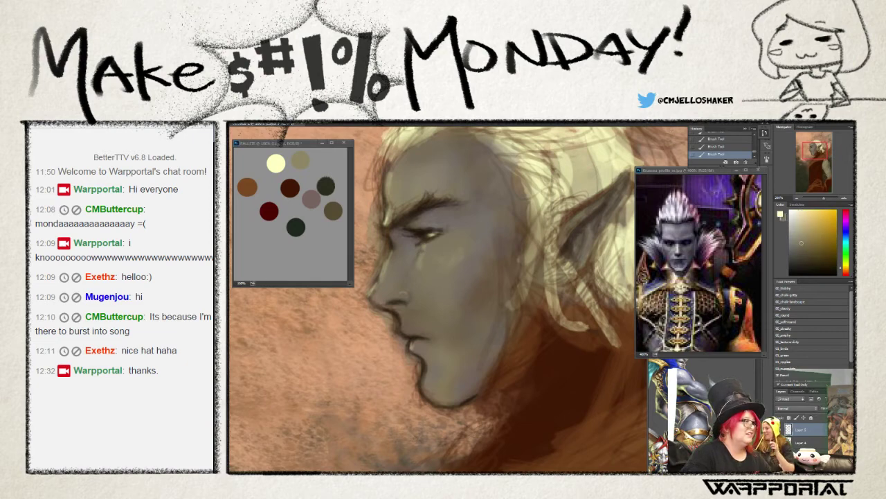
drag(427, 241, 420, 297)
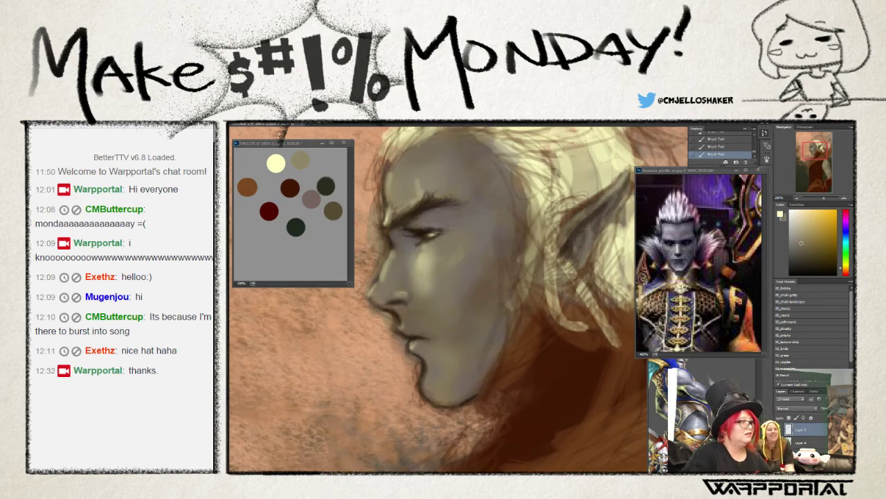
key(ctrl+z)
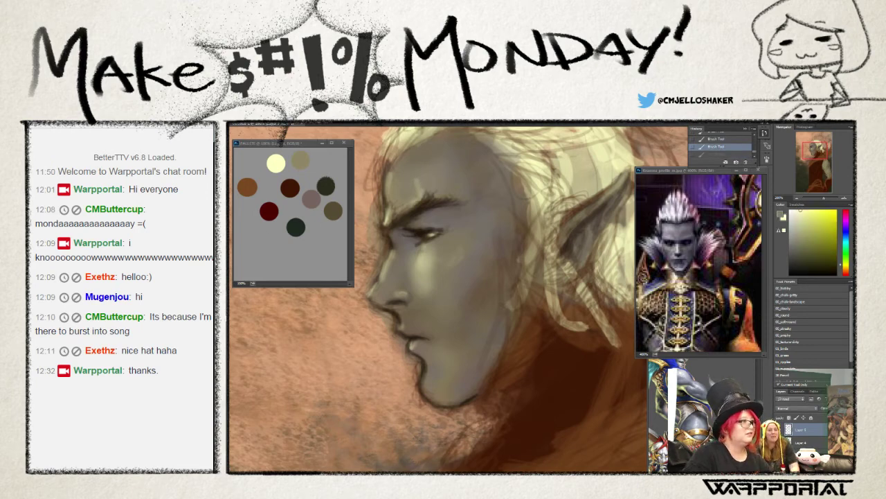
- Sample grey-brown and darker skin tones from the face and paint the lower lip
drag(426, 181, 430, 184)
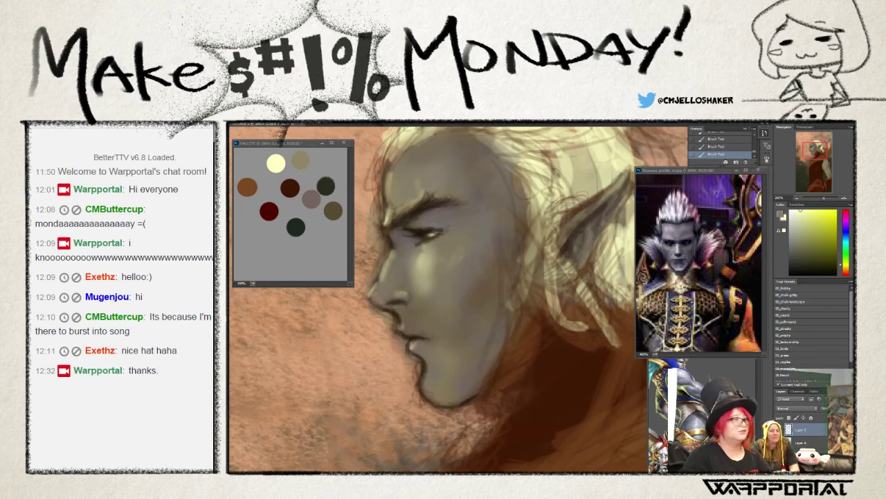
alt+click(395, 198)
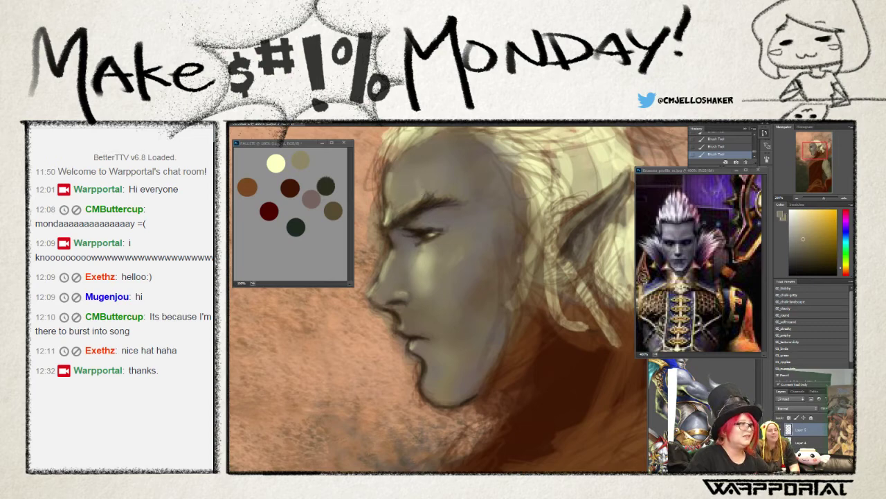
alt+click(407, 219)
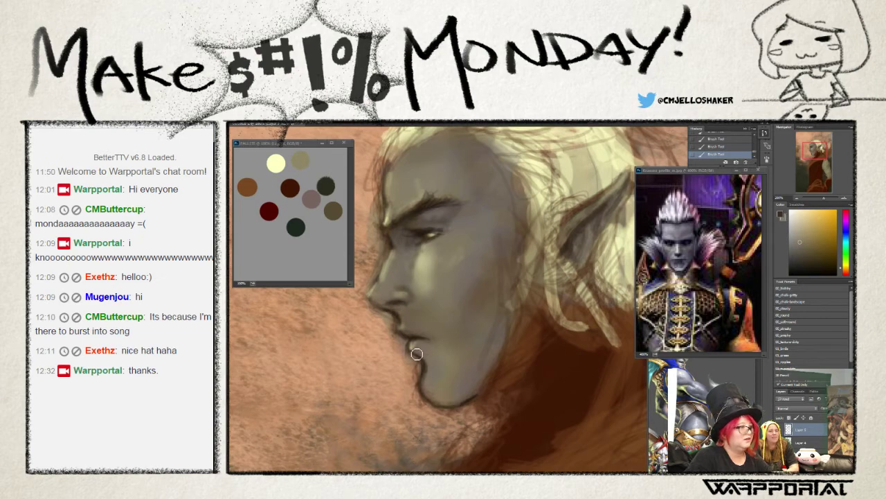
drag(417, 354, 435, 378)
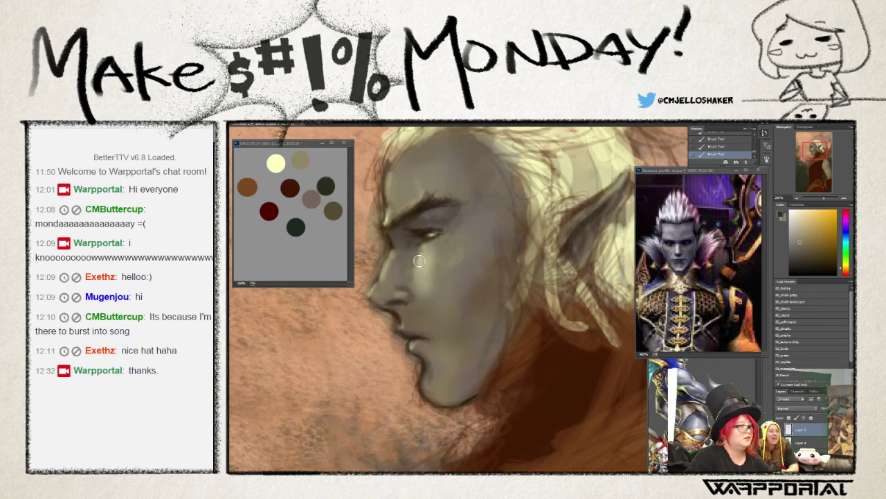
- Undo the face strokes, then dab pale yellow and orange highlights onto the cheek
alt+click(428, 242)
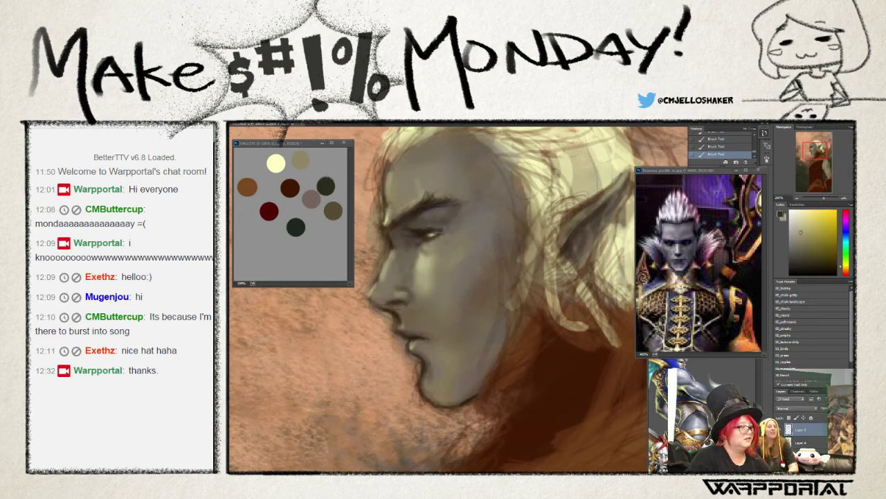
key(ctrl+alt+z)
key(ctrl+alt+z)
key(ctrl+alt+z)
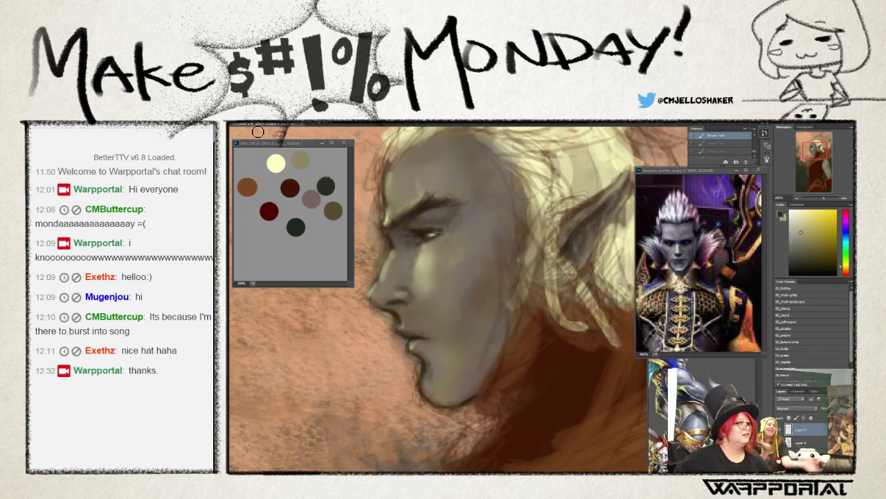
alt+click(274, 161)
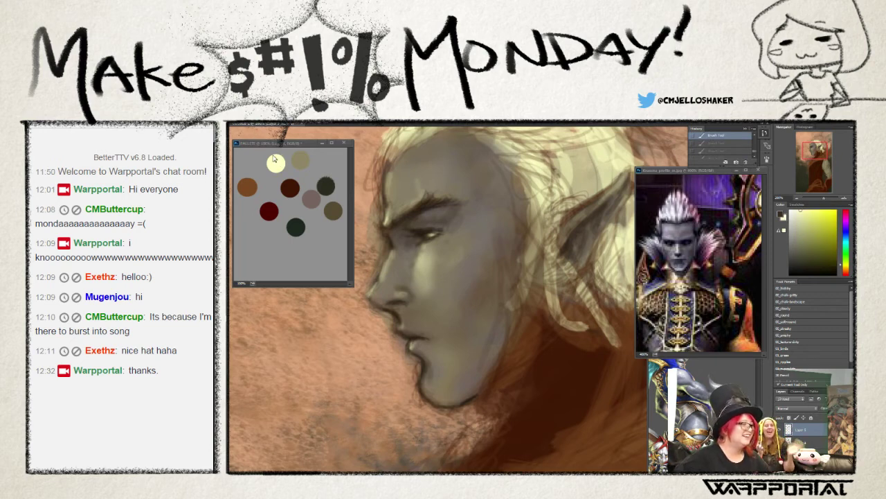
click(430, 249)
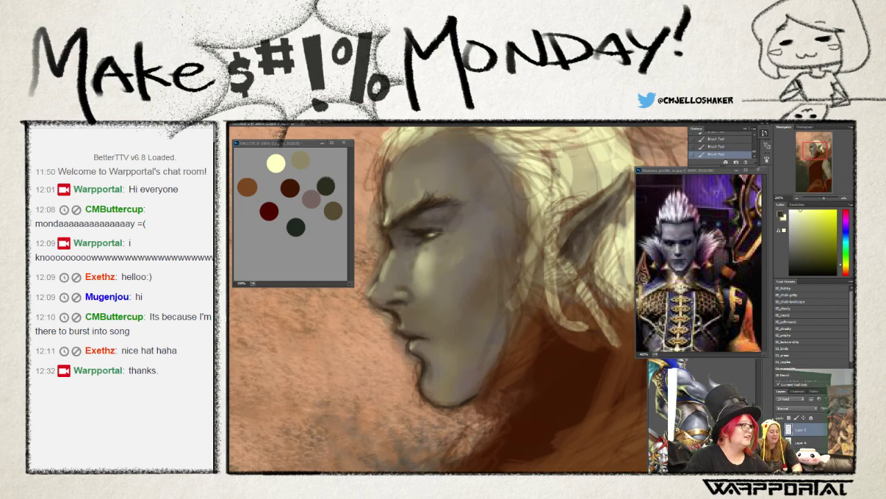
alt+click(233, 275)
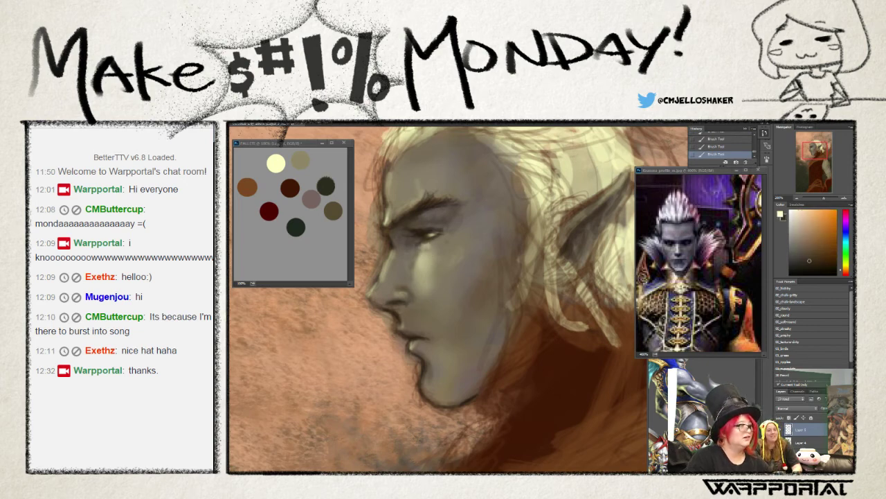
drag(421, 266, 429, 290)
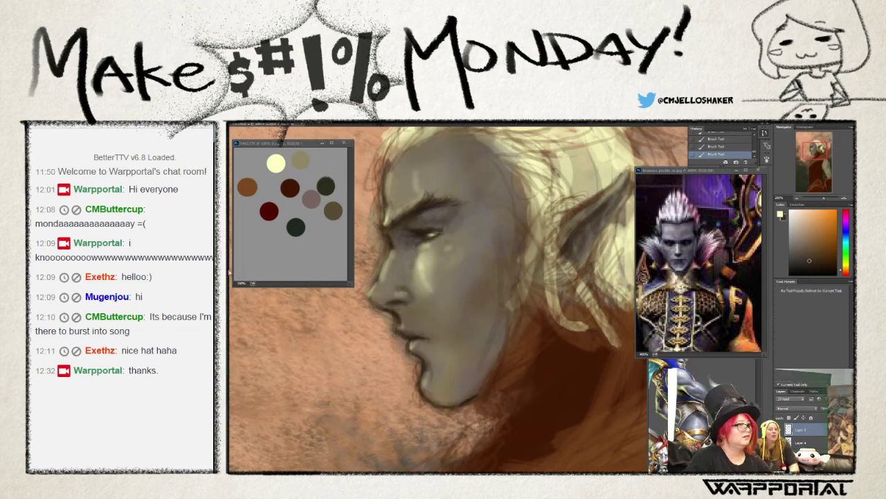
- Frame the head and shoulders and set a pale near-white cream foreground colour
key(ctrl+0)
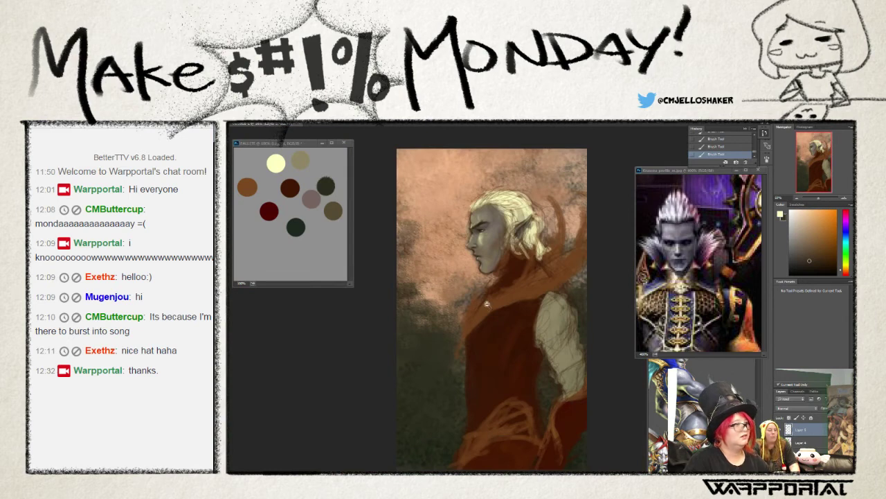
key(ctrl+minus)
key(ctrl+plus)
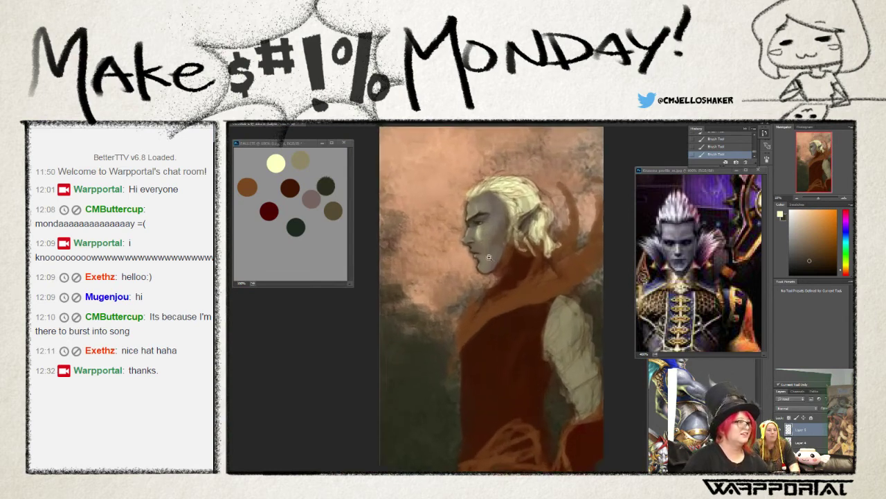
key(ctrl+plus)
key(ctrl+plus)
key(ctrl+plus)
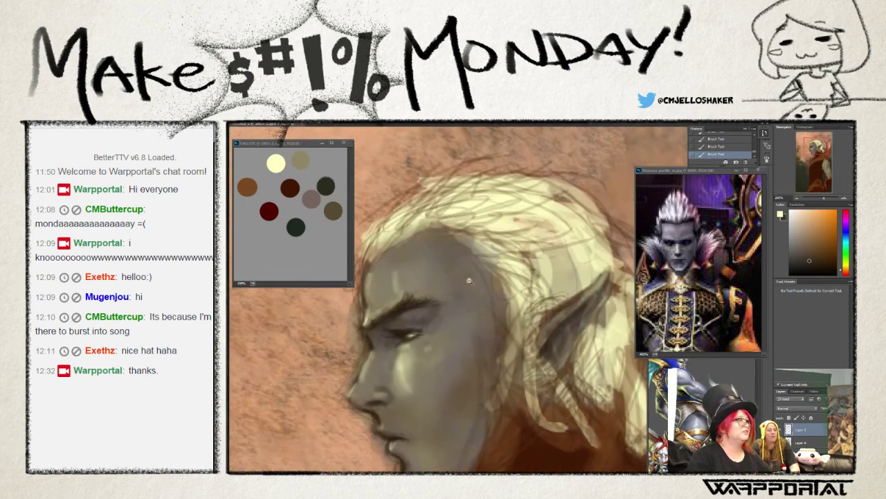
key(ctrl+minus)
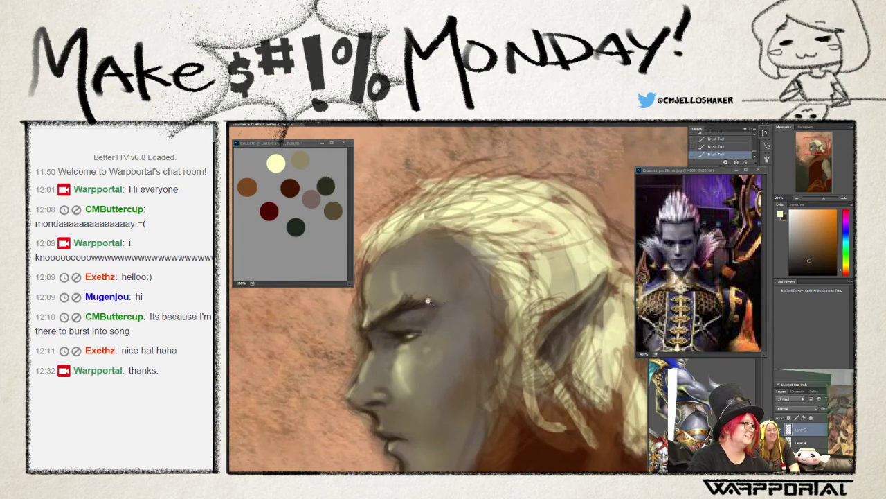
key(ctrl+minus)
key(F9)
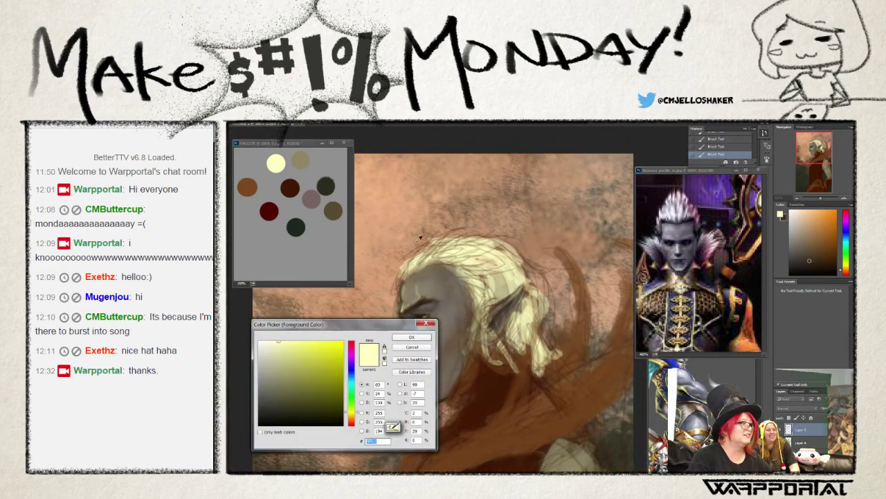
click(418, 187)
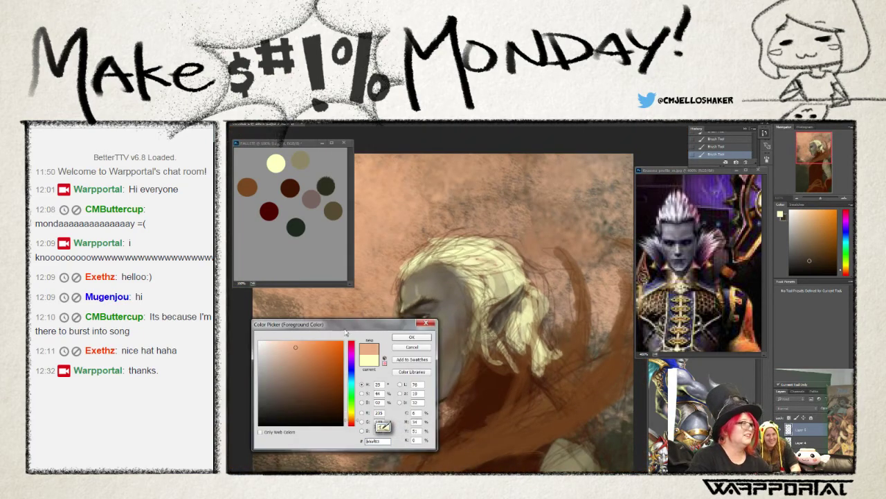
drag(295, 347, 269, 341)
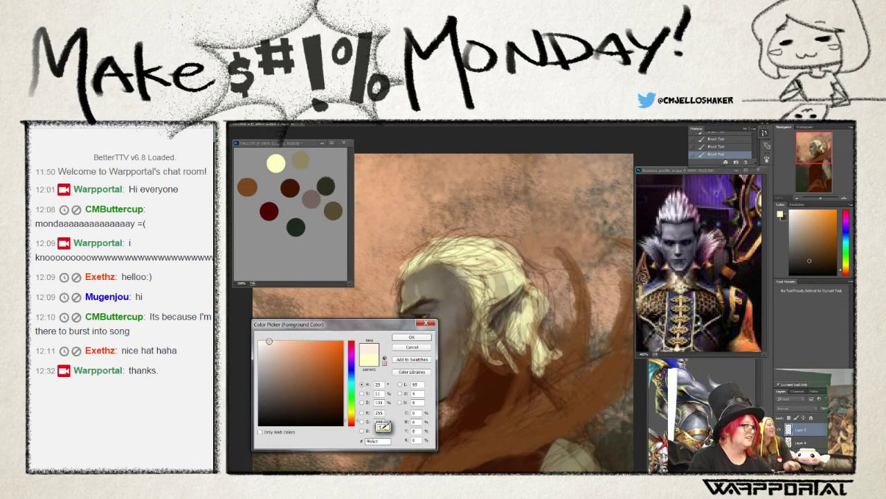
click(410, 338)
- Choose a different brush tip, try light strands near the temple, then undo them
key(b)
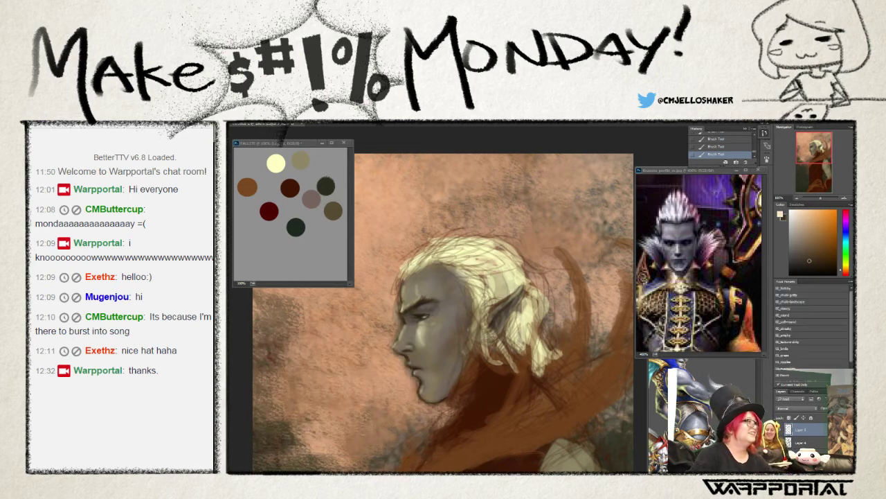
right_click(237, 138)
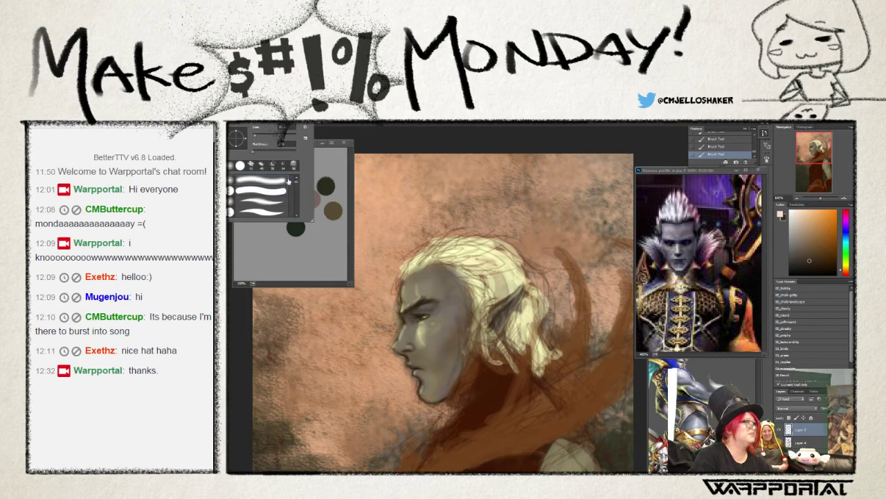
scroll(296, 185, down, 2)
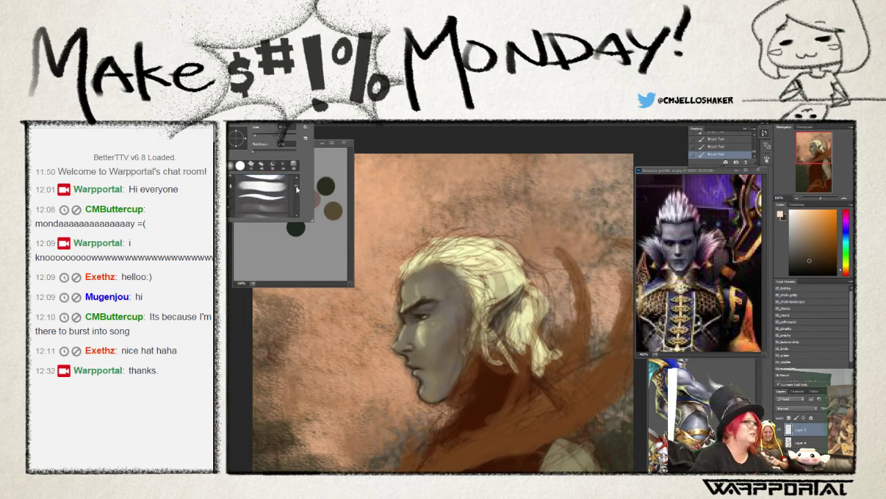
scroll(298, 187, down, 2)
scroll(298, 187, down, 2)
scroll(299, 187, down, 2)
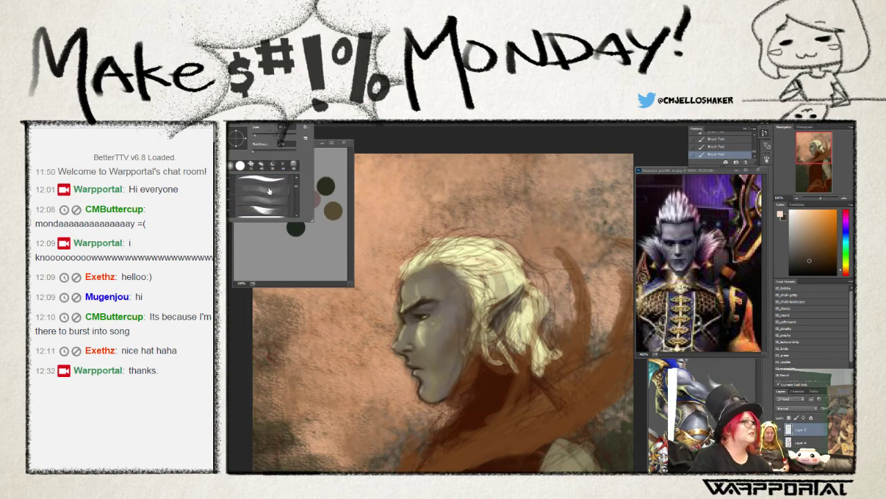
click(270, 202)
click(435, 258)
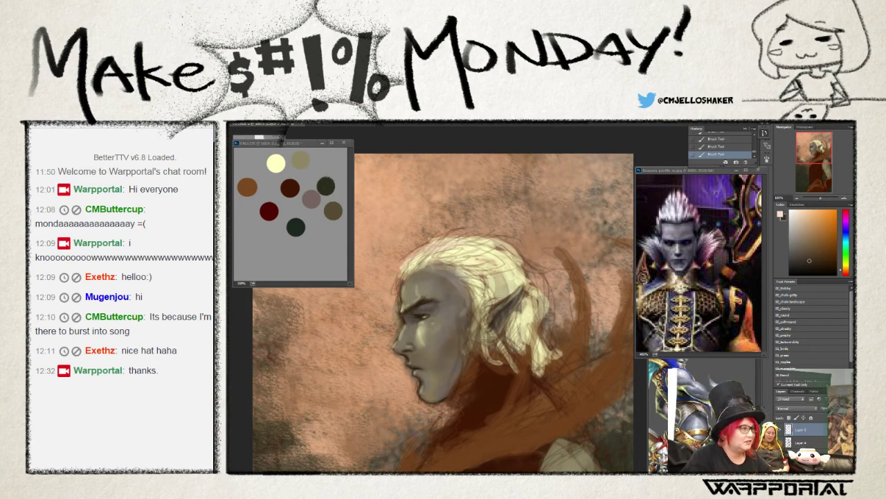
drag(468, 278, 487, 302)
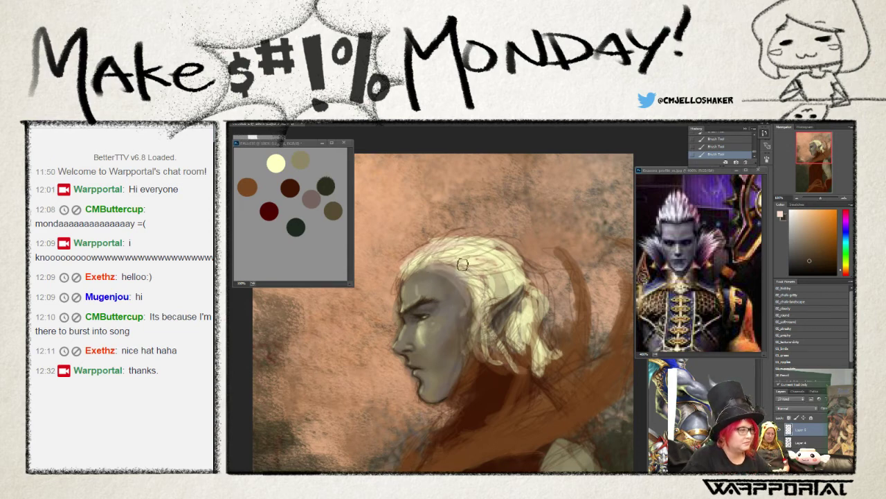
key(ctrl+alt+z)
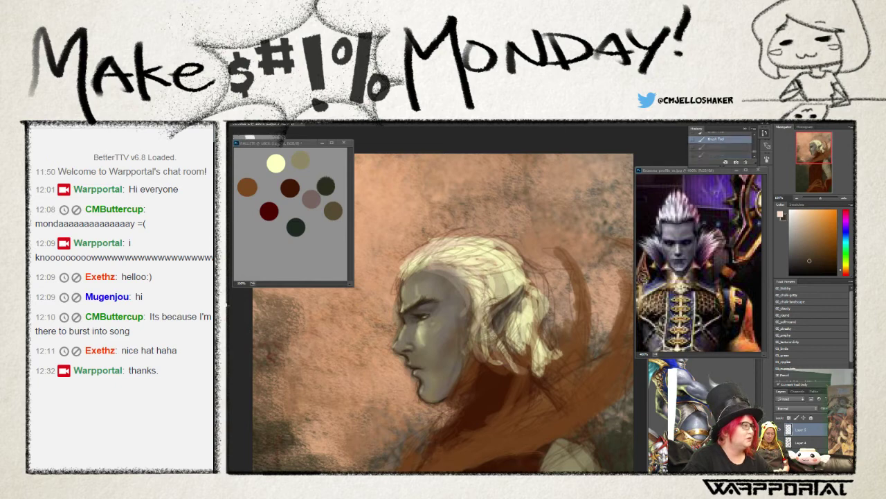
key(ctrl+alt+z)
key(ctrl+alt+z)
key(ctrl+alt+z)
key(ctrl+alt+z)
key(ctrl+alt+z)
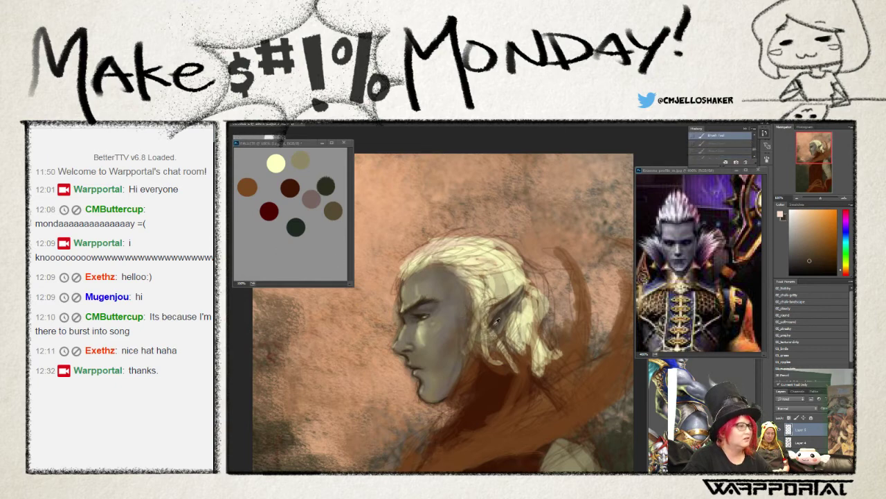
- Pick a grey-pink palette colour and a new hair brush tip, then paint and undo light strands
alt+click(323, 202)
alt+click(310, 198)
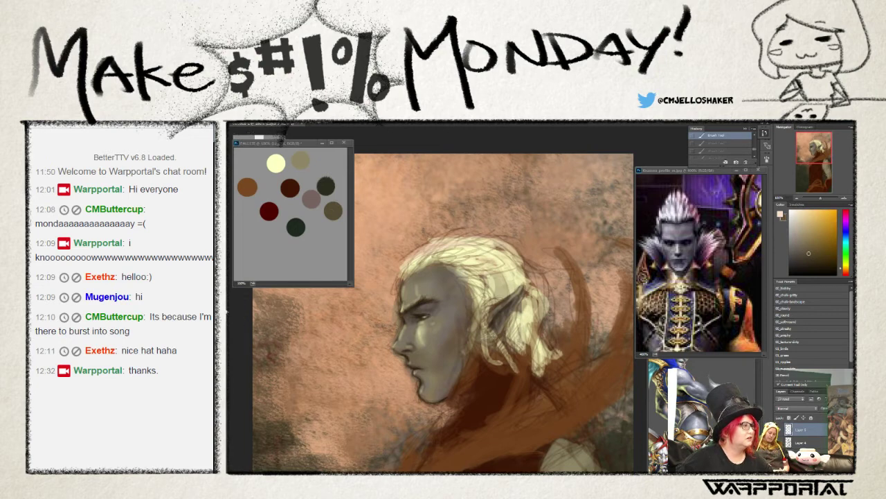
key(x)
right_click(280, 137)
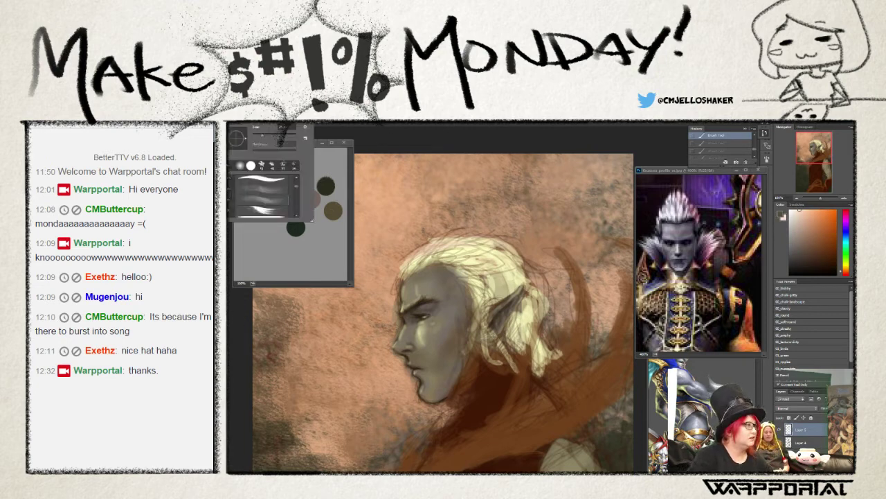
scroll(286, 194, down, 2)
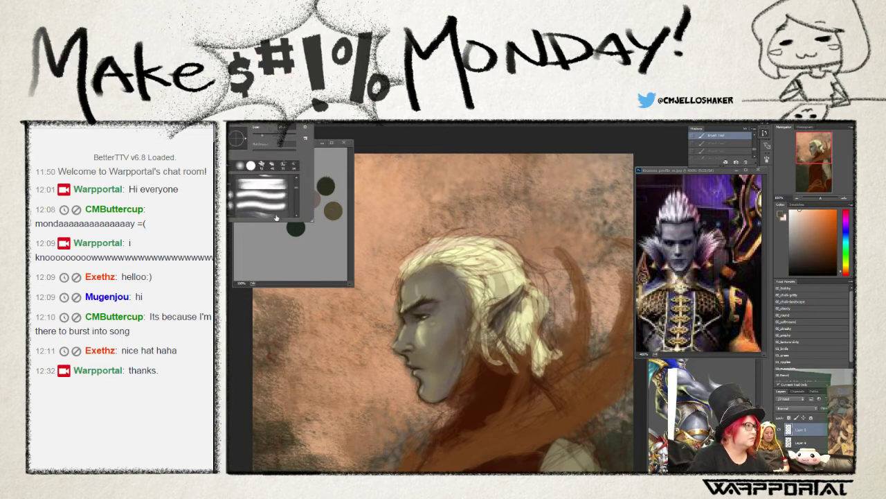
scroll(276, 218, down, 1)
click(482, 258)
mouse_move(429, 261)
mouse_down()
mouse_move(495, 251)
mouse_move(502, 264)
mouse_move(464, 247)
mouse_move(409, 242)
mouse_move(468, 256)
mouse_move(481, 294)
mouse_up()
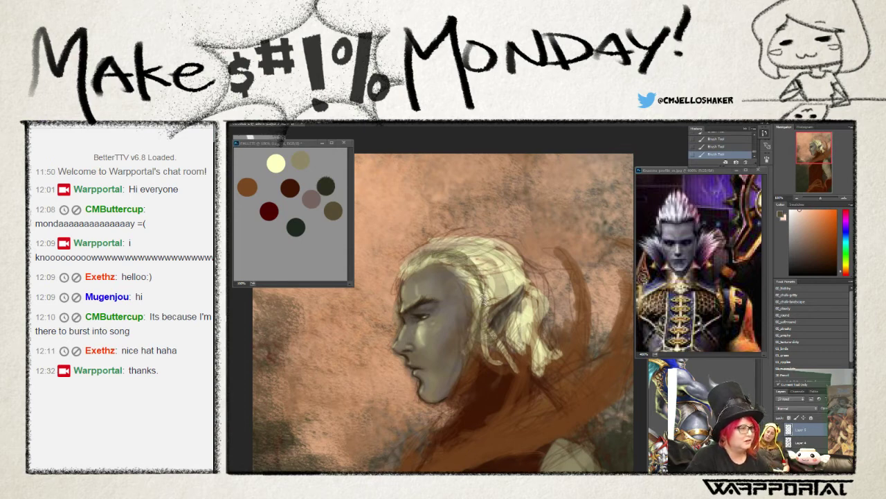
key(ctrl+alt+z)
key(ctrl+alt+z)
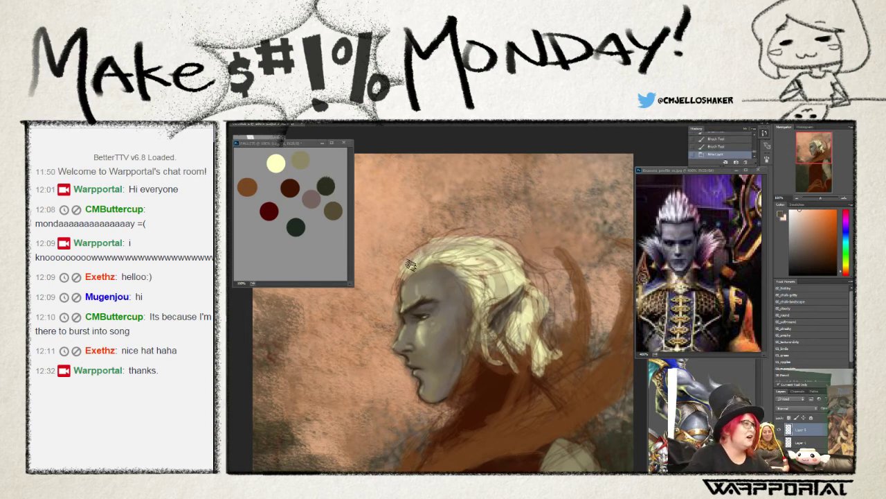
- Sketch dark strands along the top of the hair and move to Layer 4
mouse_move(405, 267)
mouse_down()
mouse_move(492, 253)
mouse_move(496, 278)
mouse_move(486, 257)
mouse_up()
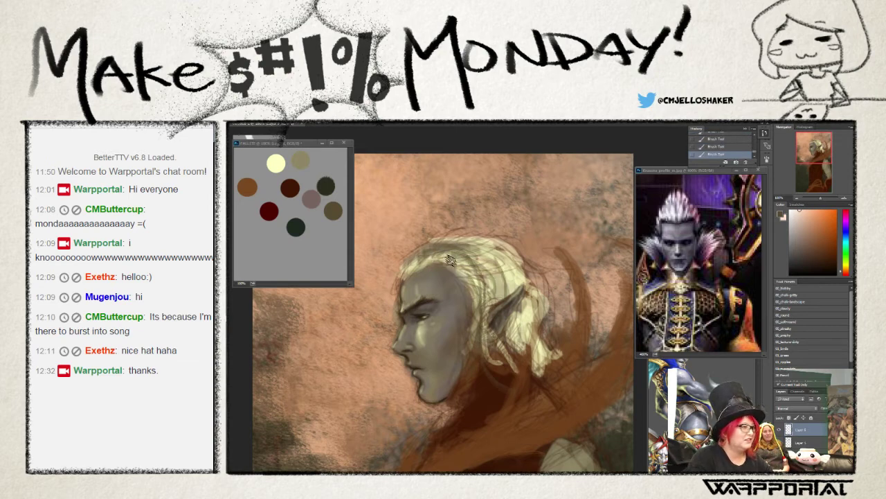
mouse_move(429, 256)
mouse_down()
mouse_move(492, 267)
mouse_move(504, 278)
mouse_up()
key(ctrl+e)
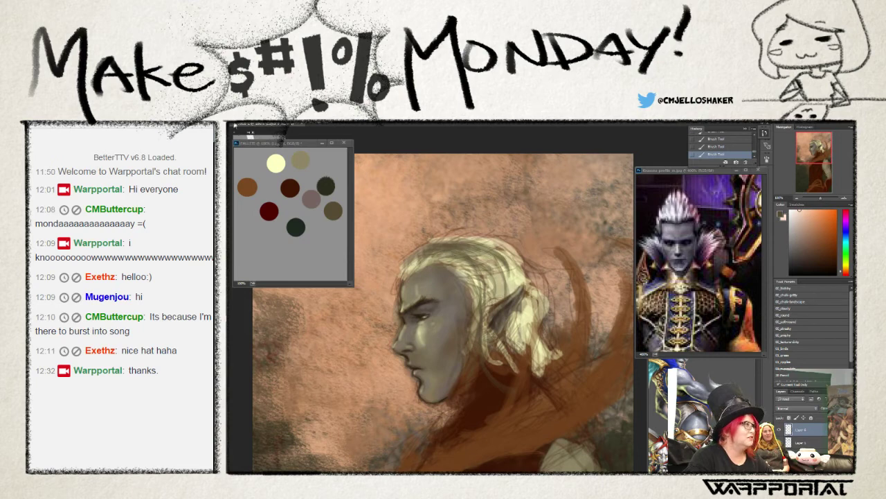
right_click(281, 133)
- Darken the hair across its gaps, near the ear, along the jaw and below the ear
scroll(267, 181, down, 1)
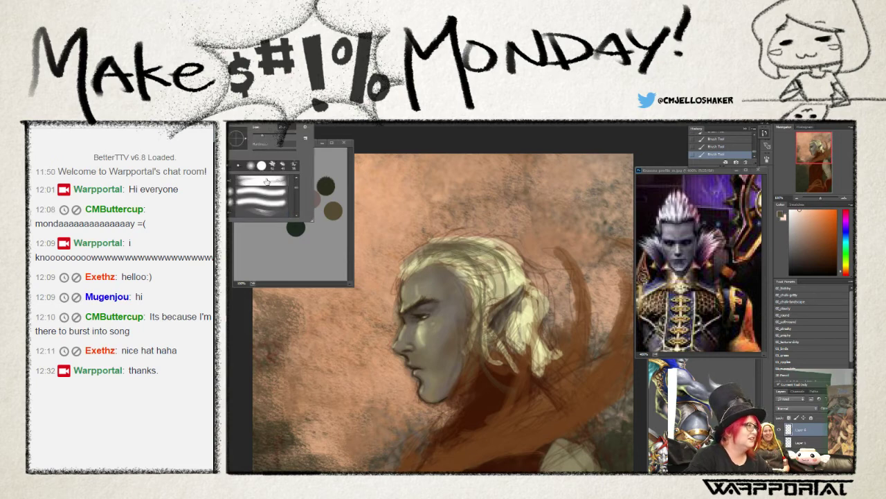
mouse_move(450, 239)
mouse_down()
mouse_move(503, 277)
mouse_move(484, 312)
mouse_up()
mouse_move(457, 263)
mouse_down()
mouse_move(488, 298)
mouse_move(485, 308)
mouse_move(505, 253)
mouse_up()
mouse_move(405, 276)
mouse_down()
mouse_move(457, 239)
mouse_move(428, 246)
mouse_move(513, 256)
mouse_move(518, 284)
mouse_move(506, 288)
mouse_move(561, 361)
mouse_up()
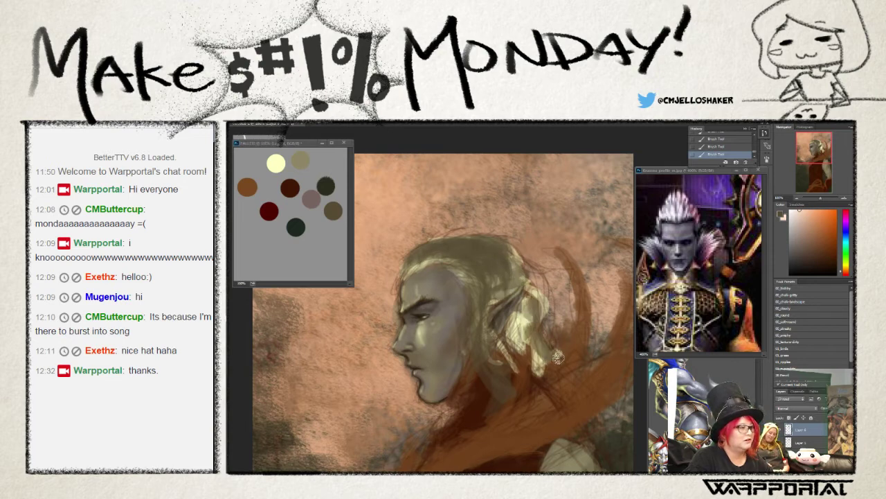
drag(519, 322, 561, 363)
mouse_move(513, 297)
mouse_down()
mouse_move(518, 346)
mouse_move(557, 372)
mouse_move(527, 384)
mouse_up()
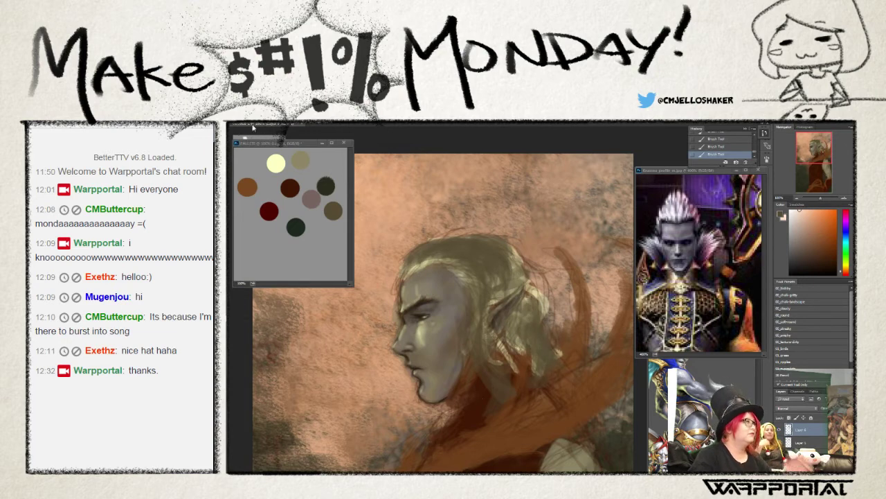
- Browse the brush presets list without changing the brush
right_click(280, 136)
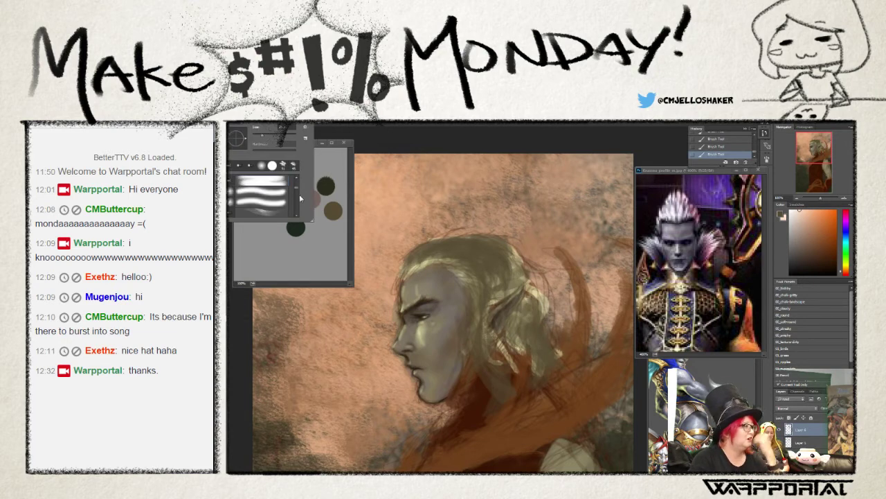
scroll(296, 188, down, 2)
scroll(297, 194, down, 2)
scroll(298, 194, down, 1)
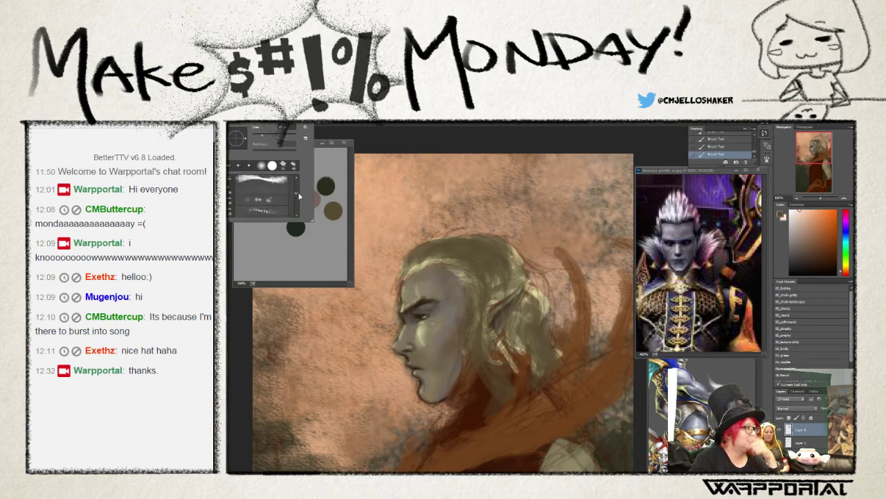
scroll(298, 196, down, 2)
scroll(300, 198, down, 2)
scroll(298, 194, up, 1)
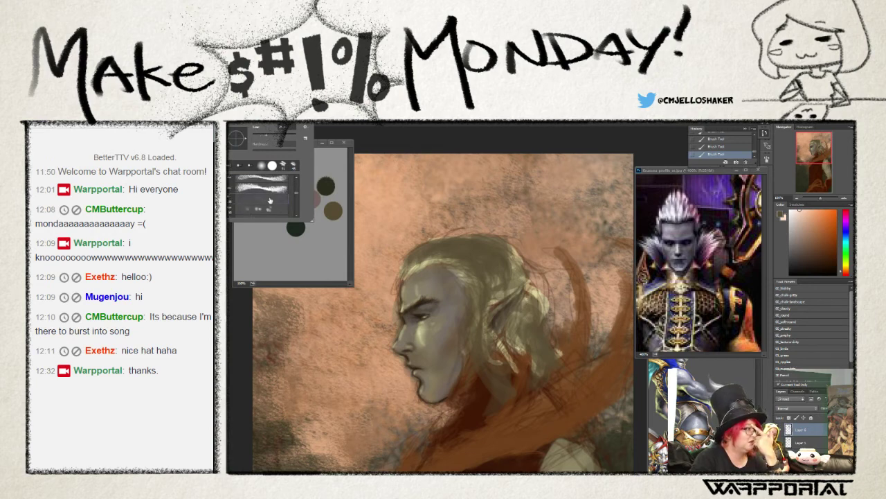
key(Escape)
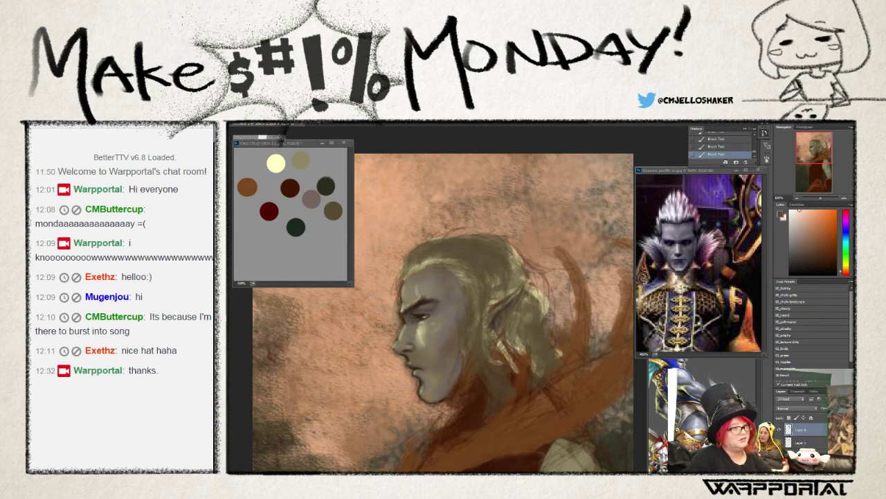
- Sample yellowish hair colours, then scroll the brush presets to the thicker stroke brushes
alt+click(485, 257)
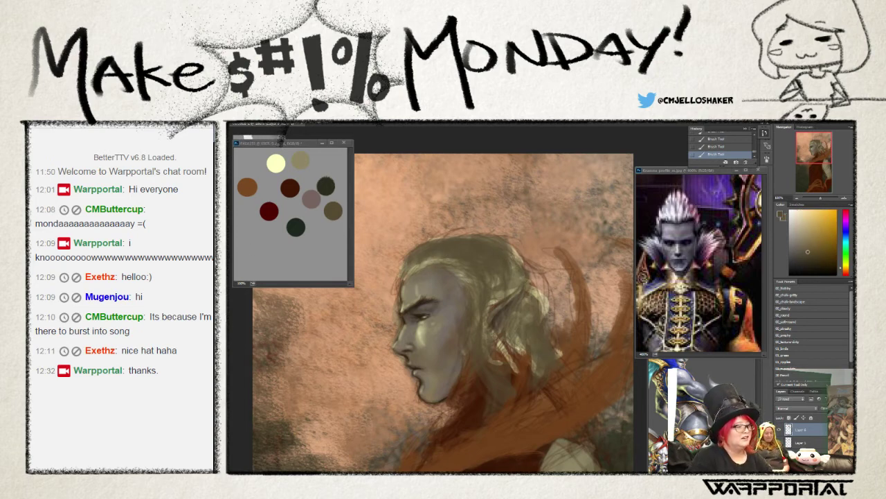
alt+click(458, 247)
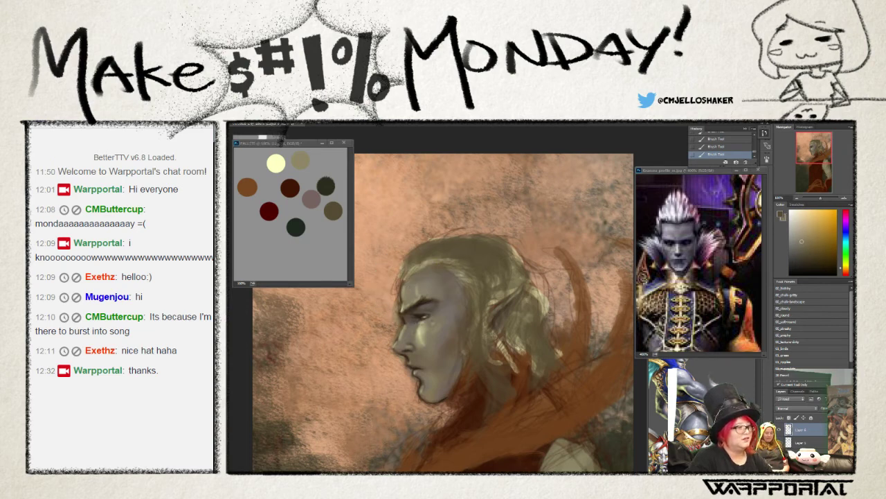
right_click(281, 138)
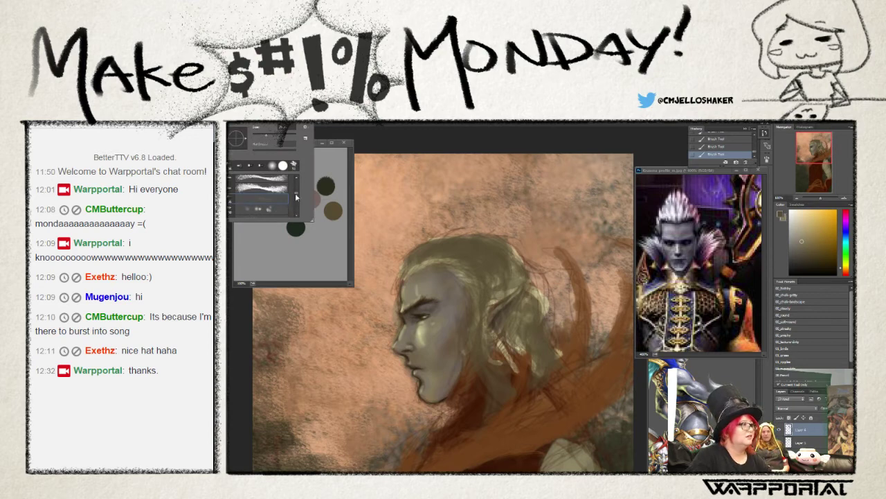
scroll(297, 201, down, 5)
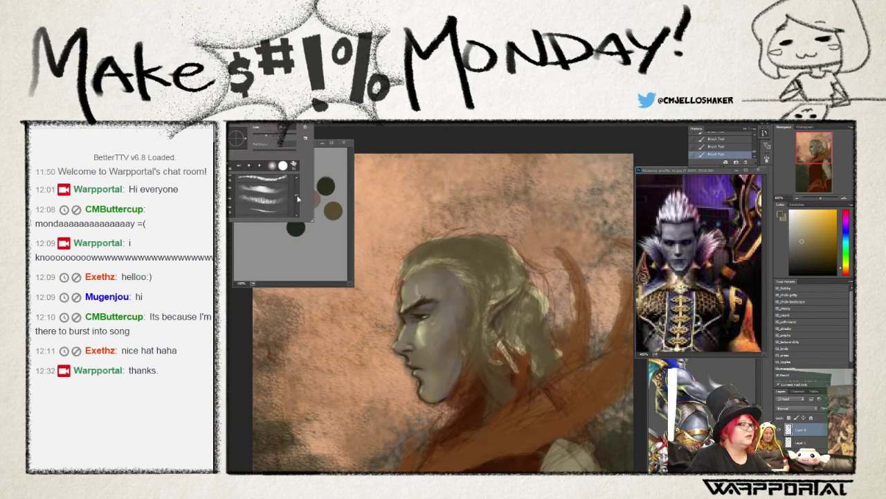
scroll(299, 199, down, 2)
scroll(282, 195, down, 2)
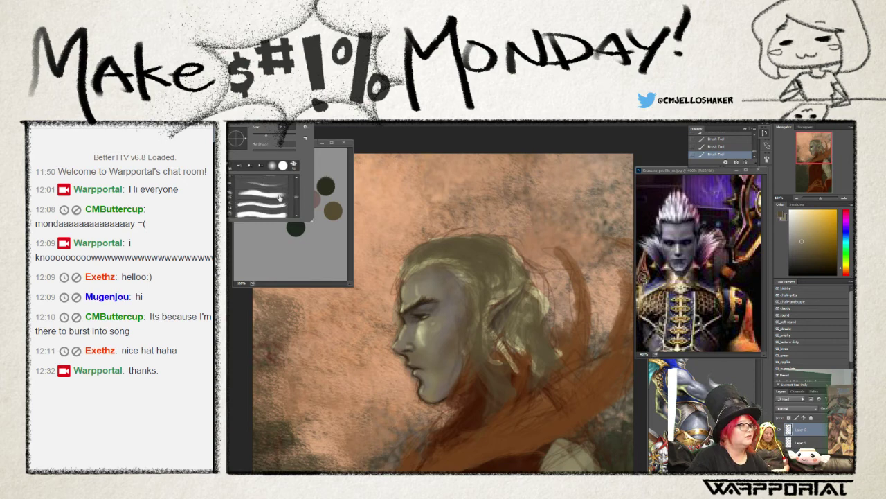
- Select a thicker stroke brush and compare forehead hair strokes, keeping the brighter ones
click(280, 198)
key(Return)
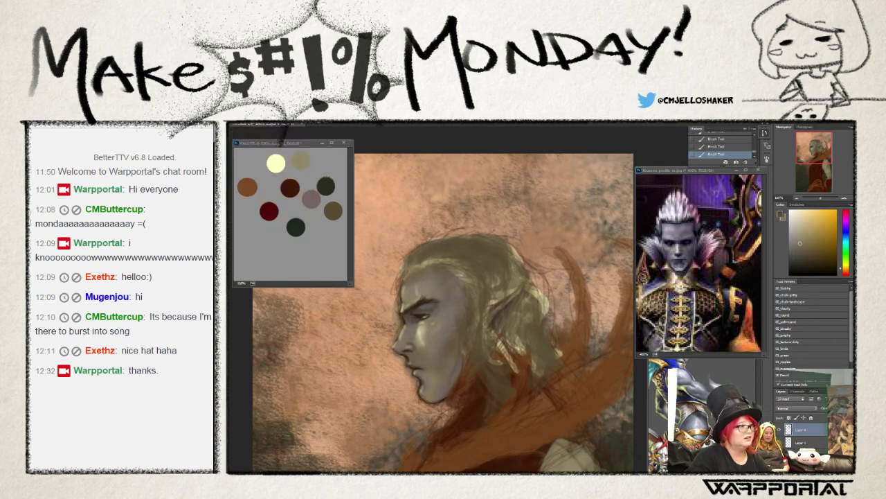
key(ctrl+alt+z)
key(ctrl+alt+z)
key(ctrl+alt+z)
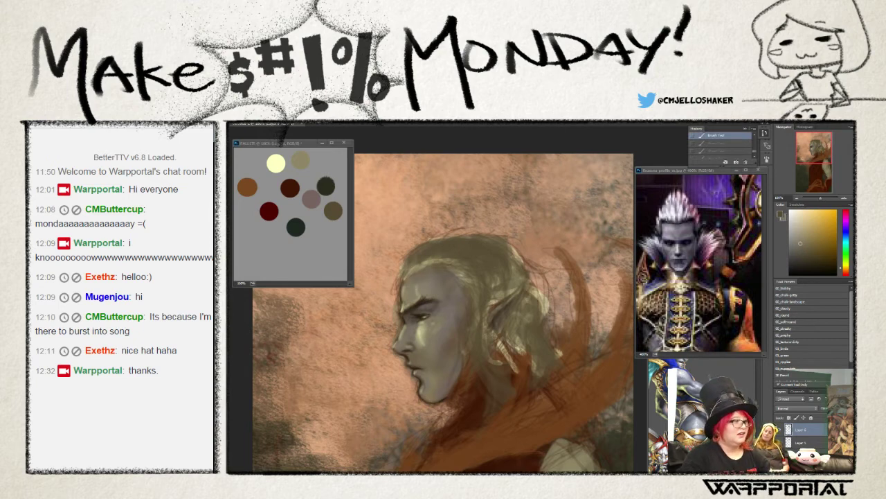
key(ctrl+shift+z)
key(ctrl+shift+z)
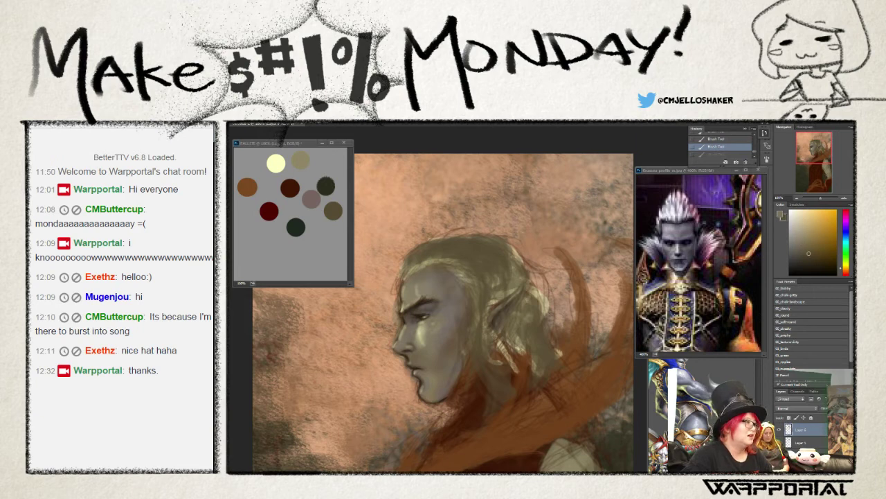
key(ctrl+shift+z)
key(ctrl+alt+z)
key(ctrl+alt+z)
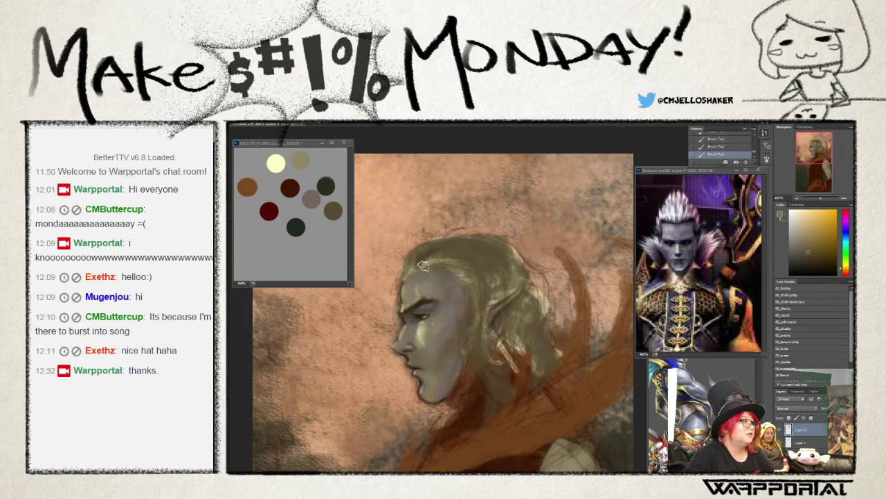
key(ctrl+alt+z)
key(ctrl+alt+z)
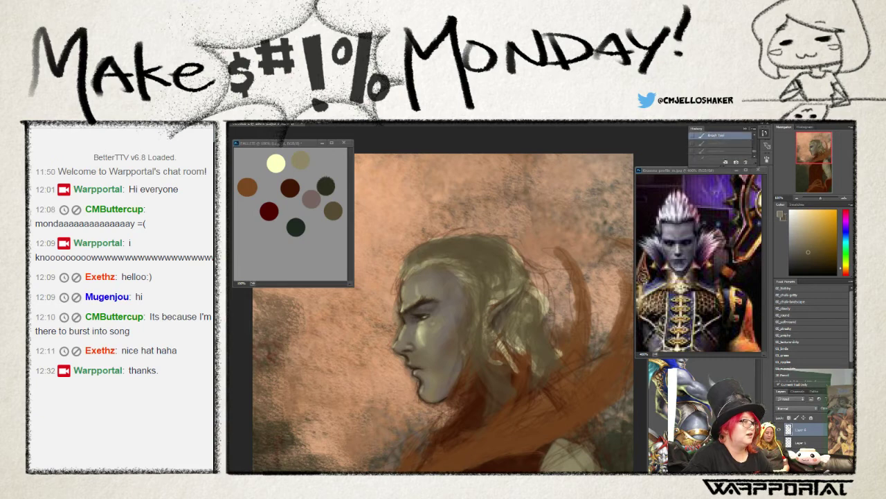
key(ctrl+shift+z)
key(ctrl+shift+z)
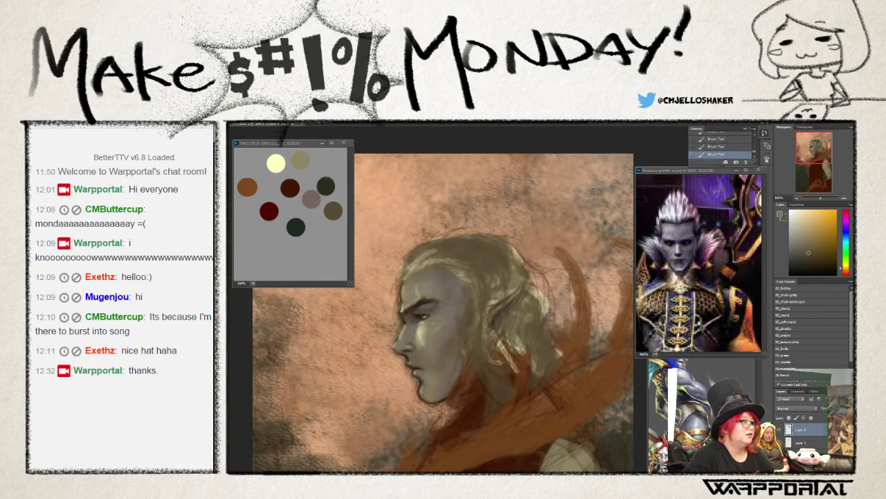
key(ctrl+alt+z)
key(ctrl+alt+z)
key(ctrl+shift+z)
key(ctrl+shift+z)
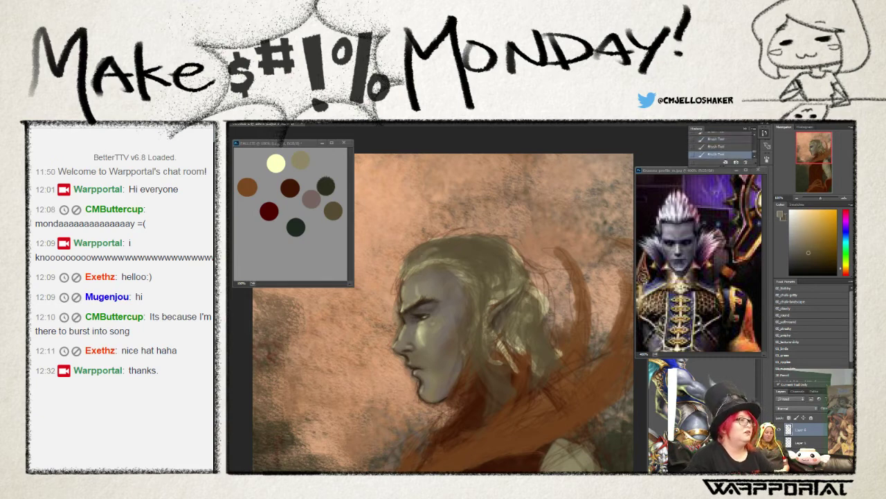
key(ctrl+alt+z)
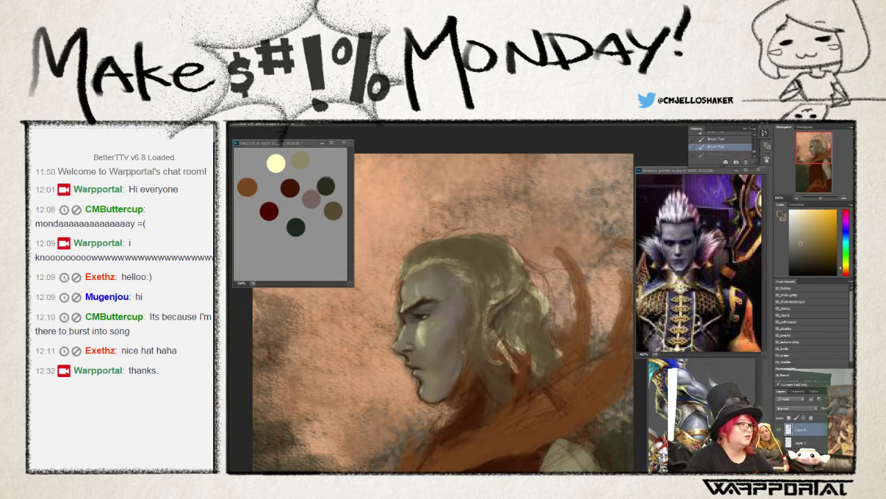
key(ctrl+shift+z)
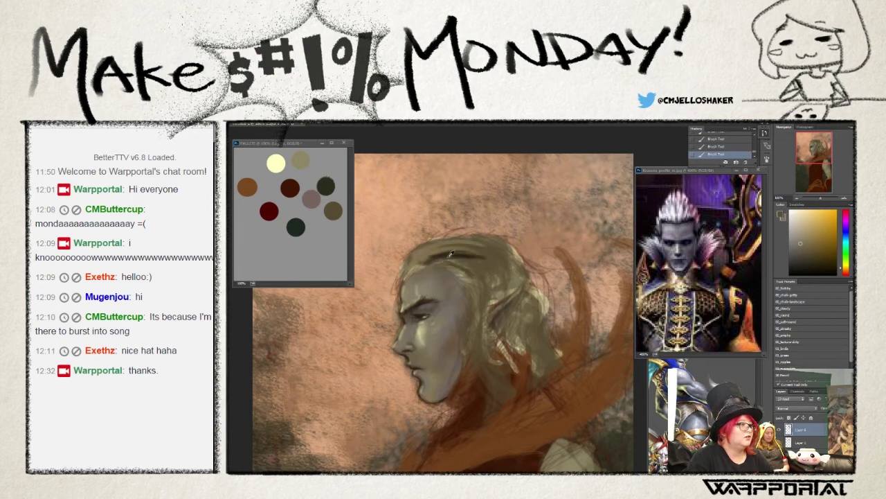
- Sample hair colours and paint small strokes and a dark strand, then pick another brush preset
alt+click(463, 251)
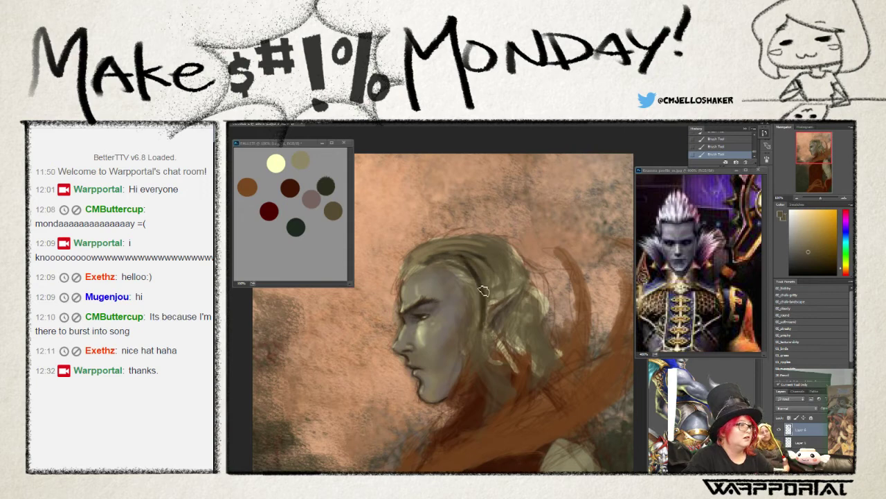
key(ctrl+alt+z)
key(ctrl+alt+z)
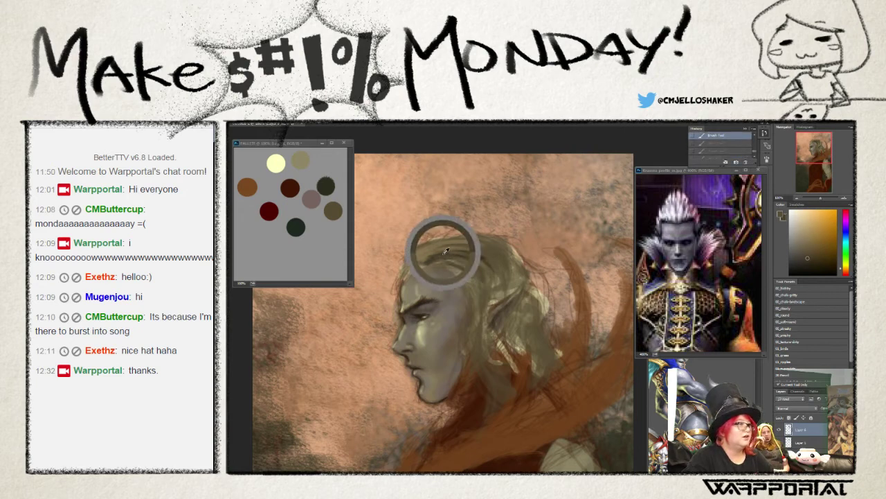
drag(443, 254, 464, 259)
alt+click(481, 255)
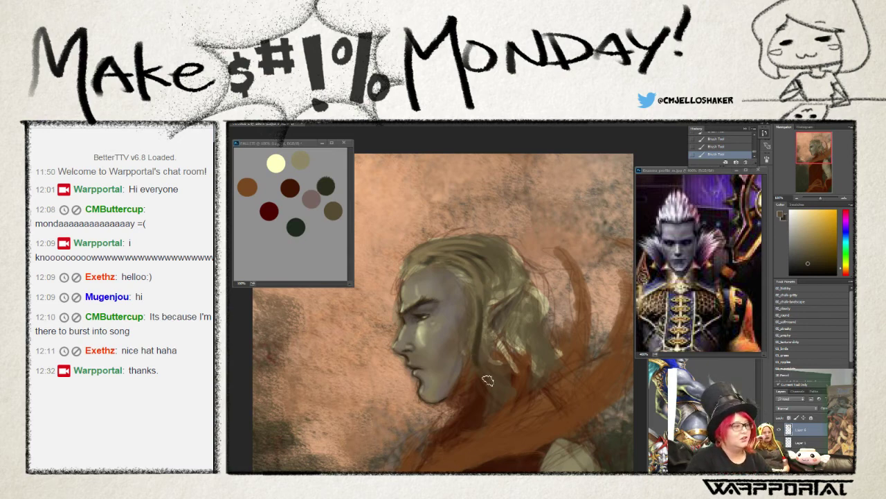
drag(478, 294, 479, 381)
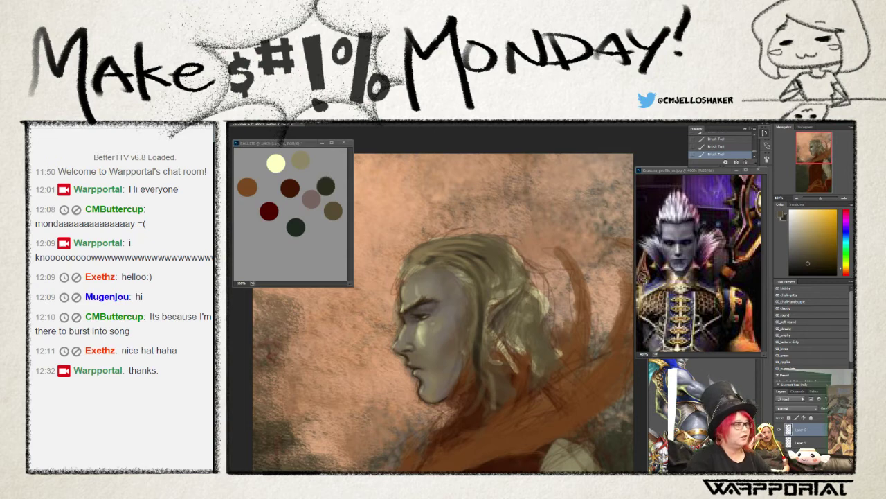
click(236, 125)
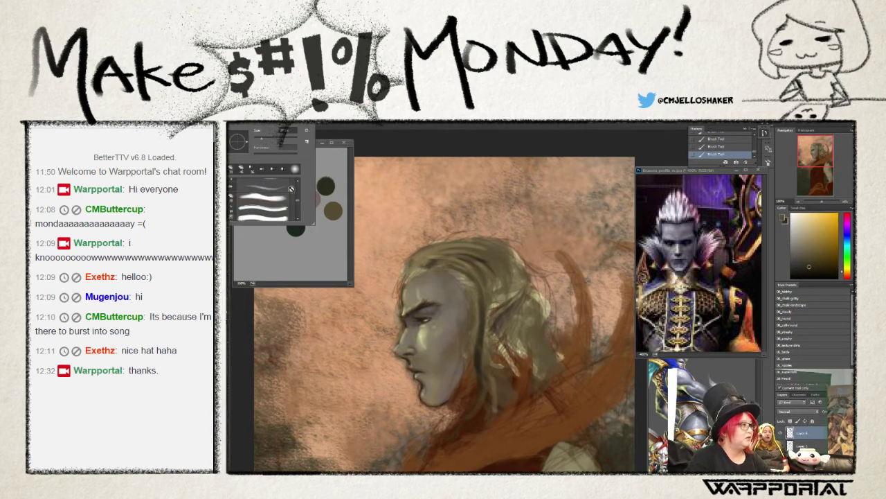
scroll(275, 219, down, 2)
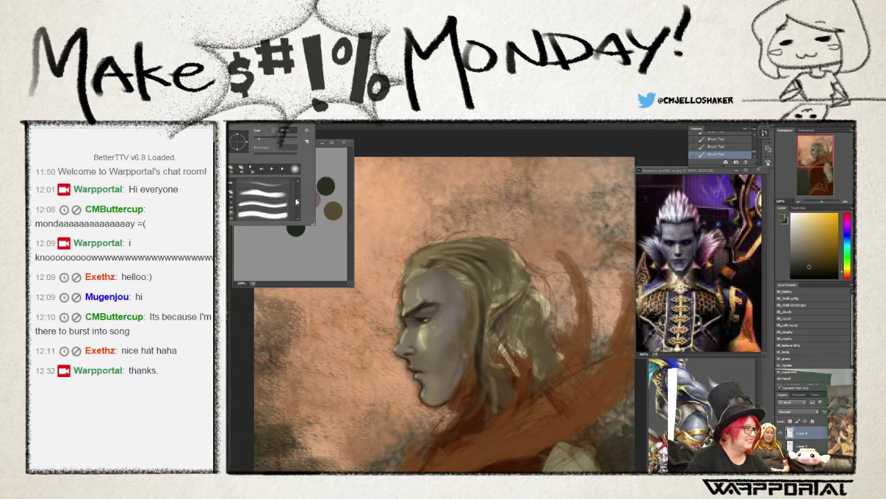
drag(296, 198, 283, 214)
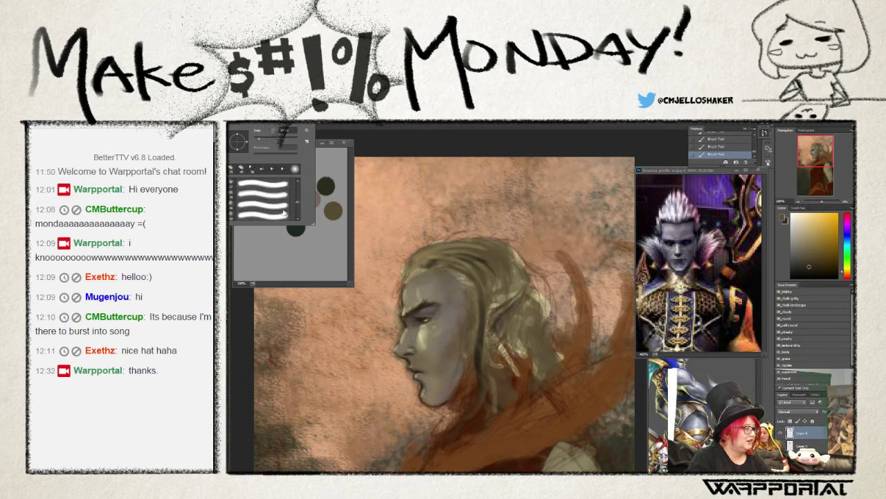
key(Return)
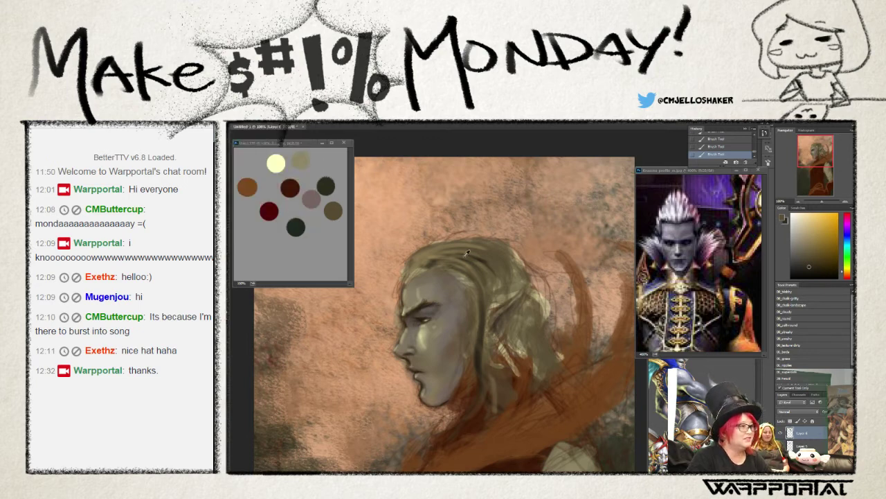
- Shrink the brush, pick warmer lighter colours, and repaint strokes over the upper hair
key(bracketleft)
key(bracketleft)
key(bracketleft)
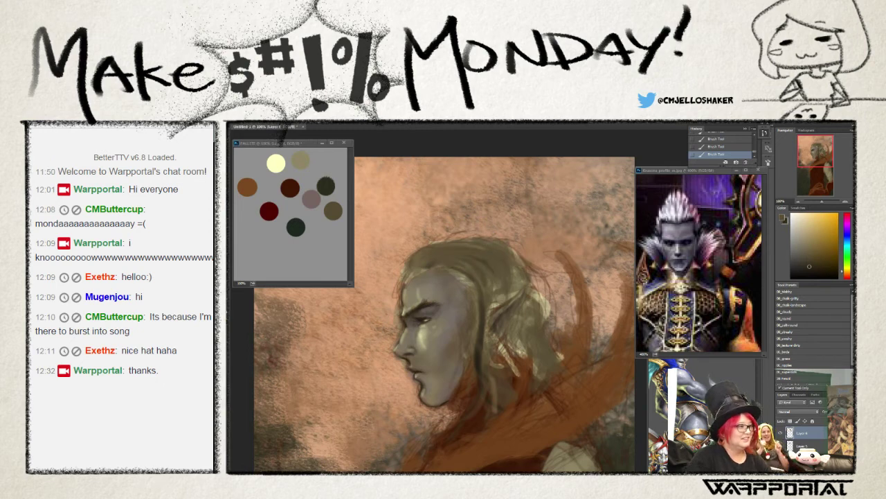
alt+click(480, 360)
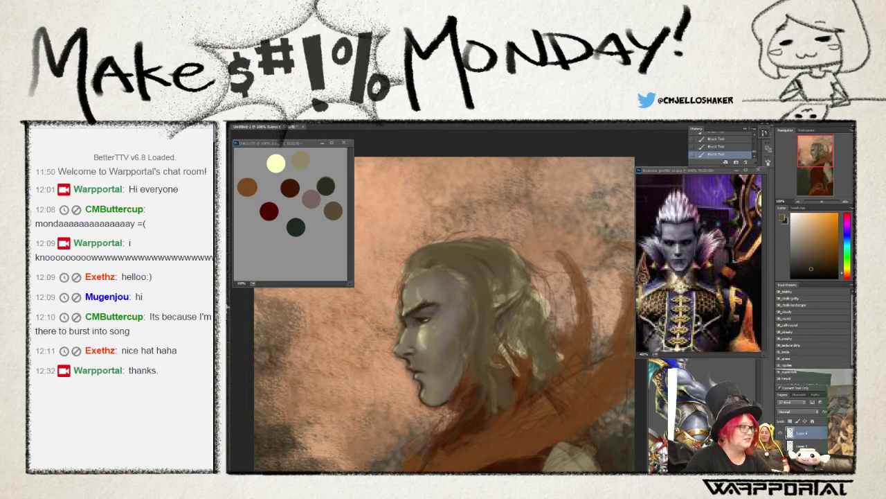
alt+click(496, 353)
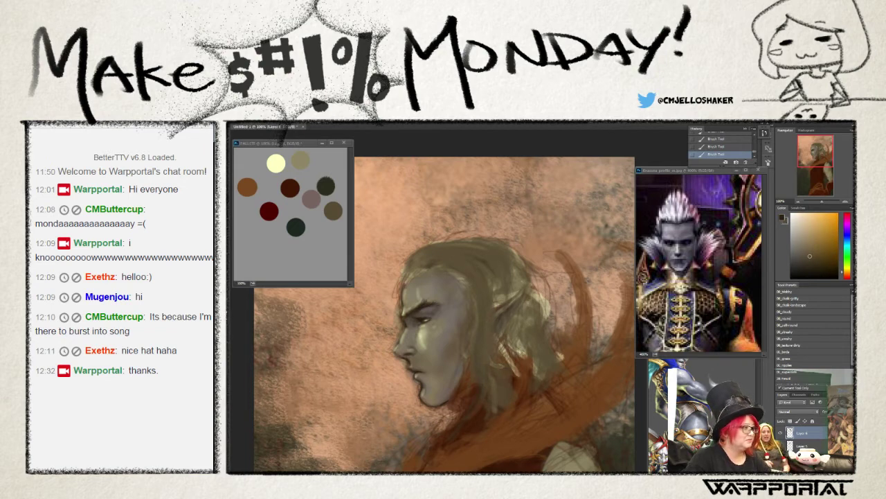
mouse_move(419, 263)
mouse_down()
mouse_move(478, 248)
mouse_move(472, 255)
mouse_move(499, 297)
mouse_move(504, 268)
mouse_up()
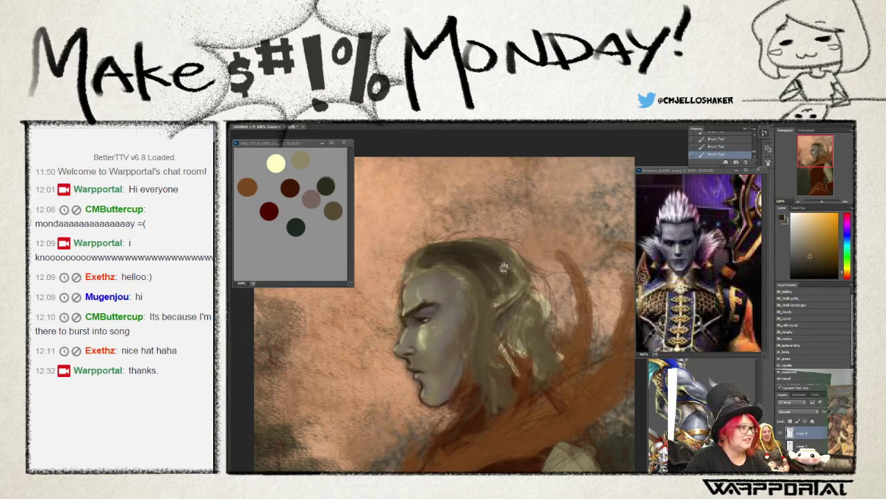
key(ctrl+alt+z)
key(ctrl+alt+z)
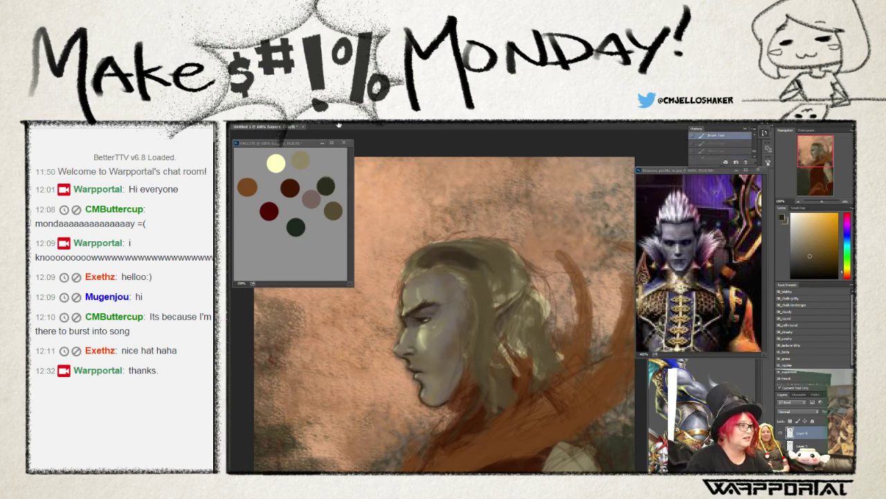
key(ctrl+alt+z)
key(ctrl+alt+z)
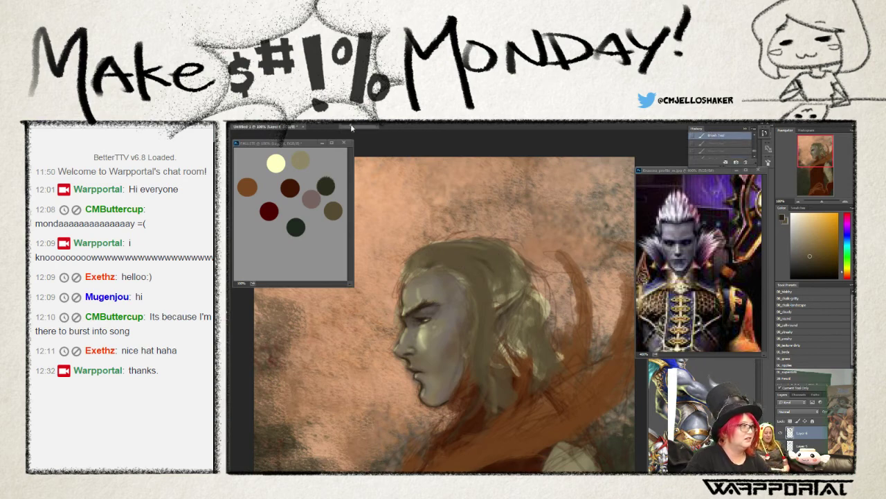
drag(439, 243, 519, 291)
drag(489, 244, 526, 294)
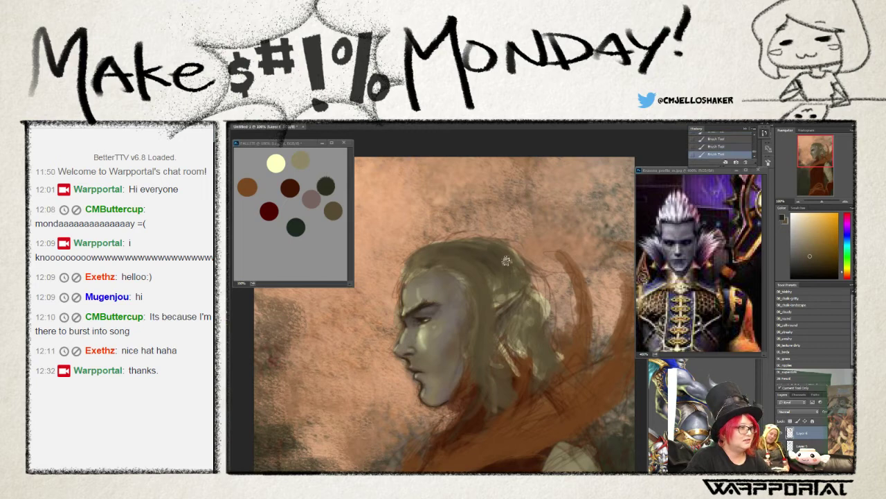
mouse_move(512, 256)
mouse_down()
mouse_move(494, 308)
mouse_move(481, 267)
mouse_move(495, 304)
mouse_up()
- Darken the upper hair, behind the ear and back of the head, then sample the brown swatch
drag(405, 257, 470, 290)
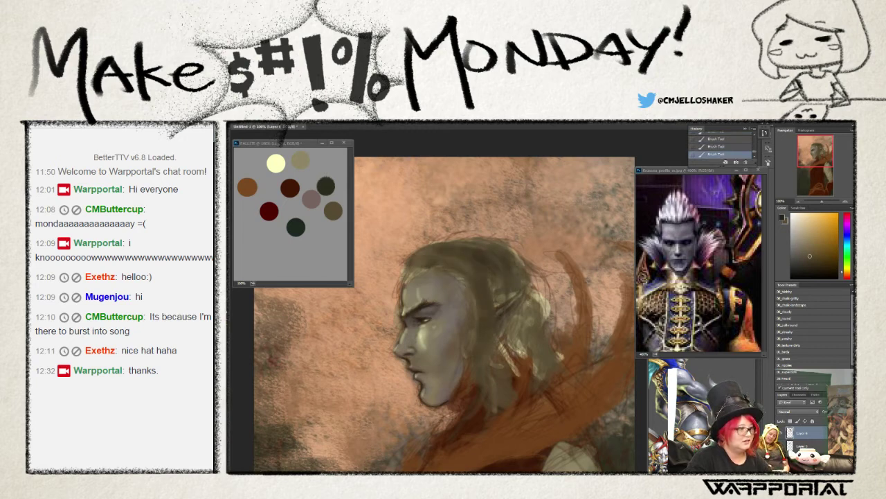
drag(454, 260, 494, 304)
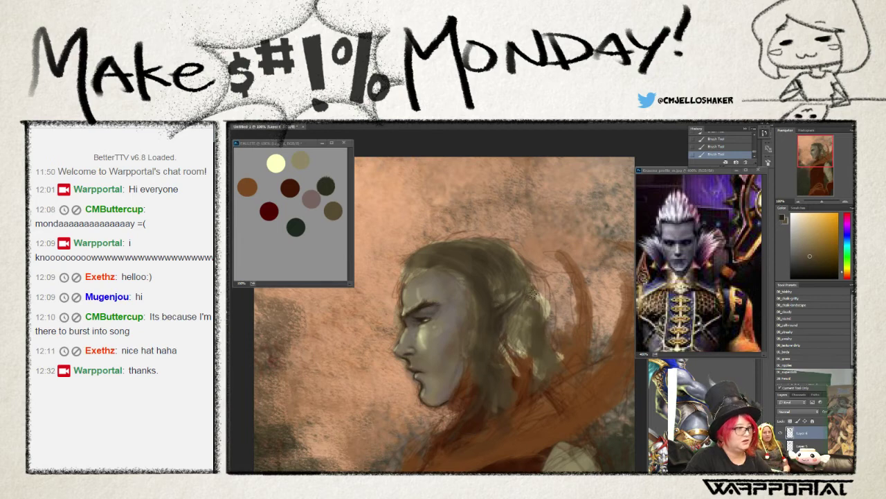
drag(516, 312, 537, 365)
drag(513, 336, 540, 374)
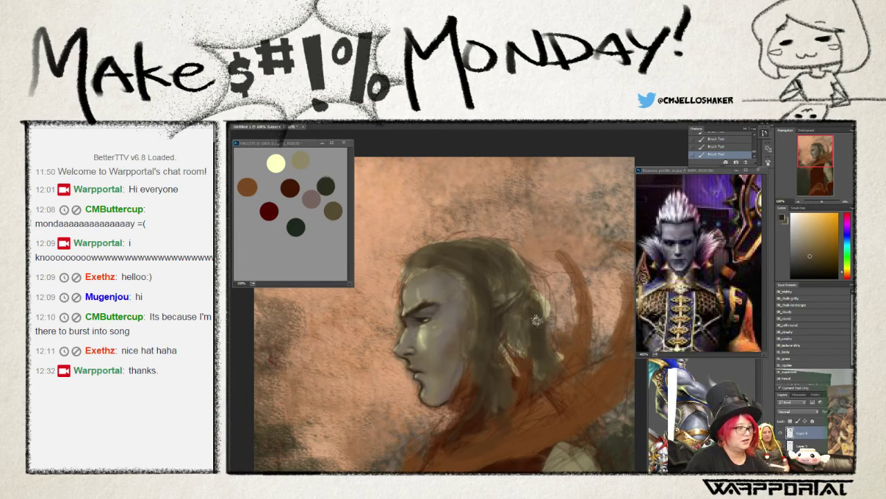
mouse_move(551, 281)
mouse_down()
mouse_move(523, 333)
mouse_move(516, 374)
mouse_move(539, 336)
mouse_move(513, 376)
mouse_up()
mouse_move(509, 345)
mouse_down()
mouse_move(514, 376)
mouse_move(558, 346)
mouse_move(597, 368)
mouse_up()
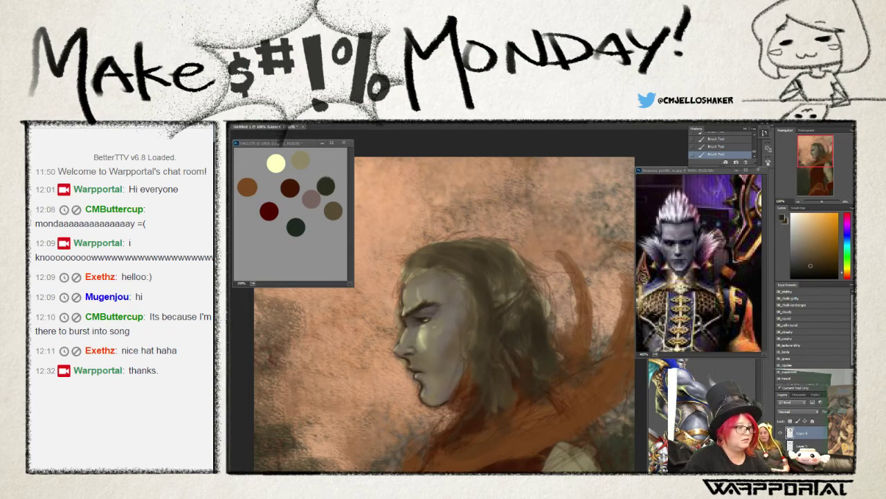
drag(552, 343, 535, 292)
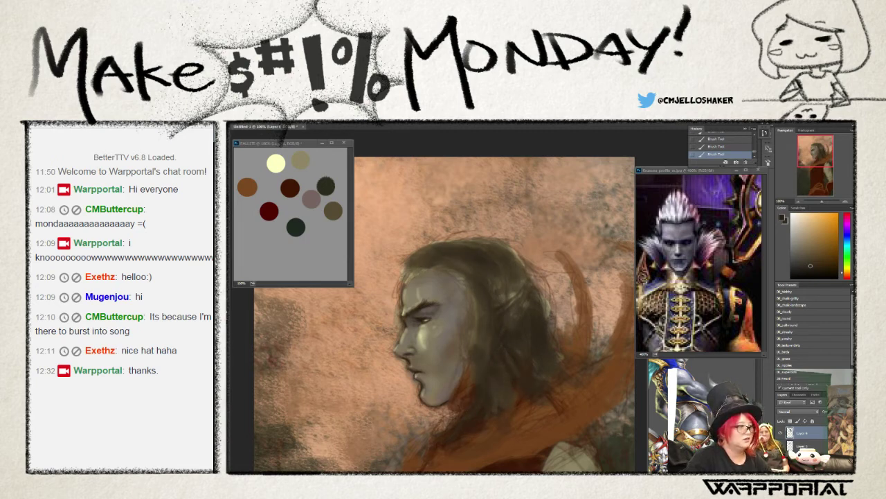
drag(484, 265, 480, 256)
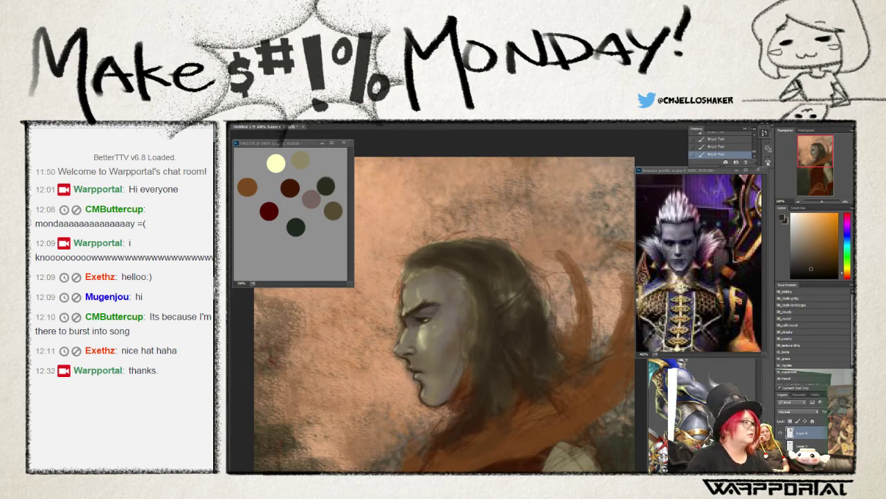
alt+click(335, 209)
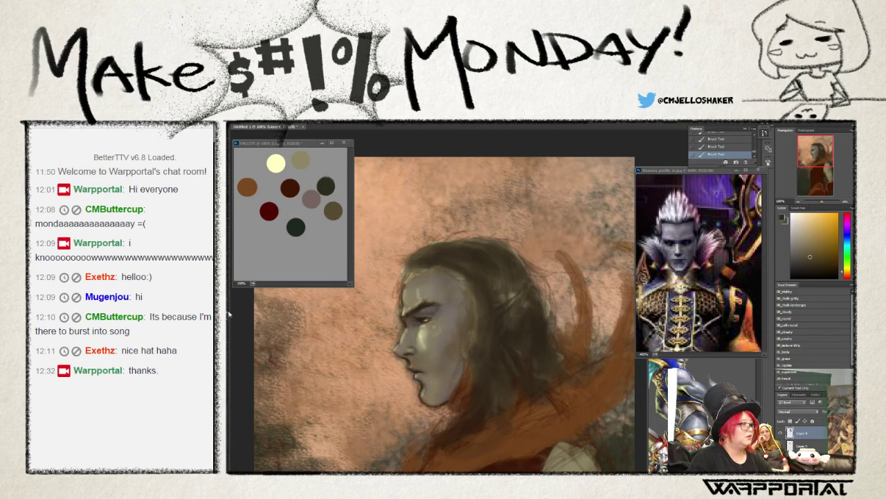
- Pick a darker brown, sample the tan palette swatch, then choose a darker, less saturated tone
click(811, 265)
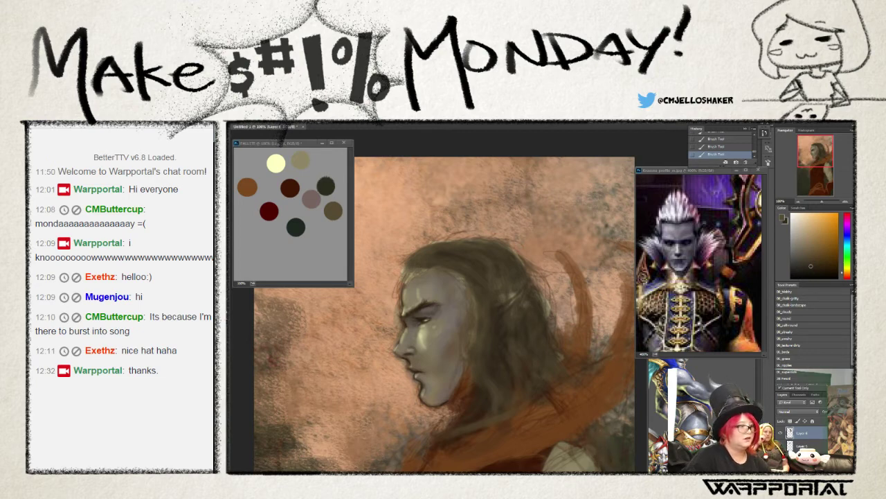
alt+click(303, 160)
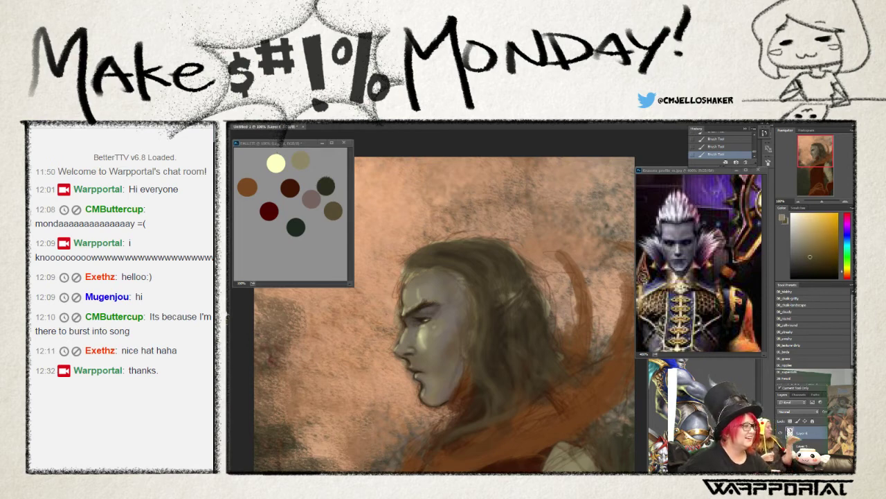
alt+click(228, 313)
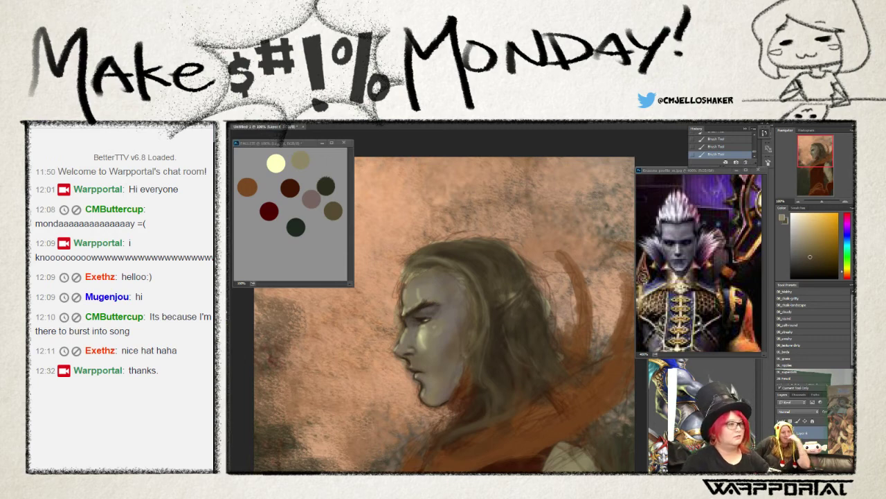
- Set the foreground to a peach tone sampled from the canvas via the Color Picker
key(F6)
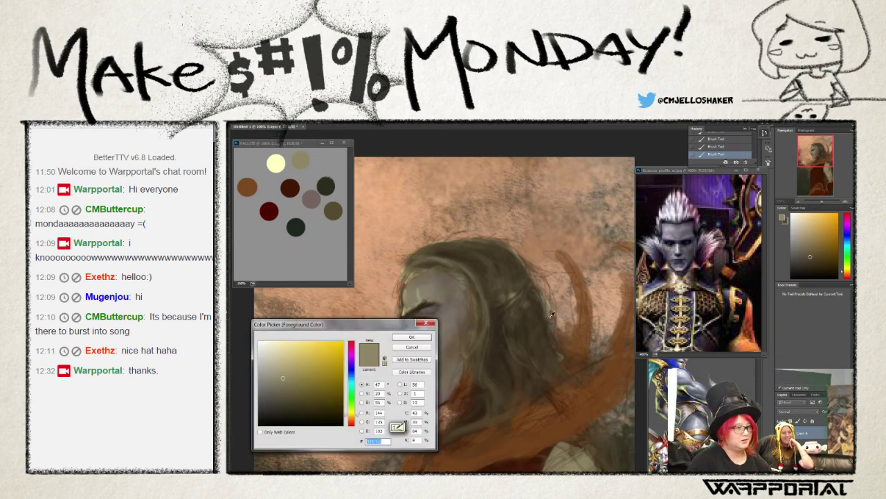
click(284, 346)
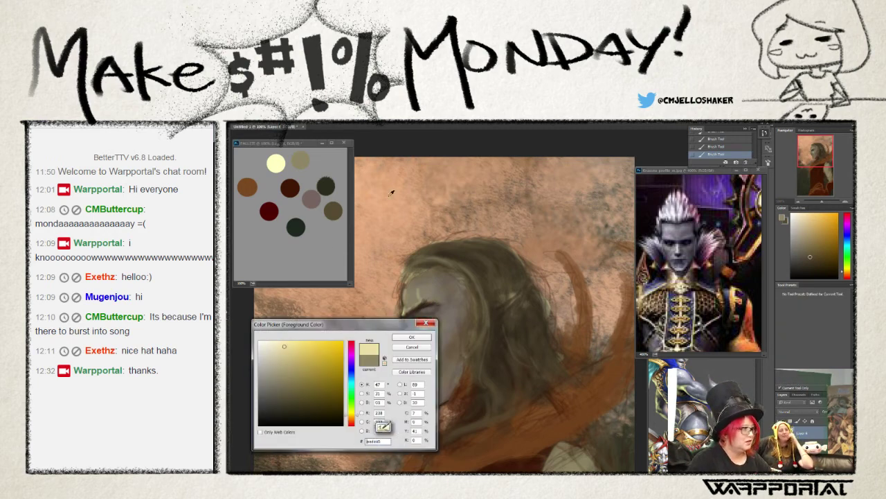
click(366, 173)
click(412, 336)
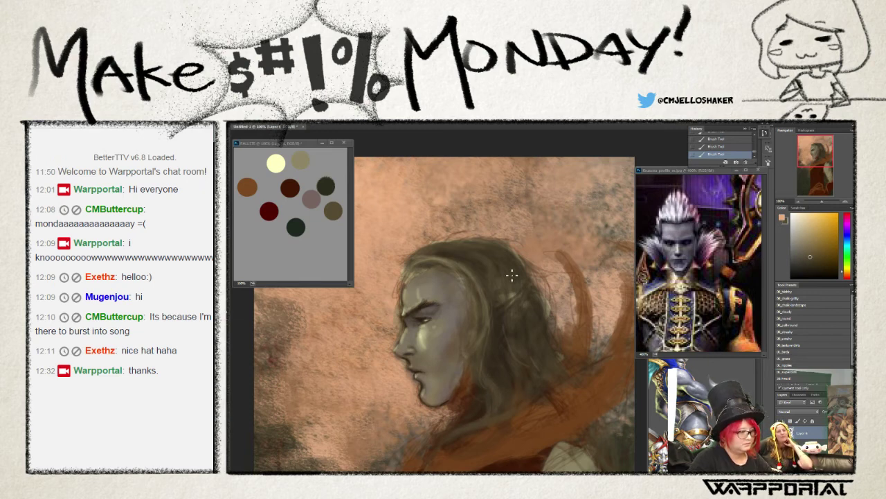
- Undo the latest brush strokes, redoing one of them
key(ctrl+alt+z)
key(ctrl+alt+z)
key(ctrl+alt+z)
key(ctrl+shift+z)
key(ctrl+shift+z)
key(ctrl+shift+z)
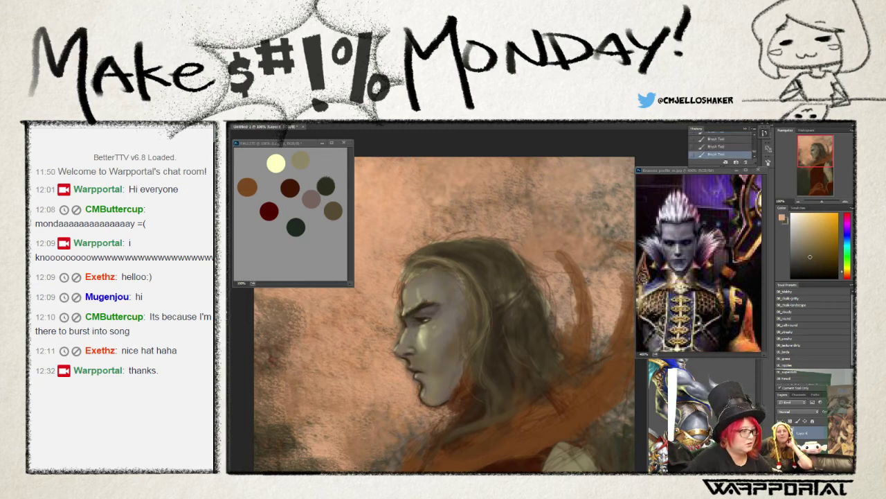
key(ctrl+alt+z)
key(ctrl+alt+z)
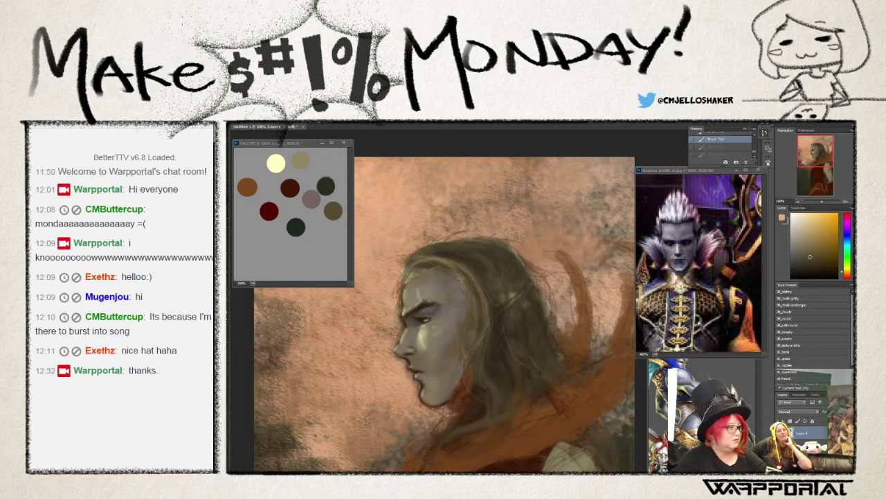
- Choose a different round brush preset and paint a light stroke on the hair
right_click(250, 128)
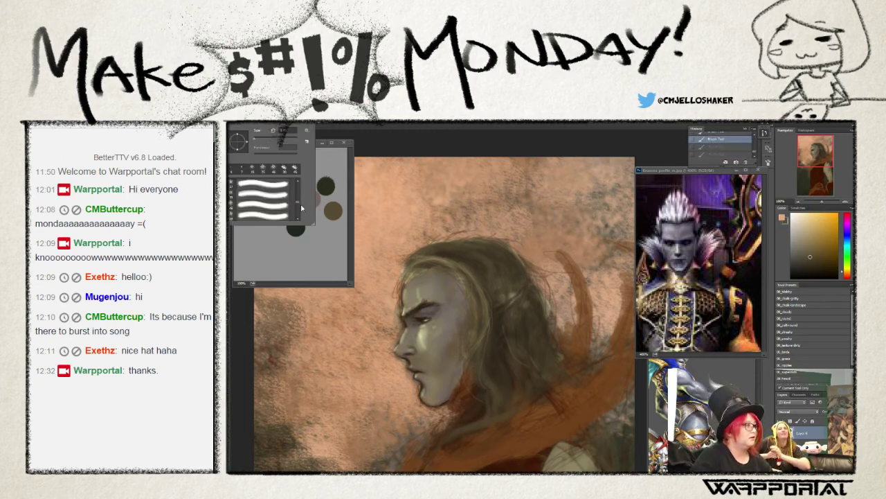
drag(300, 203, 301, 214)
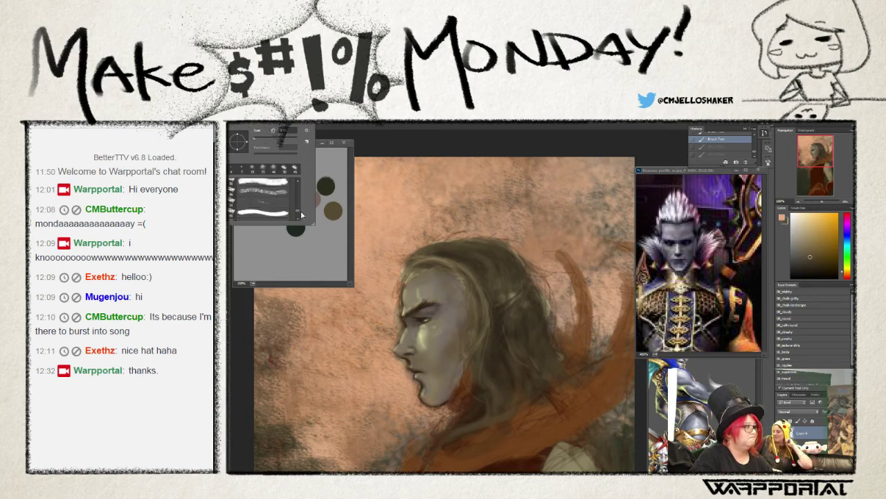
scroll(300, 210, up, 3)
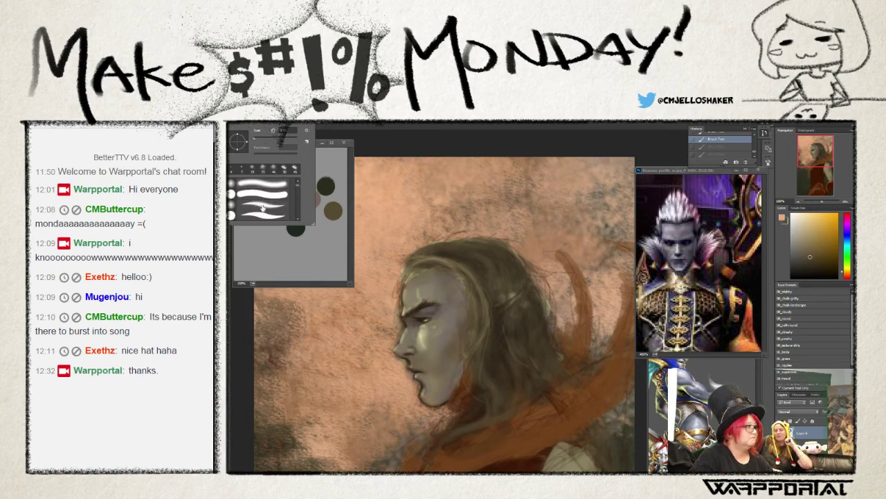
click(262, 207)
click(433, 259)
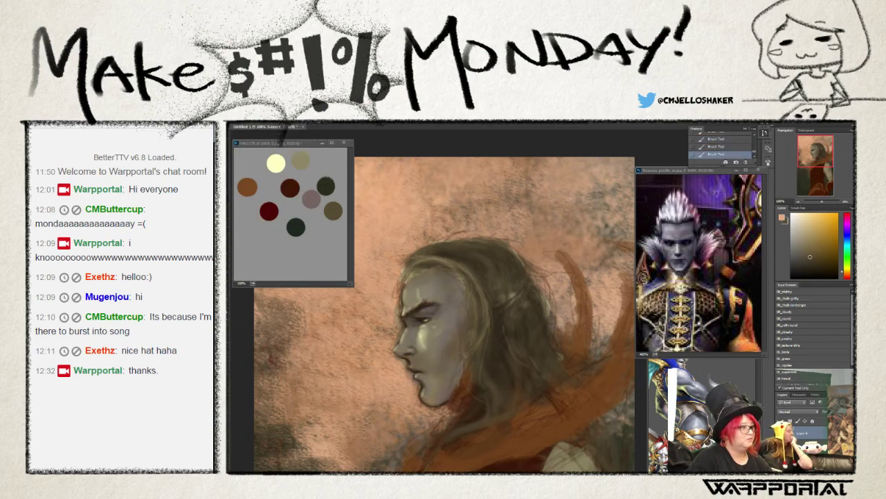
click(405, 251)
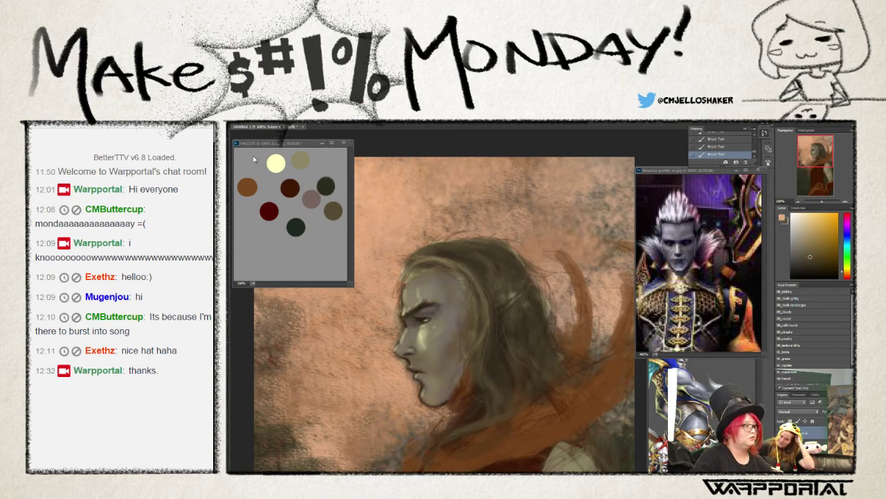
- Switch the brush preset list to large stroke previews
right_click(248, 126)
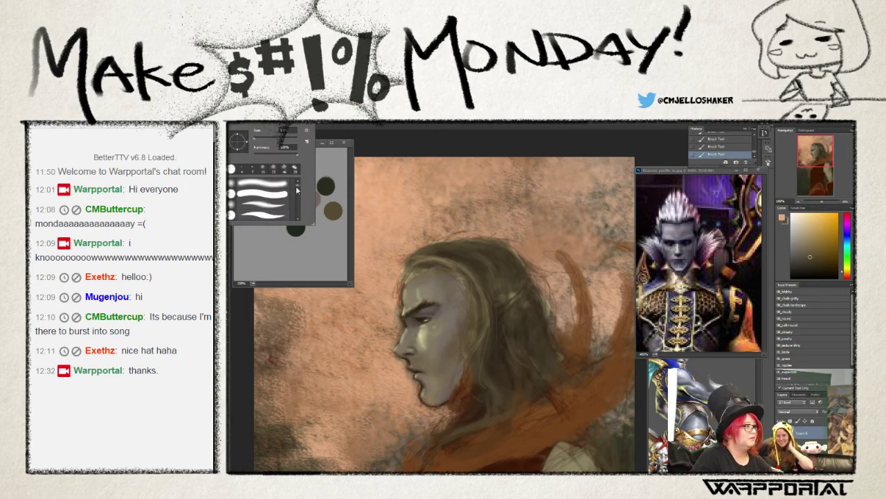
scroll(288, 208, down, 3)
scroll(299, 194, down, 3)
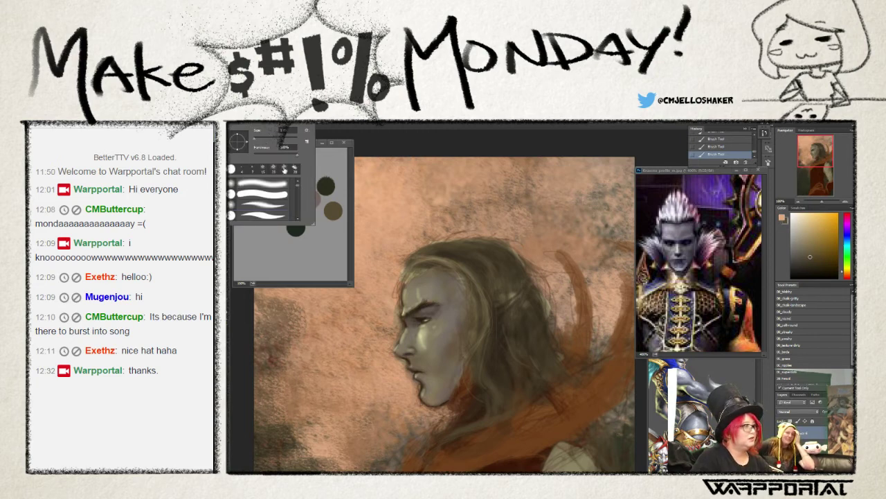
click(285, 169)
click(424, 258)
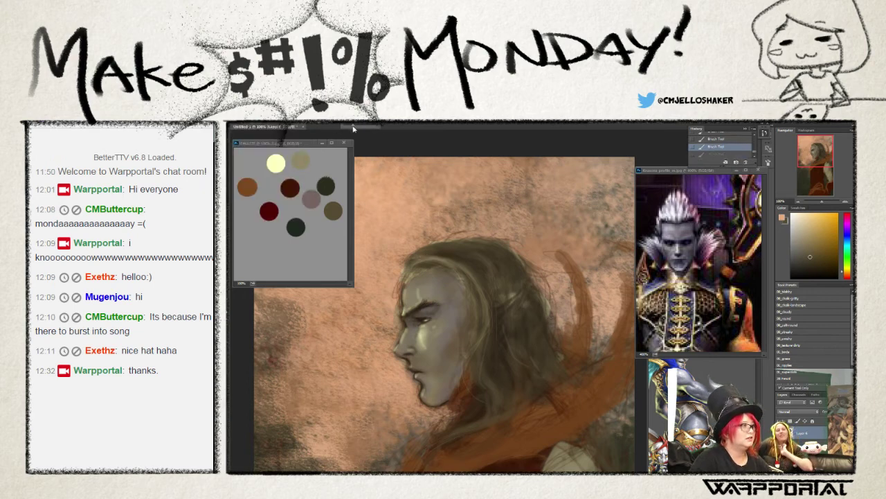
- Confirm the peach foreground colour and paint a light wavy strand into the hair
click(782, 217)
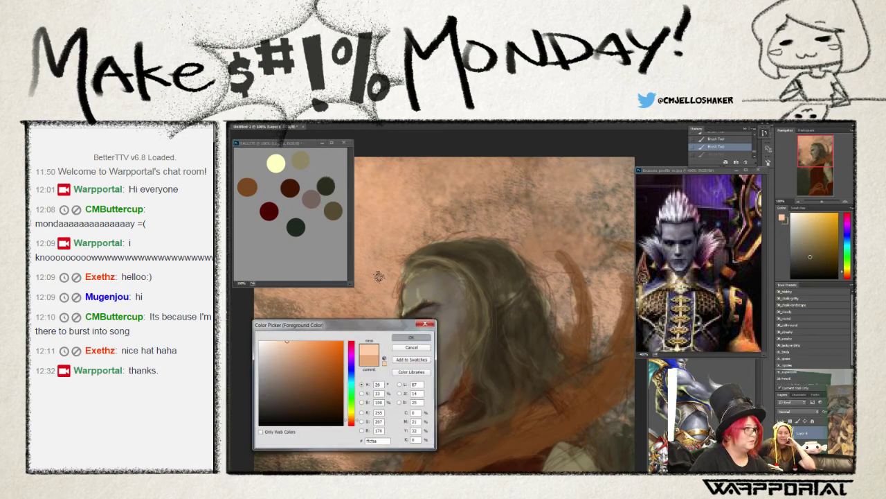
click(419, 339)
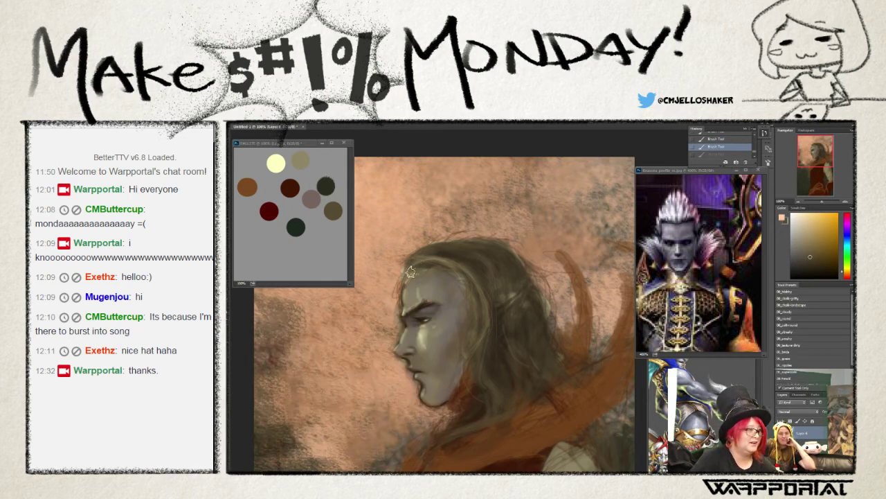
drag(418, 263, 427, 259)
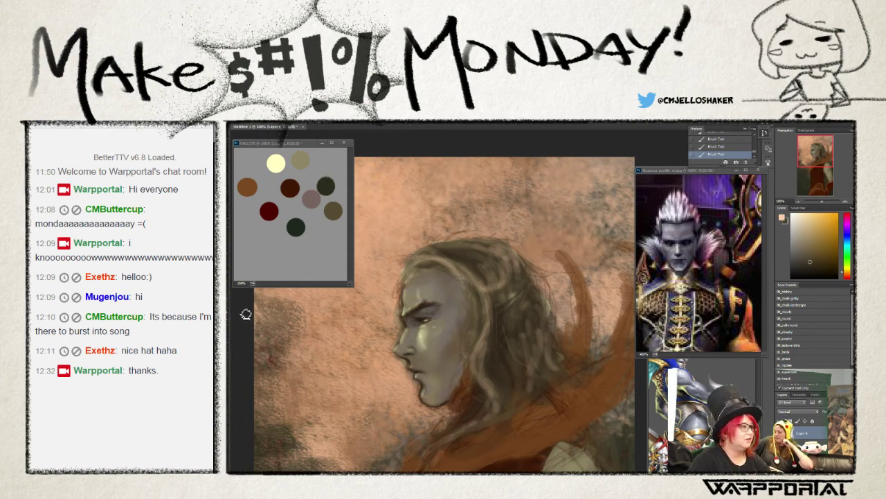
- Shift the foreground hue towards yellow, then sample the pale yellow palette swatch
key(i)
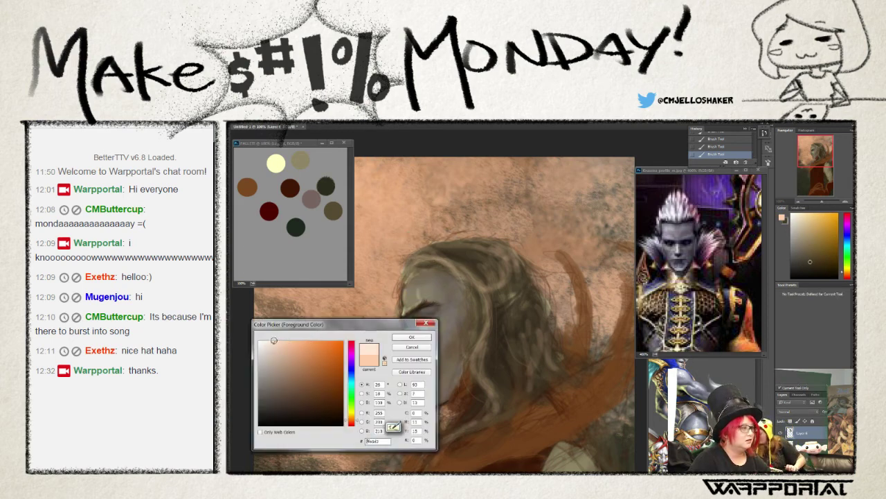
click(351, 416)
click(412, 337)
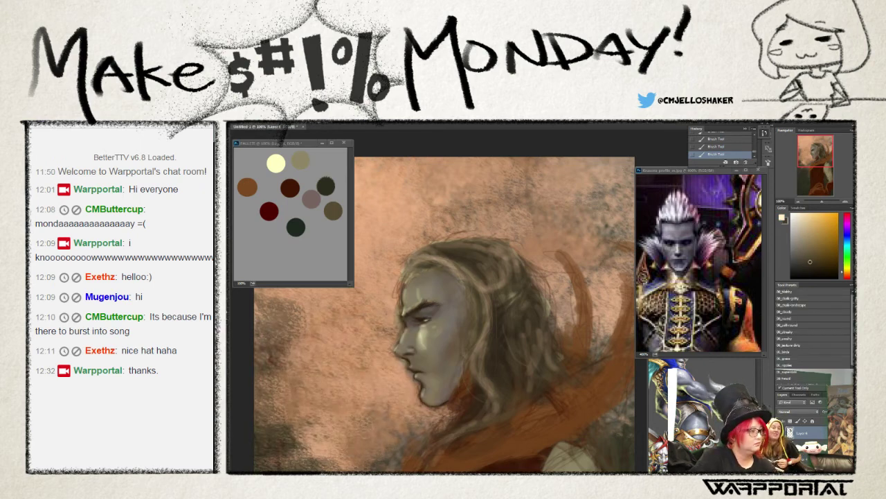
alt+click(275, 161)
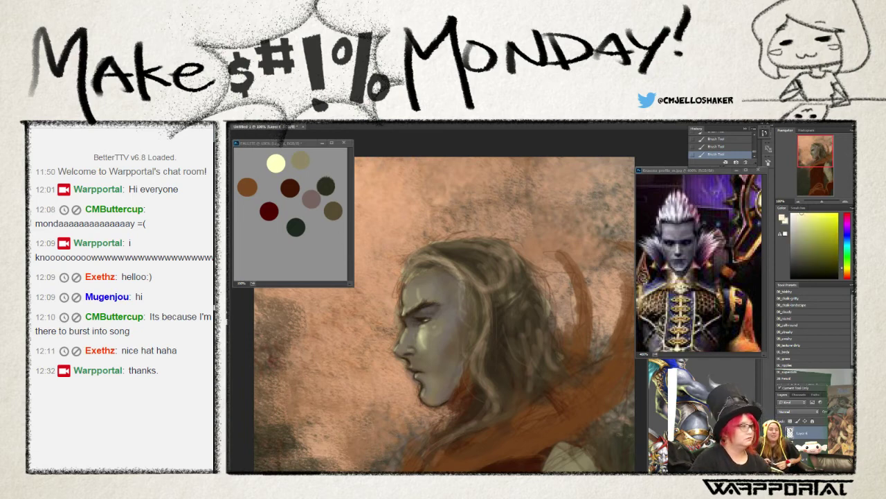
- Change the brush size in the brush presets list
right_click(281, 132)
scroll(294, 206, down, 3)
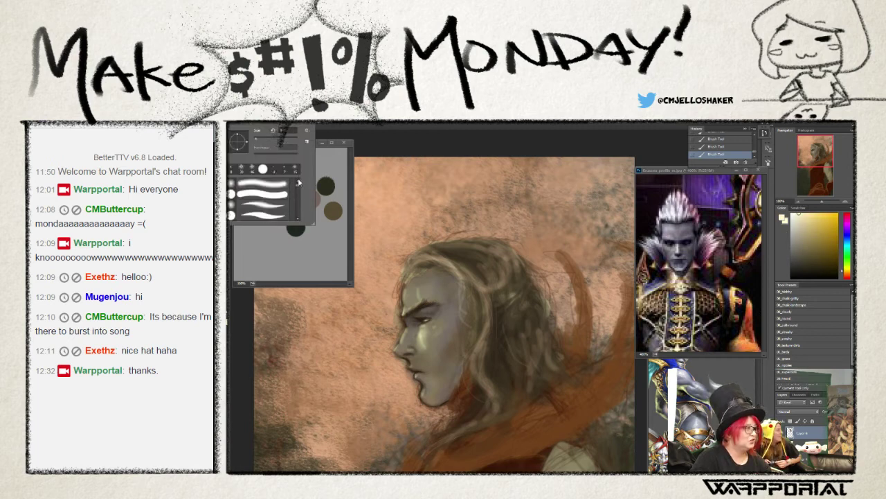
click(250, 201)
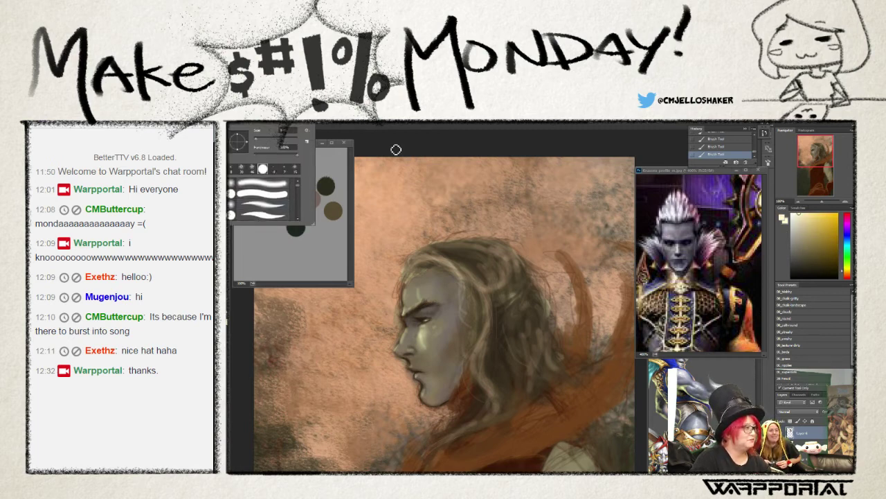
click(282, 132)
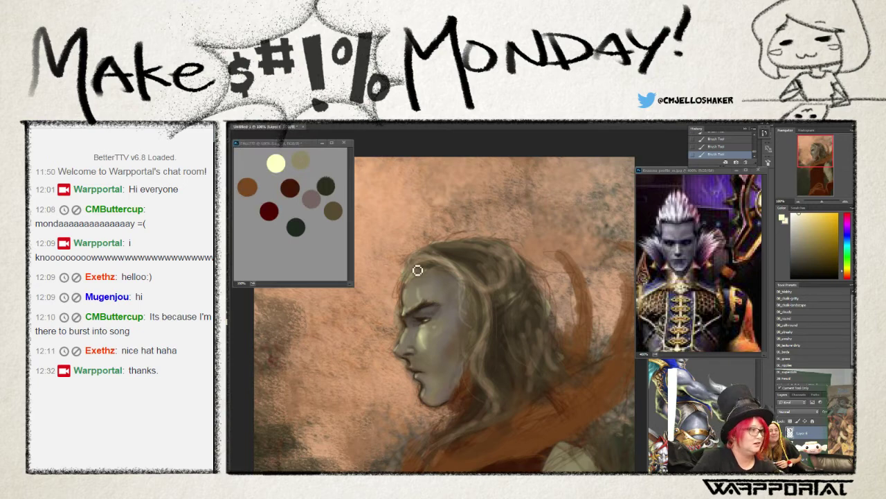
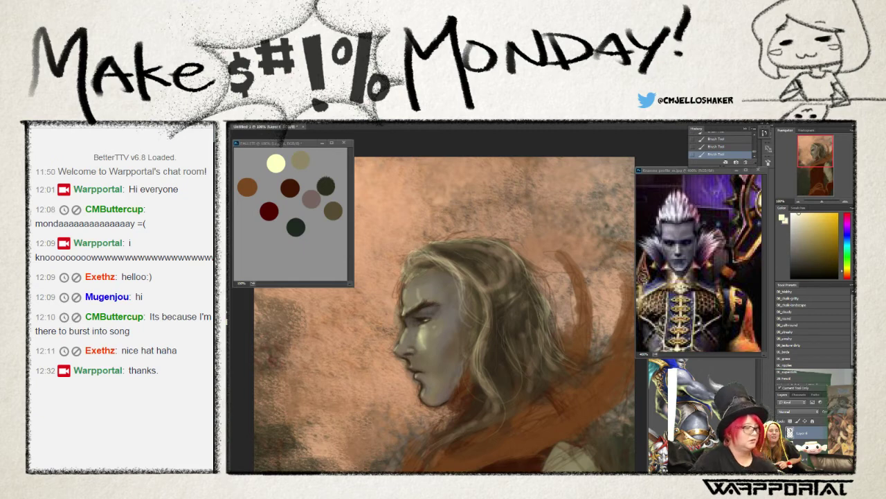
- Sample light and brown hair tones and paint finer strands on top of the head
alt+click(449, 250)
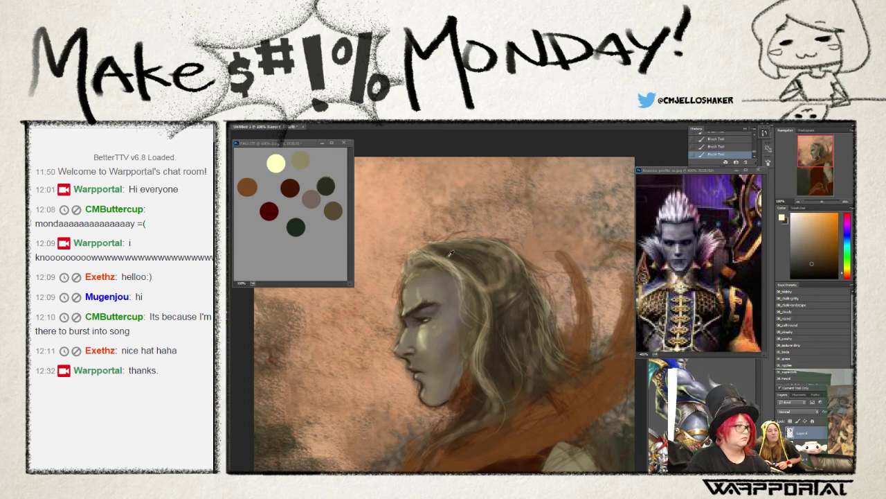
alt+click(228, 317)
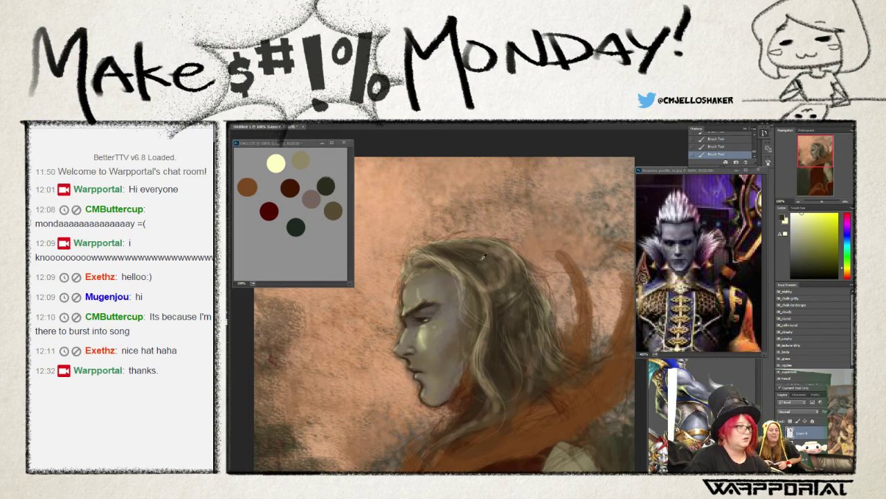
alt+click(492, 285)
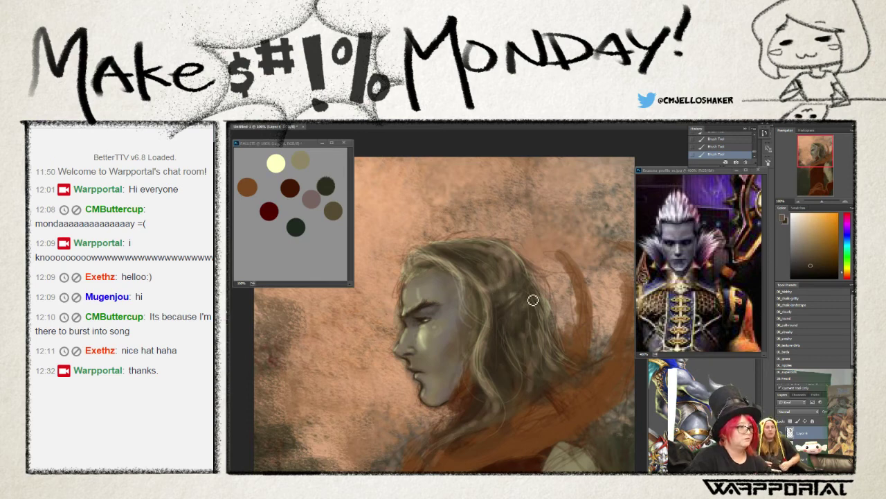
alt+click(482, 260)
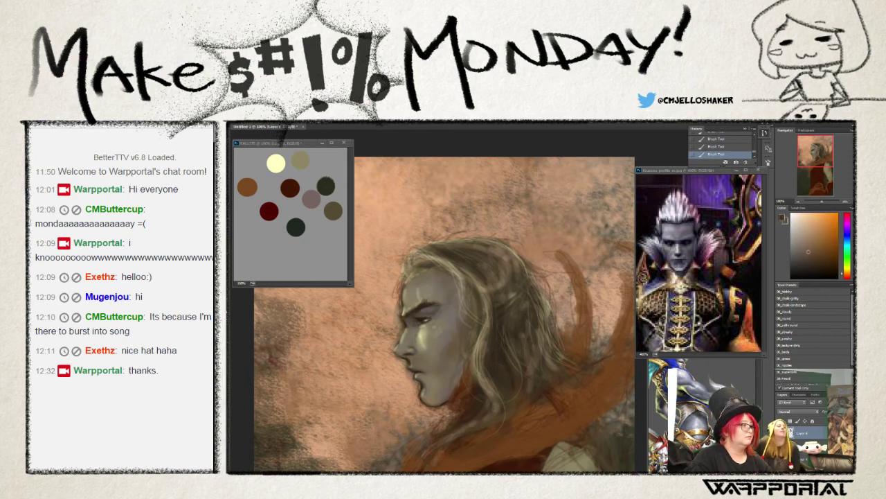
alt+click(466, 262)
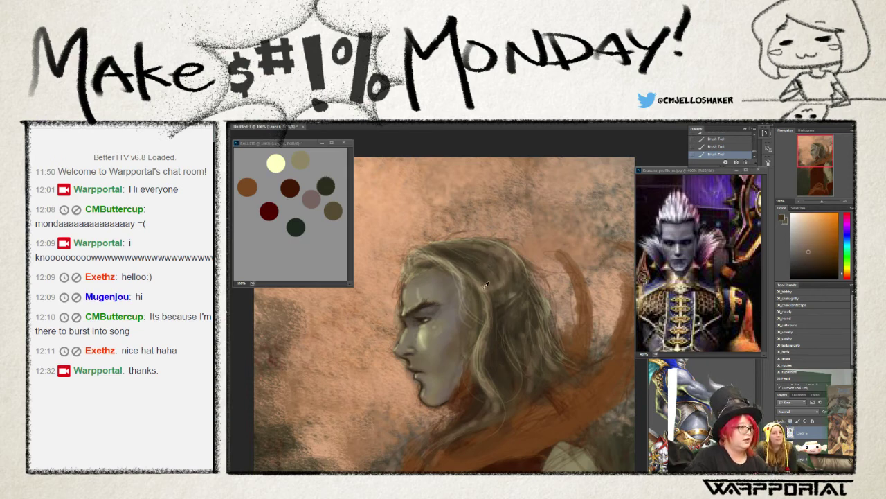
alt+click(485, 285)
alt+click(416, 247)
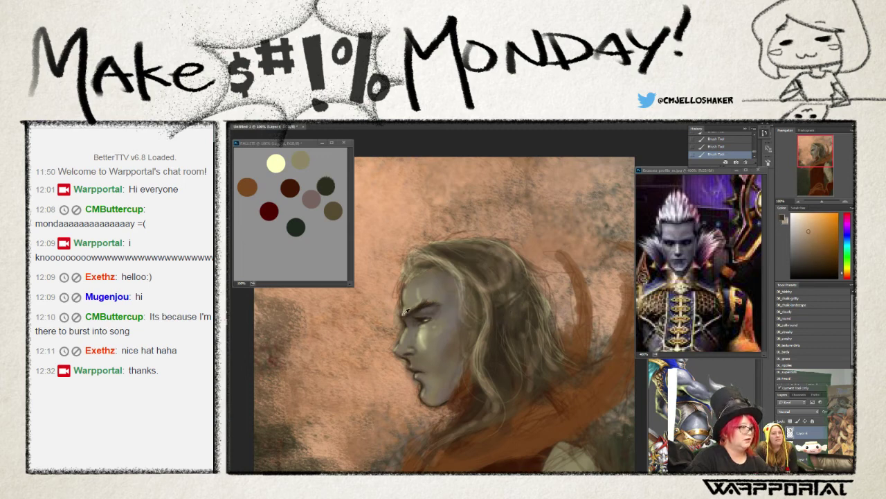
- Sample darker, yellower hair and face tones and keep layering lighter strands over the hair
alt+click(396, 306)
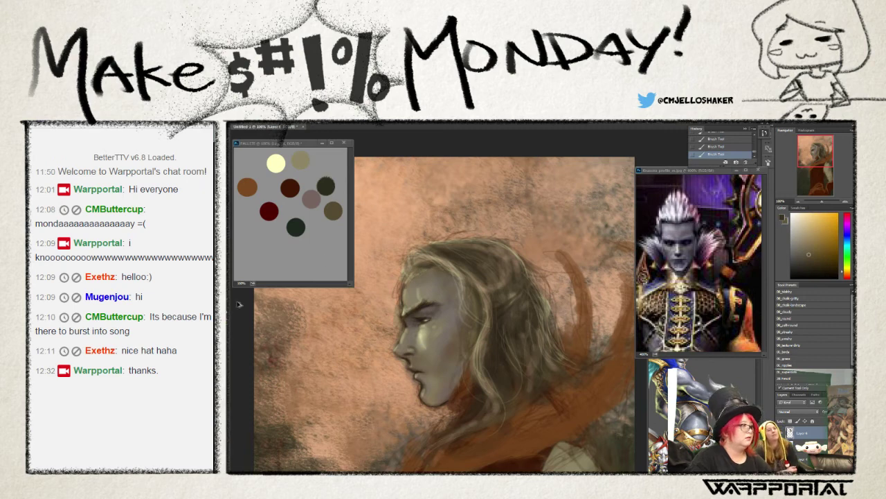
alt+click(262, 283)
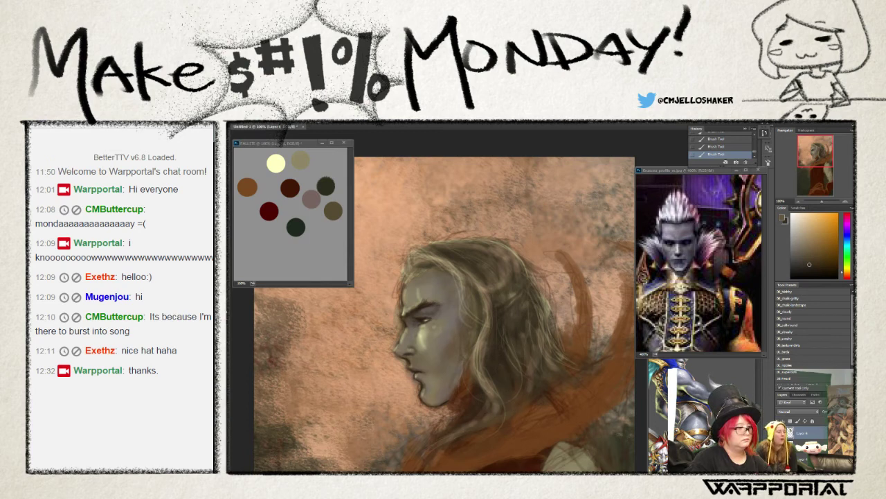
alt+click(493, 359)
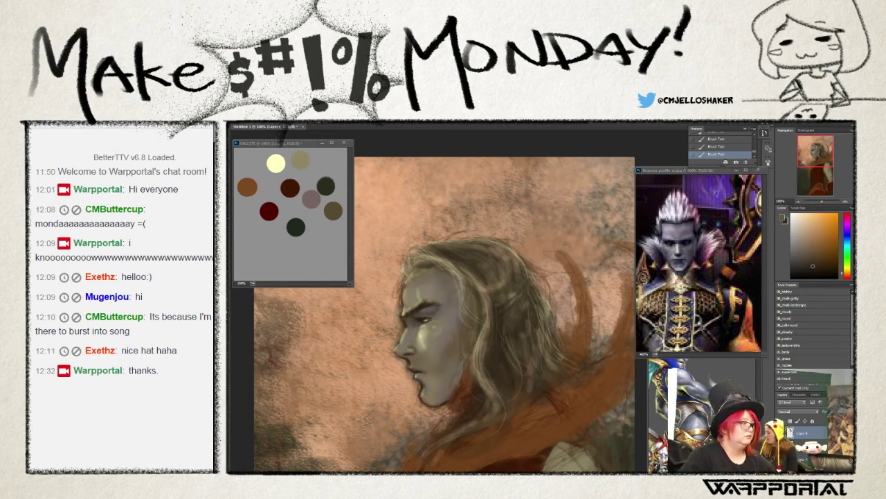
alt+click(498, 334)
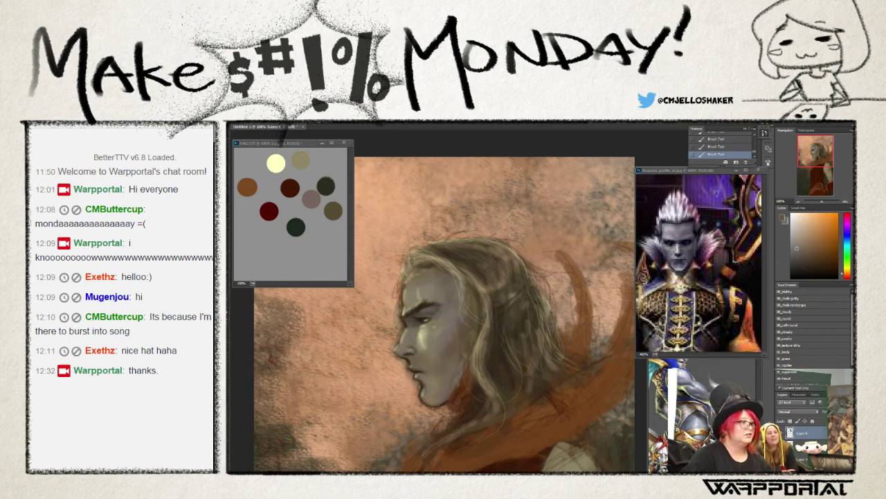
alt+click(430, 266)
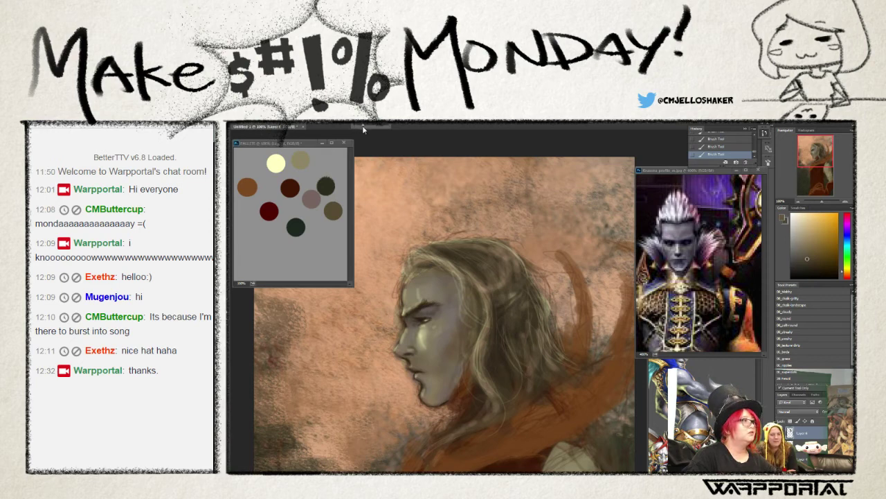
alt+click(428, 269)
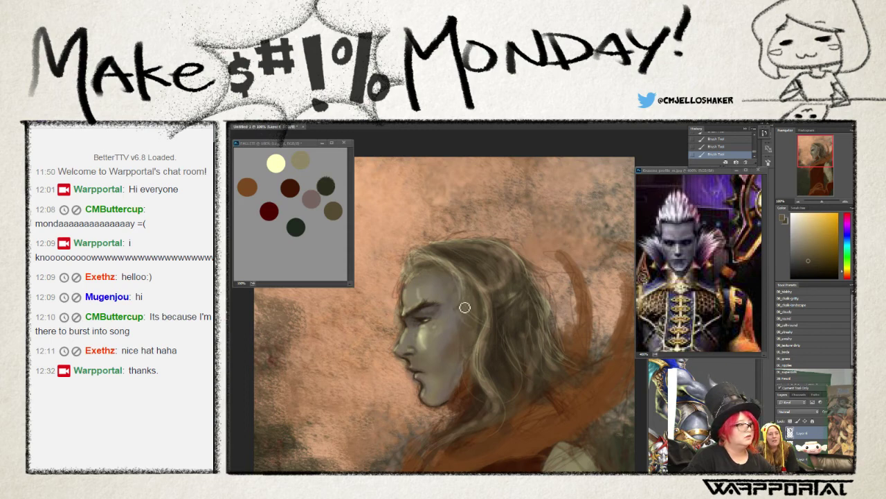
alt+click(436, 254)
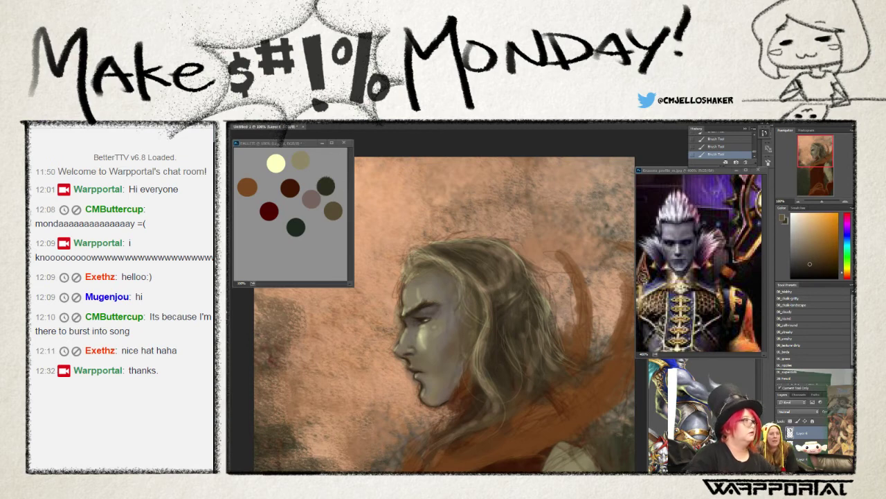
- Choose a different textured brush from further down the Brush Preset picker
right_click(291, 206)
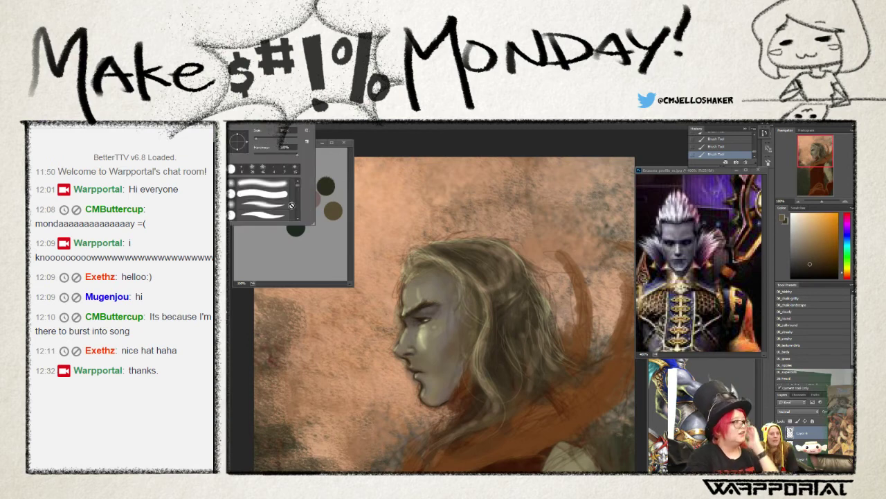
scroll(299, 189, down, 3)
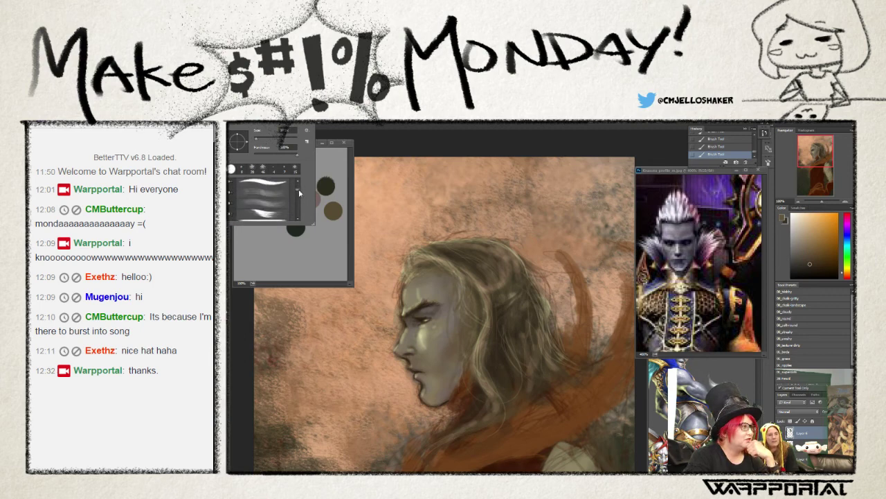
scroll(299, 189, down, 2)
scroll(304, 204, down, 2)
scroll(304, 206, down, 2)
scroll(304, 211, down, 2)
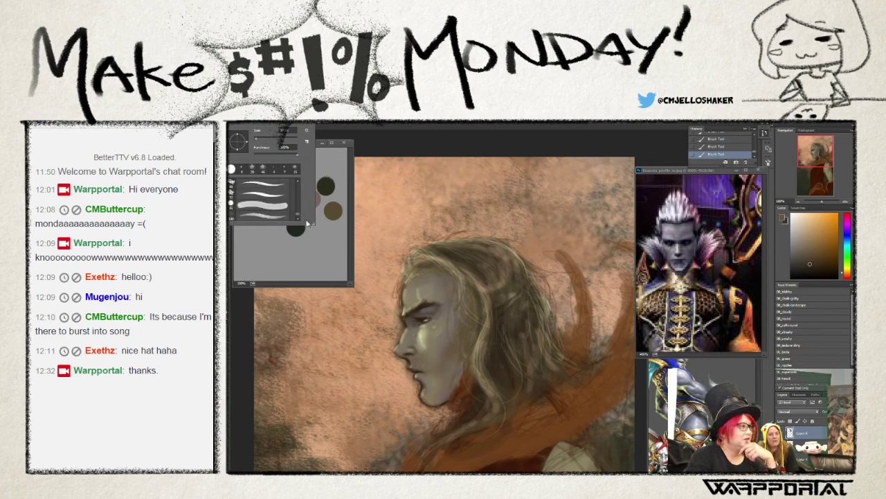
scroll(307, 220, down, 2)
scroll(306, 215, down, 2)
scroll(305, 212, down, 2)
scroll(304, 208, down, 2)
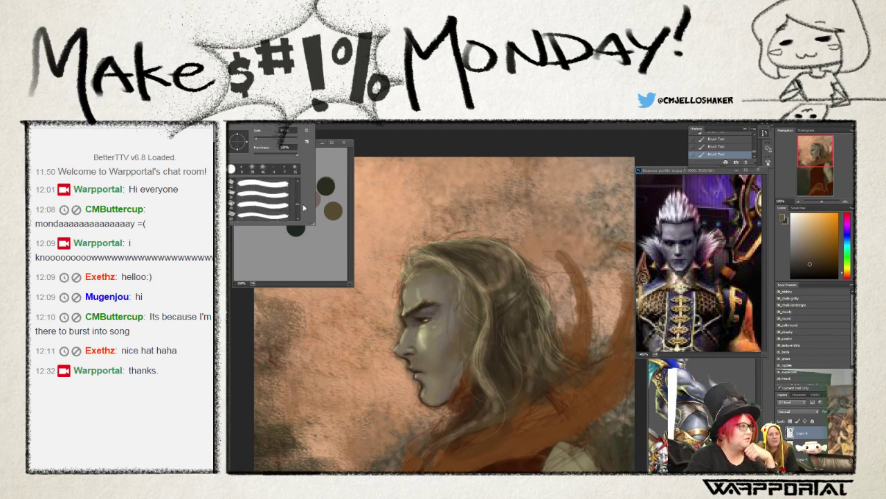
scroll(303, 208, down, 2)
click(258, 199)
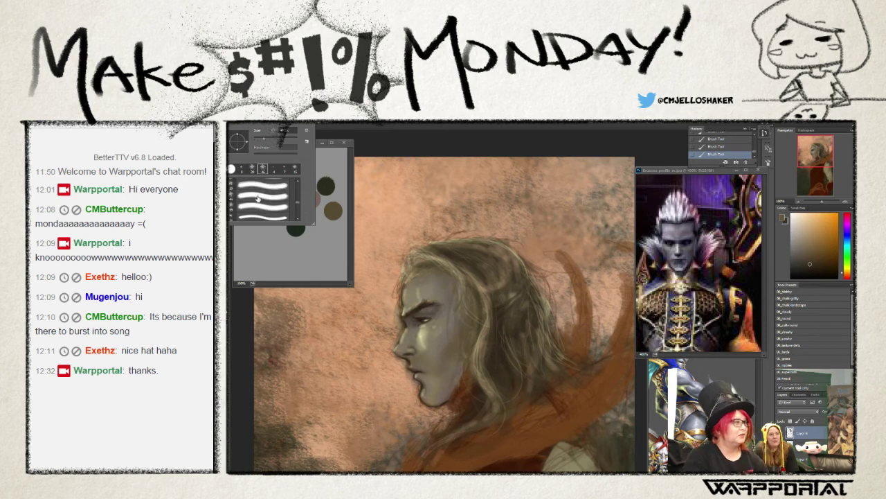
key(Return)
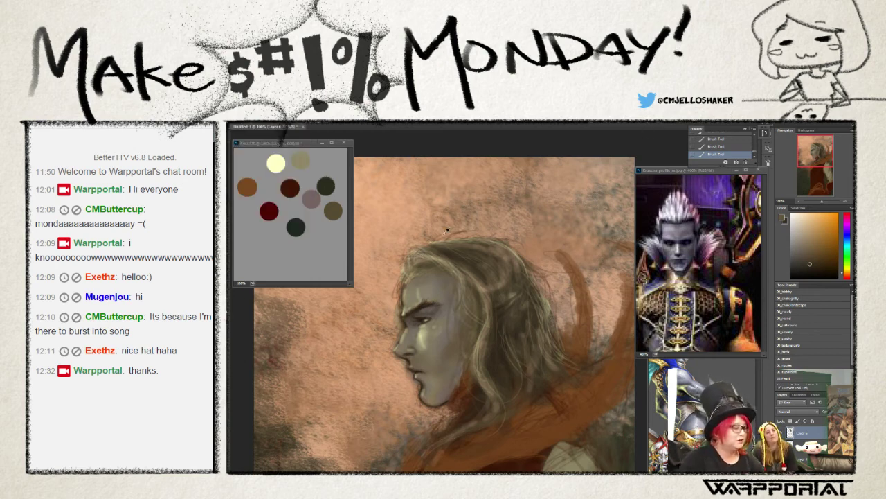
- Sample light and dark hair tones and paint blending strokes over the crown
alt+click(437, 251)
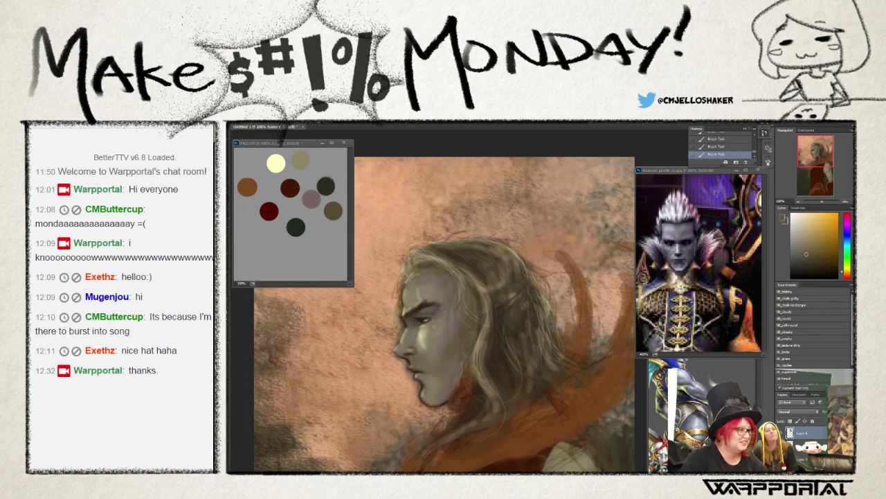
alt+click(443, 256)
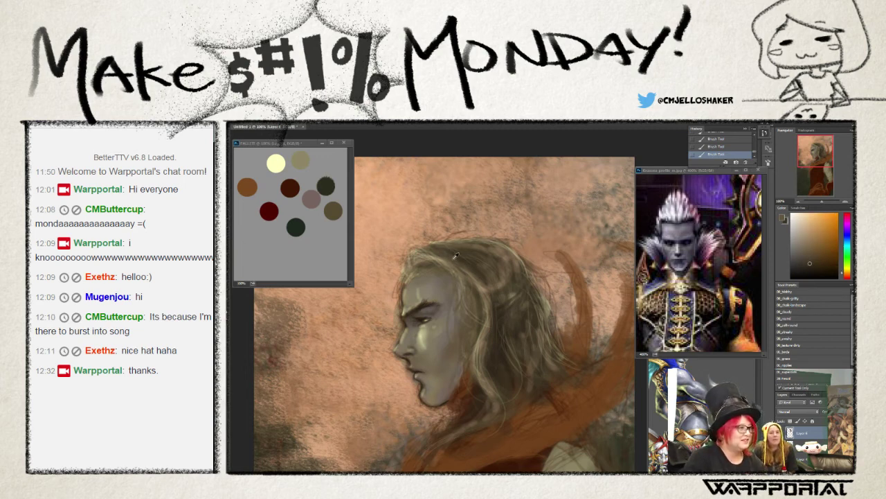
alt+click(453, 258)
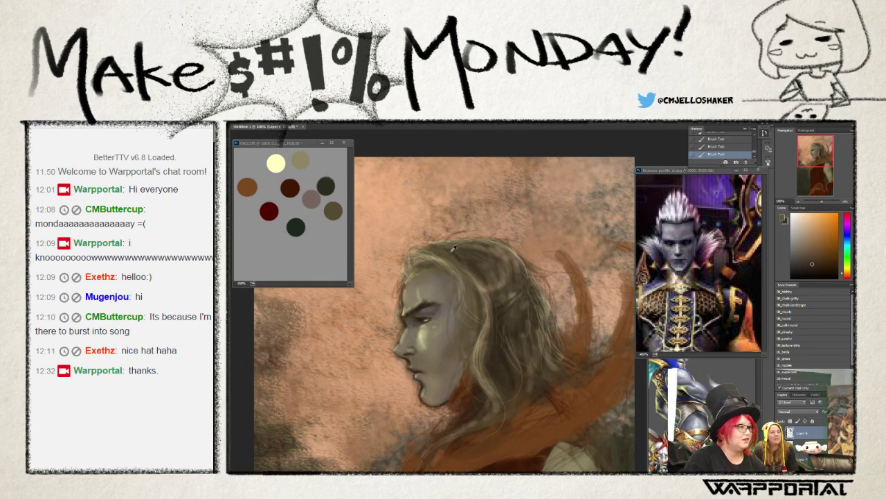
alt+click(452, 257)
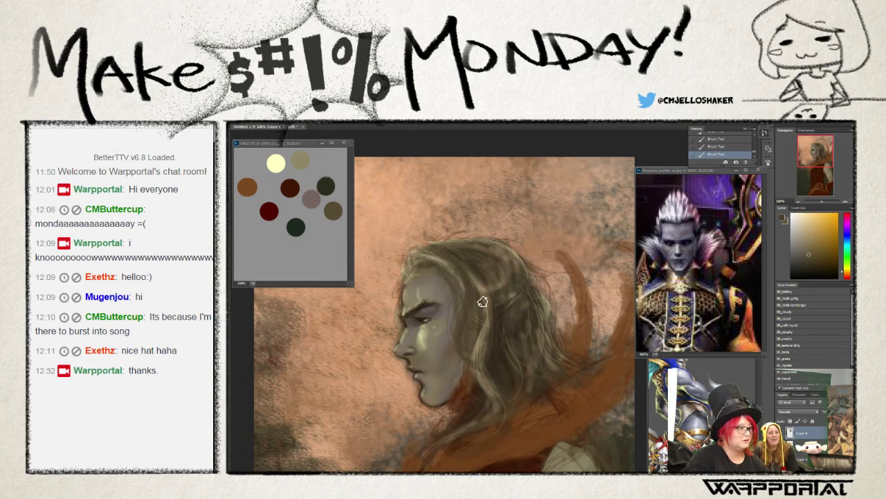
alt+click(476, 336)
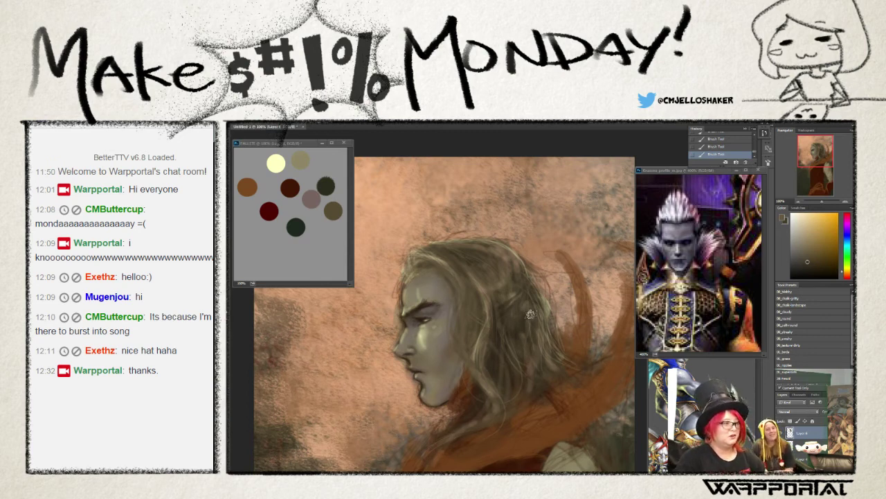
- Undo the unwanted hair stroke and repaint it with a lighter colour
key(ctrl+alt+z)
key(ctrl+alt+z)
key(ctrl+alt+z)
alt+click(269, 358)
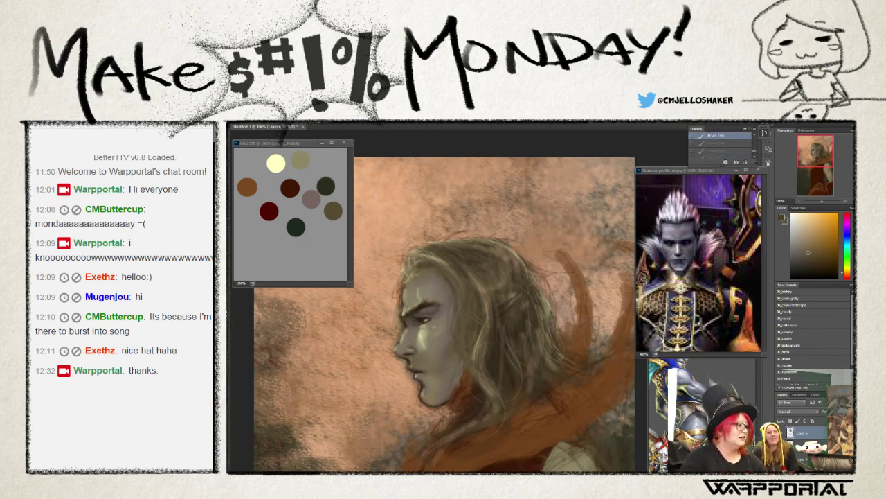
drag(269, 357, 277, 350)
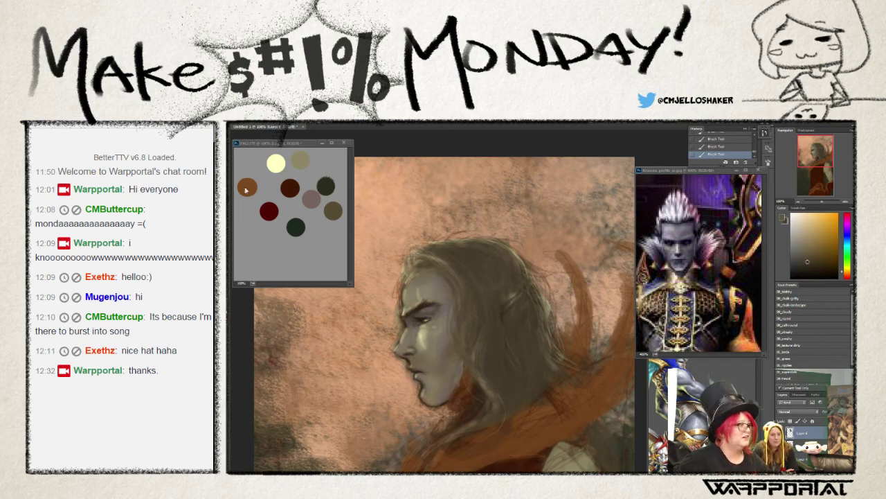
- Pick tan, olive and pale yellow swatches and sample face tones for the ear
alt+click(302, 161)
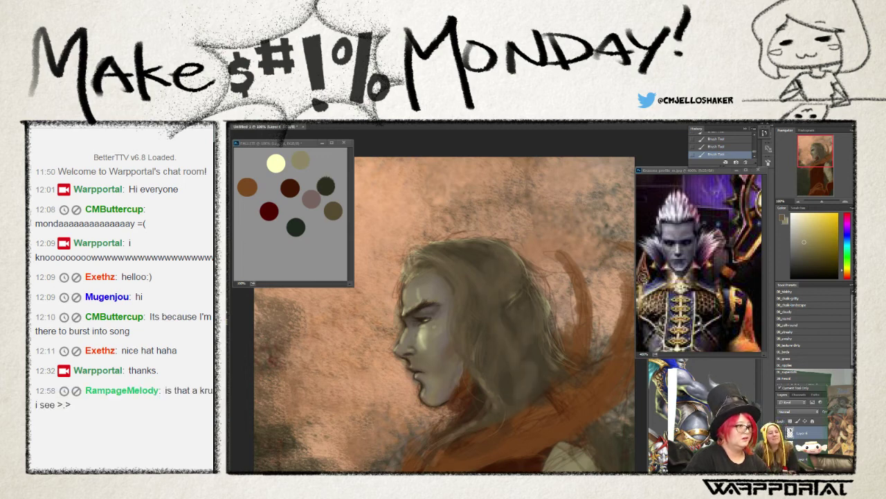
alt+click(533, 351)
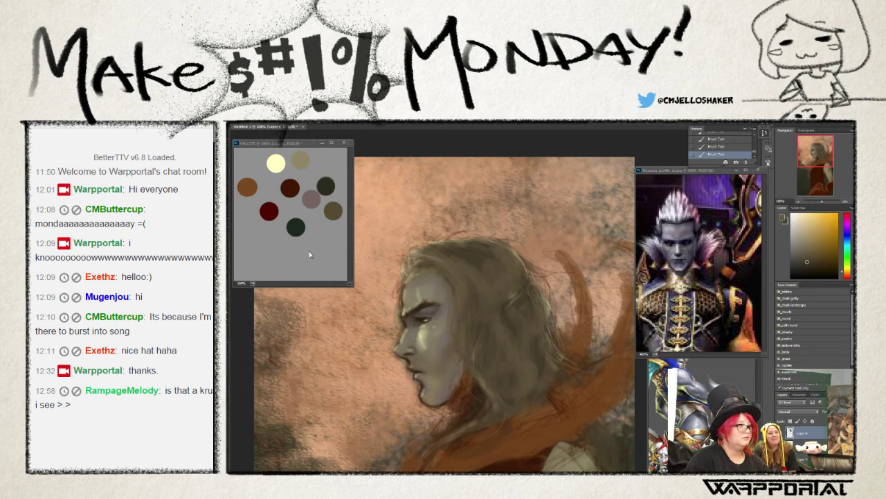
alt+click(276, 163)
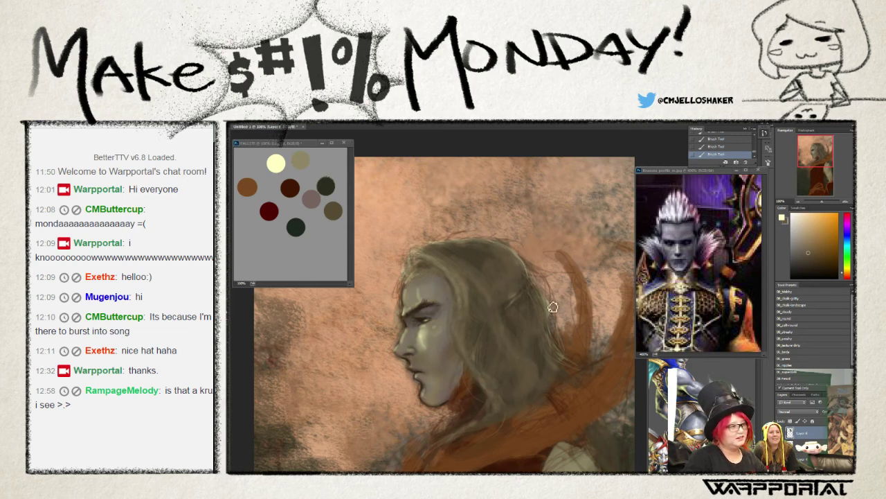
alt+click(425, 302)
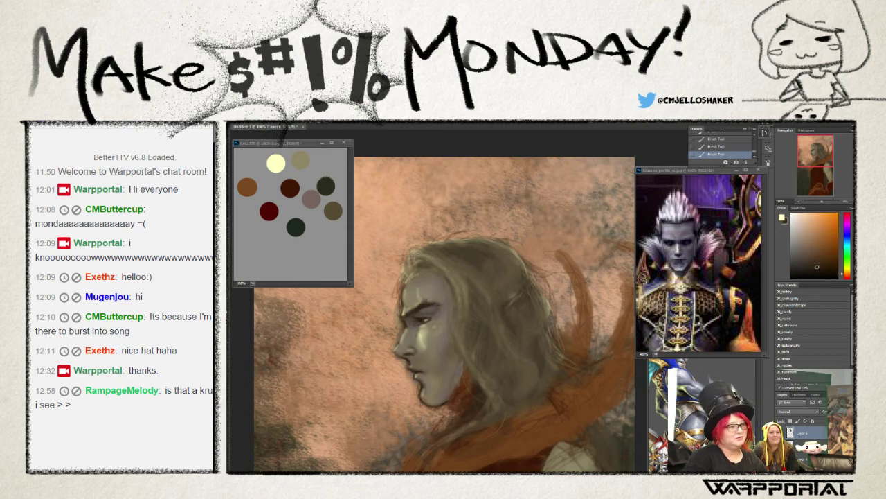
alt+click(430, 287)
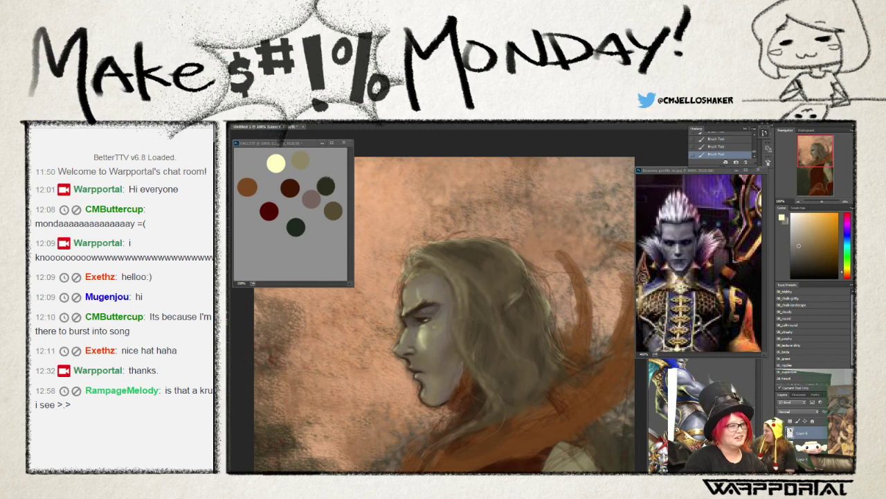
alt+click(275, 163)
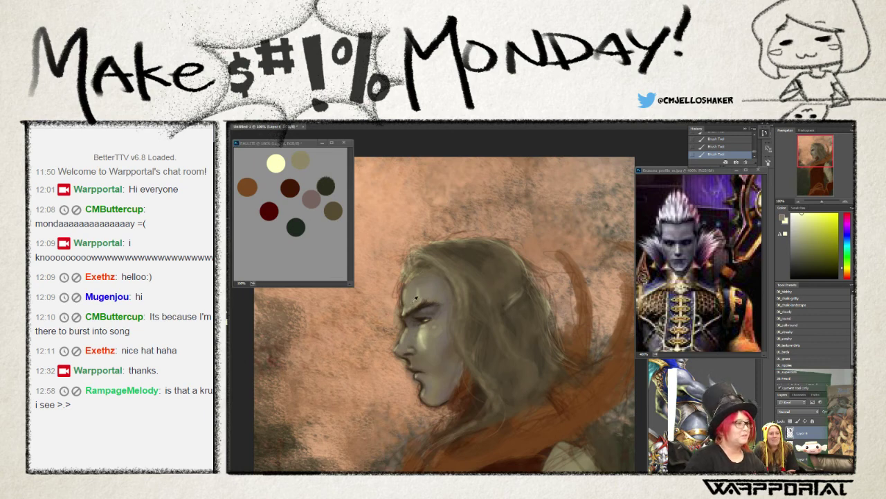
alt+click(419, 315)
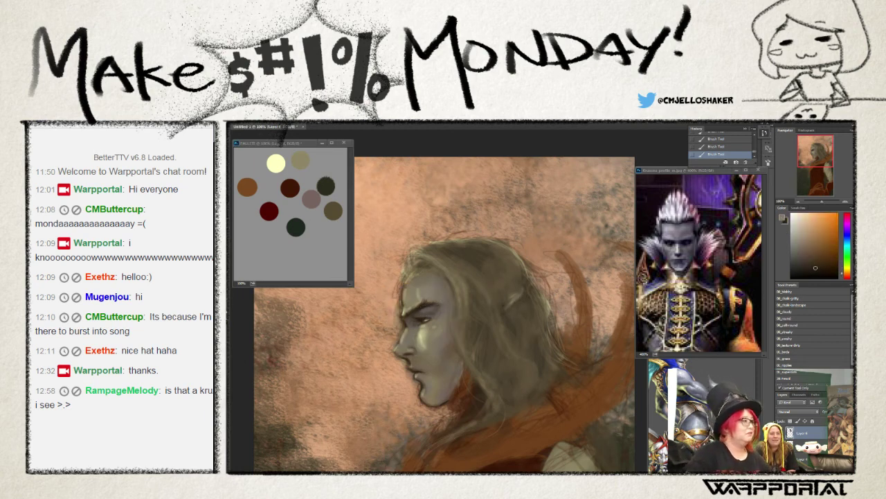
alt+click(312, 305)
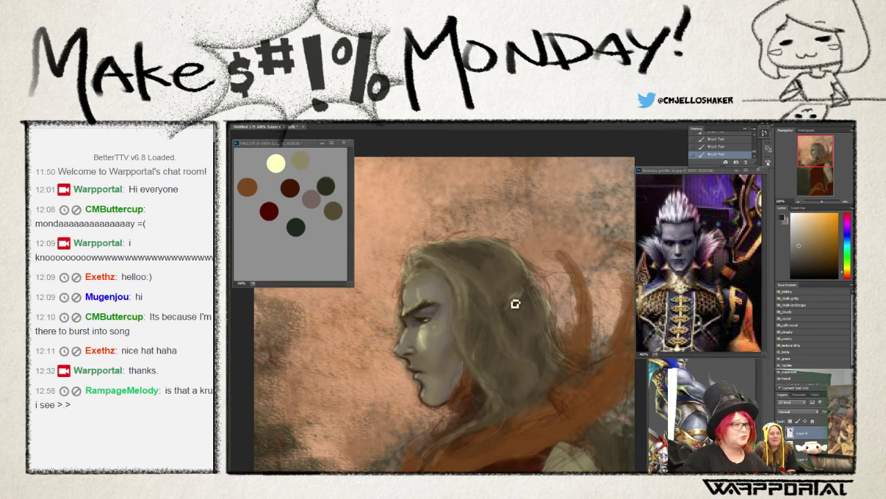
- Paint a light tan pointed ear in the hair, undoing the dark outline stroke
drag(525, 295, 533, 288)
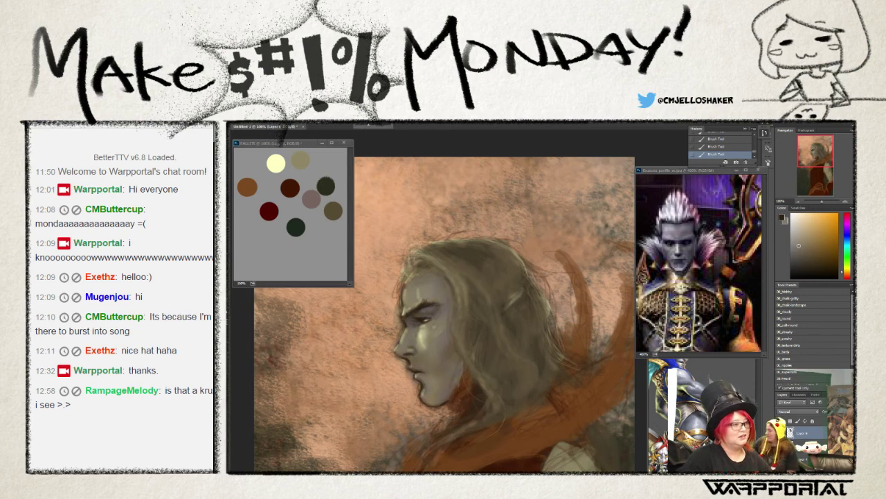
drag(516, 302, 527, 295)
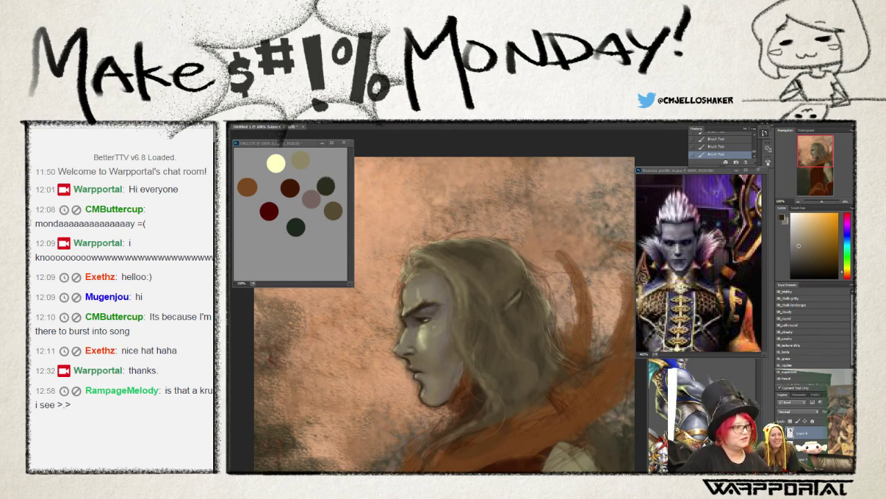
drag(528, 293, 518, 308)
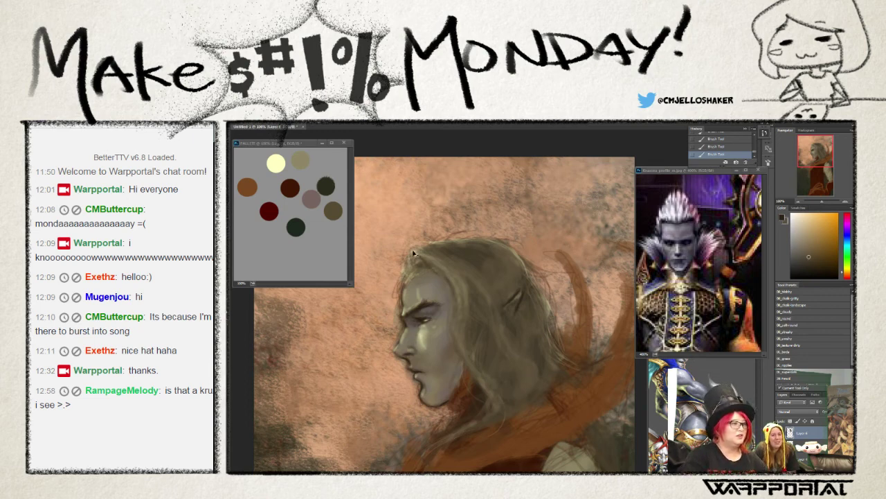
key(ctrl+z)
- Paint a pale yellow strand into the hair, then undo the last two strokes
click(272, 159)
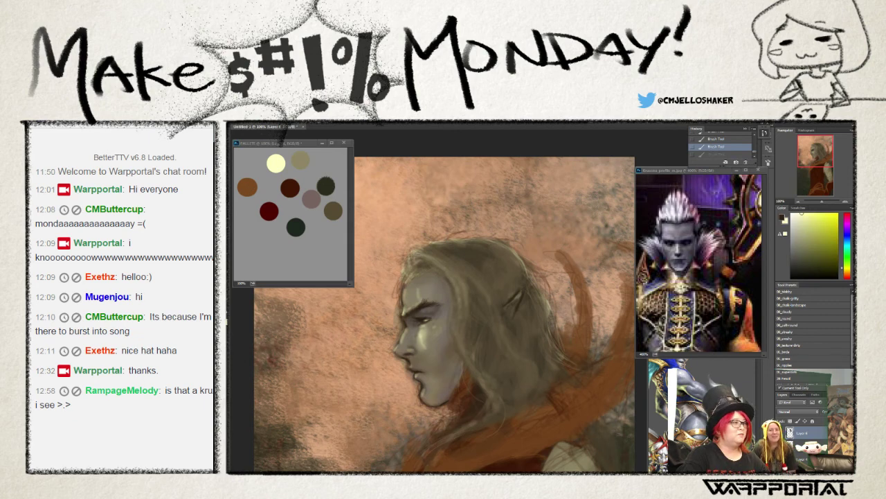
key(d)
click(275, 162)
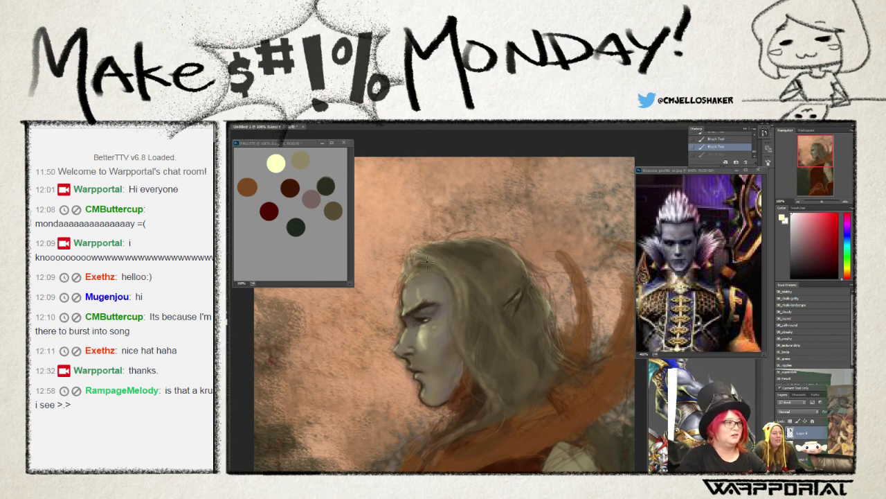
drag(421, 258, 436, 266)
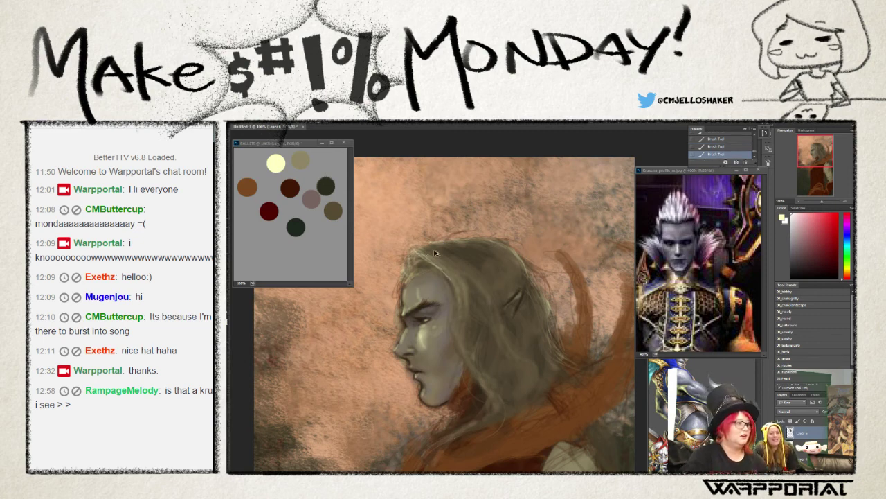
key(ctrl+alt+z)
key(ctrl+alt+z)
- Switch to a hard-edged round brush preset
right_click(281, 131)
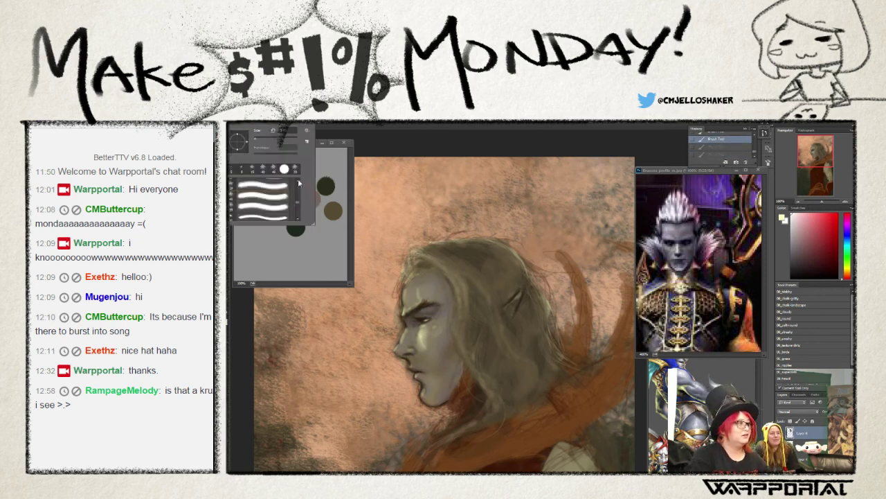
drag(300, 195, 302, 191)
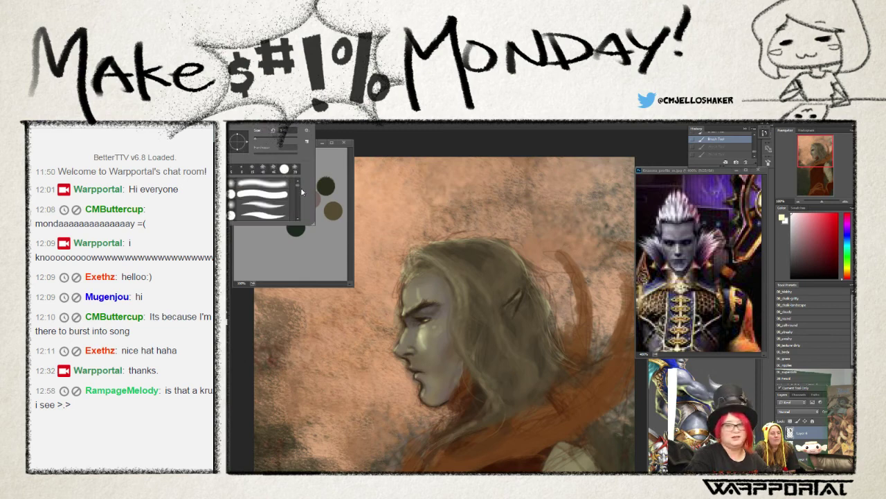
click(264, 210)
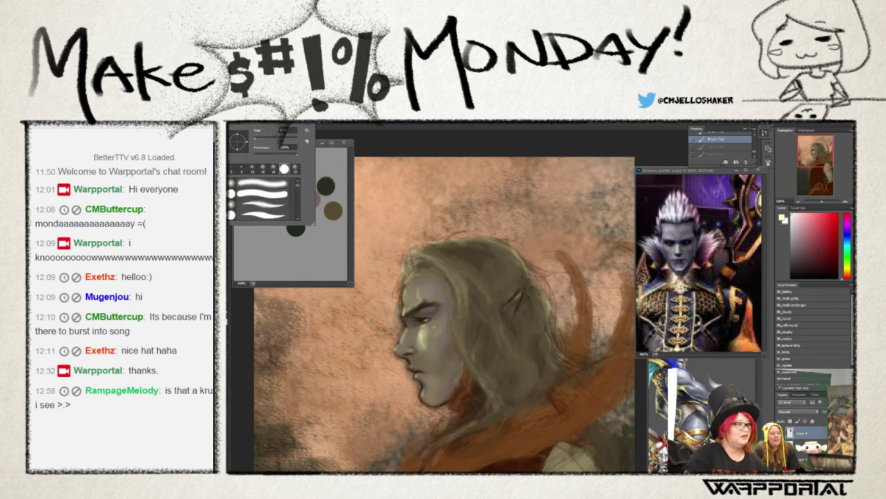
click(432, 264)
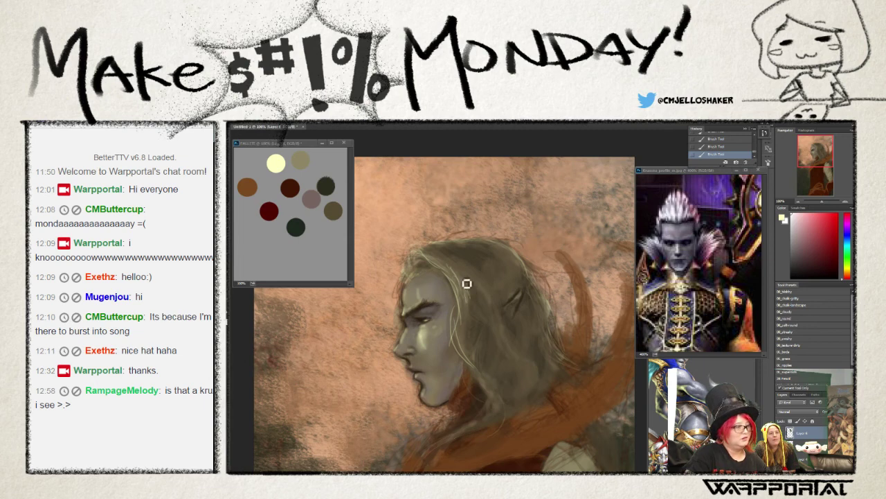
- Paint thin pale strands from the crown down past the ear toward the neck
drag(494, 307, 524, 385)
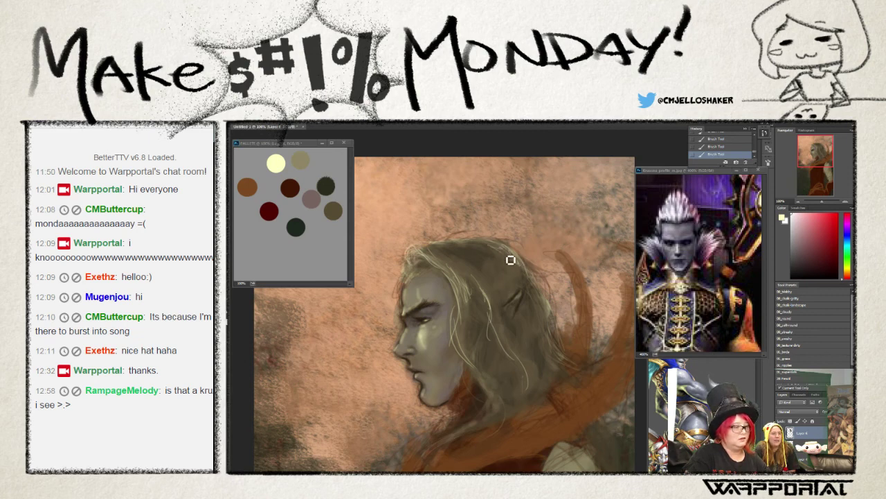
drag(488, 245, 511, 263)
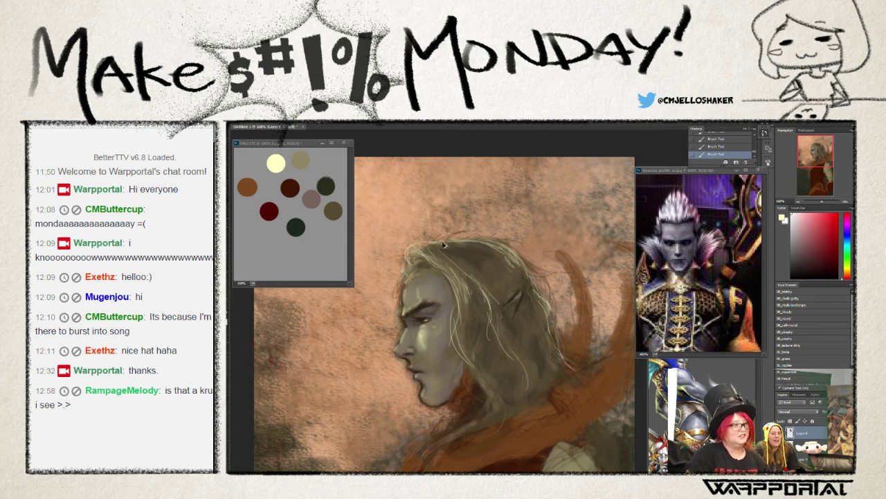
key(ctrl+alt+z)
key(ctrl+alt+z)
key(ctrl+alt+z)
drag(440, 247, 478, 282)
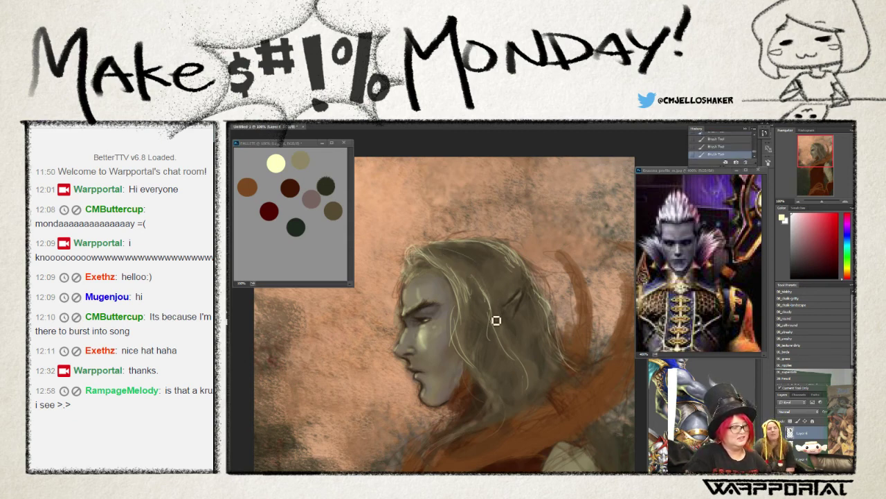
drag(495, 321, 502, 334)
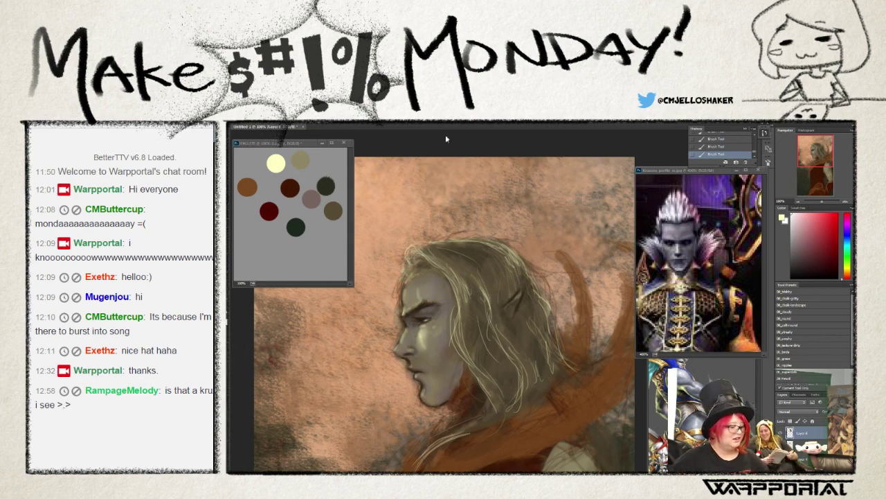
- Save the painting as Kruxena.psd, accept Format Options, and zoom out to the whole figure
key(ctrl+s)
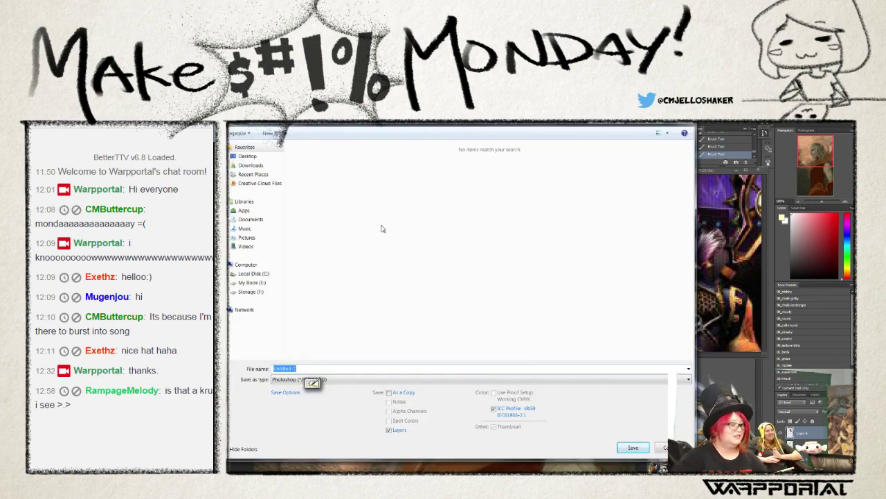
text(k)
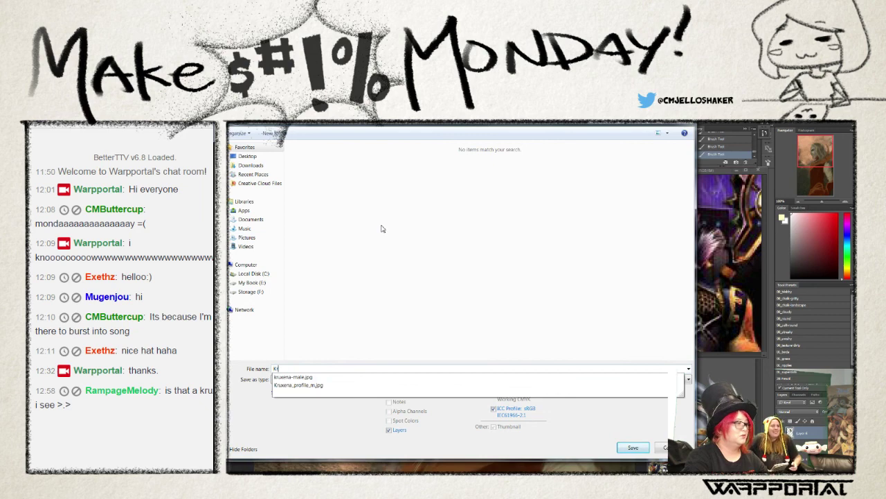
text(ruxena)
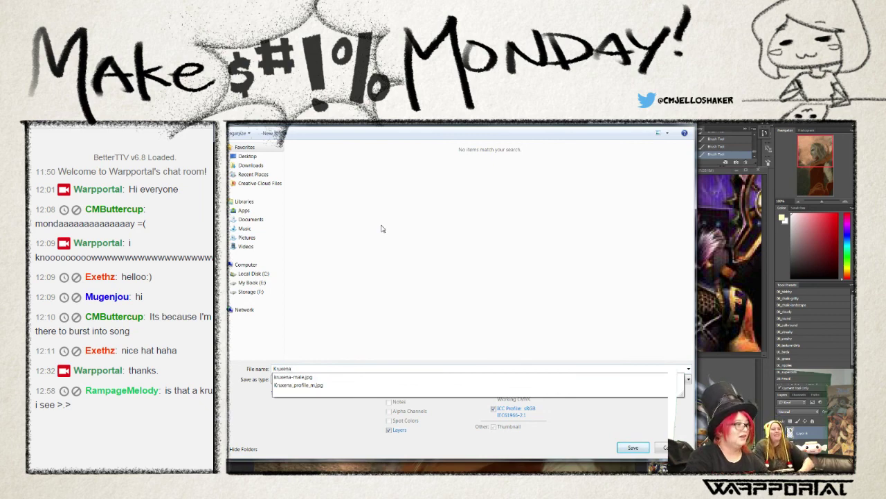
key(Return)
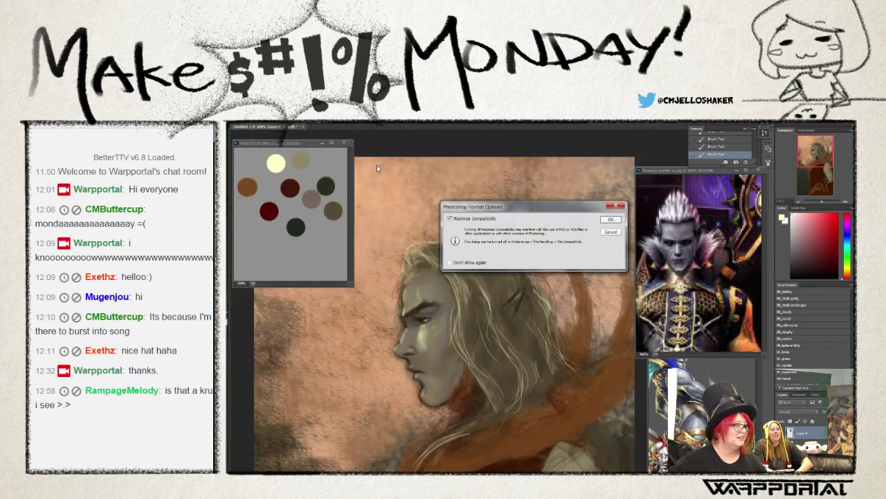
click(611, 220)
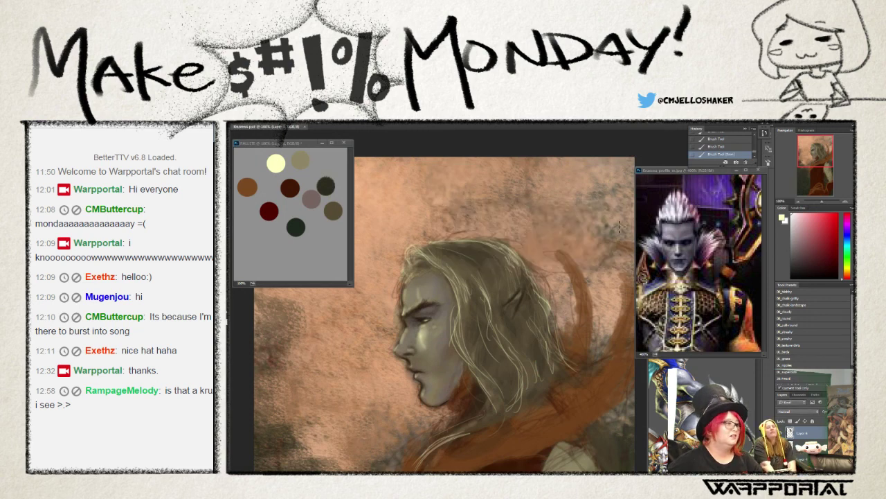
key(e)
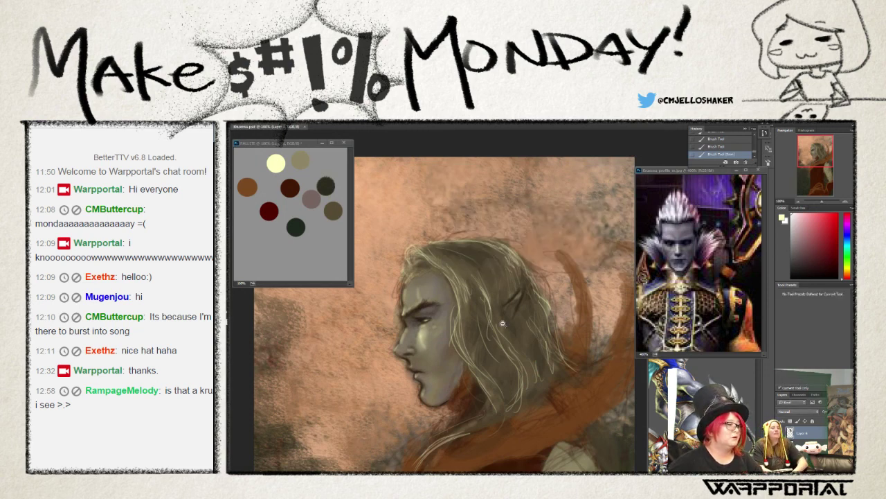
drag(502, 323, 537, 326)
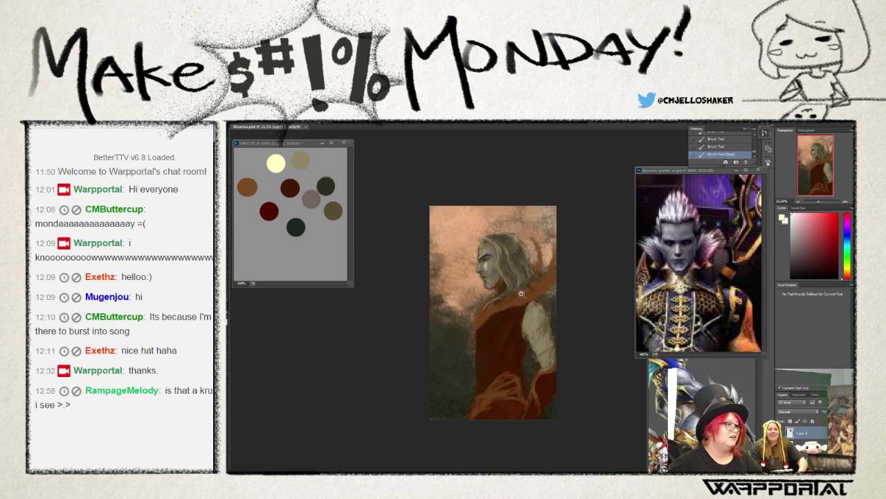
scroll(520, 299, up, 1)
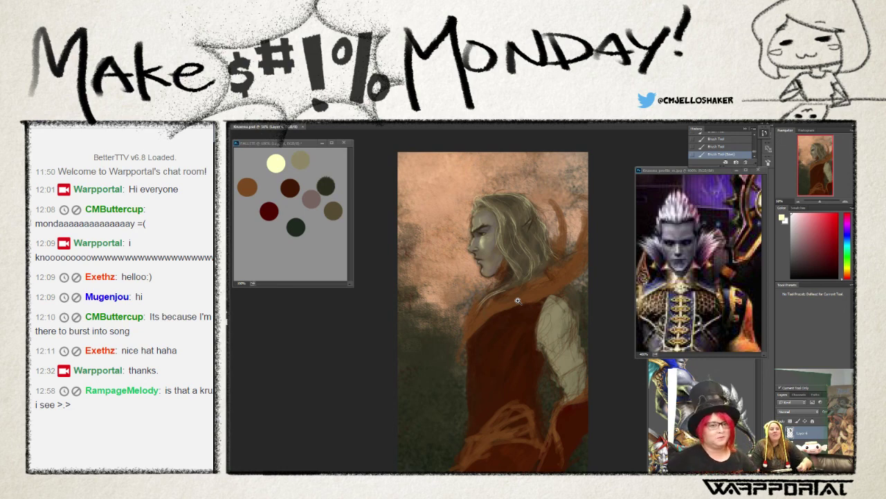
key(ctrl+minus)
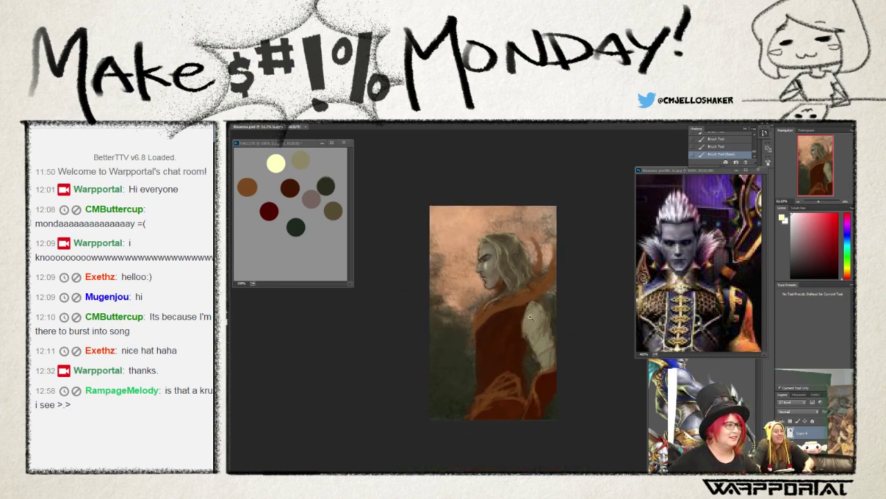
- Close the PALLETE swatch document, saving its changes as a Photoshop file
click(345, 142)
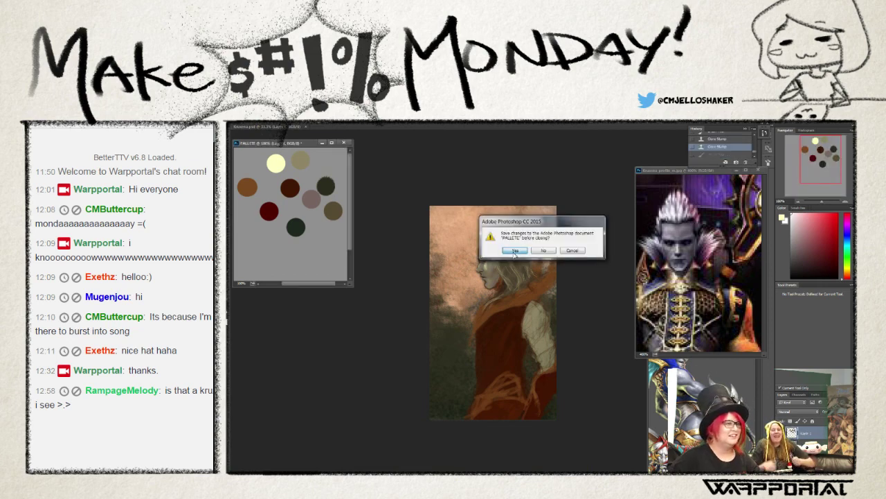
click(514, 250)
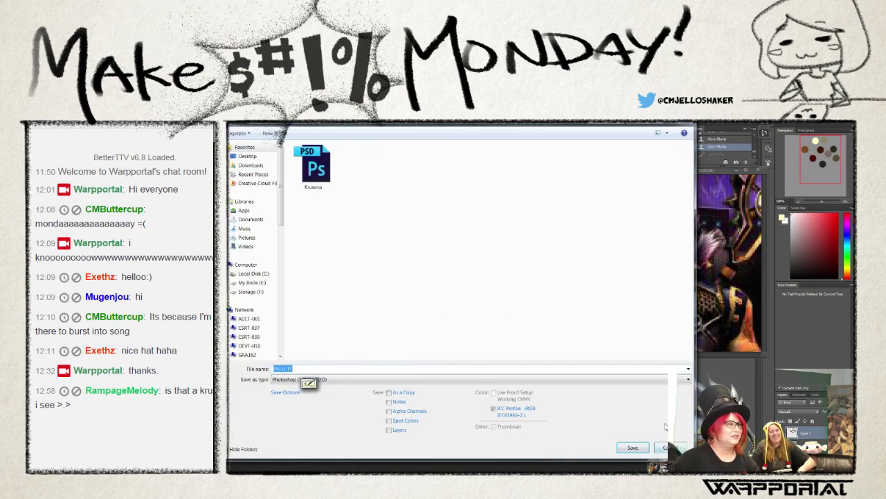
click(631, 448)
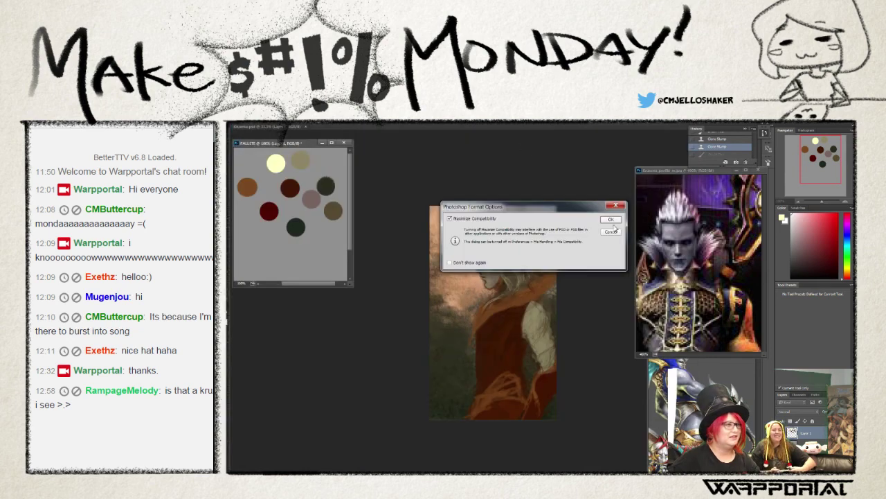
click(611, 219)
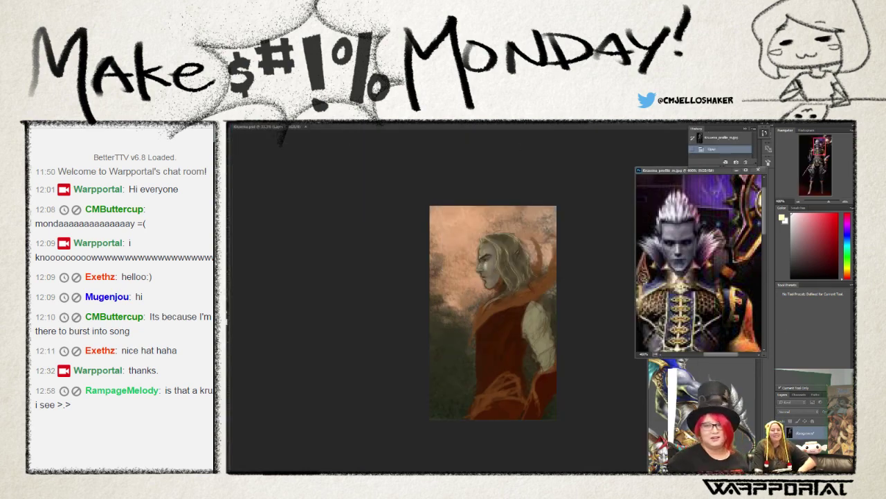